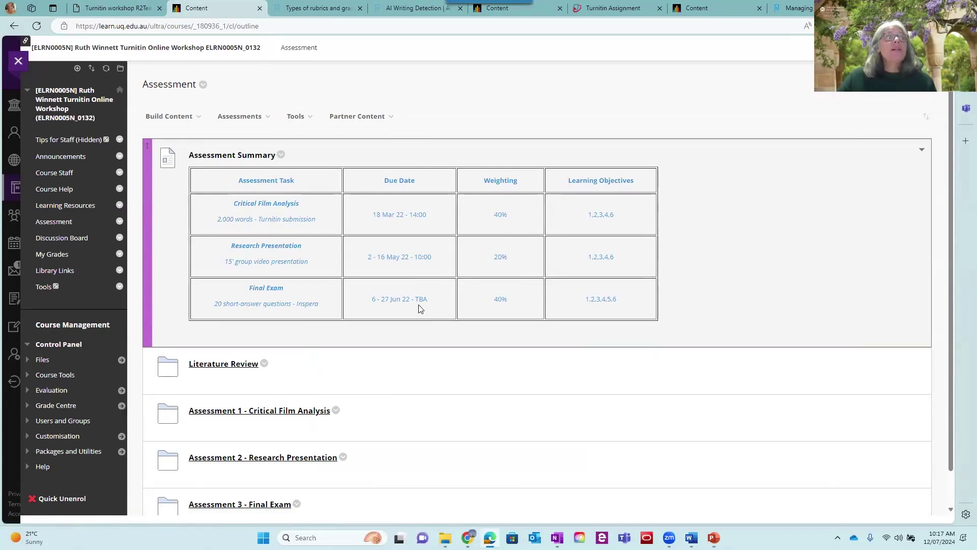
# Step: Open the Assessment 1 - Critical Film Analysis folder and start building a new Turnitin assignment in it
pyautogui.scroll(-1, 419, 305)
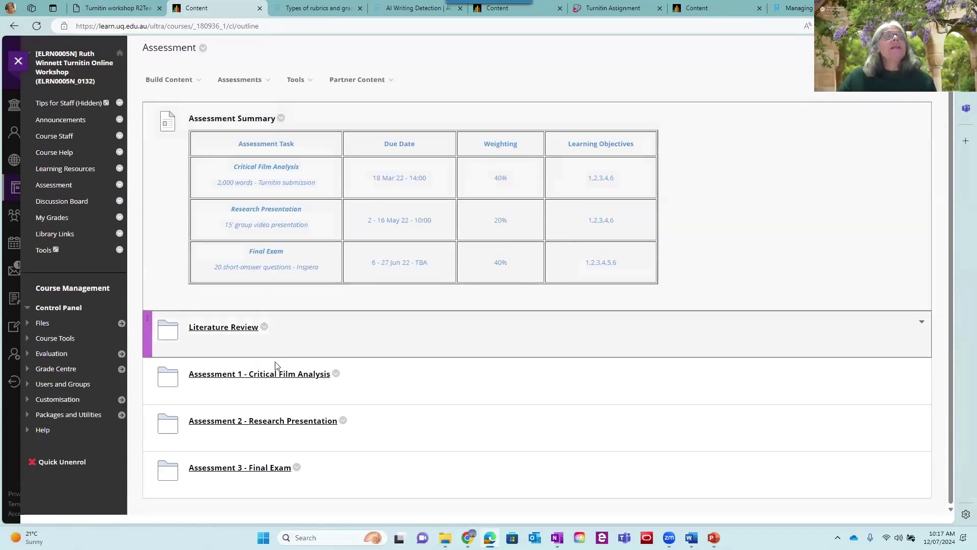
pyautogui.click(239, 376)
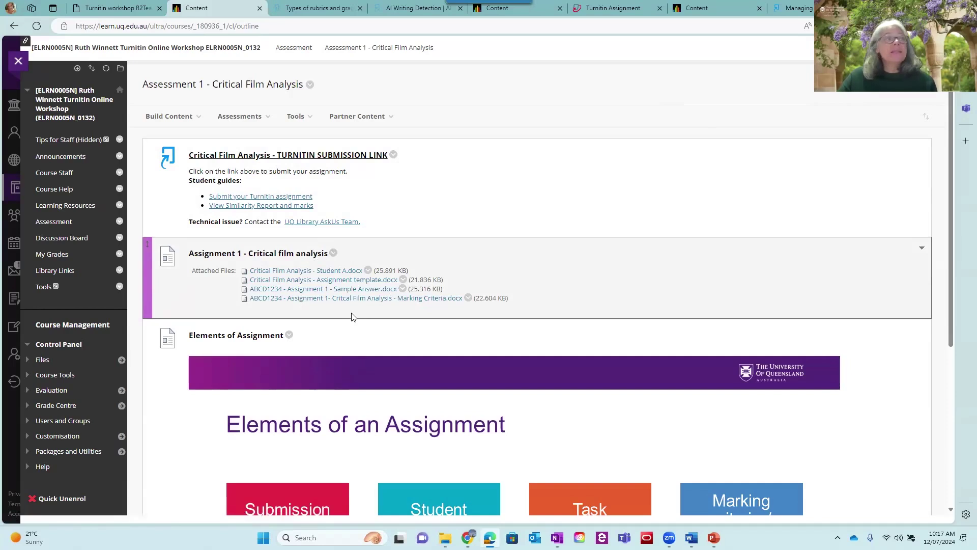
pyautogui.click(168, 117)
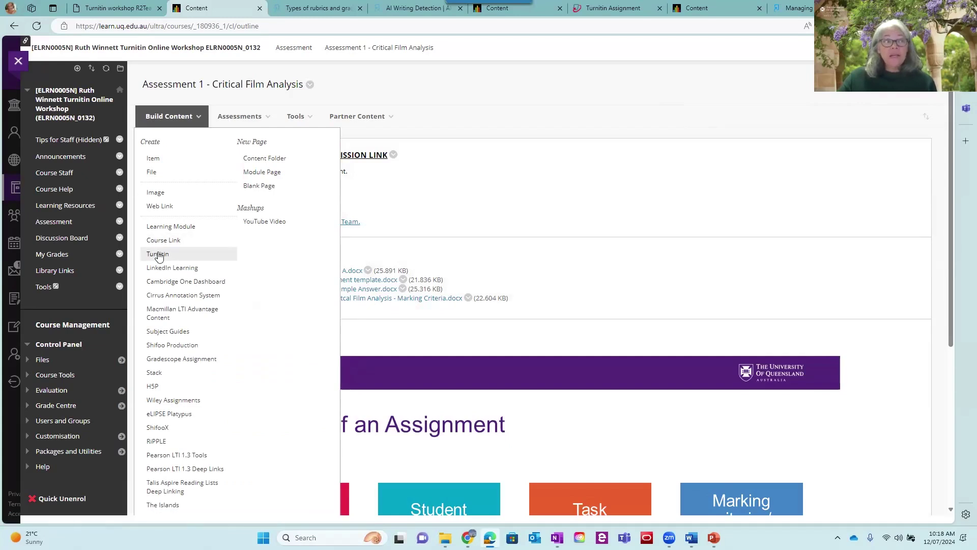
pyautogui.click(171, 122)
pyautogui.click(170, 122)
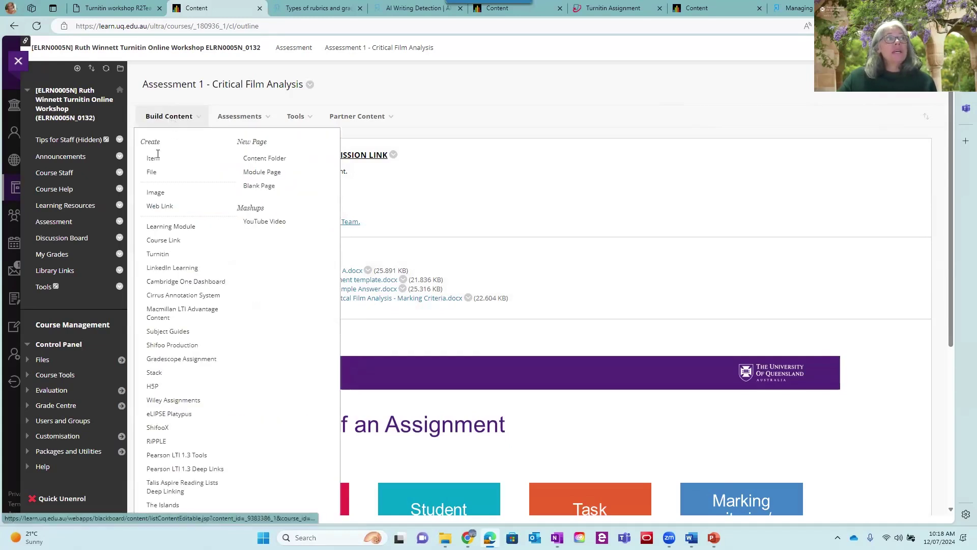
pyautogui.click(158, 257)
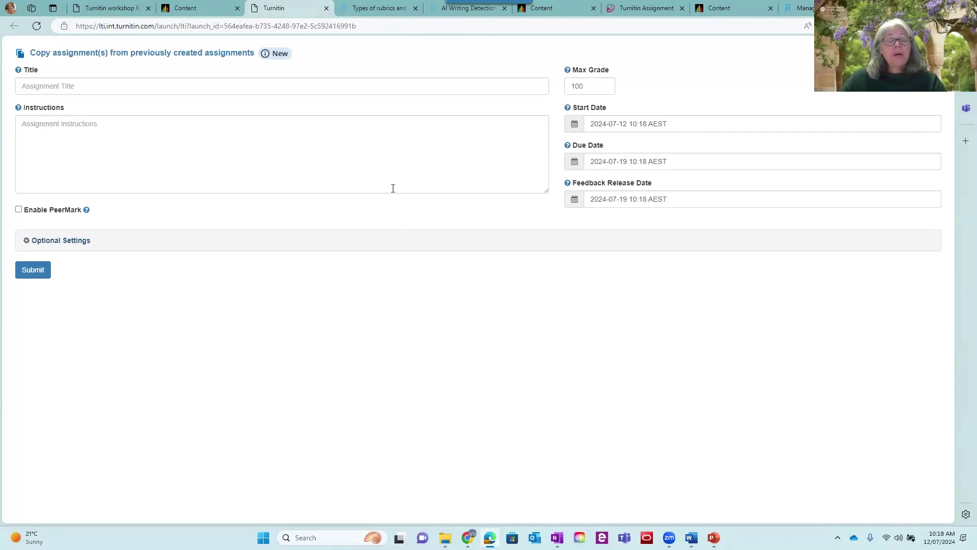
# Step: Title the assignment "Critical film analysis TURNITIN SUBMISSION LINK" using the saved entry
pyautogui.click(184, 85)
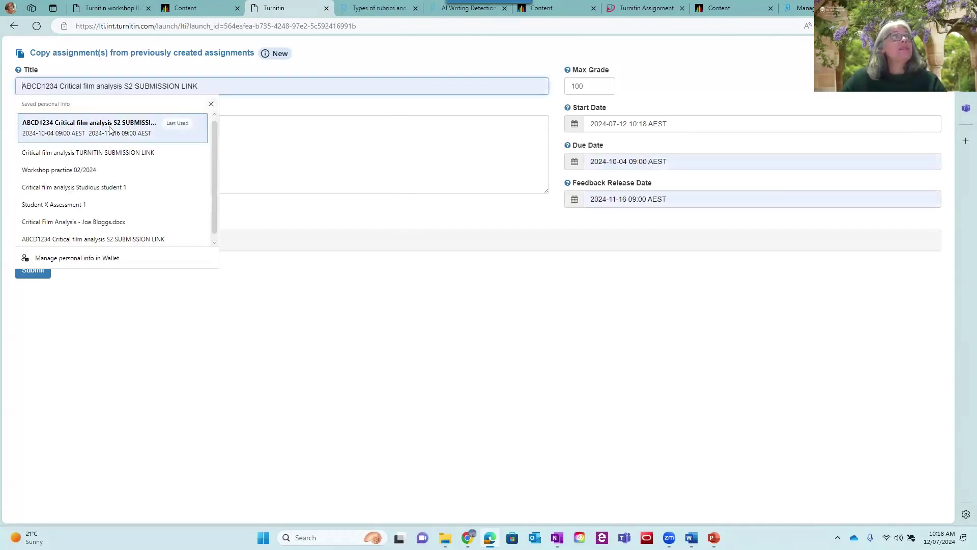
pyautogui.click(80, 155)
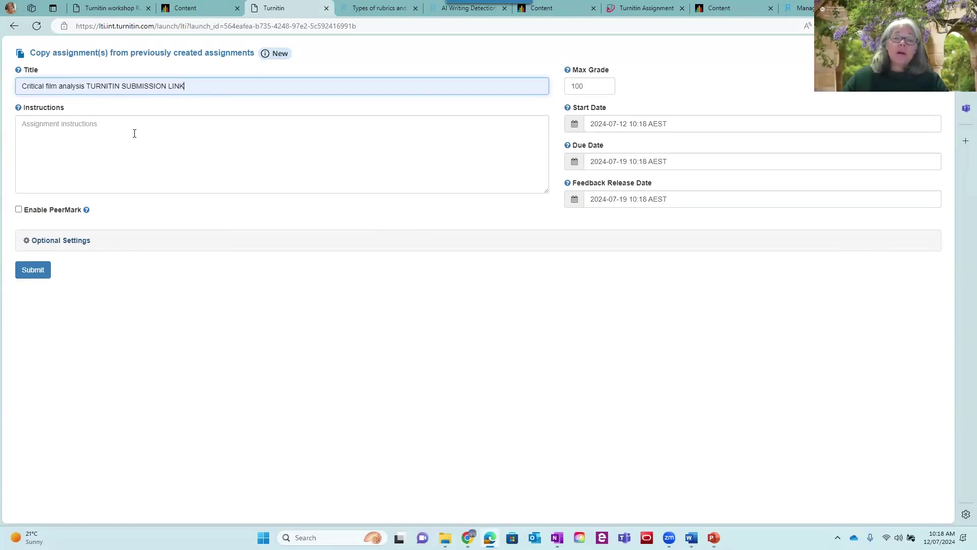
pyautogui.moveTo(186, 87); pyautogui.dragTo(121, 88)
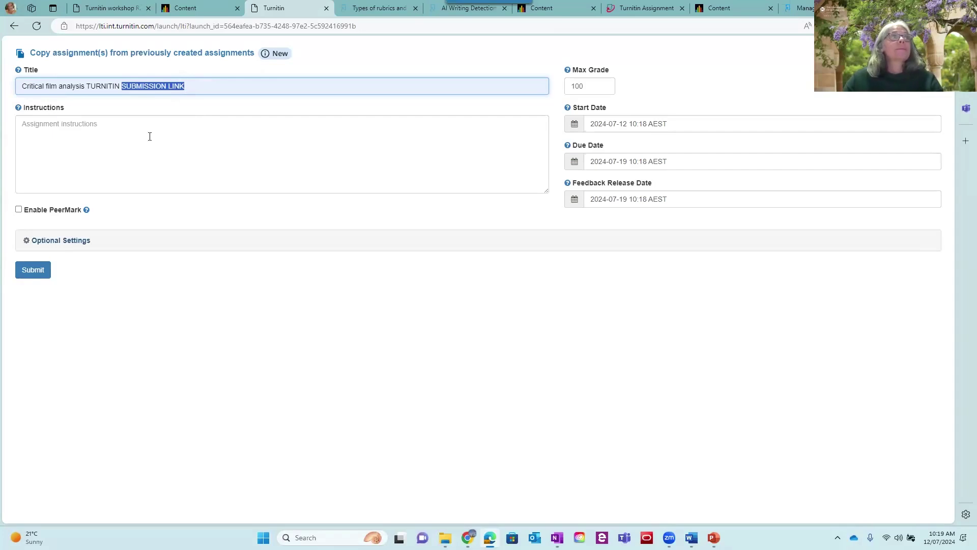
# Step: Paste the prepared student submission text from the Word document in as the assignment's instructions
pyautogui.click(51, 126)
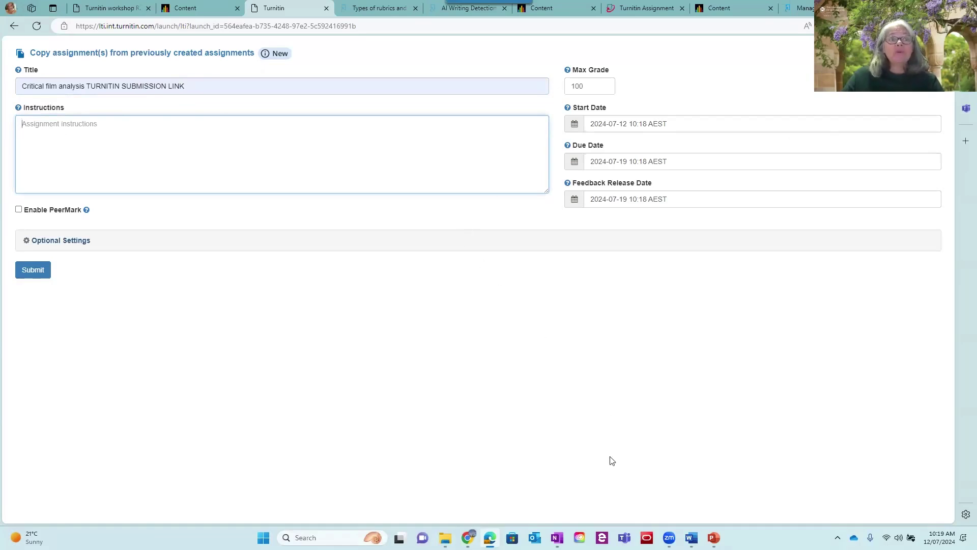
pyautogui.click(652, 497)
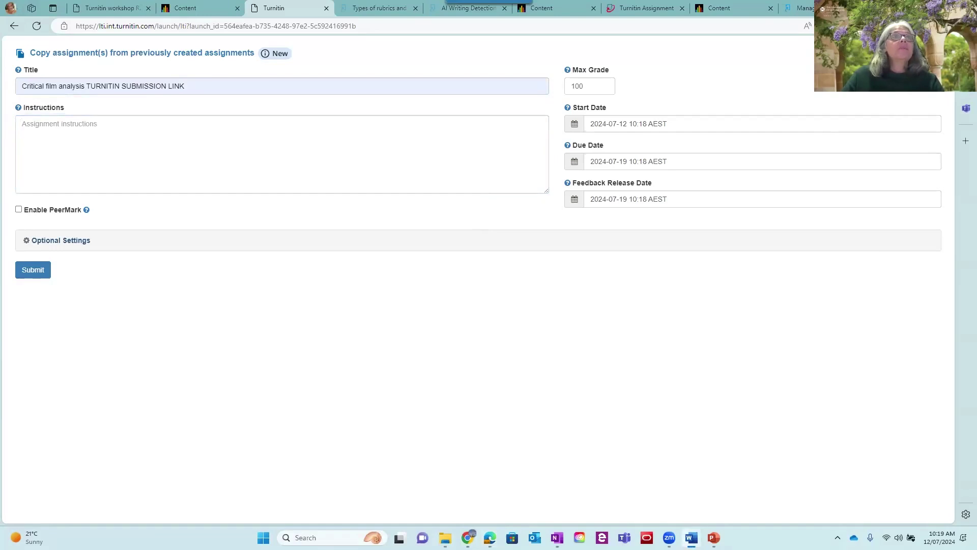
pyautogui.click(23, 124)
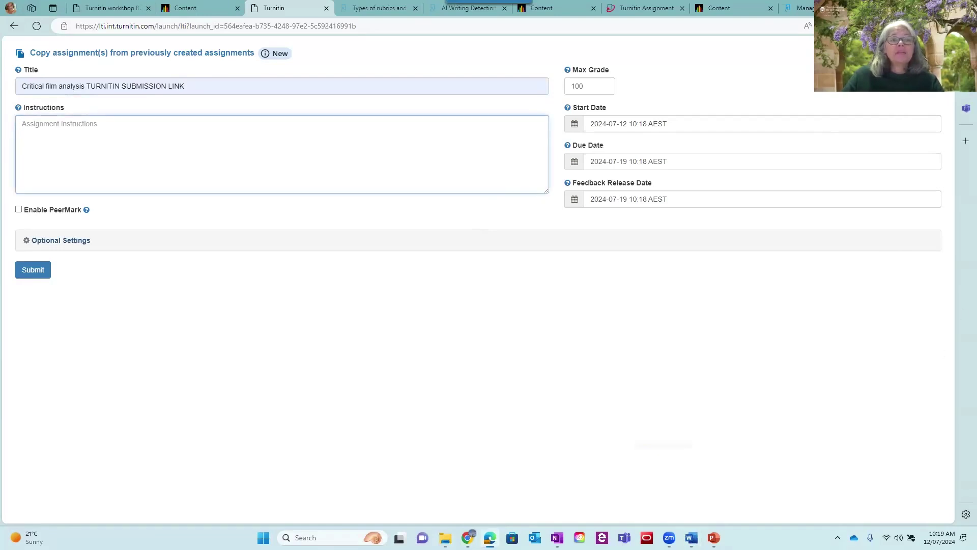
pyautogui.hotkey('alt', 'Tab')
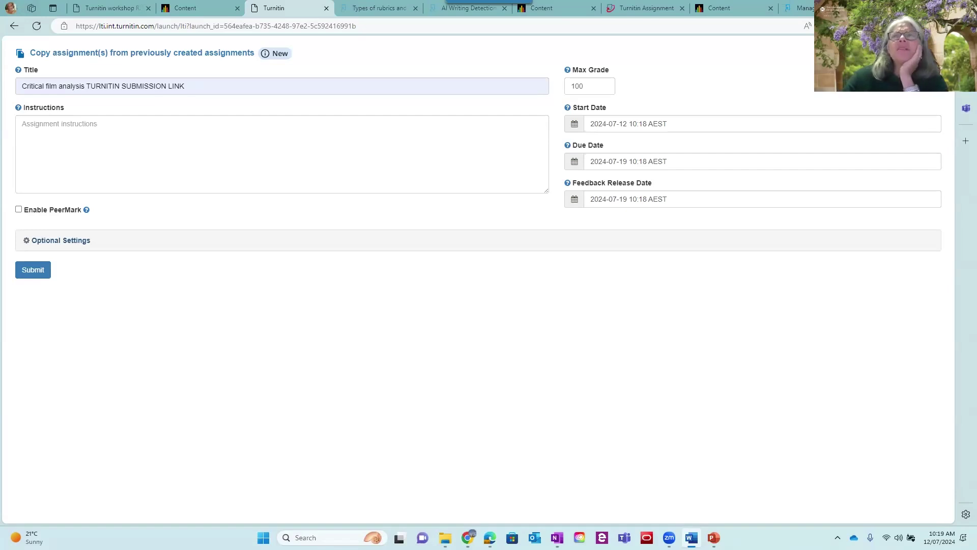
pyautogui.click(217, 144)
pyautogui.hotkey('ctrl', 'v')
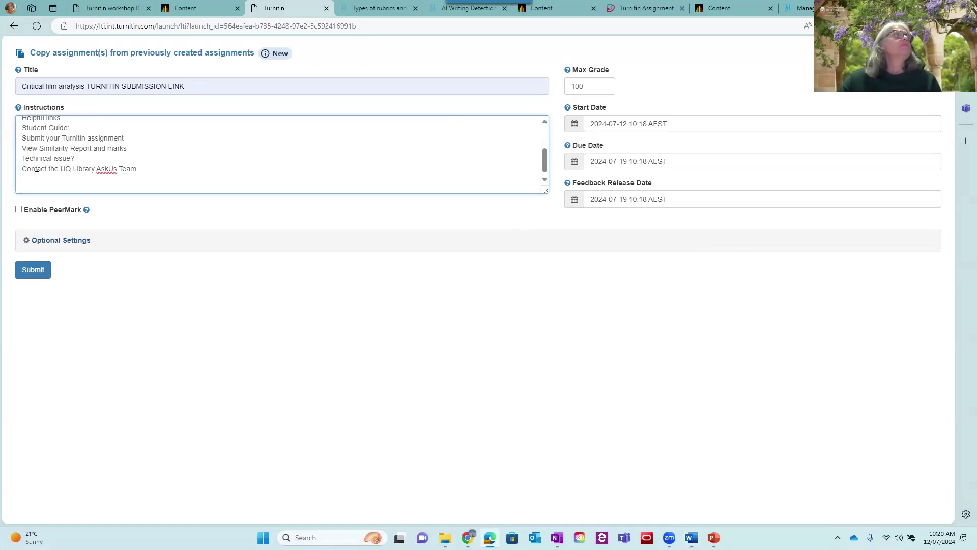
# Step: Remove the trailing blank lines and the whole "Helpful links" section from the end of the instructions
pyautogui.press('BackSpace')
pyautogui.press('BackSpace')
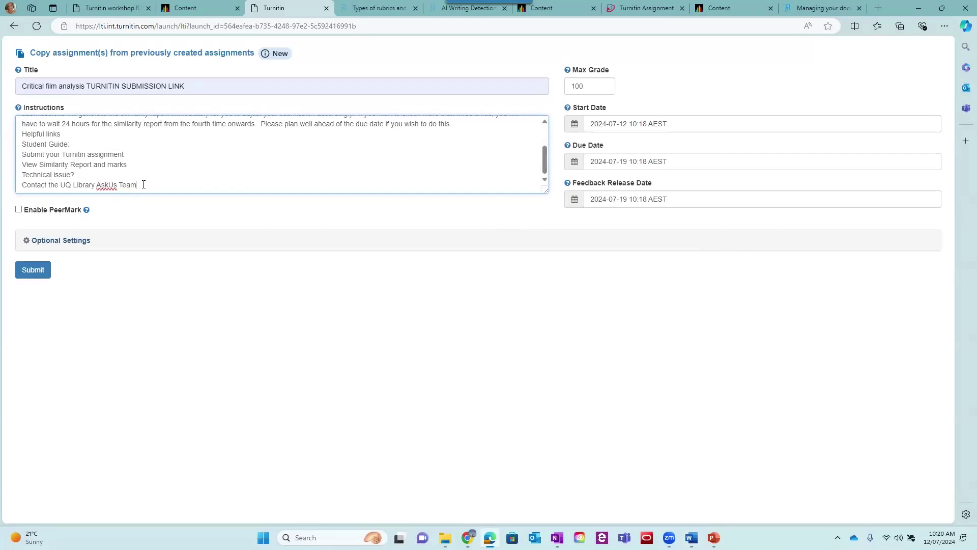
pyautogui.moveTo(143, 184); pyautogui.dragTo(21, 140)
pyautogui.press('BackSpace')
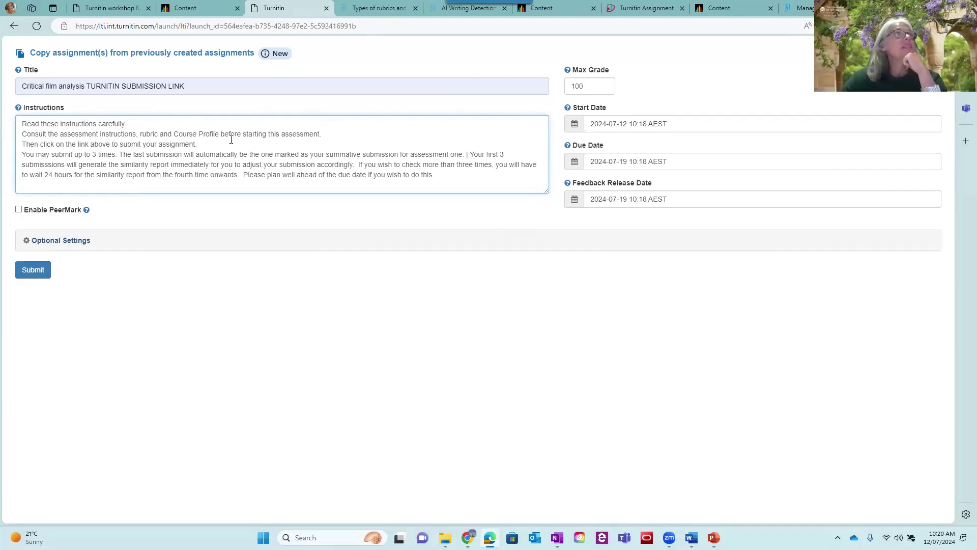
pyautogui.moveTo(43, 143); pyautogui.dragTo(147, 145)
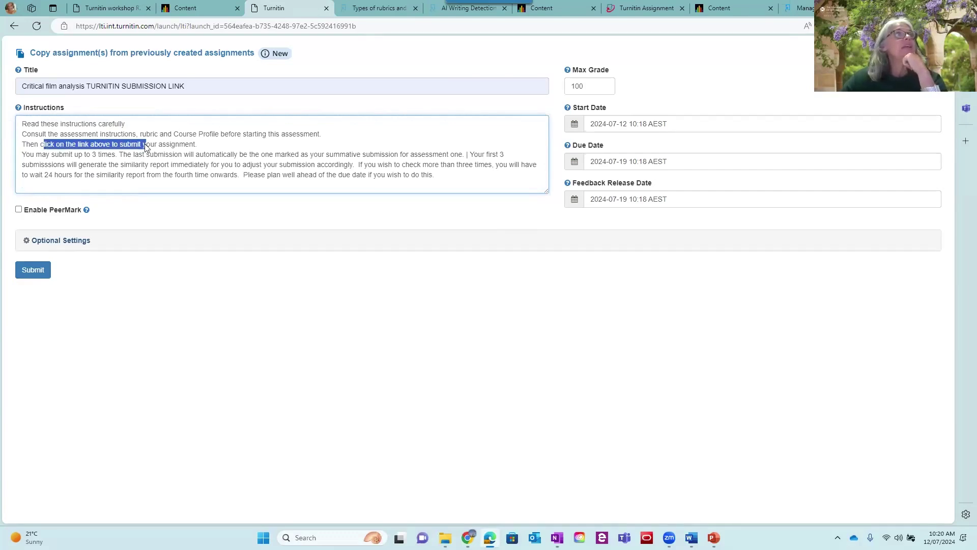
pyautogui.click(170, 169)
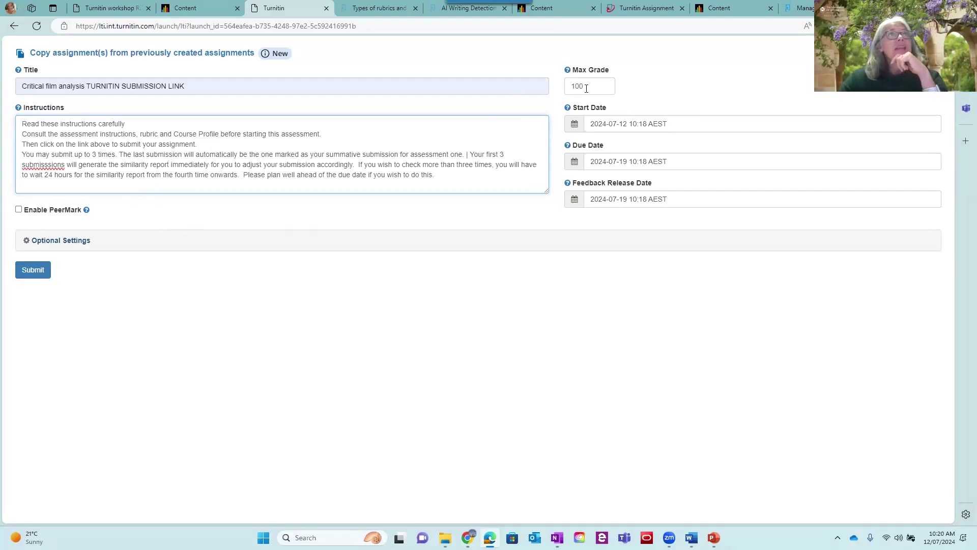
# Step: Correct the misspelled word "submissions" in the instructions and set the maximum grade to 40
pyautogui.moveTo(591, 87); pyautogui.dragTo(569, 87)
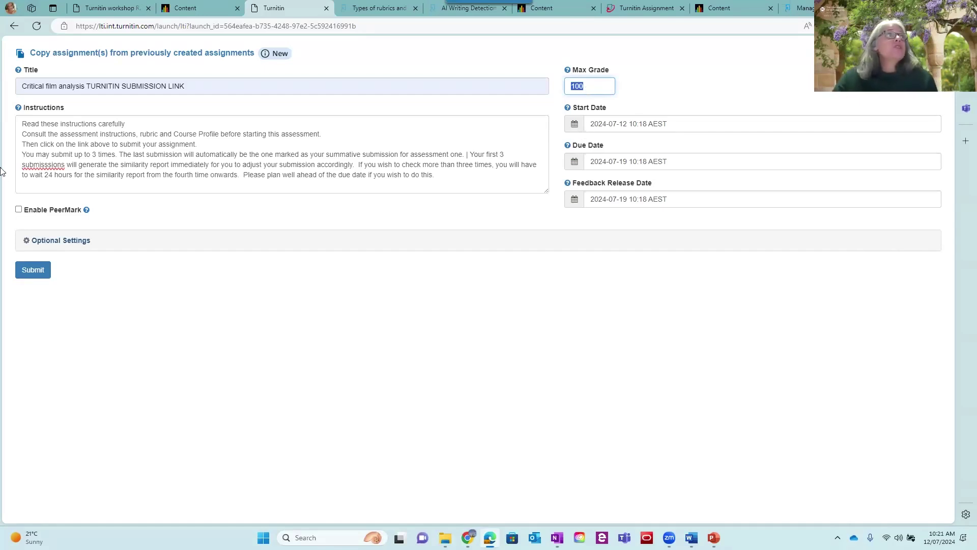
pyautogui.rightClick(44, 164)
pyautogui.moveTo(73, 176)
pyautogui.click(164, 175)
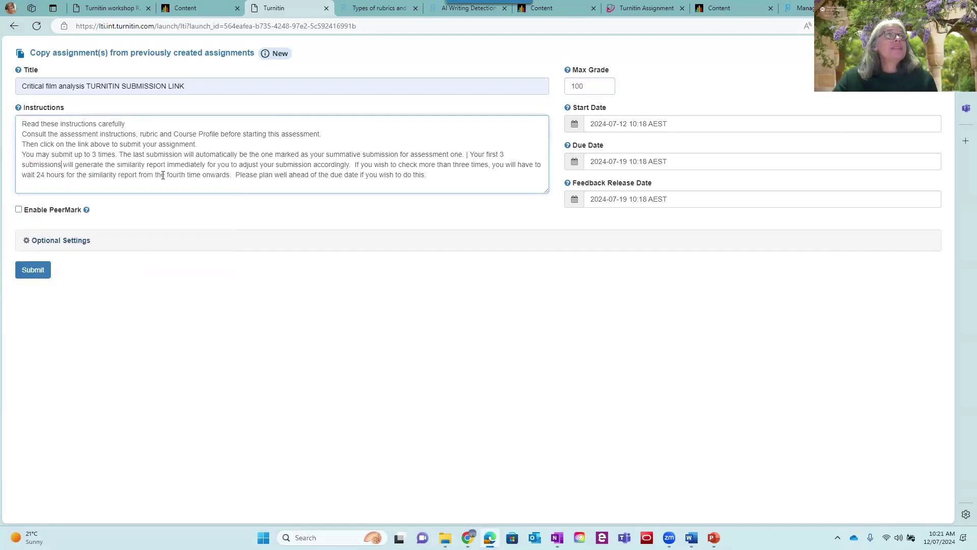
pyautogui.moveTo(604, 87); pyautogui.dragTo(574, 88)
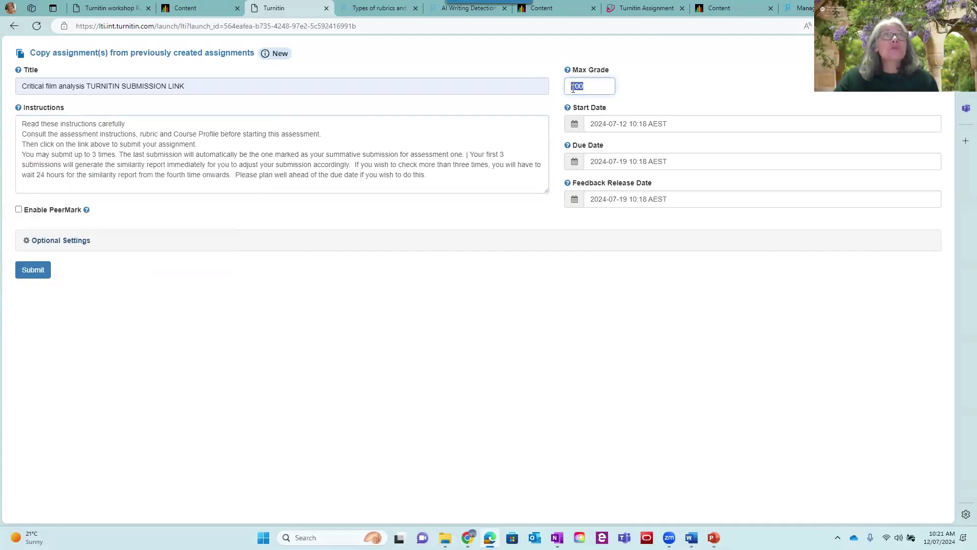
pyautogui.write('40')
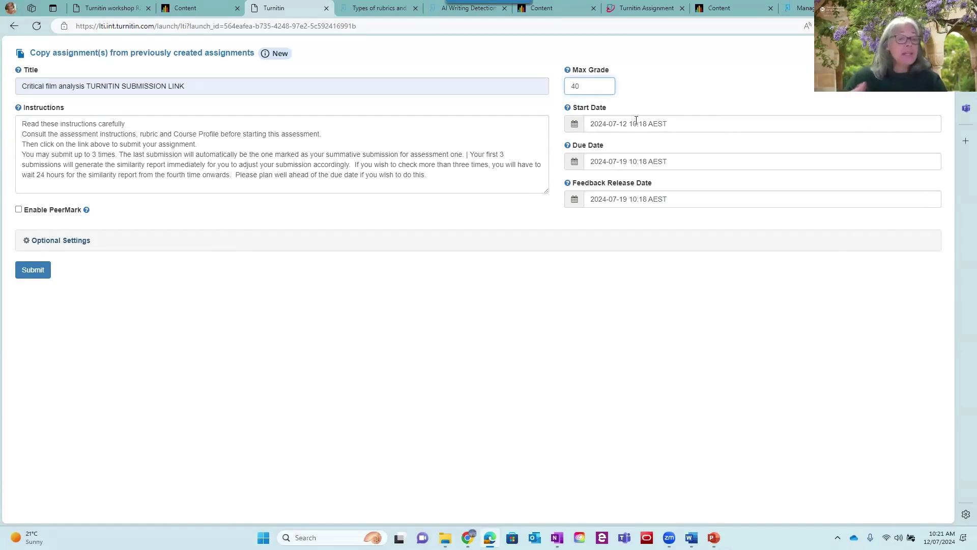
# Step: Set the assignment's due date to 4 October 2024
pyautogui.click(656, 162)
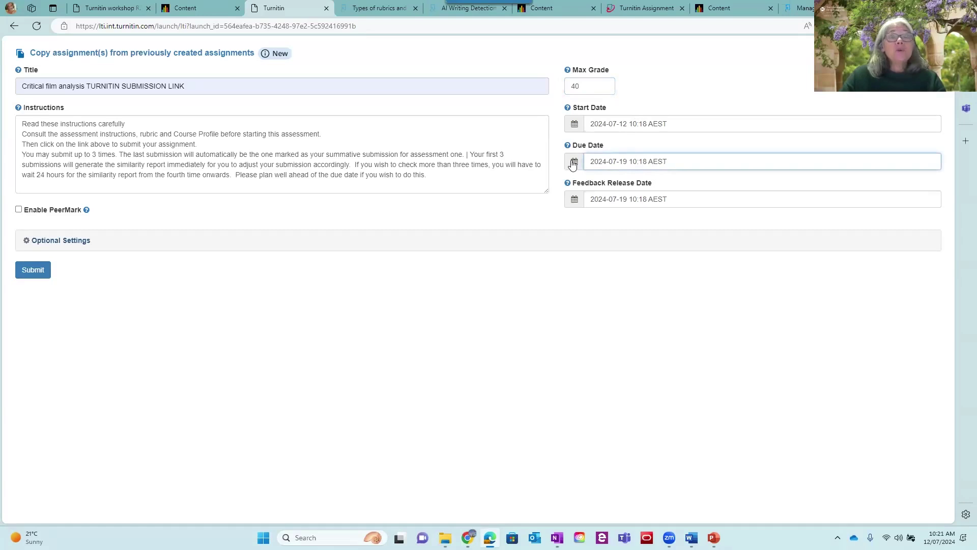
pyautogui.rightClick(573, 164)
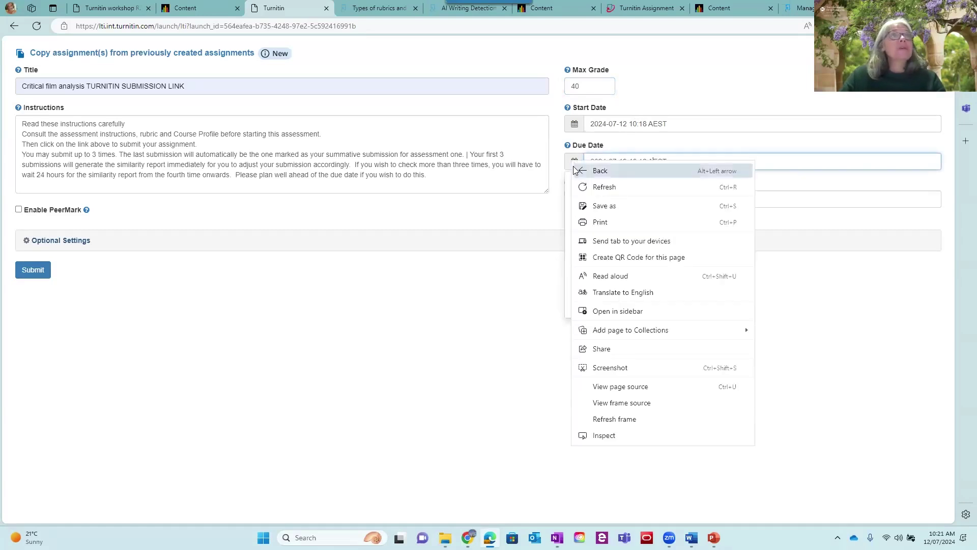
pyautogui.click(536, 220)
pyautogui.click(575, 162)
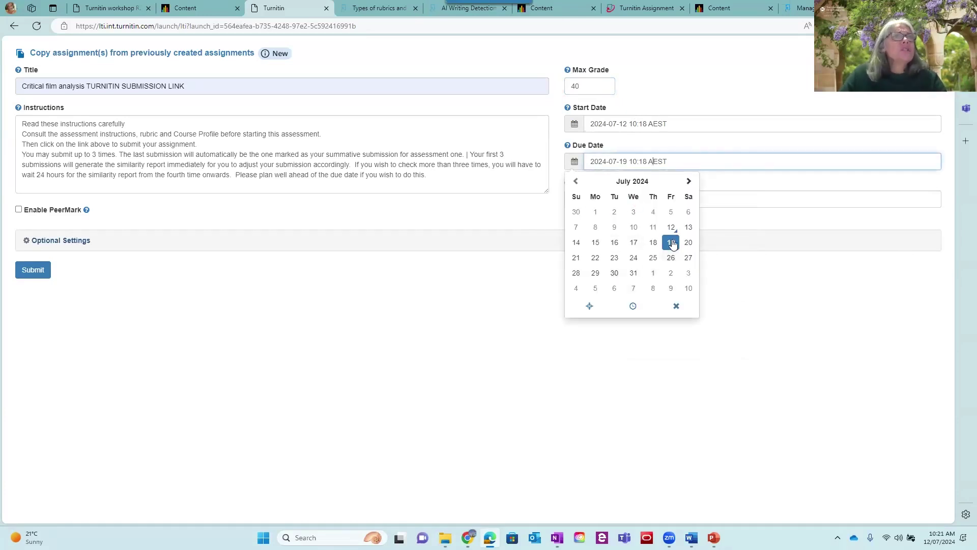
pyautogui.click(690, 181)
pyautogui.click(690, 181)
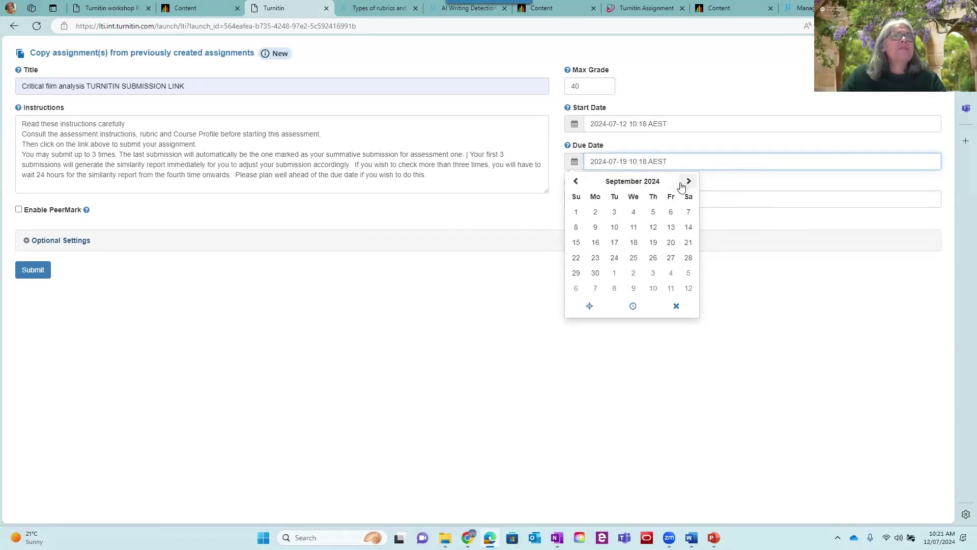
pyautogui.click(672, 276)
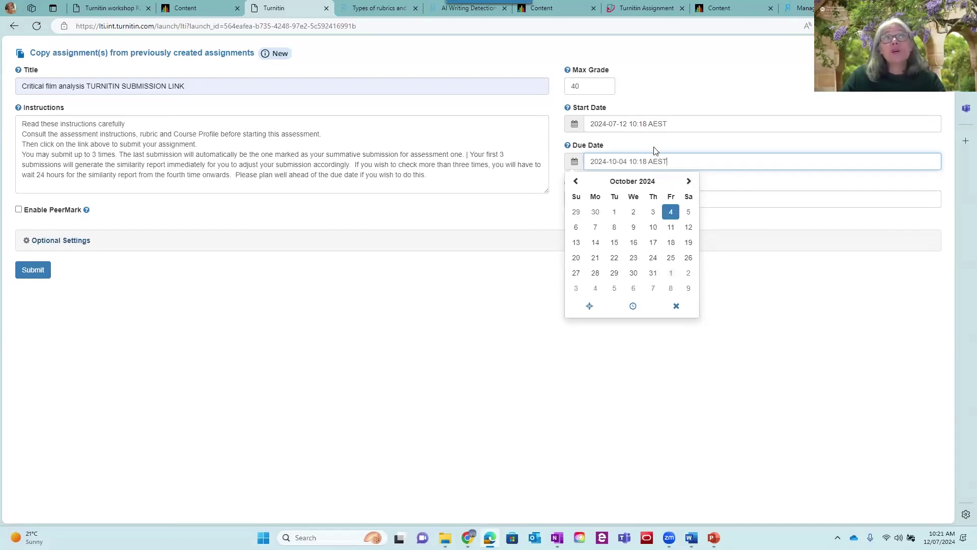
# Step: Set the due time to 09:00 and close the date picker
pyautogui.doubleClick(643, 162)
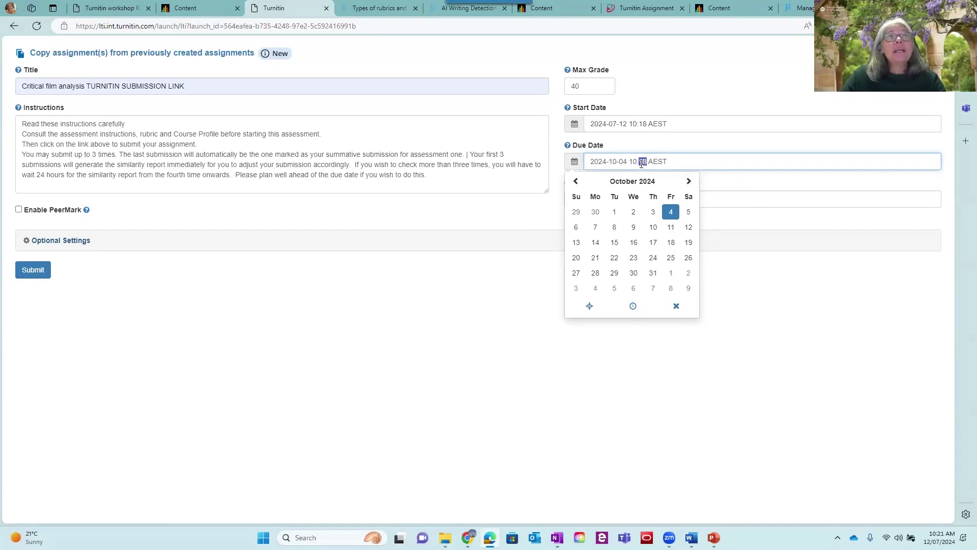
pyautogui.click(633, 307)
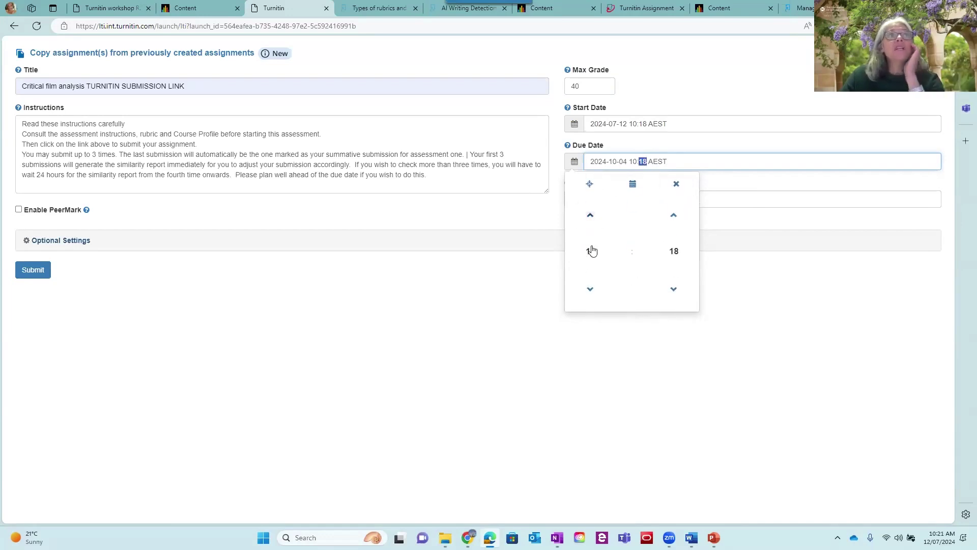
pyautogui.click(589, 289)
pyautogui.click(674, 251)
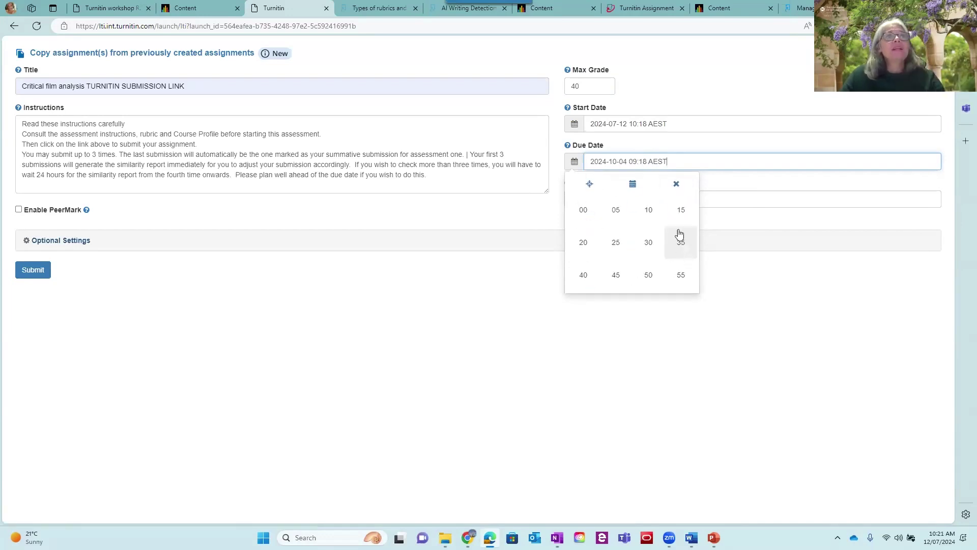
pyautogui.click(583, 210)
pyautogui.click(747, 146)
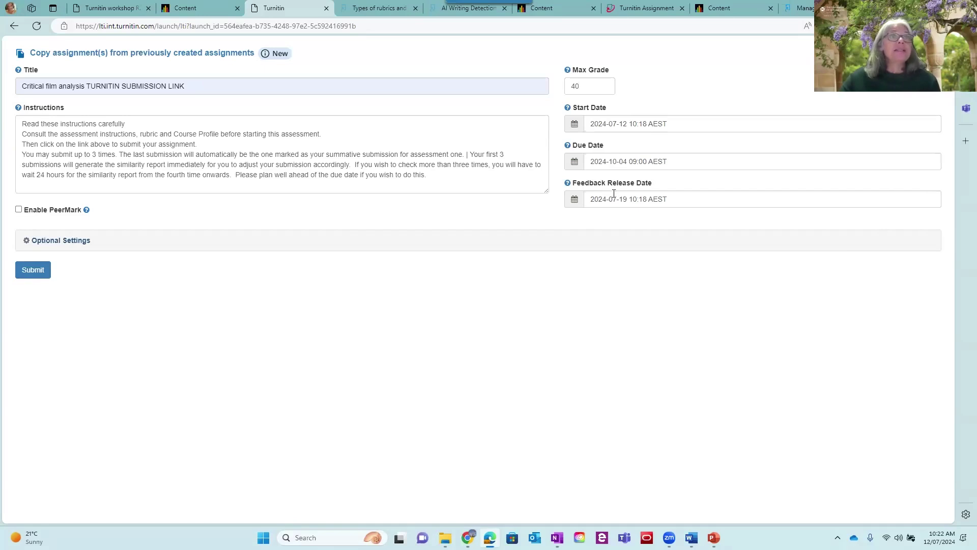
# Step: Set the feedback release date to 16 November 2024
pyautogui.click(572, 203)
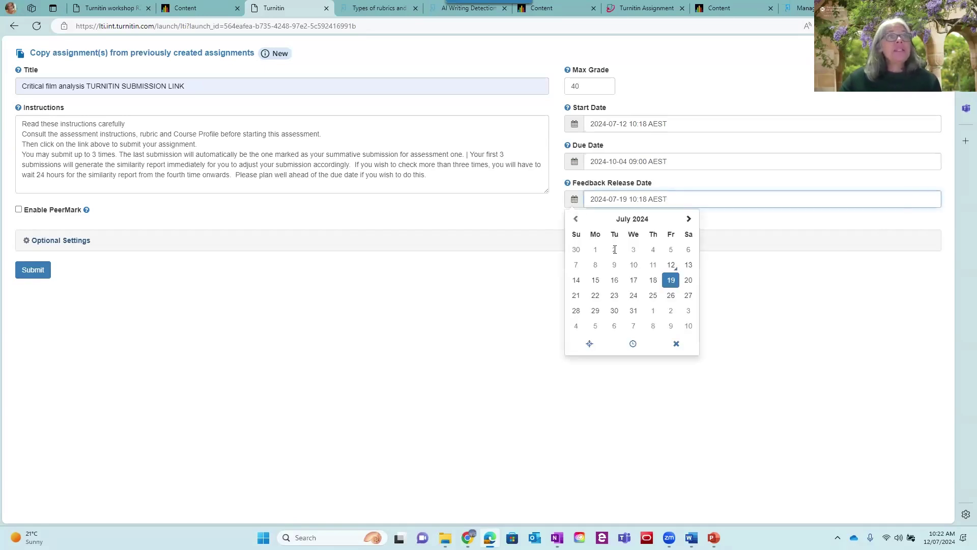
pyautogui.click(687, 218)
pyautogui.click(687, 218)
pyautogui.click(687, 219)
pyautogui.rightClick(686, 219)
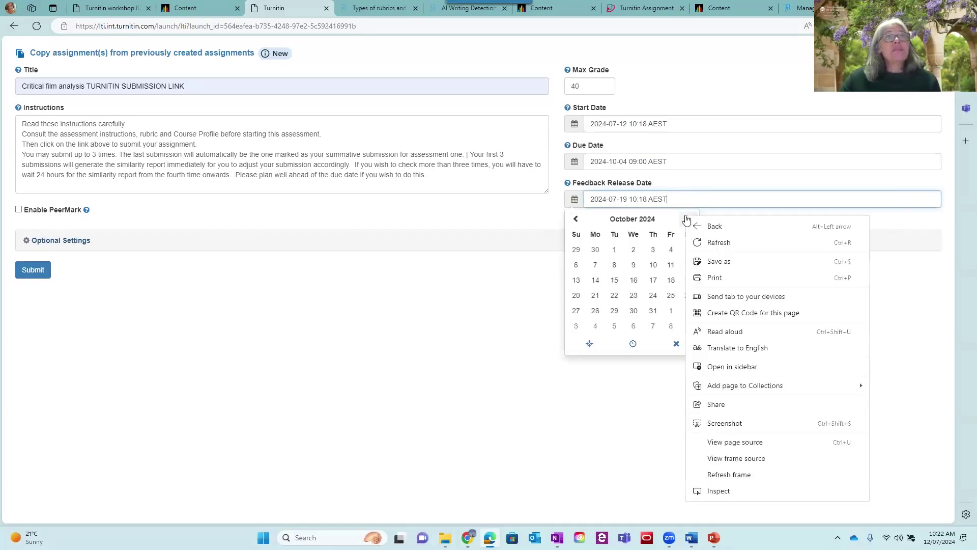
pyautogui.click(663, 219)
pyautogui.click(688, 219)
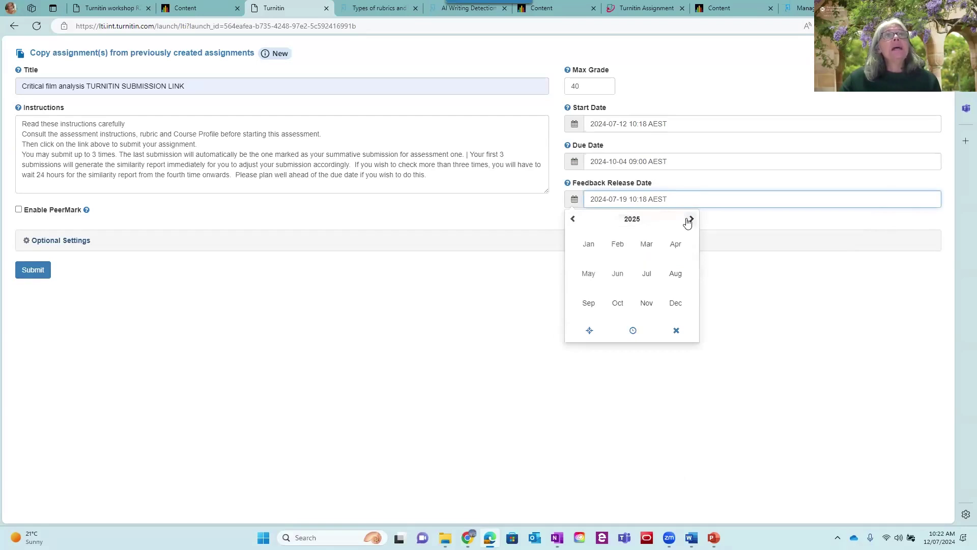
pyautogui.click(573, 219)
pyautogui.click(648, 304)
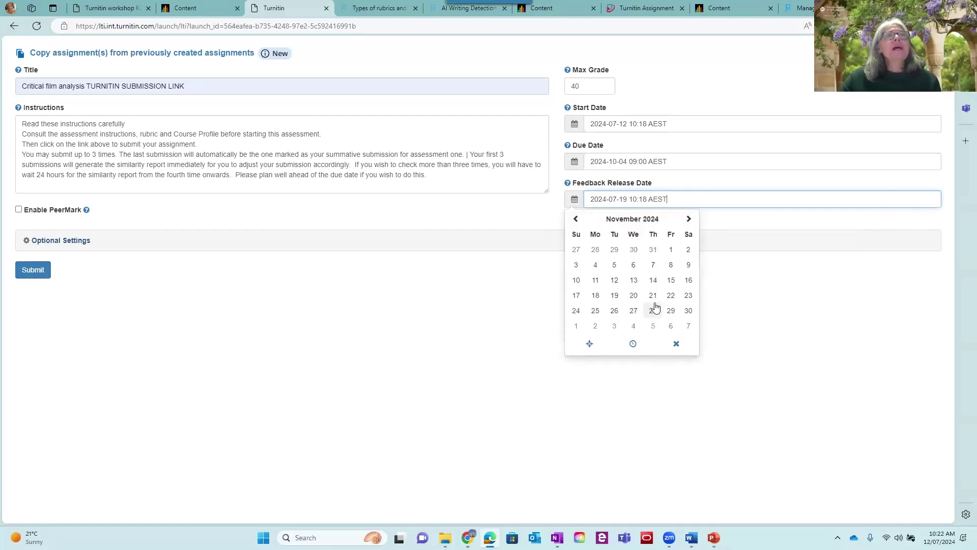
pyautogui.click(687, 281)
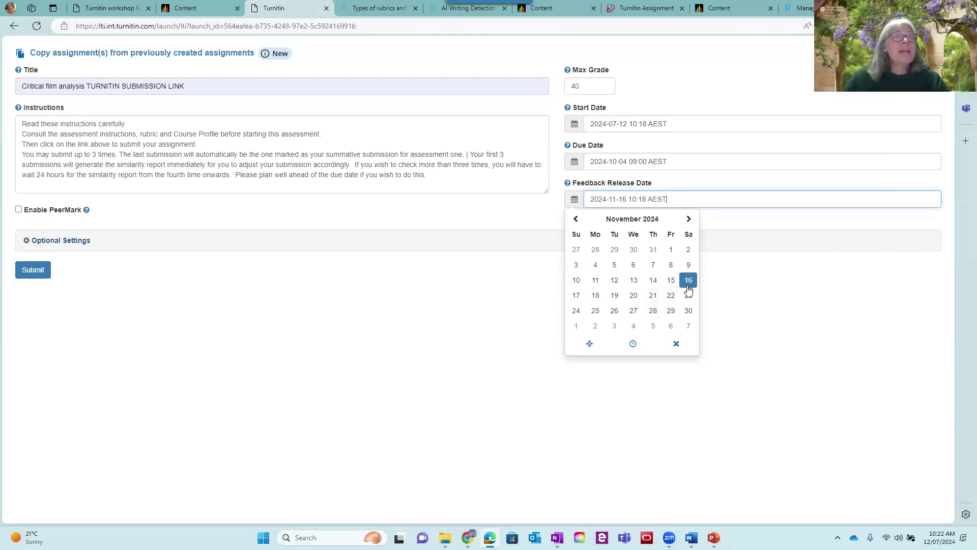
# Step: Close the date picker and view the Optional settings slide in the Turnitin workshop presentation
pyautogui.doubleClick(722, 277)
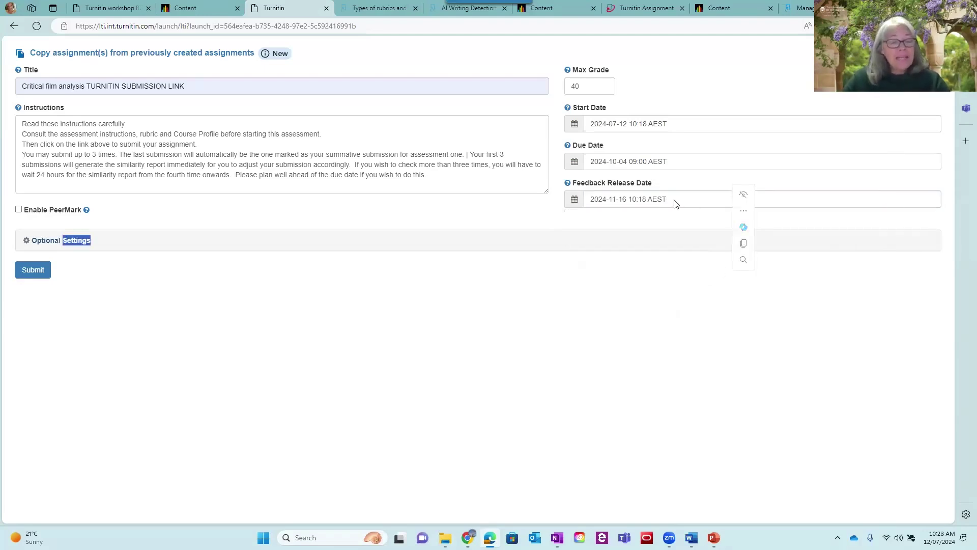
pyautogui.click(641, 362)
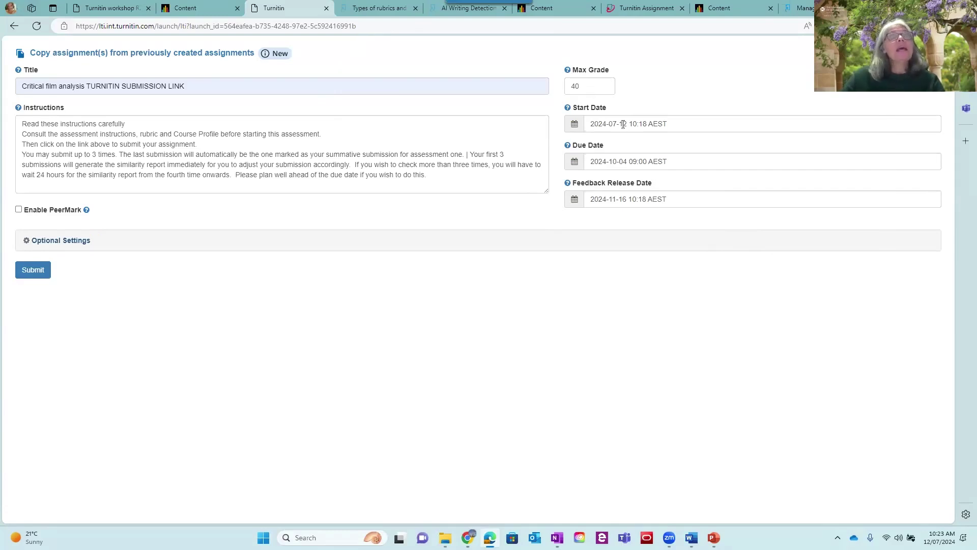
pyautogui.click(138, 8)
pyautogui.click(614, 394)
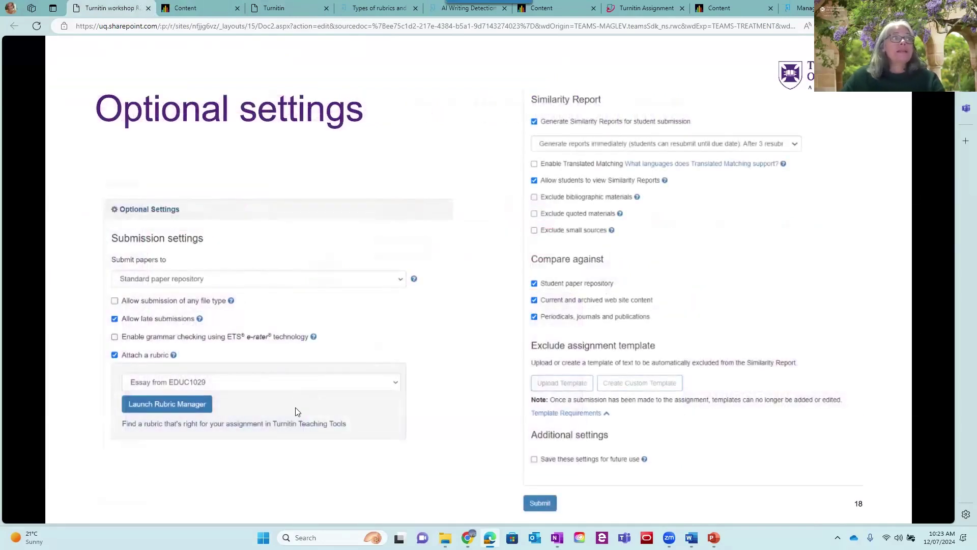
# Step: Return to the Turnitin assignment form and expand its optional settings
pyautogui.click(273, 8)
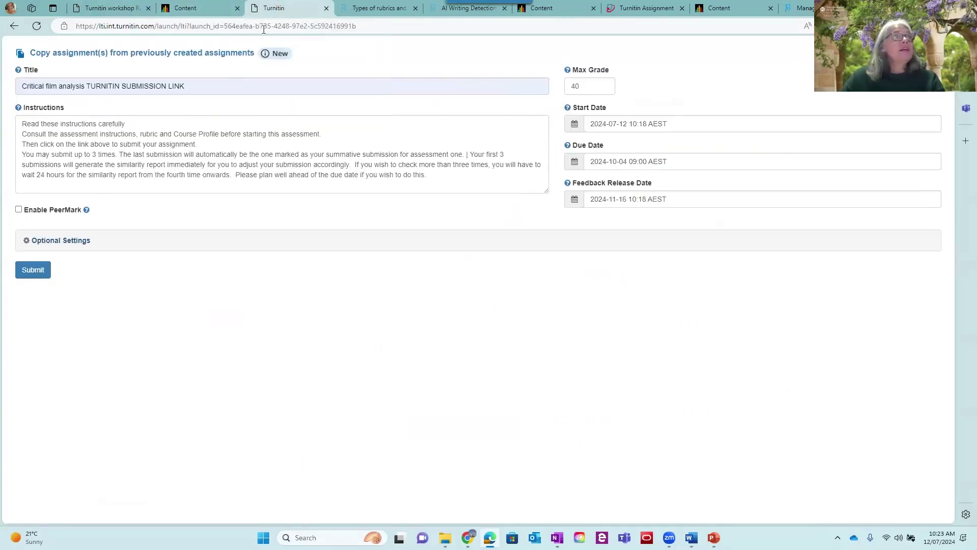
pyautogui.click(38, 242)
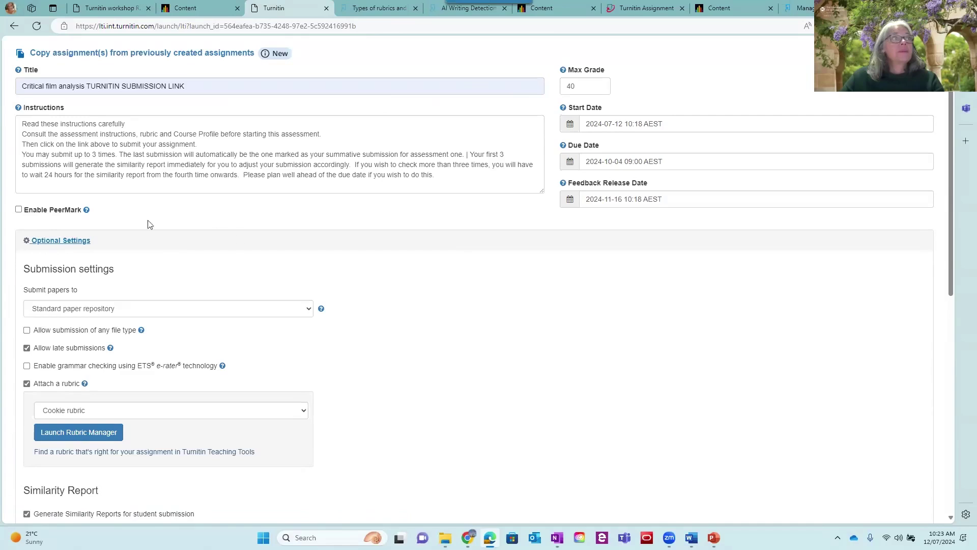
pyautogui.click(71, 242)
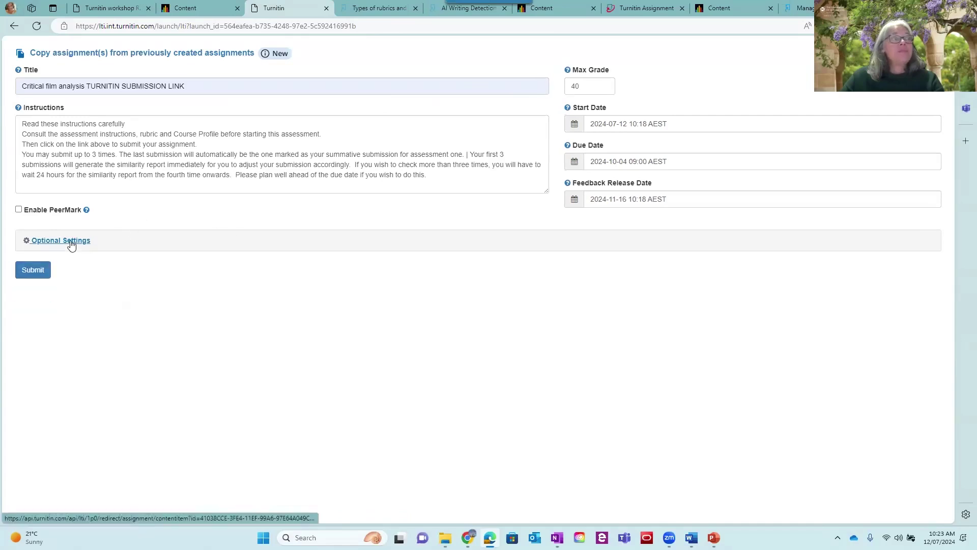
pyautogui.click(71, 242)
# Step: Set Similarity Reports to generate immediately with resubmission allowed until the due date, and disable translated matching
pyautogui.scroll(-2, 442, 299)
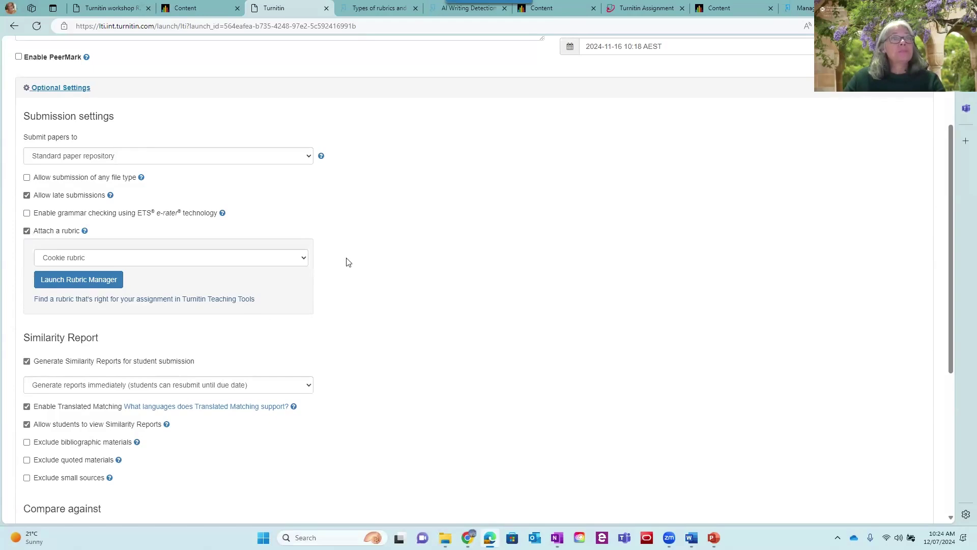
pyautogui.scroll(-2, 434, 296)
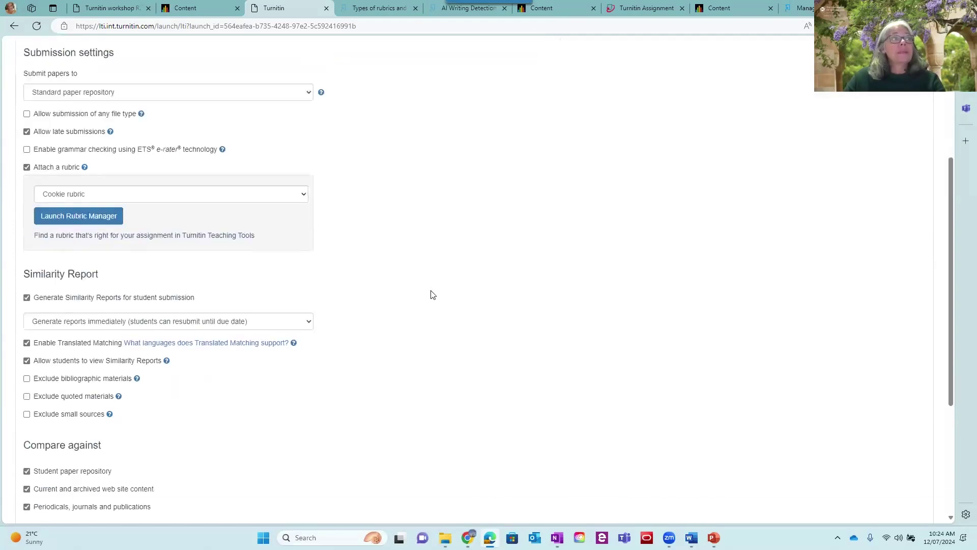
pyautogui.scroll(-1, 433, 295)
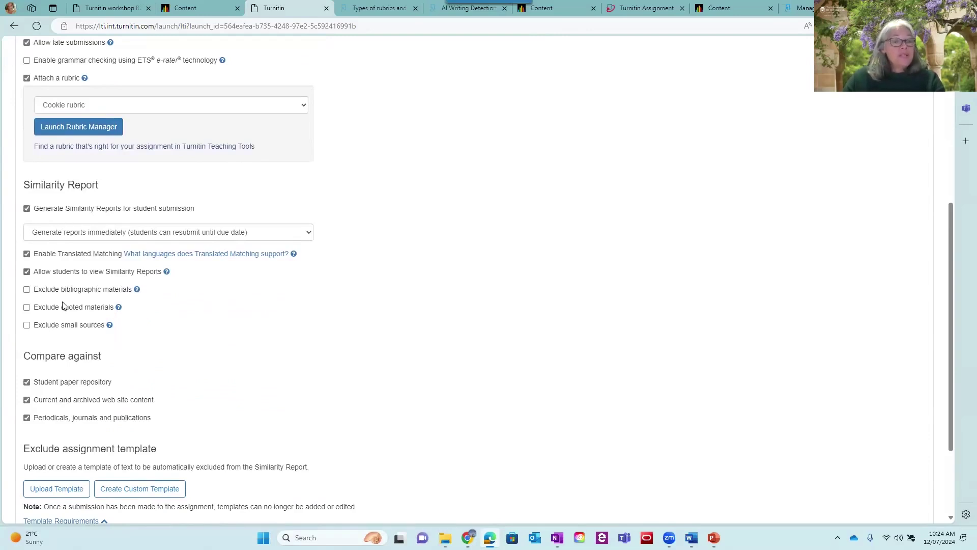
pyautogui.moveTo(113, 329)
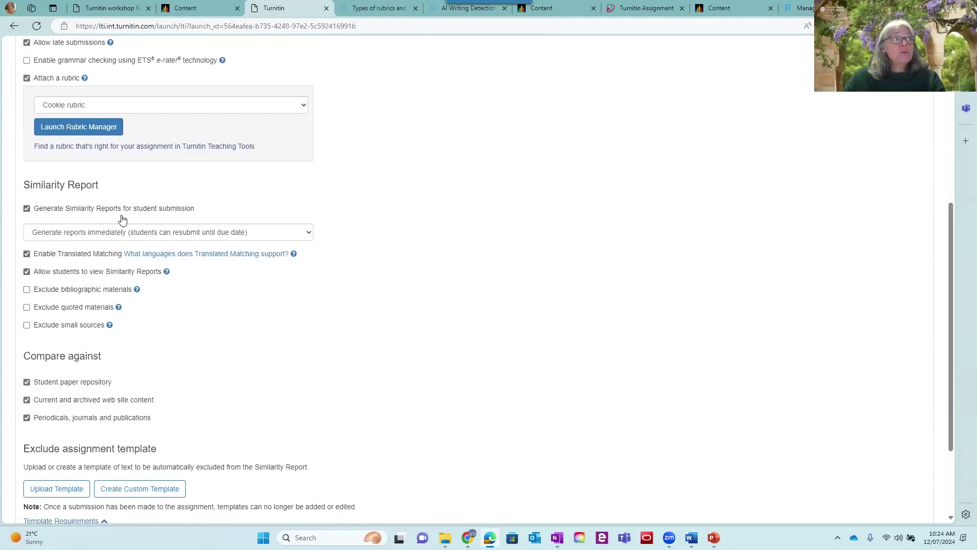
pyautogui.click(193, 236)
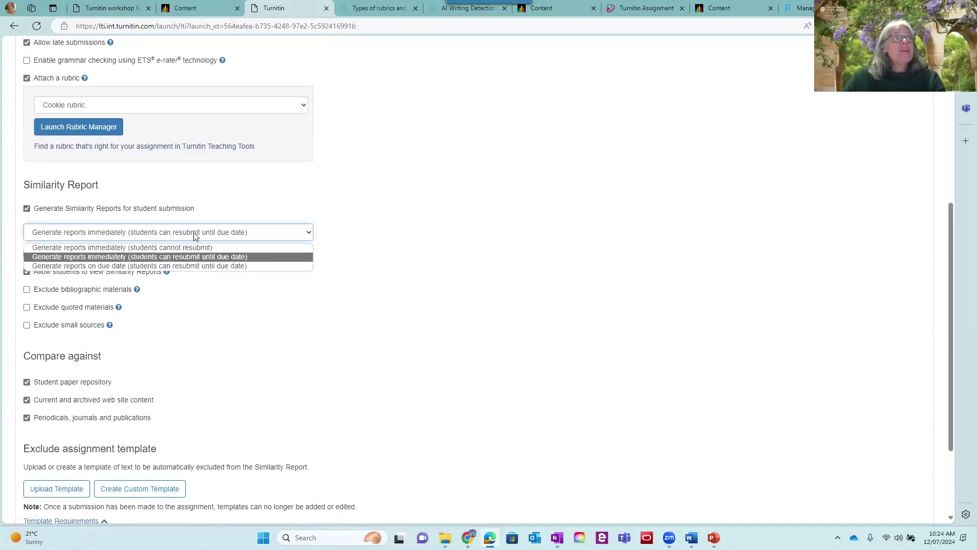
pyautogui.click(217, 258)
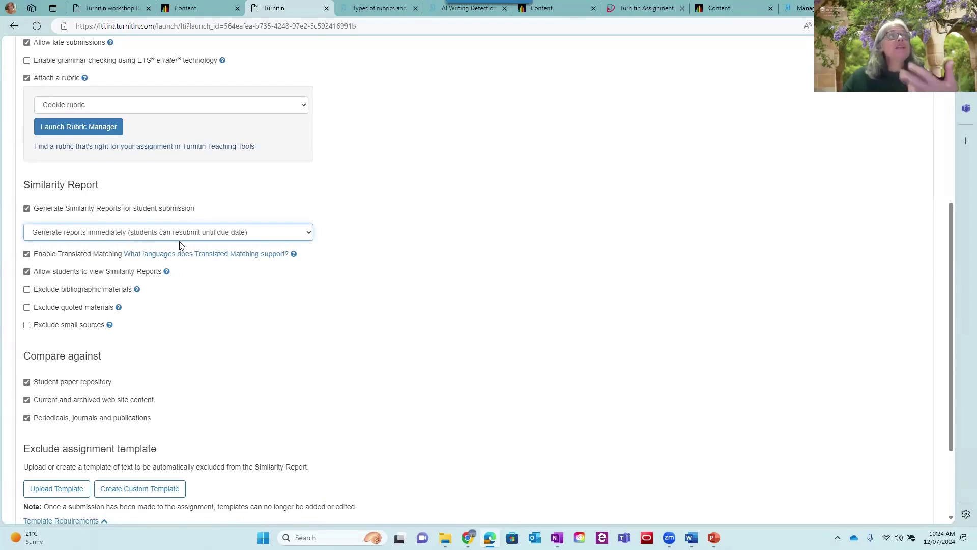
pyautogui.click(27, 253)
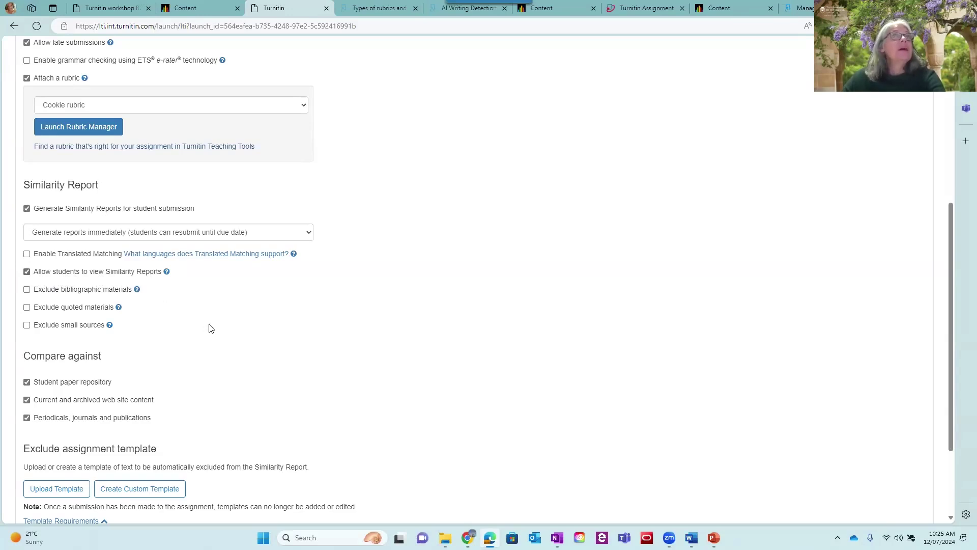
# Step: Exclude bibliographic materials, quoted materials and small sources from the Similarity Report, with a source exclusion threshold of 4 words
pyautogui.scroll(-3, 209, 327)
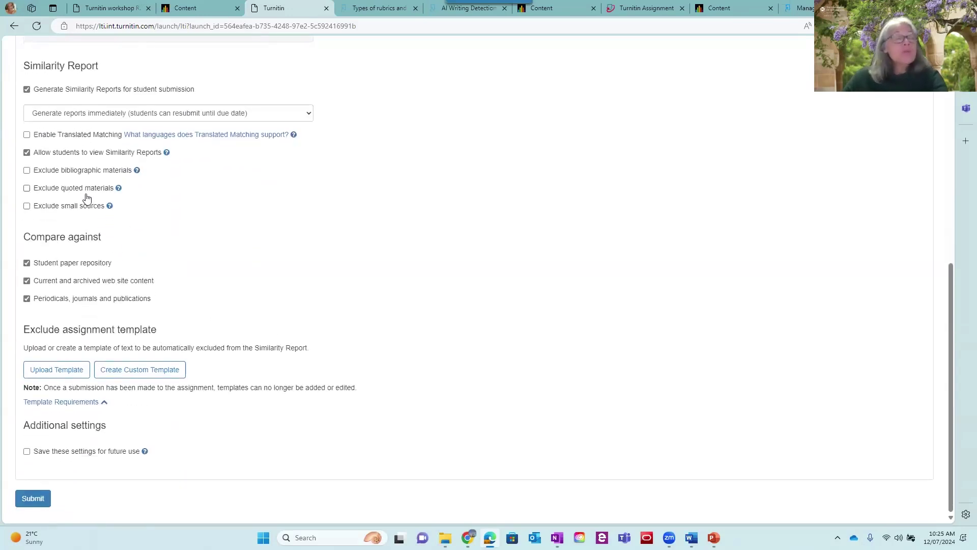
pyautogui.click(26, 170)
pyautogui.click(26, 188)
pyautogui.click(27, 206)
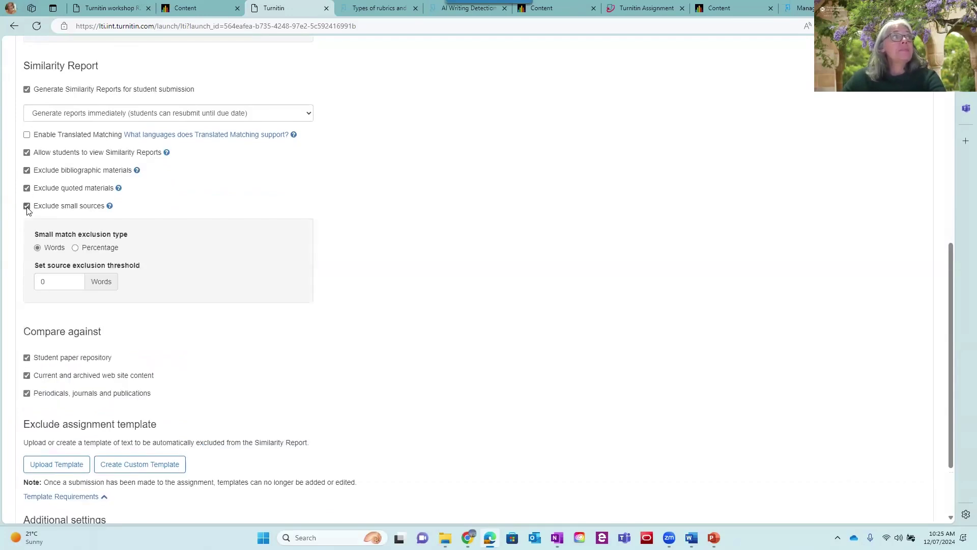
pyautogui.moveTo(58, 280); pyautogui.dragTo(27, 285)
pyautogui.write('4')
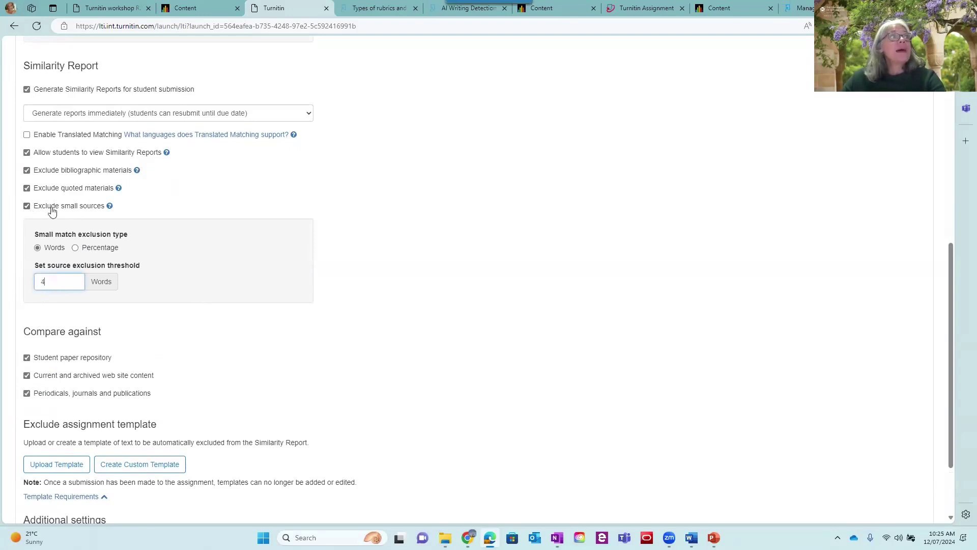
# Step: Turn off the exclusions for small sources, quoted materials and bibliographic materials
pyautogui.click(27, 206)
pyautogui.click(26, 188)
pyautogui.click(27, 171)
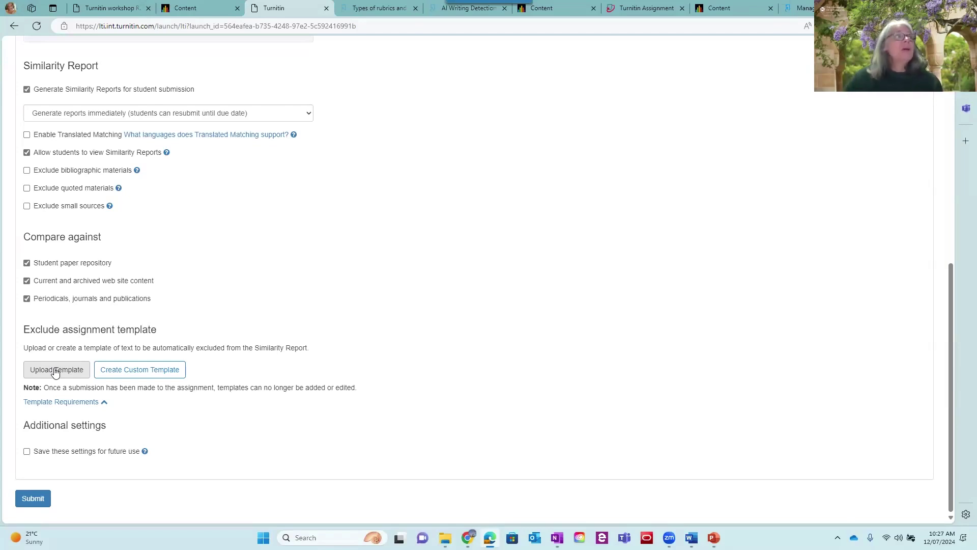
# Step: Start uploading a template for exclusion and browse to the Resources folder under eLearning Training, 04. Workshop Resources, Turnitin
pyautogui.click(55, 371)
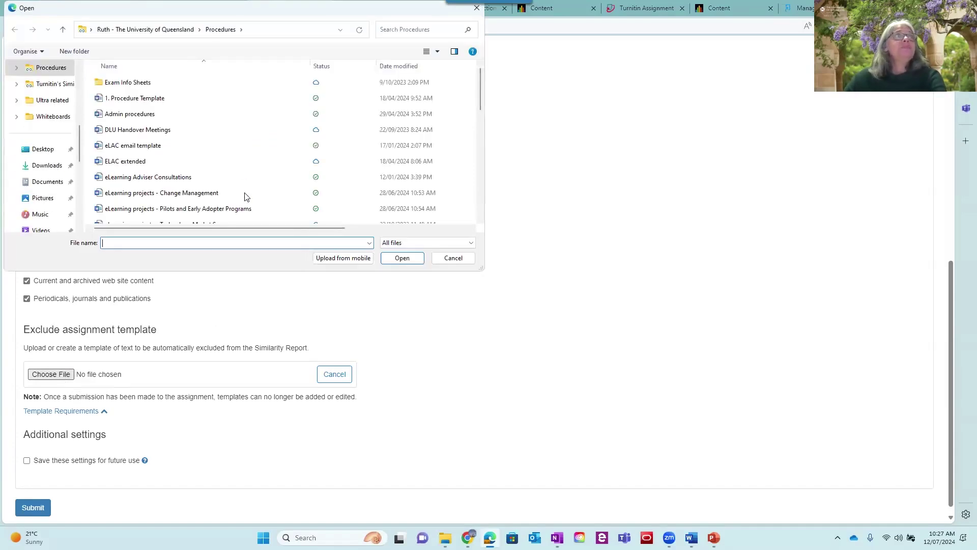
pyautogui.click(123, 32)
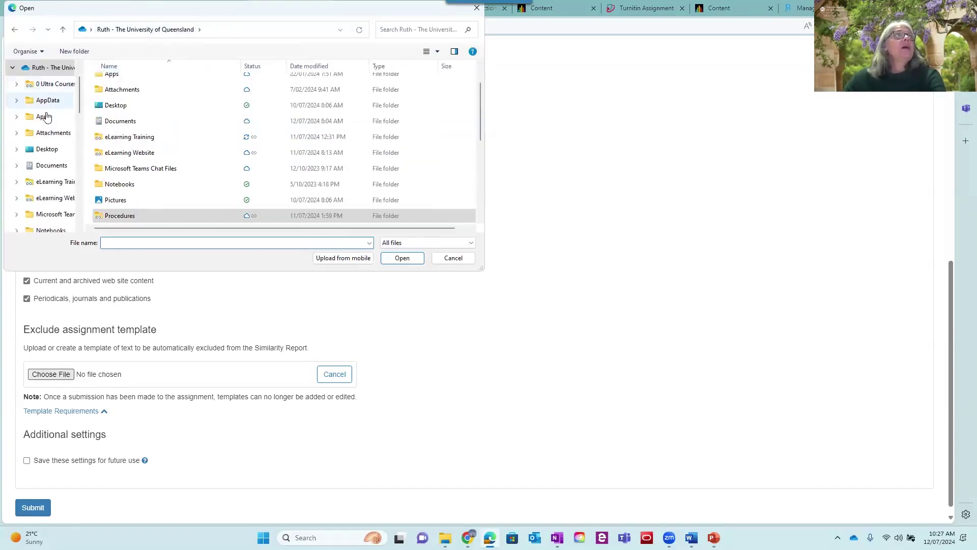
pyautogui.click(48, 183)
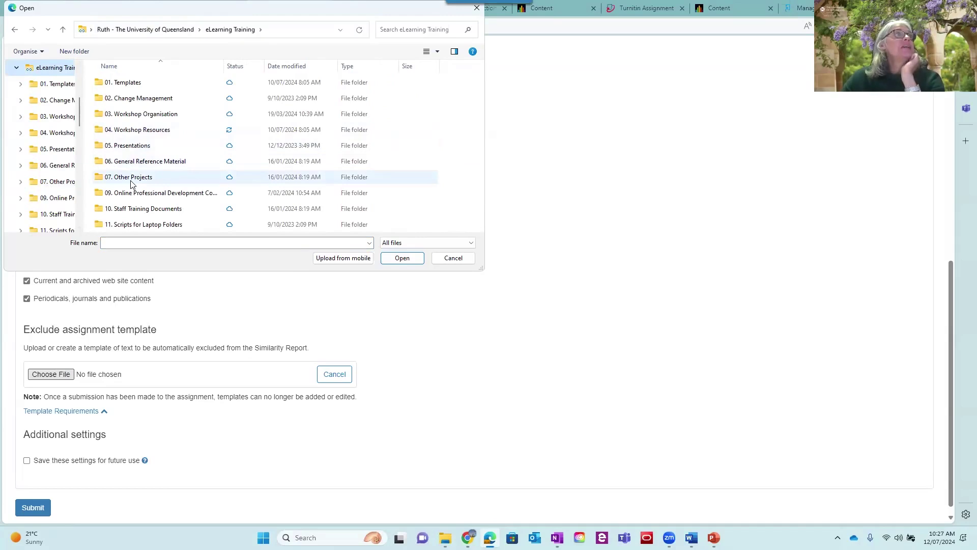
pyautogui.doubleClick(133, 133)
pyautogui.scroll(-3, 133, 174)
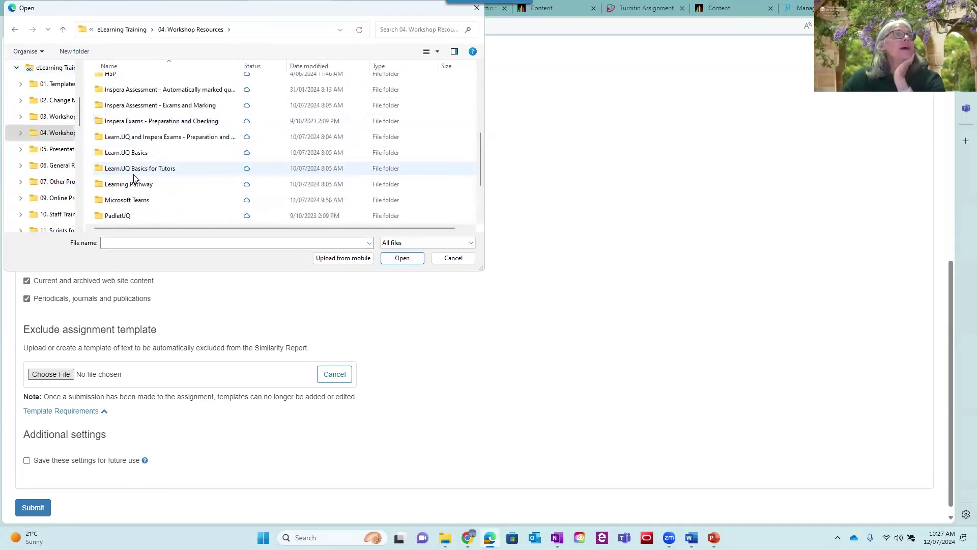
pyautogui.scroll(-2, 133, 174)
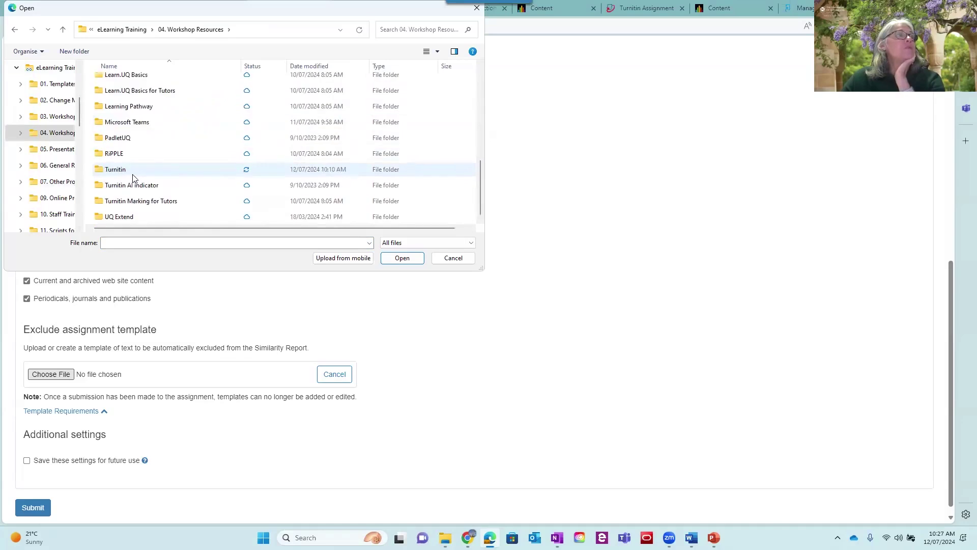
pyautogui.click(133, 169)
pyautogui.doubleClick(134, 169)
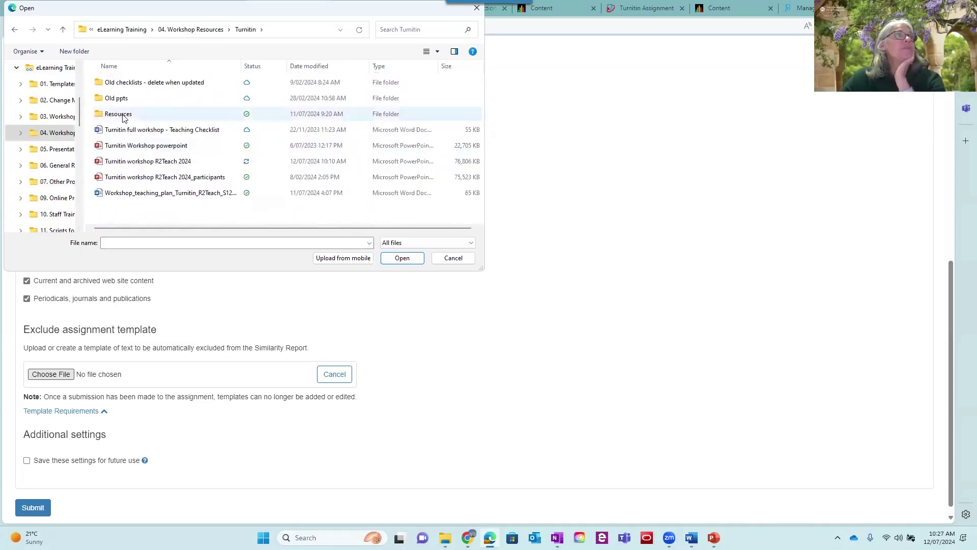
pyautogui.doubleClick(124, 114)
# Step: Upload the document "Critical Film Analysis - assignment template" as the excluded assignment template
pyautogui.click(163, 98)
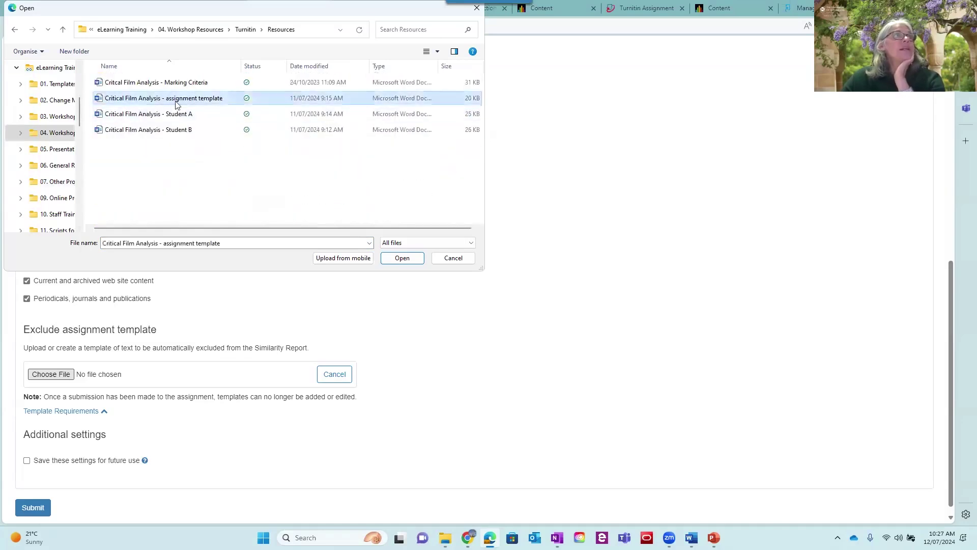
pyautogui.moveTo(225, 9); pyautogui.dragTo(315, 93)
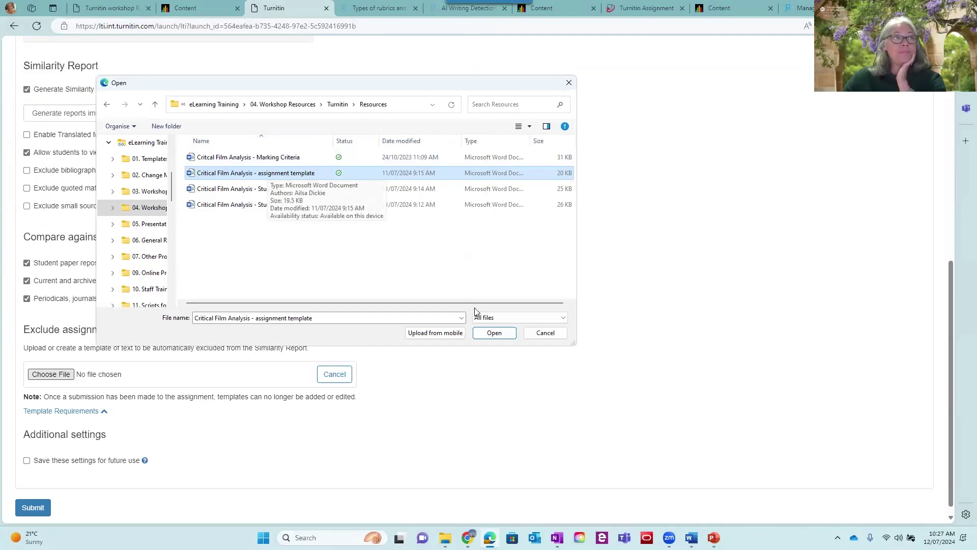
pyautogui.click(491, 334)
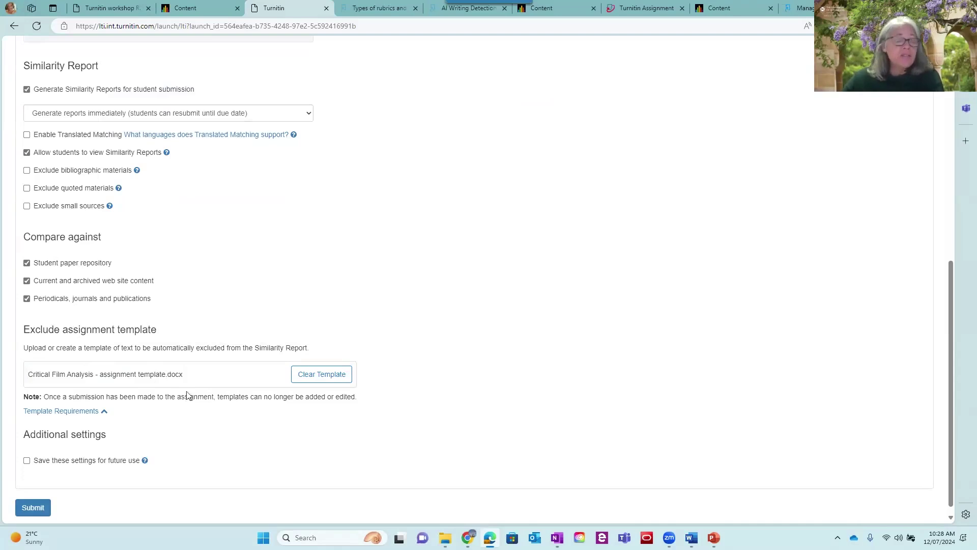
# Step: Submit the Turnitin assignment settings and close the LTI Launch Return page
pyautogui.click(36, 508)
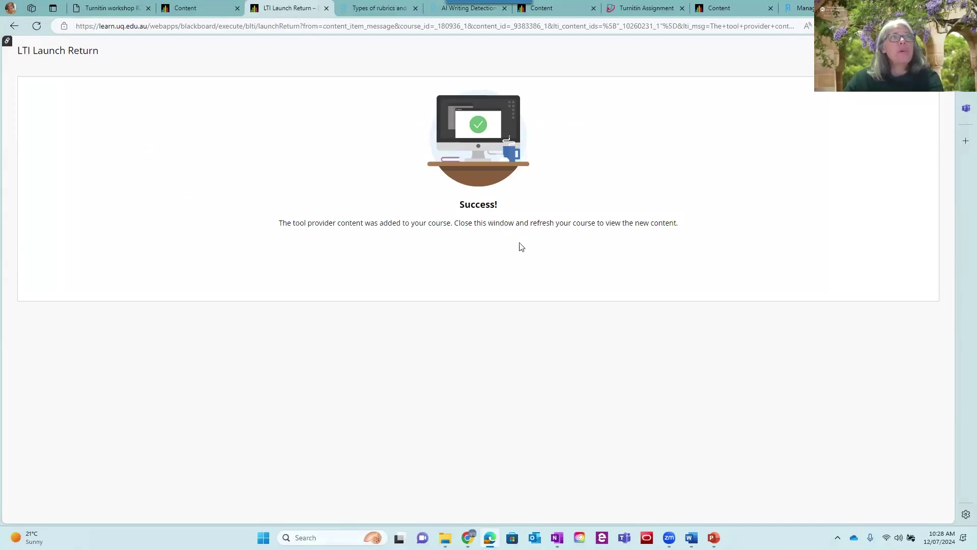
pyautogui.click(326, 8)
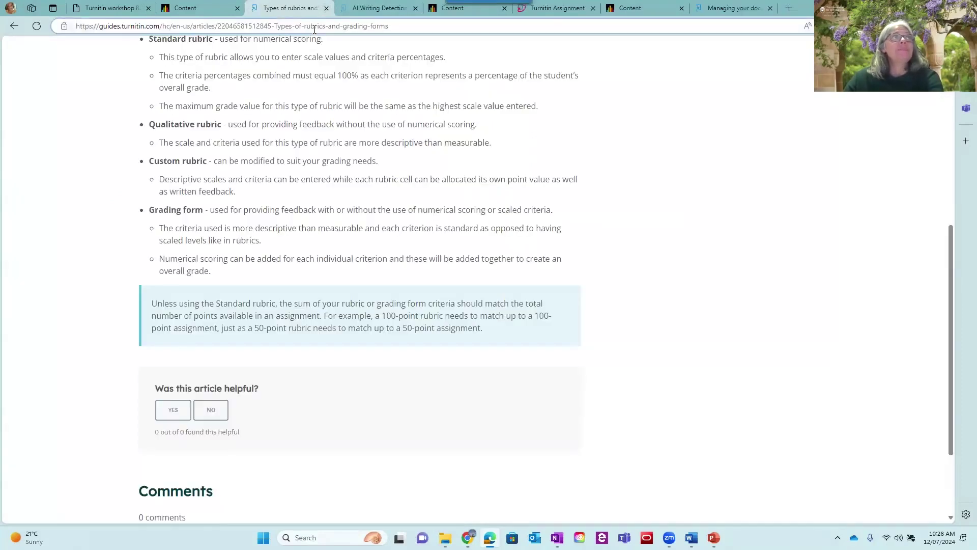
# Step: Return to the Turnitin Online Workshop course in Learn.UQ and reload it
pyautogui.click(203, 10)
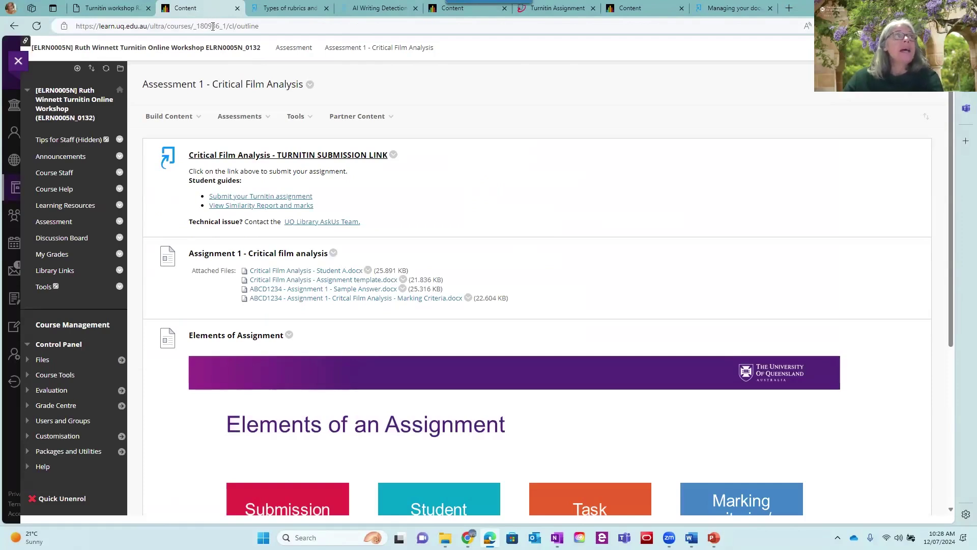
pyautogui.click(213, 28)
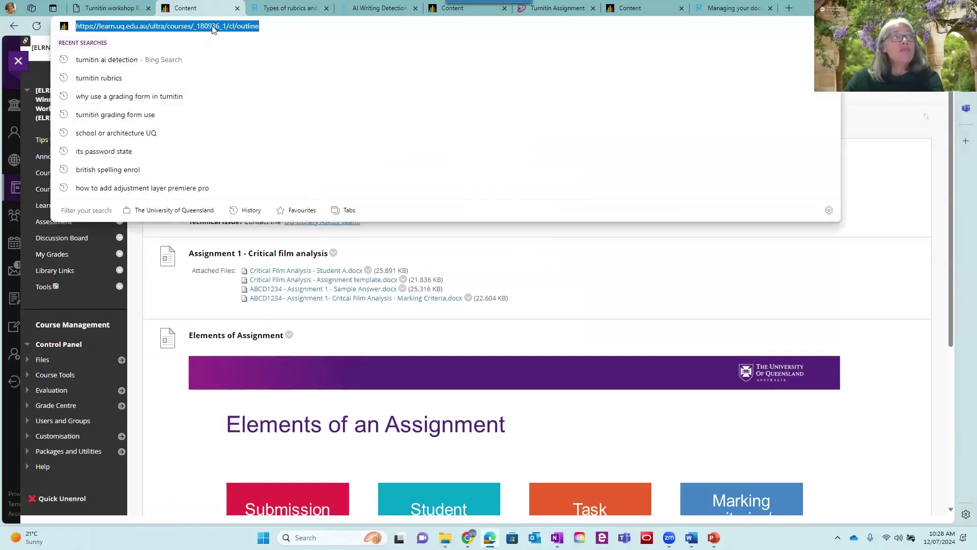
pyautogui.press('Return')
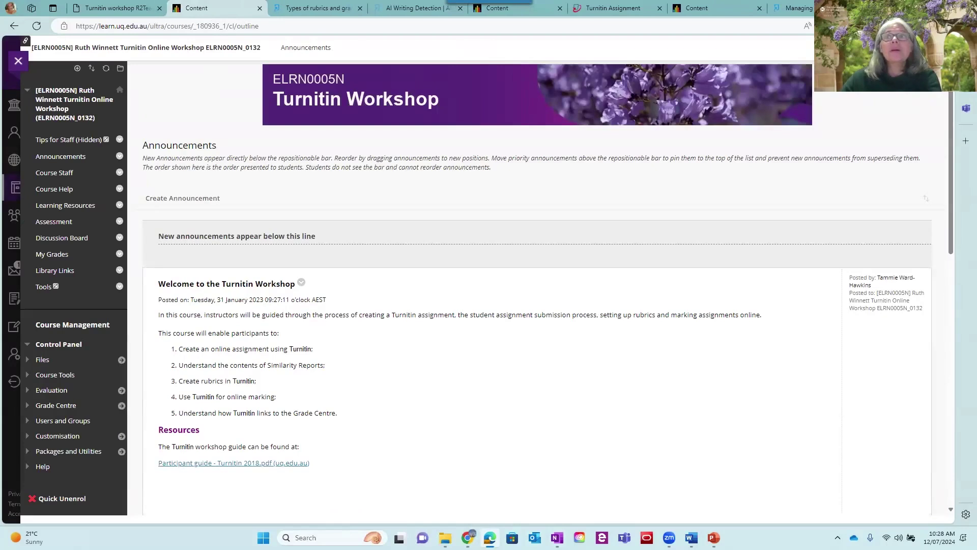
# Step: Open the Assessment 1 - Critical Film Analysis folder in Assessment and check the newly added Turnitin submission link
pyautogui.click(53, 224)
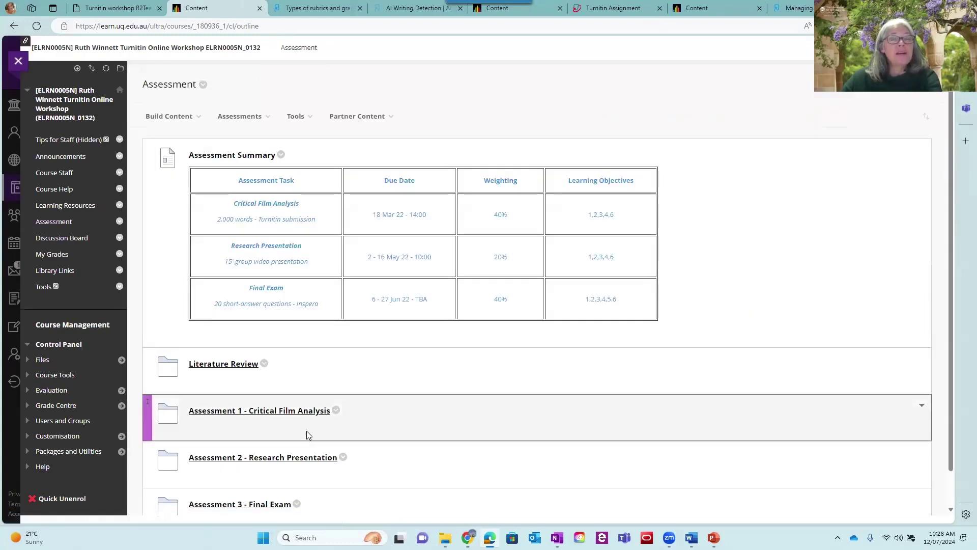
pyautogui.scroll(-1, 307, 431)
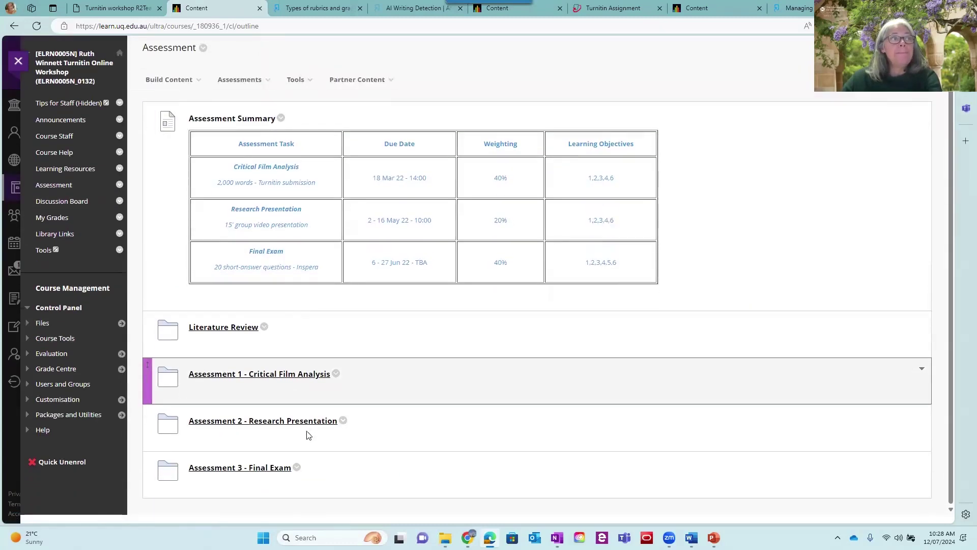
pyautogui.click(236, 375)
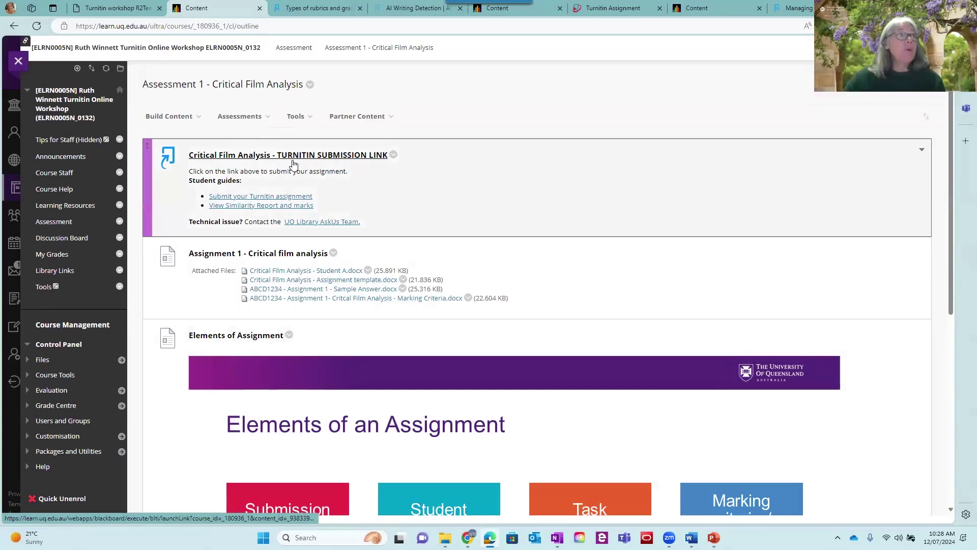
pyautogui.scroll(-7, 451, 207)
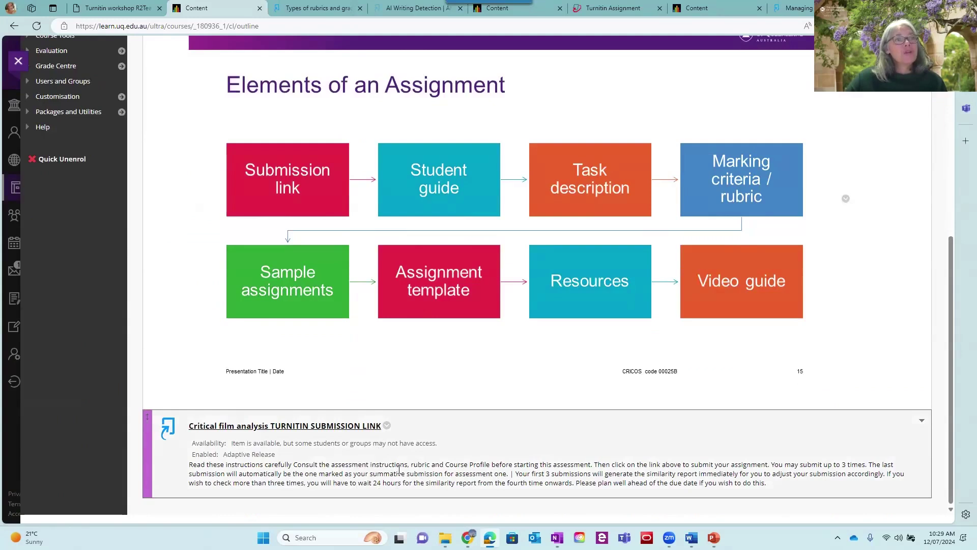
# Step: Review the "Process – Creating a submission link" slide in the workshop presentation and return to the Assessment 1 folder
pyautogui.click(117, 7)
pyautogui.click(191, 329)
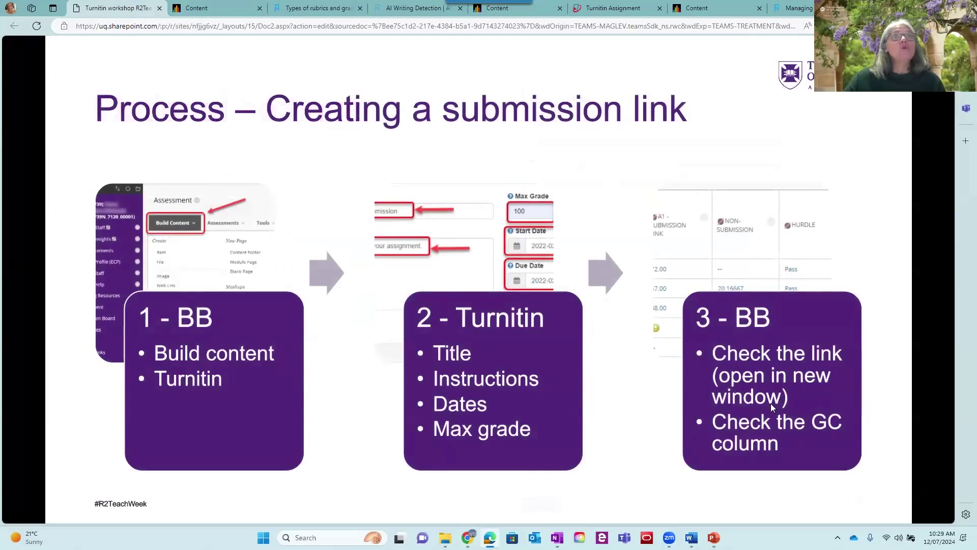
pyautogui.click(197, 7)
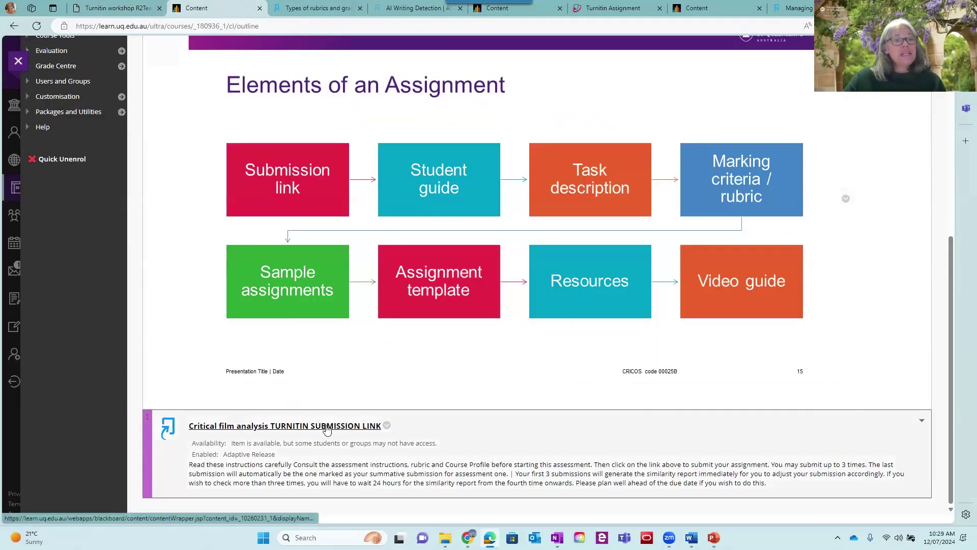
# Step: Edit the "Critical film analysis TURNITIN SUBMISSION LINK" web link and set Open in New Window to Yes
pyautogui.click(387, 426)
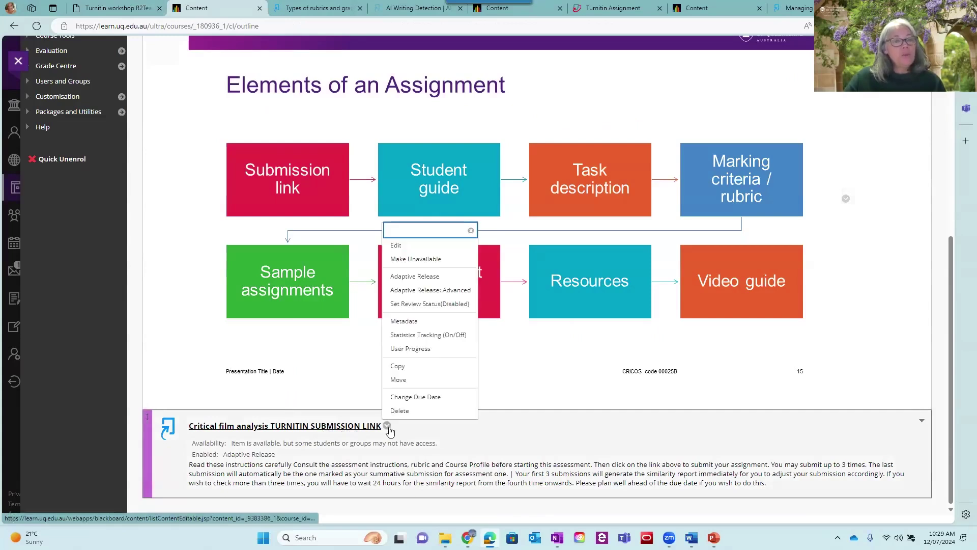
pyautogui.click(396, 246)
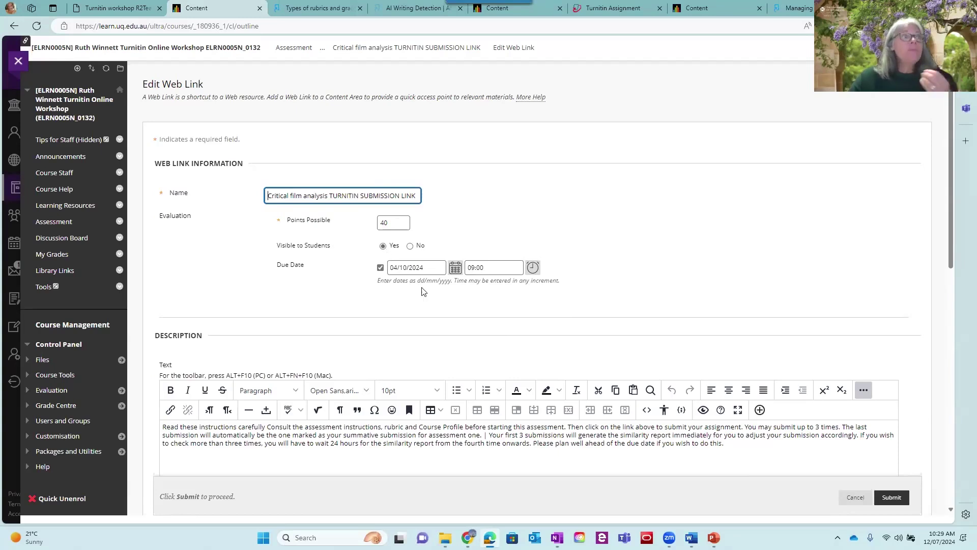
pyautogui.scroll(-3, 424, 291)
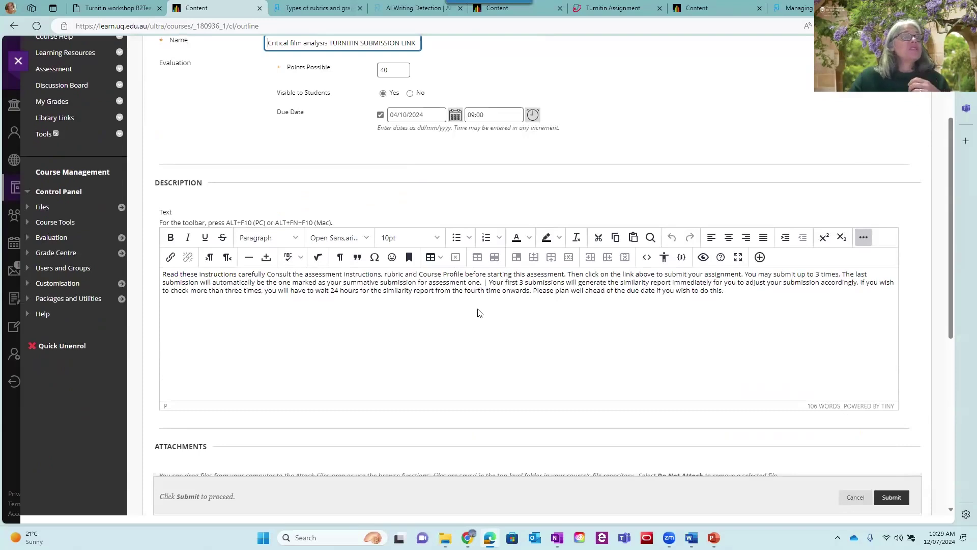
pyautogui.scroll(-3, 489, 309)
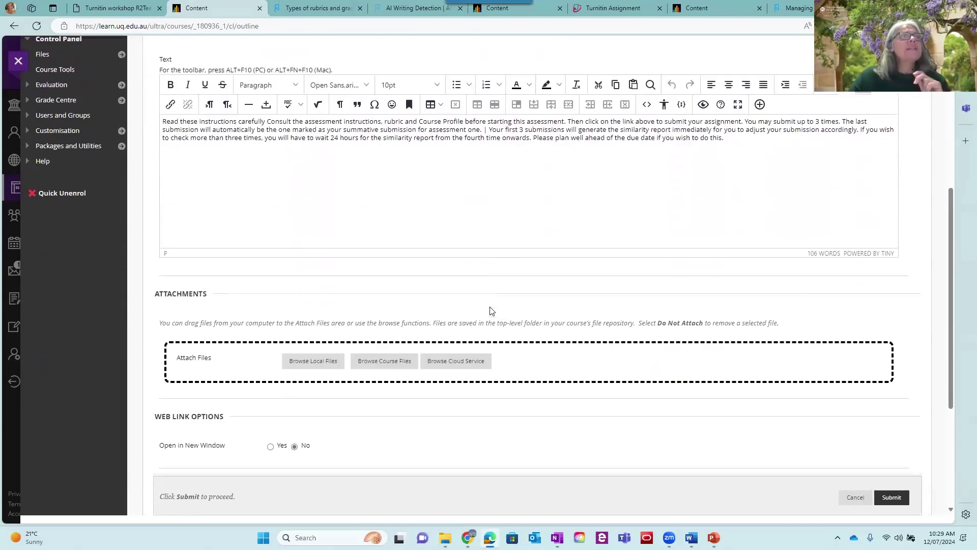
pyautogui.scroll(-2, 488, 309)
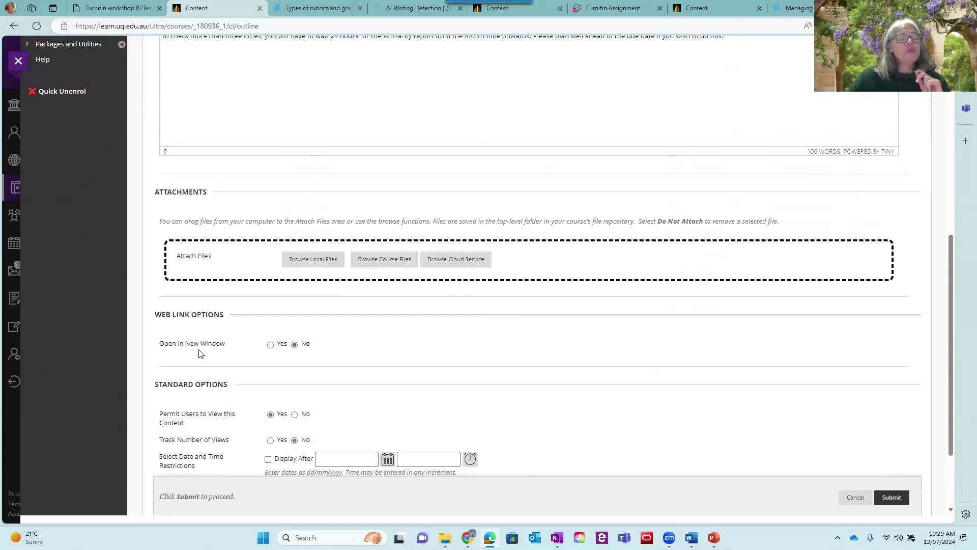
pyautogui.click(271, 346)
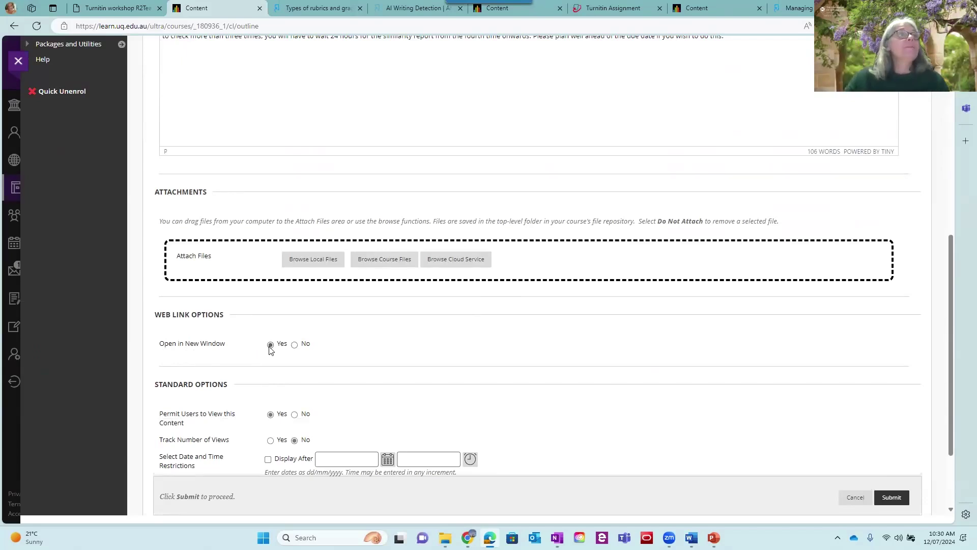
pyautogui.click(274, 346)
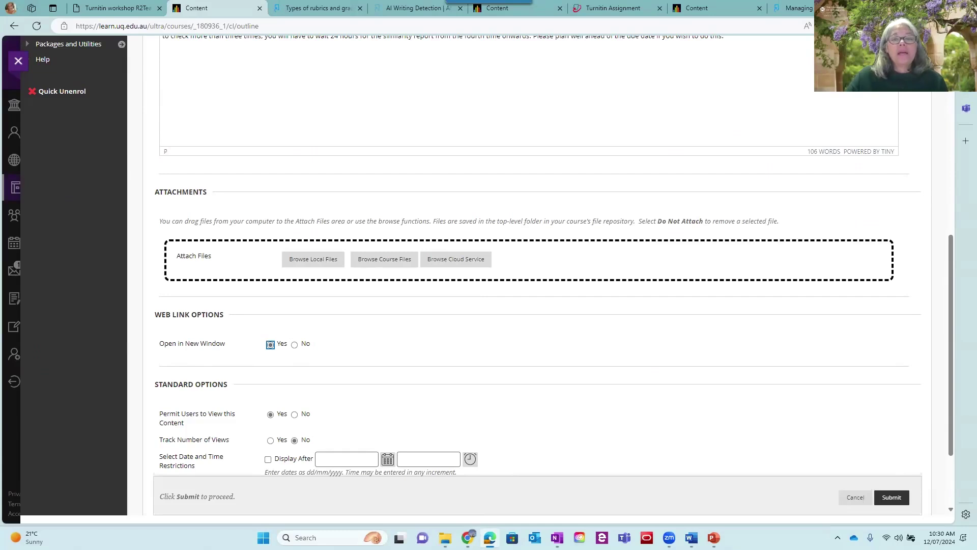
# Step: Paste the "Helpful links" block with the student guide and UQ Library AskUs Team links at the end of the link's description
pyautogui.hotkey('alt', 'Tab')
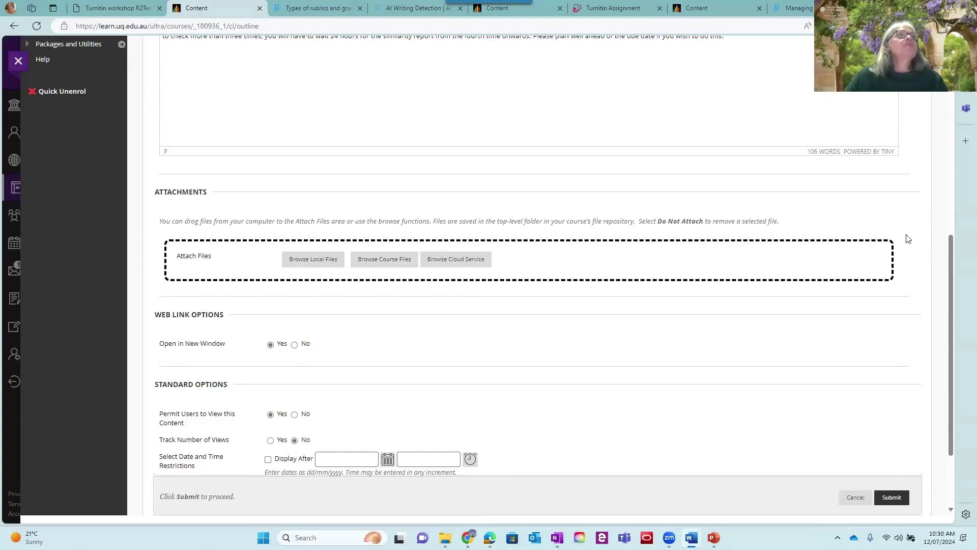
pyautogui.scroll(6, 756, 247)
pyautogui.scroll(-8, 601, 225)
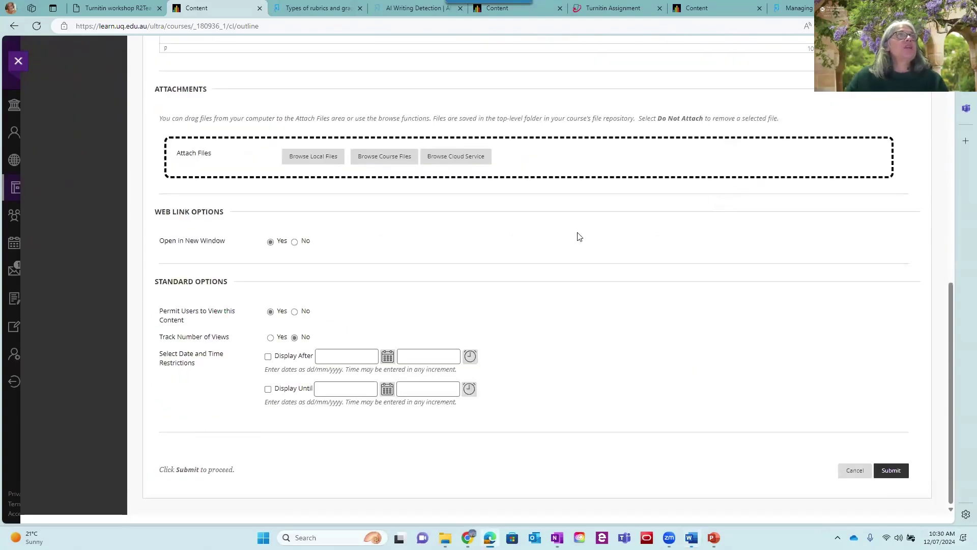
pyautogui.scroll(5, 579, 235)
pyautogui.click(686, 239)
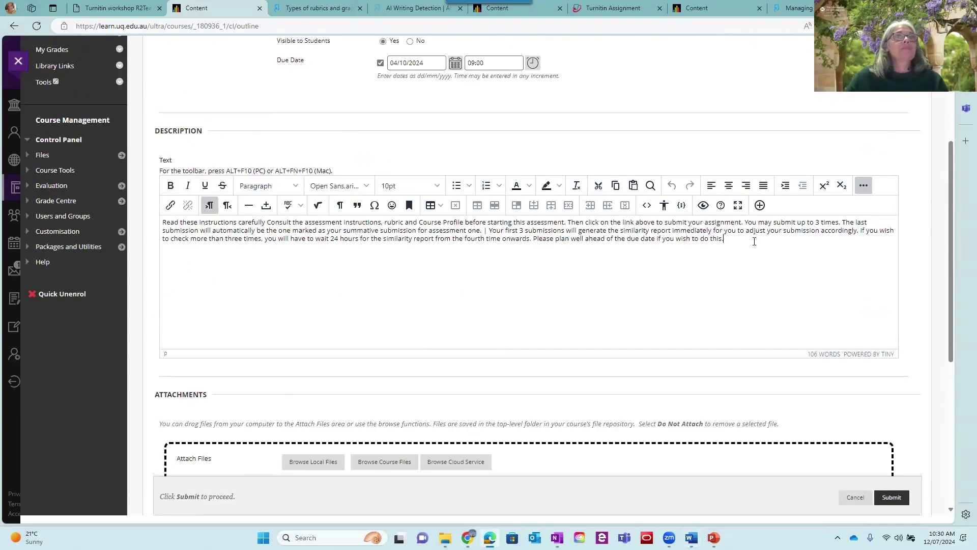
pyautogui.hotkey('ctrl', 'v')
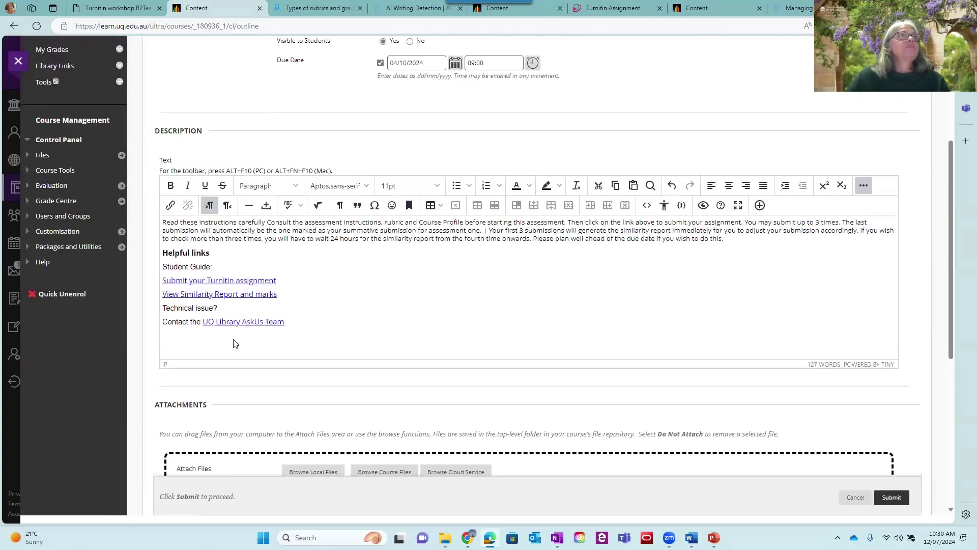
pyautogui.moveTo(296, 322); pyautogui.dragTo(175, 249)
pyautogui.rightClick(175, 249)
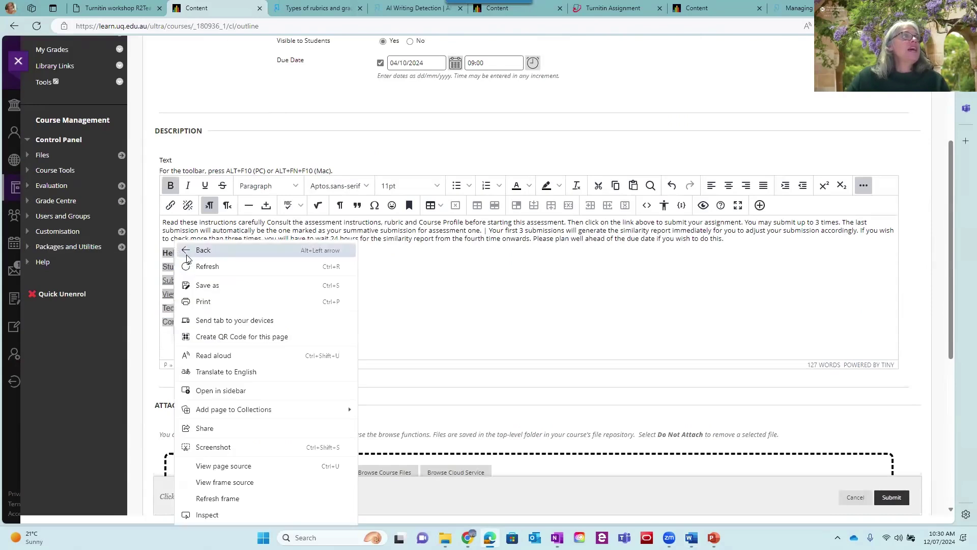
pyautogui.rightClick(194, 279)
pyautogui.press('Escape')
pyautogui.moveTo(162, 253); pyautogui.dragTo(291, 319)
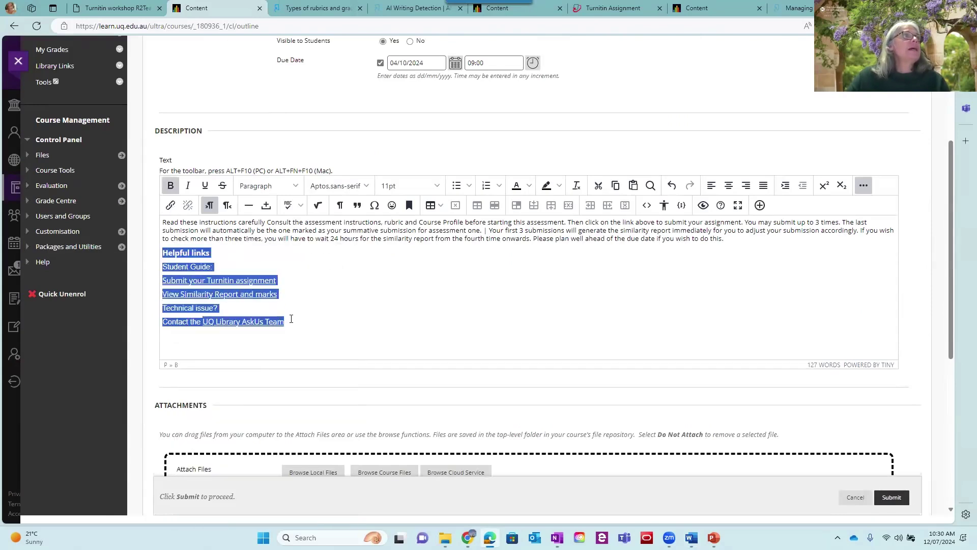
pyautogui.rightClick(191, 265)
pyautogui.press('Escape')
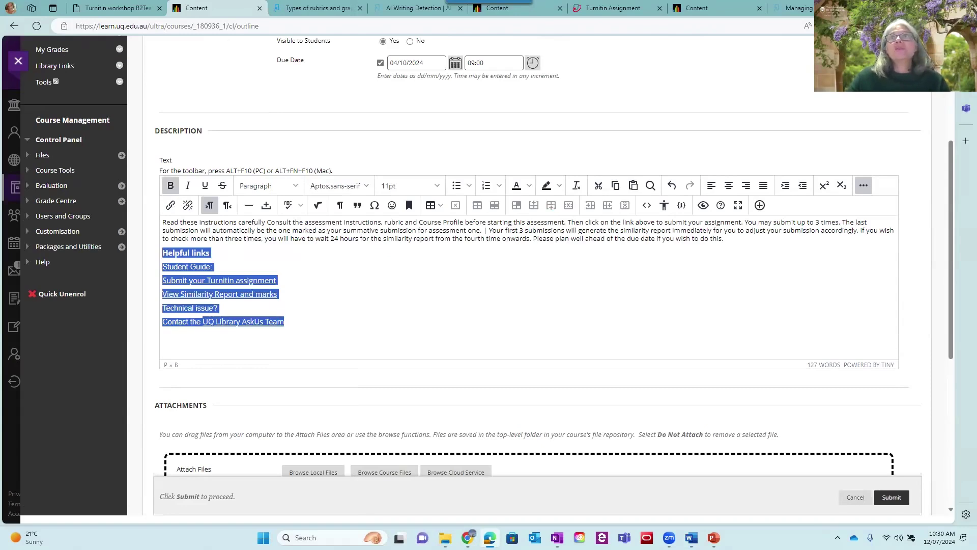
pyautogui.hotkey('alt', 'Tab')
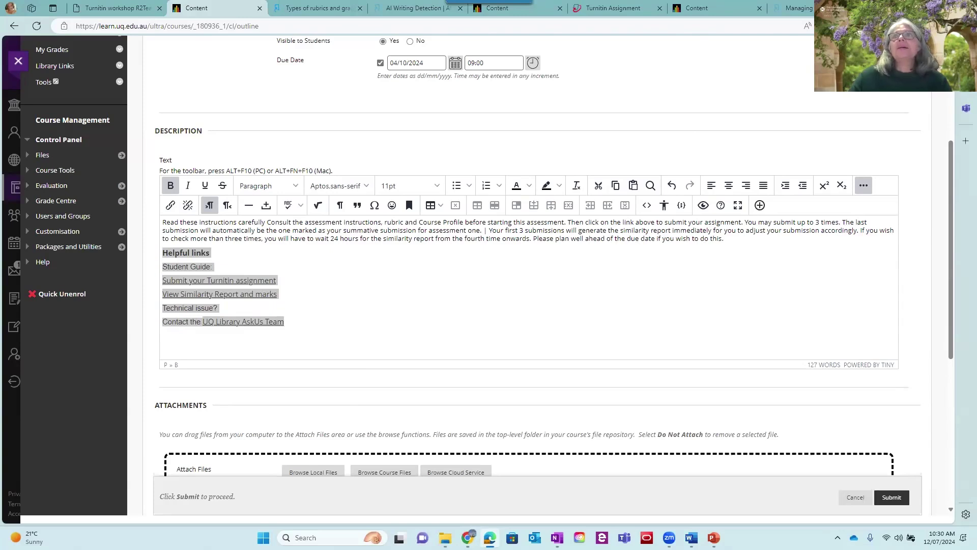
# Step: Split the description into separate paragraphs before "Then click on the link above" and before "The last submission"
pyautogui.click(357, 228)
pyautogui.click(567, 223)
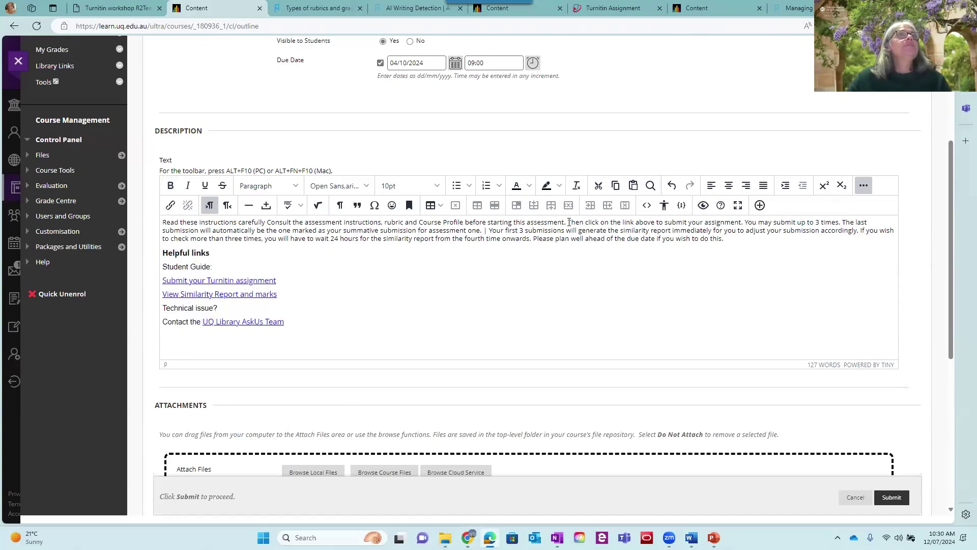
pyautogui.press('Return')
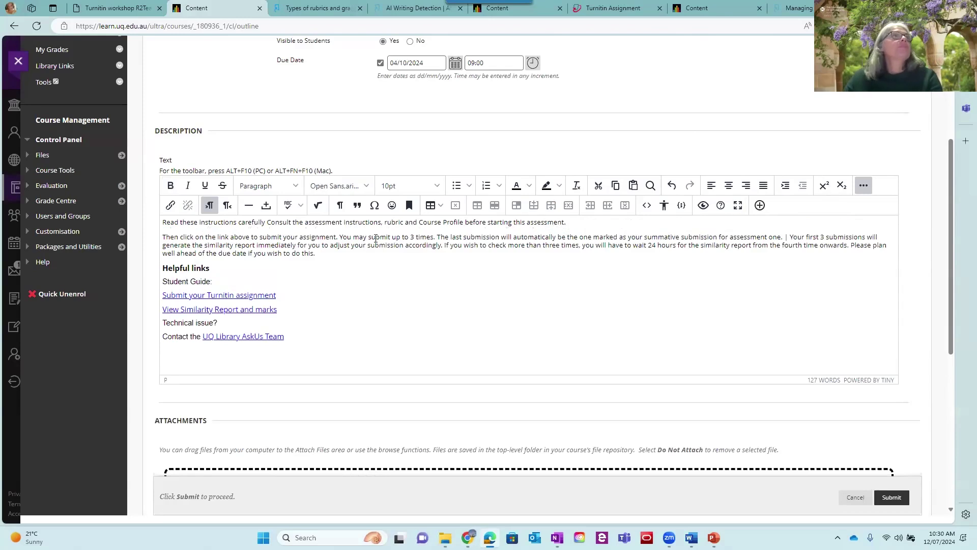
pyautogui.click(438, 237)
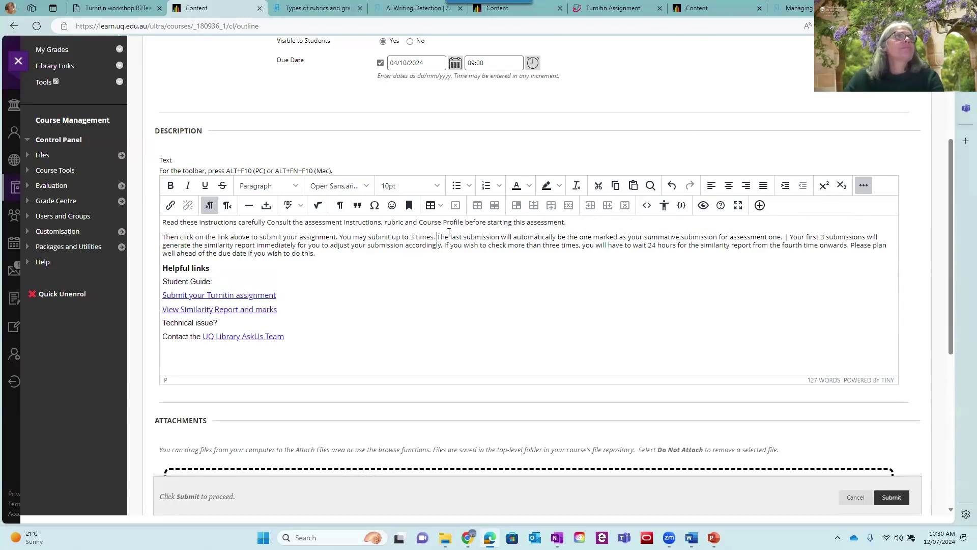
pyautogui.press('Return')
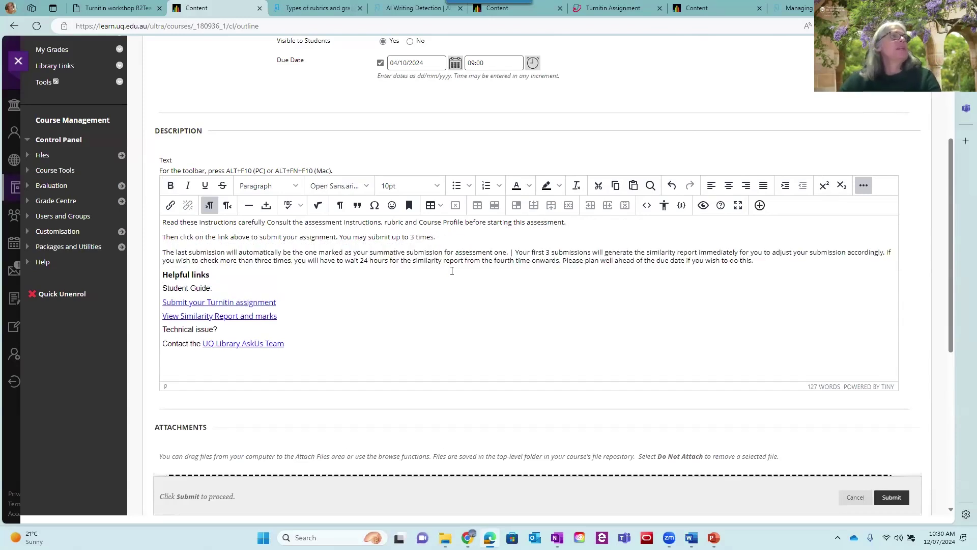
# Step: Set the whole description text, including the helpful links, to a 10pt font size
pyautogui.moveTo(294, 348); pyautogui.dragTo(216, 201)
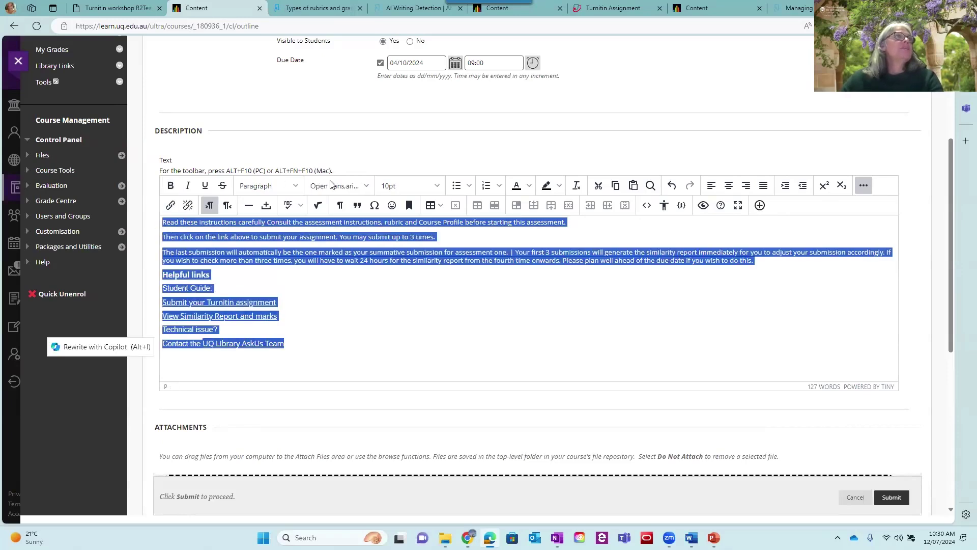
pyautogui.click(426, 188)
pyautogui.click(407, 223)
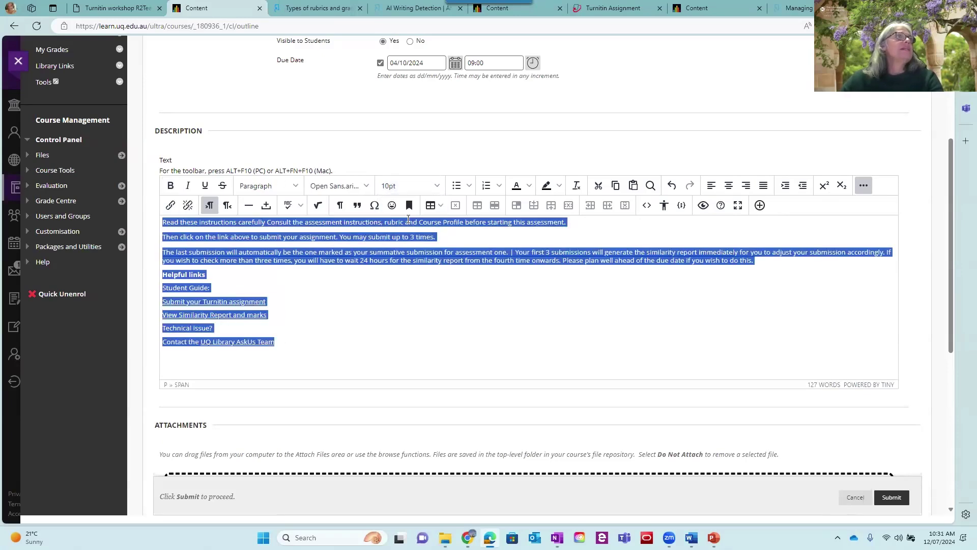
pyautogui.click(369, 302)
pyautogui.click(396, 328)
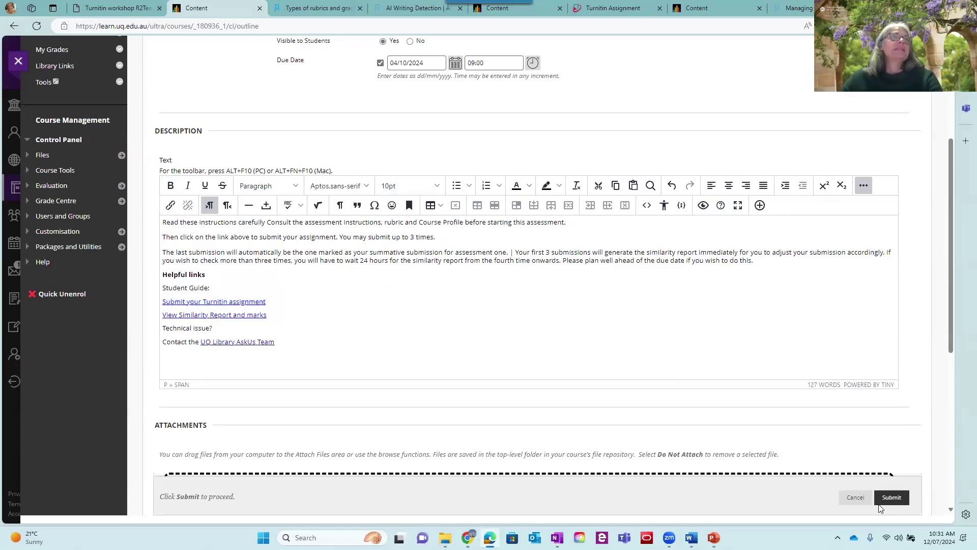
# Step: Submit the web link edits and move the "Critical film analysis TURNITIN SUBMISSION LINK" item to the top of the folder
pyautogui.click(895, 499)
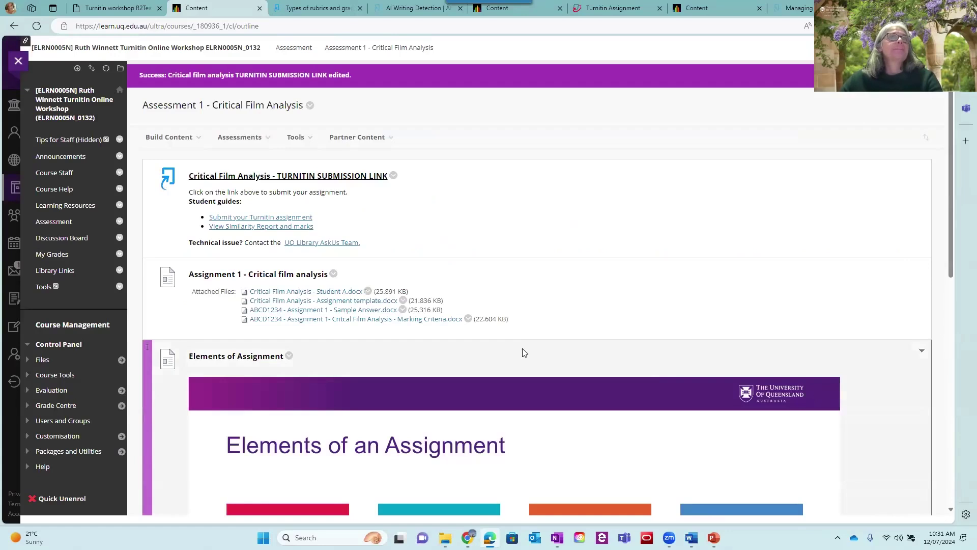
pyautogui.scroll(-10, 524, 352)
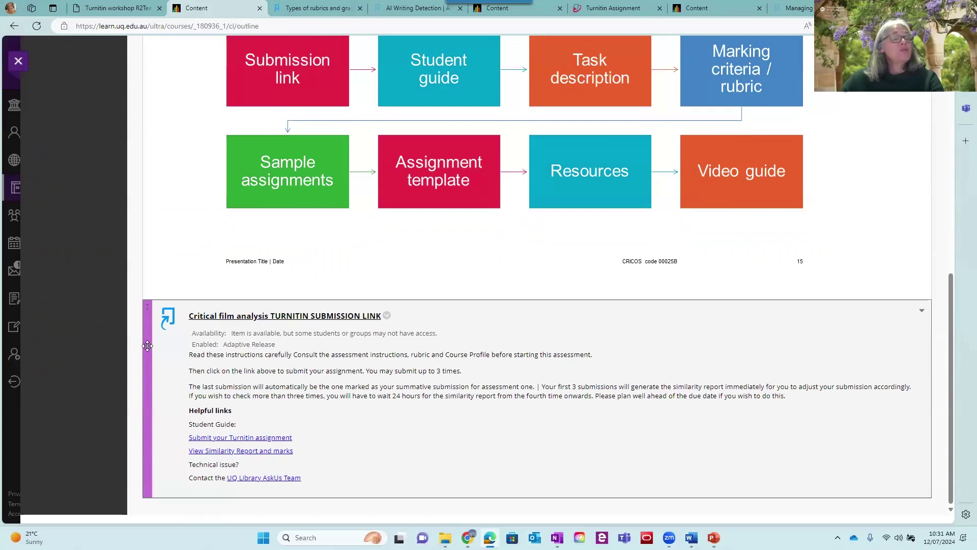
pyautogui.moveTo(147, 346); pyautogui.dragTo(151, 117)
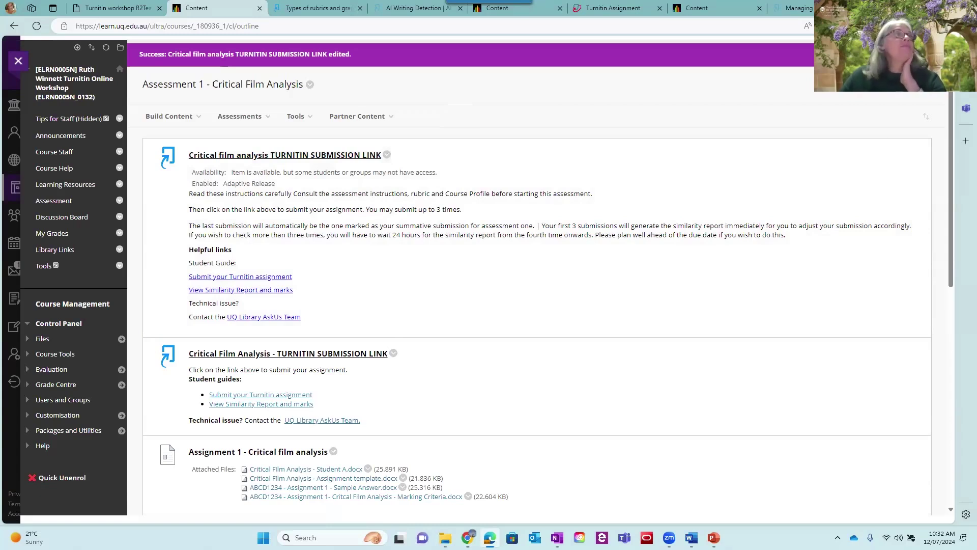
# Step: Open the edited Turnitin submission link to check that it launches separately from the course page
pyautogui.click(239, 116)
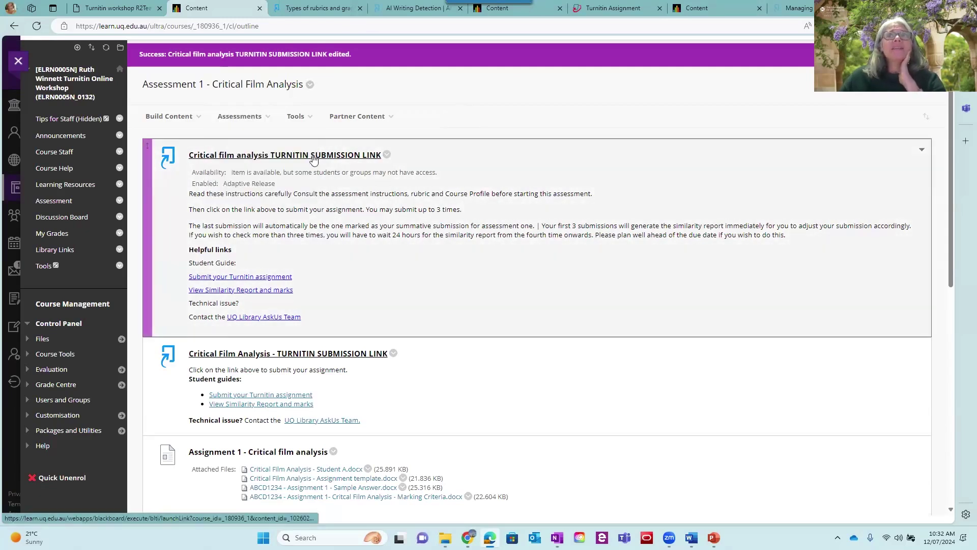
pyautogui.click(241, 155)
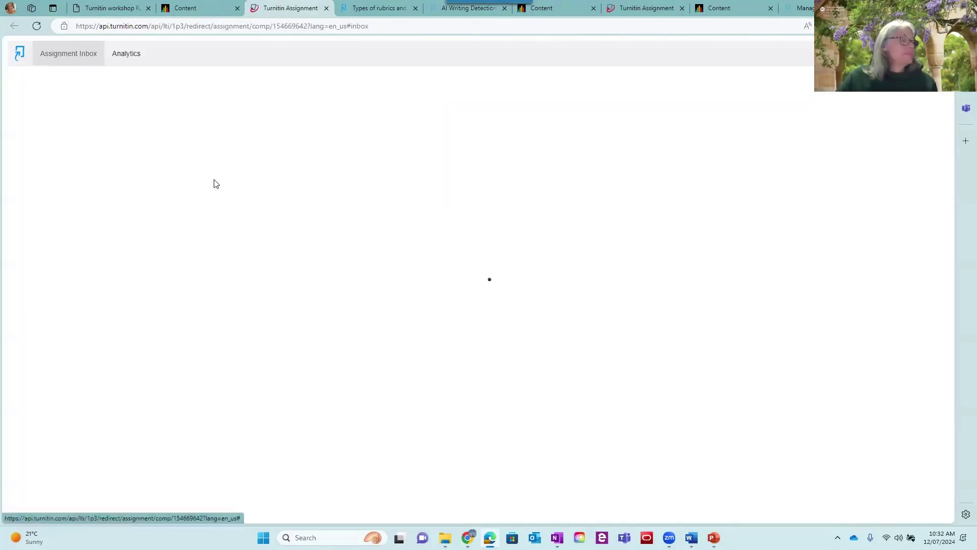
pyautogui.click(186, 8)
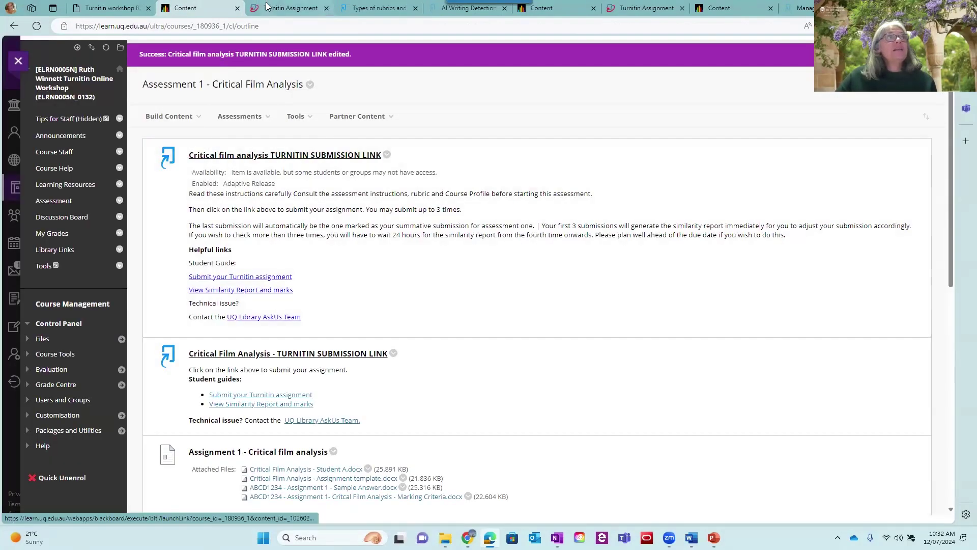
pyautogui.click(269, 8)
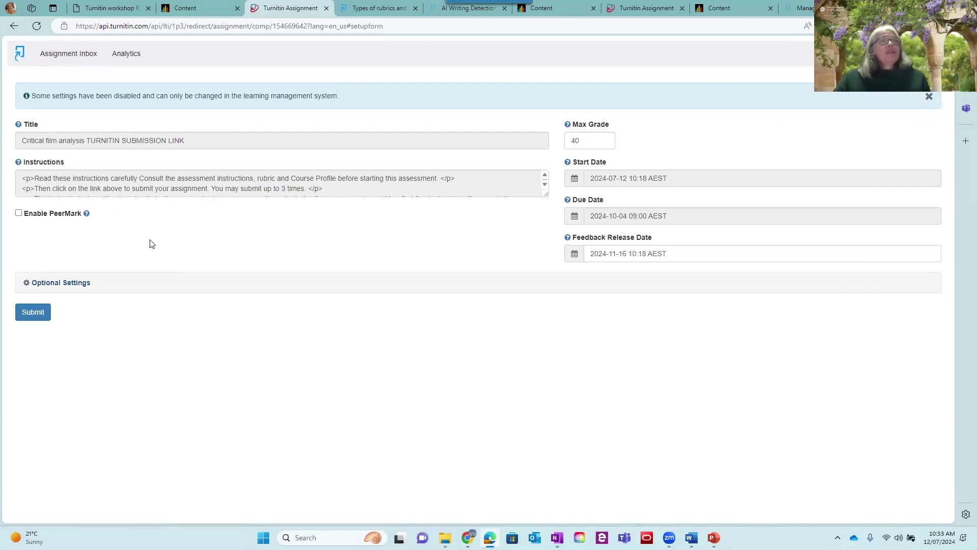
# Step: Attach the "A 1 Critical Film Analysis" rubric to the assignment in its optional settings
pyautogui.click(79, 285)
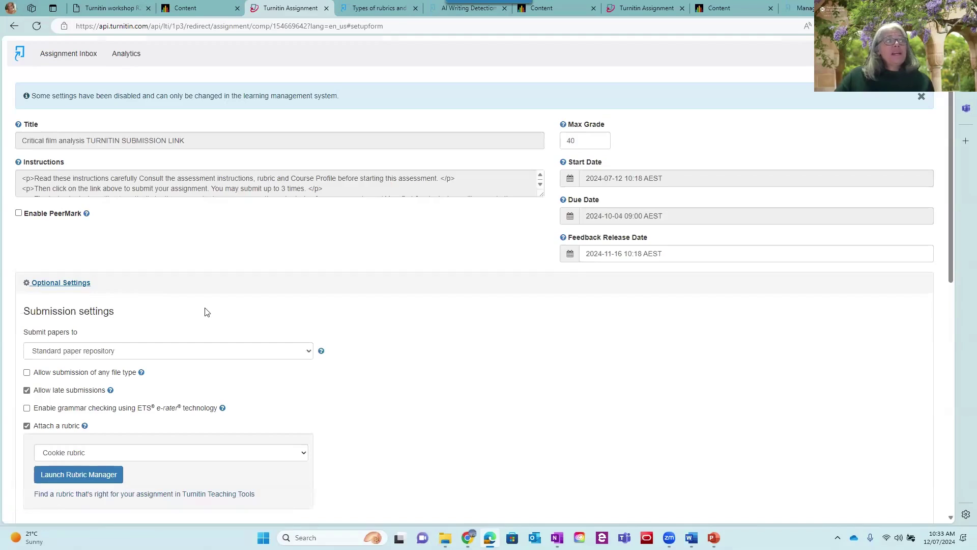
pyautogui.scroll(-4, 75, 254)
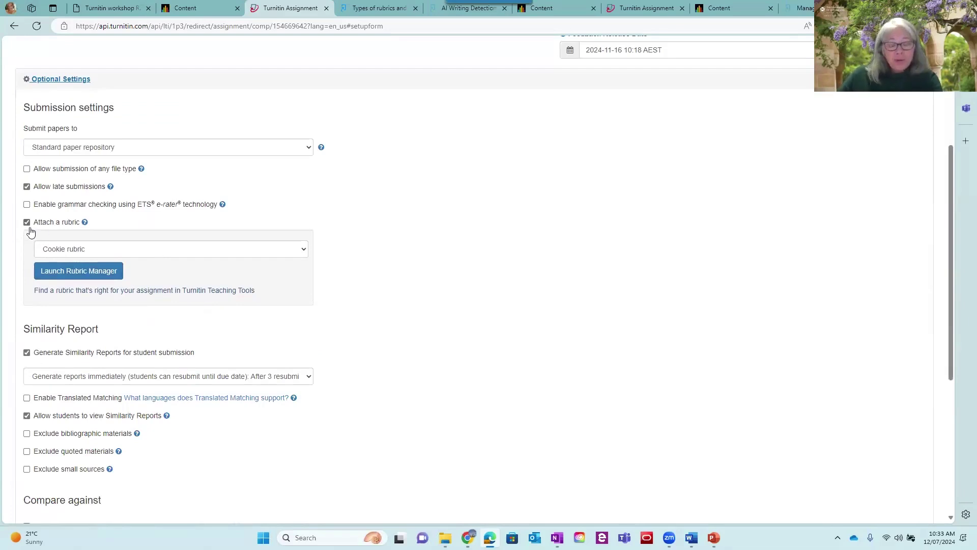
pyautogui.click(156, 254)
pyautogui.scroll(-10, 195, 343)
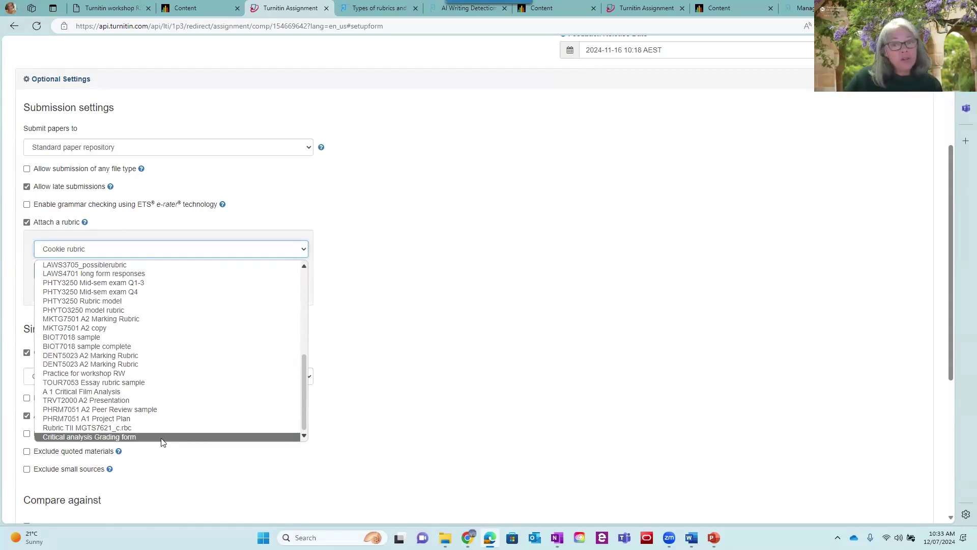
pyautogui.scroll(5, 127, 331)
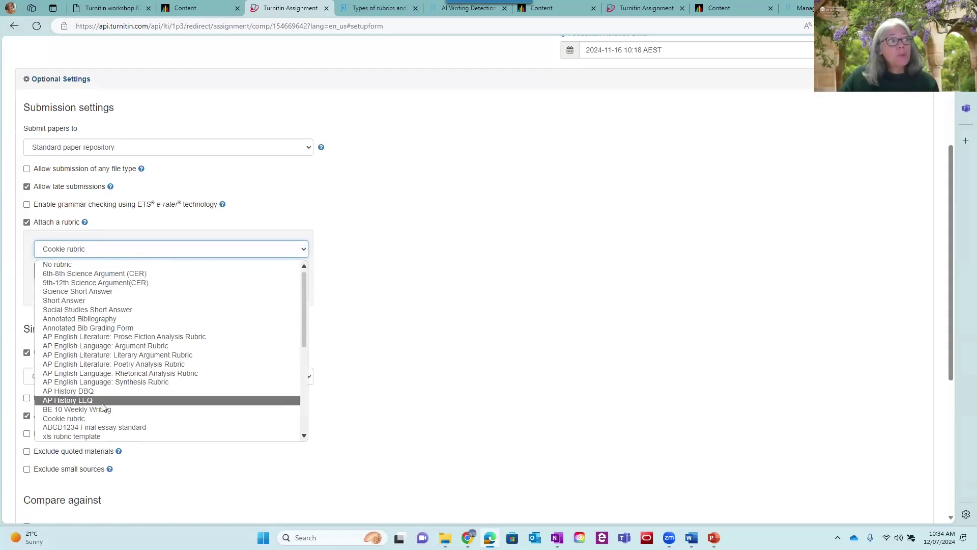
pyautogui.scroll(-5, 102, 407)
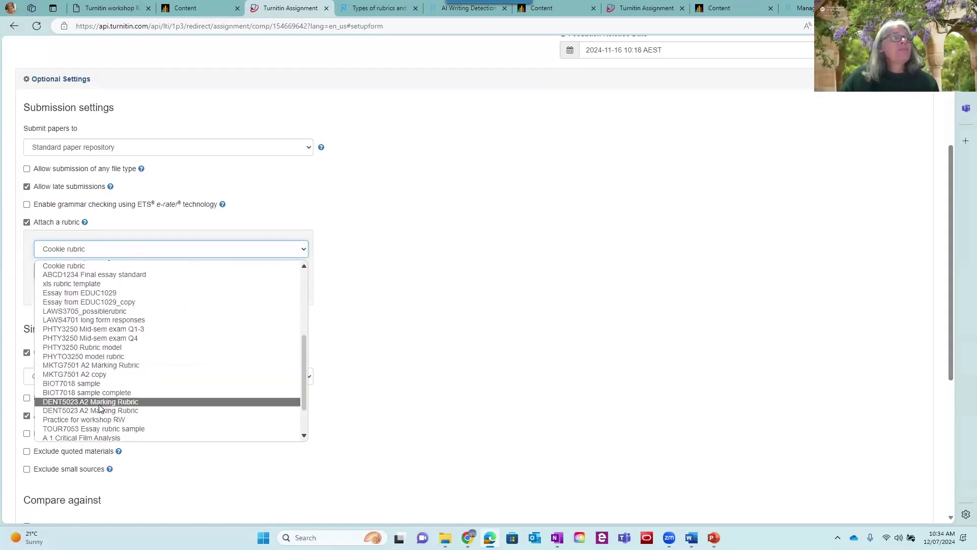
pyautogui.scroll(-2, 100, 407)
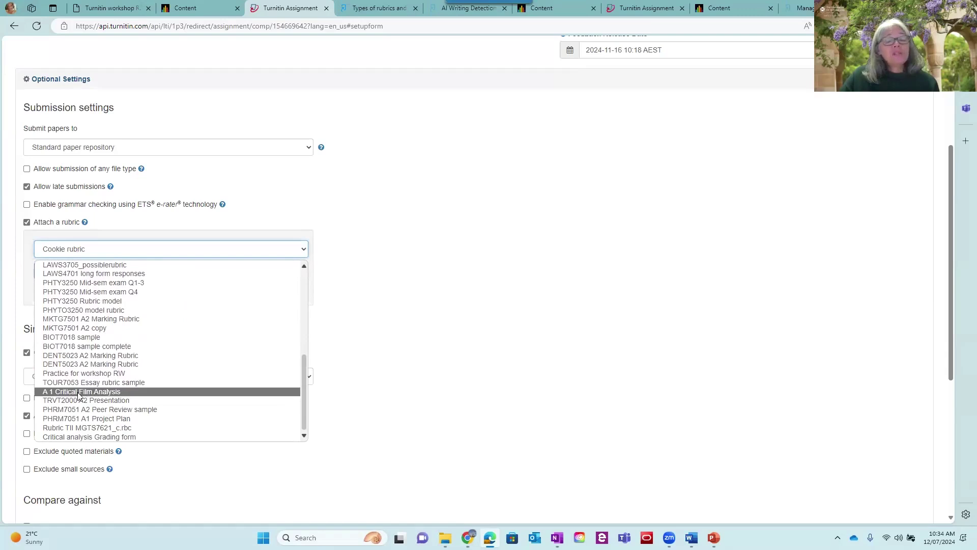
pyautogui.click(79, 392)
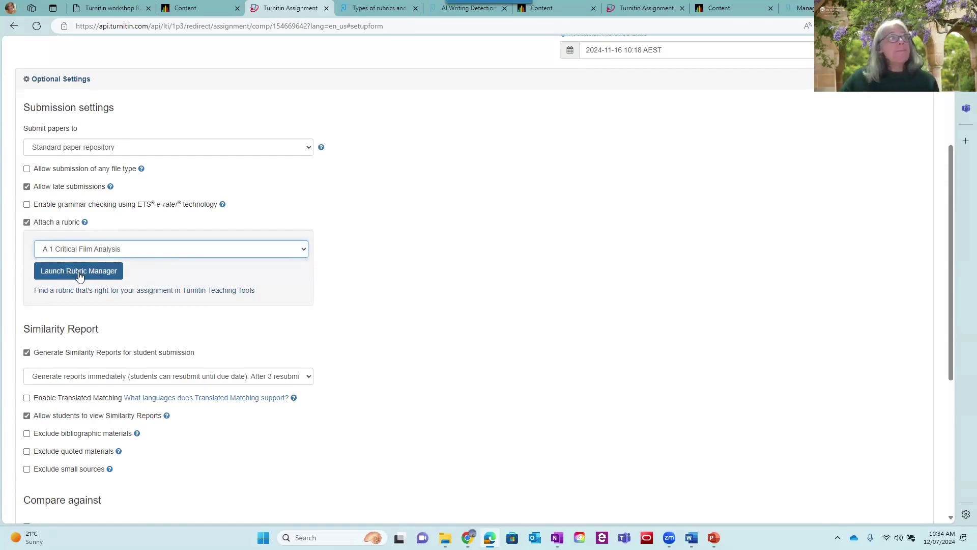
# Step: View the Turnitin inbox of the "ABCD1234 Critical film analysis S2 SUBMISSION LINK" and return to the current assignment's settings
pyautogui.click(569, 9)
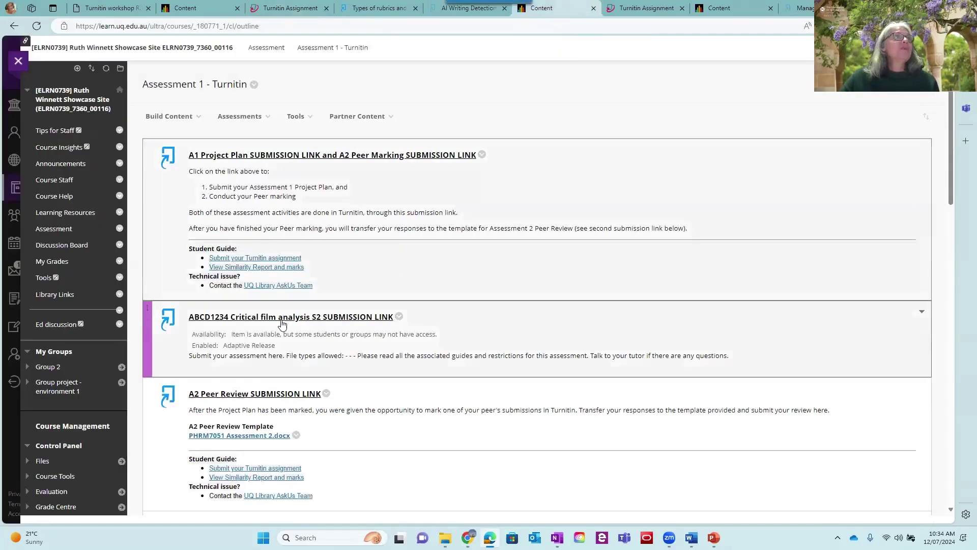
pyautogui.click(309, 320)
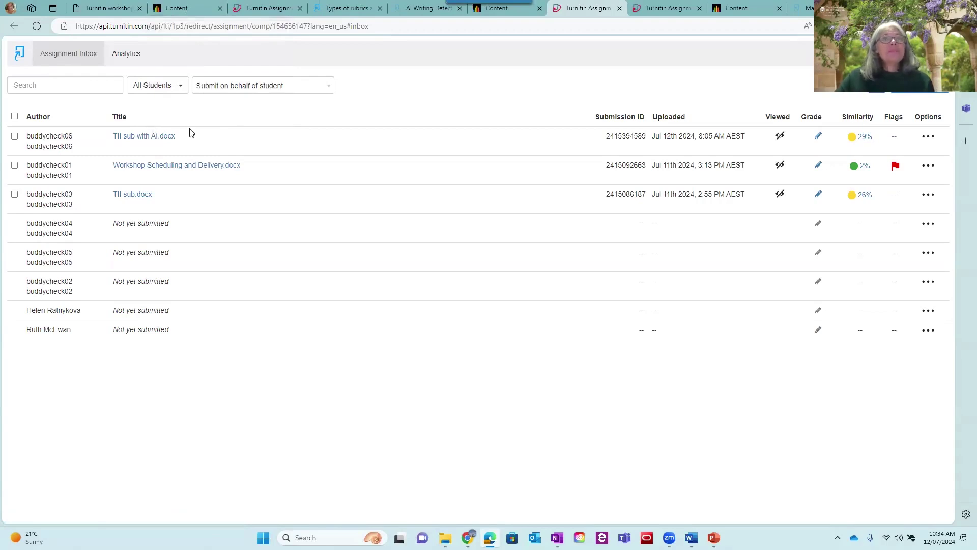
pyautogui.click(177, 8)
pyautogui.click(240, 116)
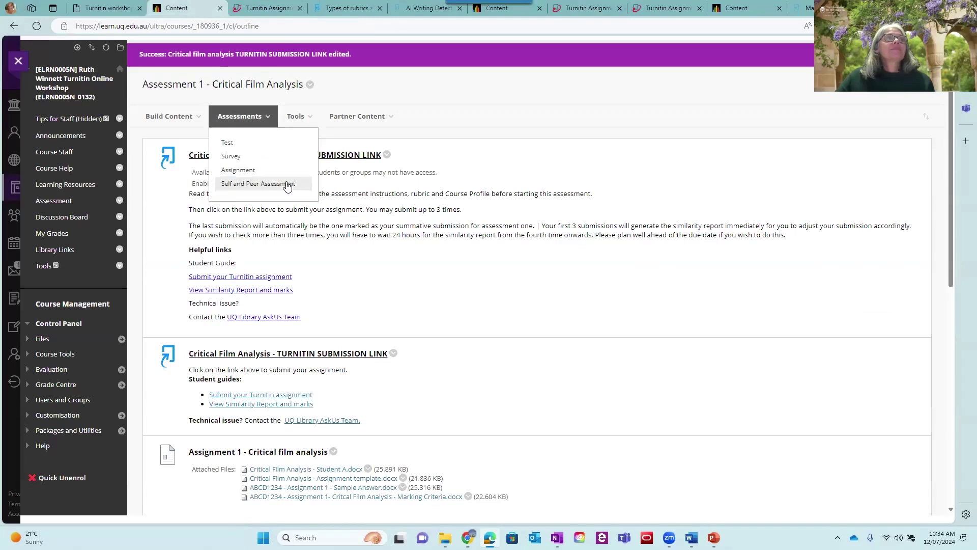
pyautogui.click(265, 7)
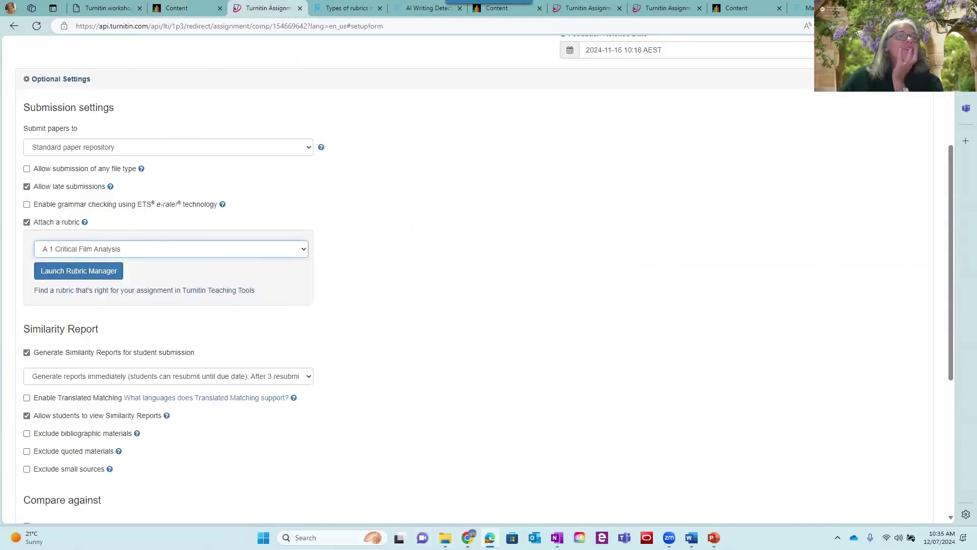
# Step: Launch the Rubric Manager from the assignment's rubric settings, widen its window, and start a new blank rubric
pyautogui.click(490, 538)
pyautogui.click(490, 537)
pyautogui.click(86, 275)
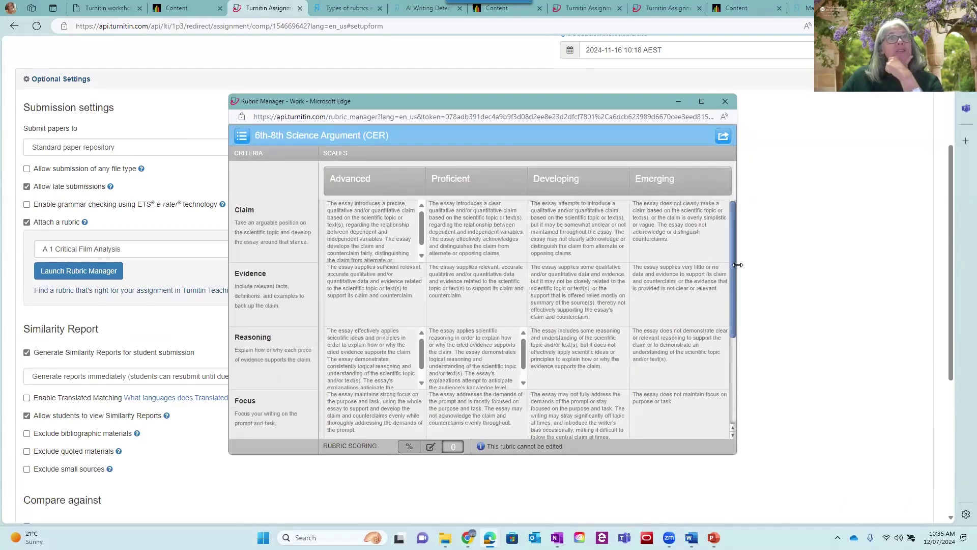
pyautogui.moveTo(738, 265); pyautogui.dragTo(856, 265)
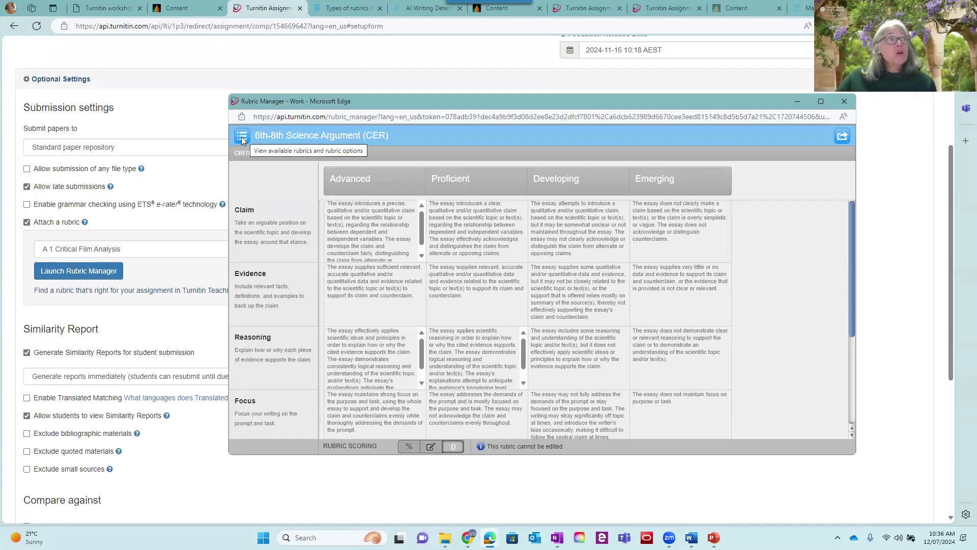
pyautogui.click(243, 136)
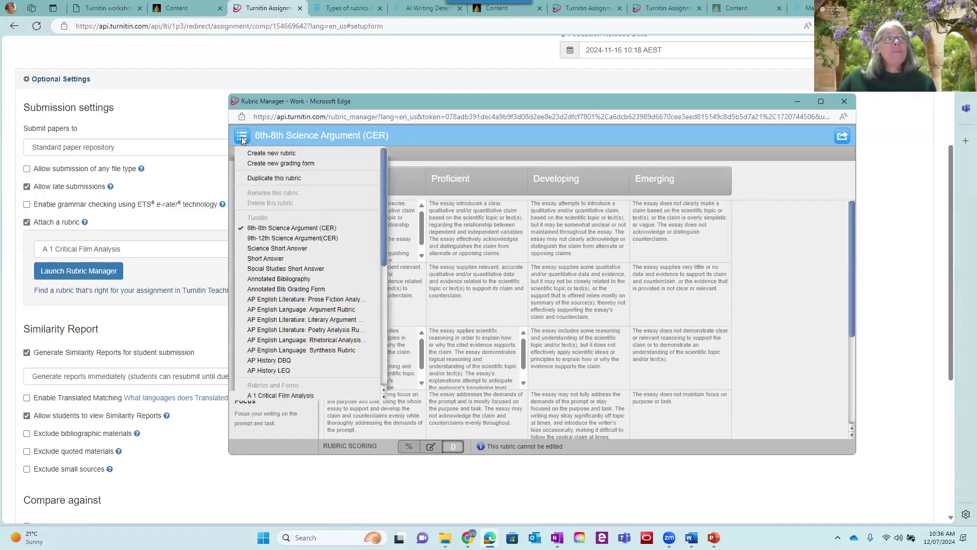
pyautogui.click(281, 153)
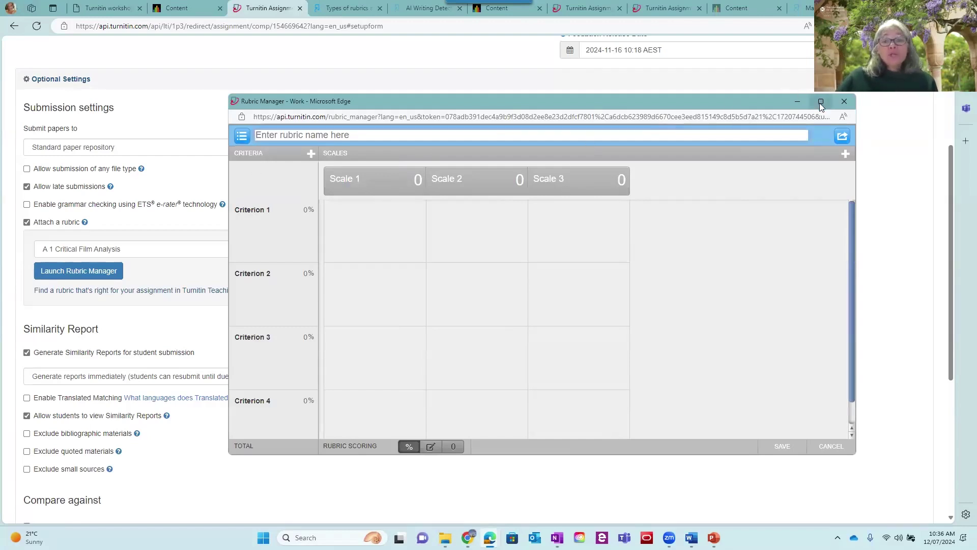
pyautogui.moveTo(820, 103)
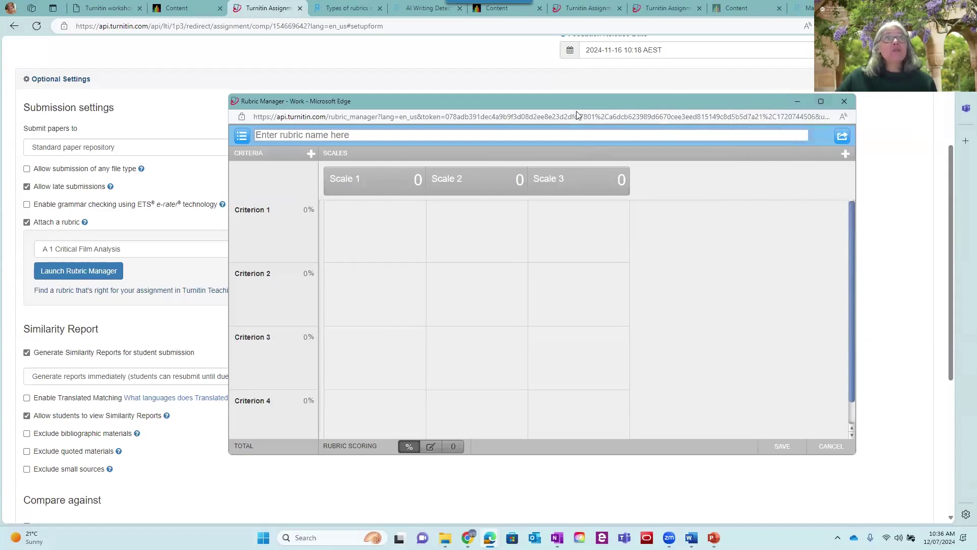
# Step: Try the custom, qualitative and percentage scoring modes on the blank rubric, and look over the rubric creation options
pyautogui.click(434, 447)
pyautogui.click(450, 447)
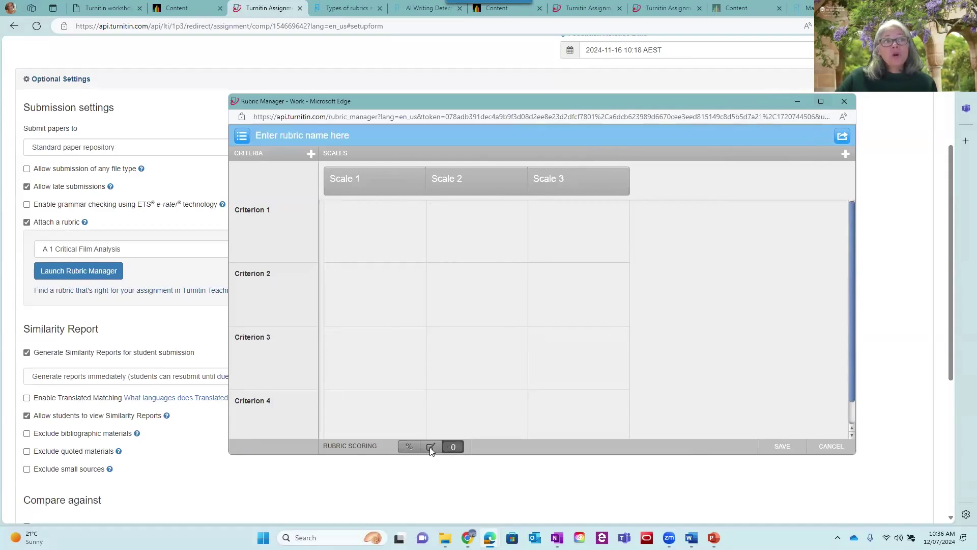
pyautogui.click(406, 447)
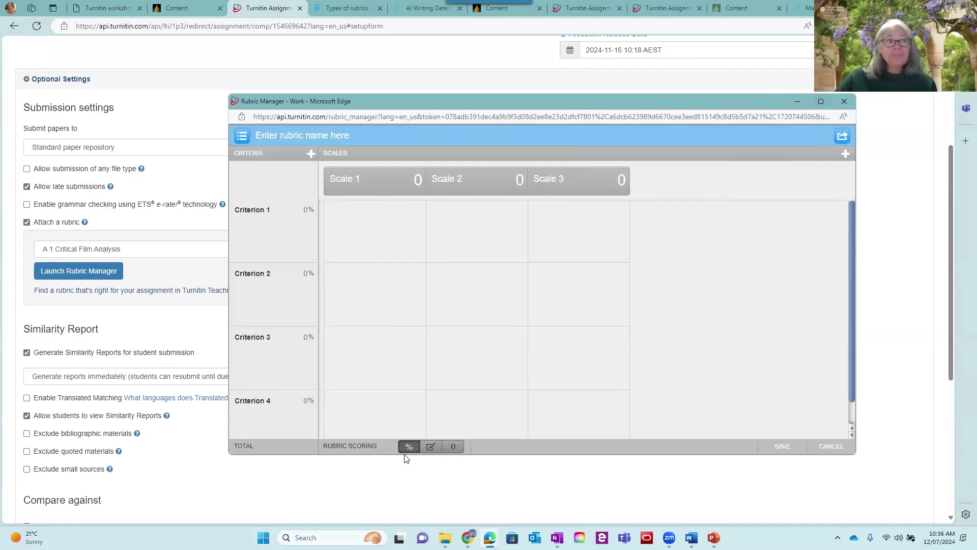
pyautogui.click(431, 447)
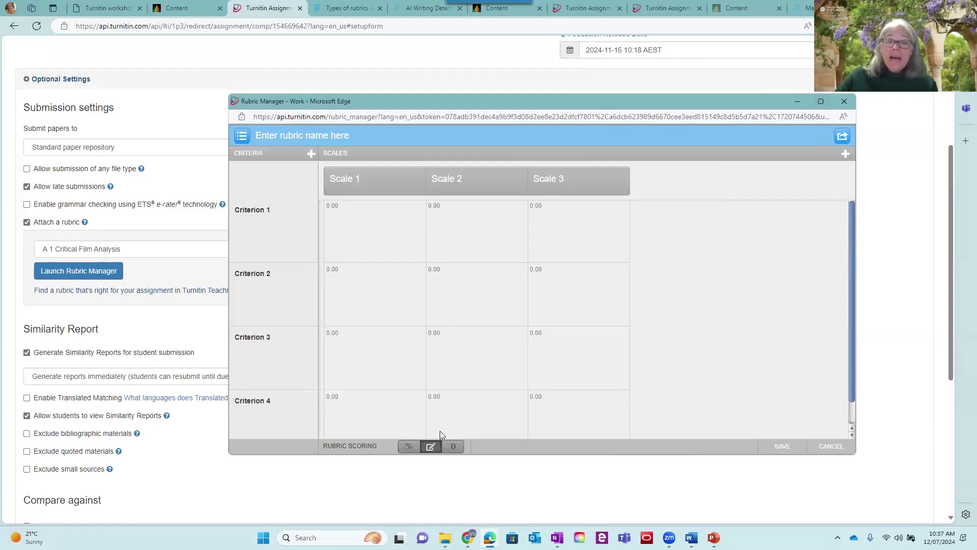
pyautogui.click(434, 206)
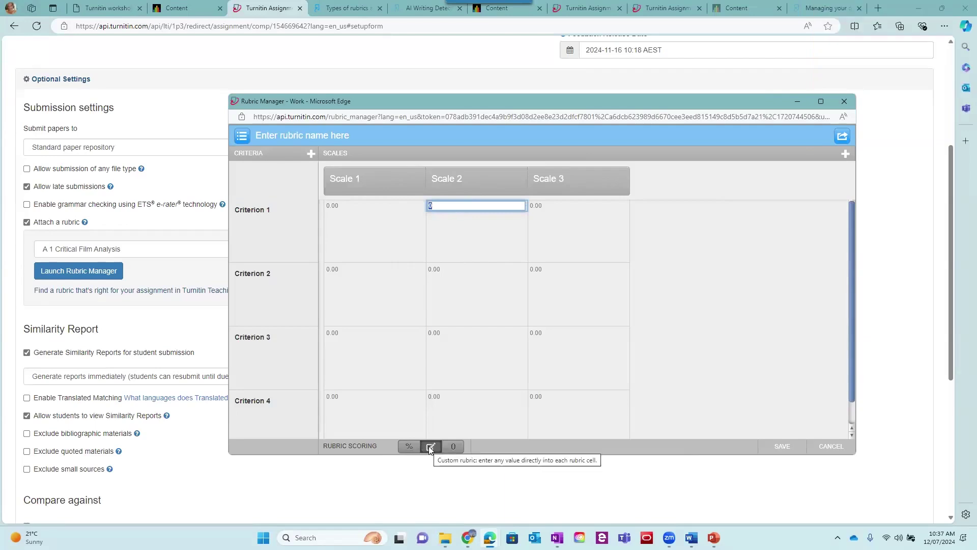
pyautogui.click(409, 446)
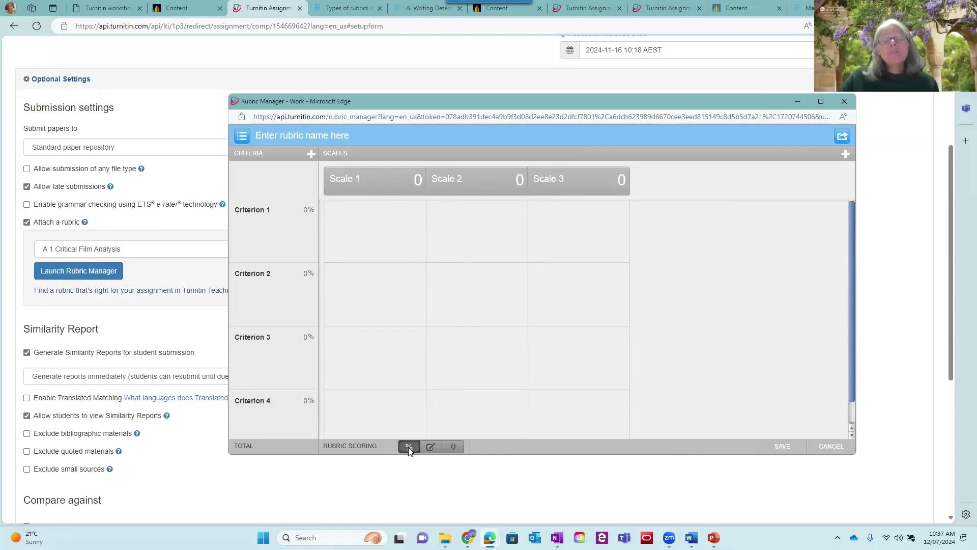
pyautogui.click(454, 447)
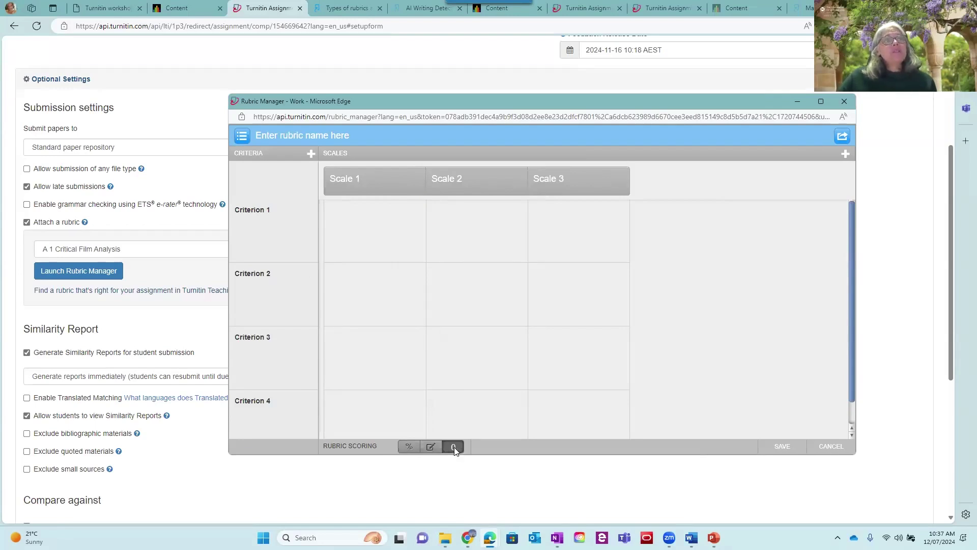
pyautogui.click(375, 231)
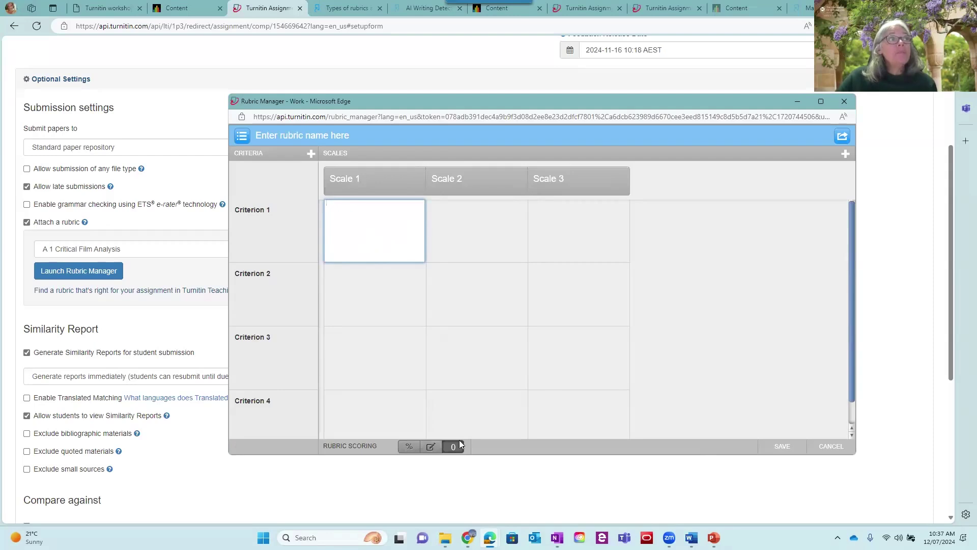
pyautogui.click(243, 137)
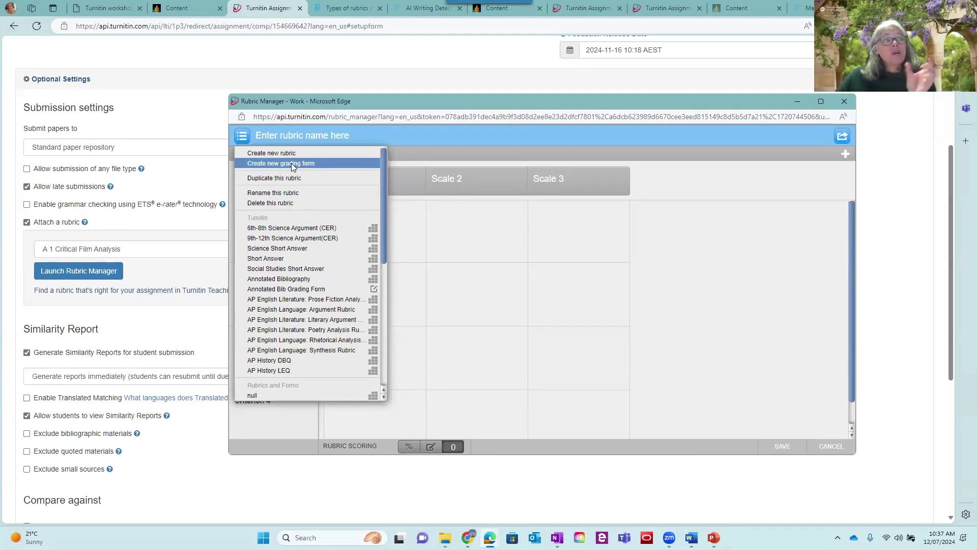
pyautogui.click(677, 230)
# Step: Set the new rubric to percentage scoring and extend it to eight scales, deleting the surplus one
pyautogui.click(406, 447)
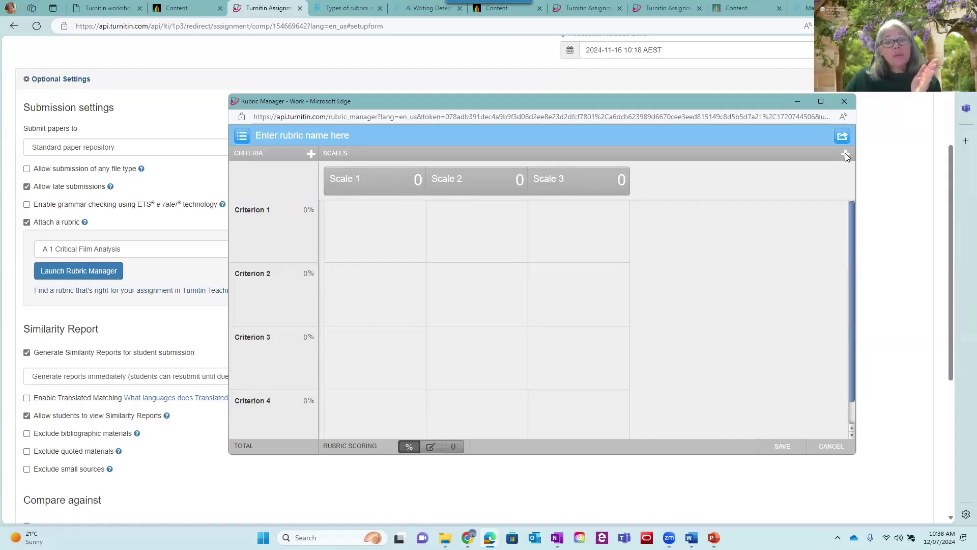
pyautogui.click(845, 154)
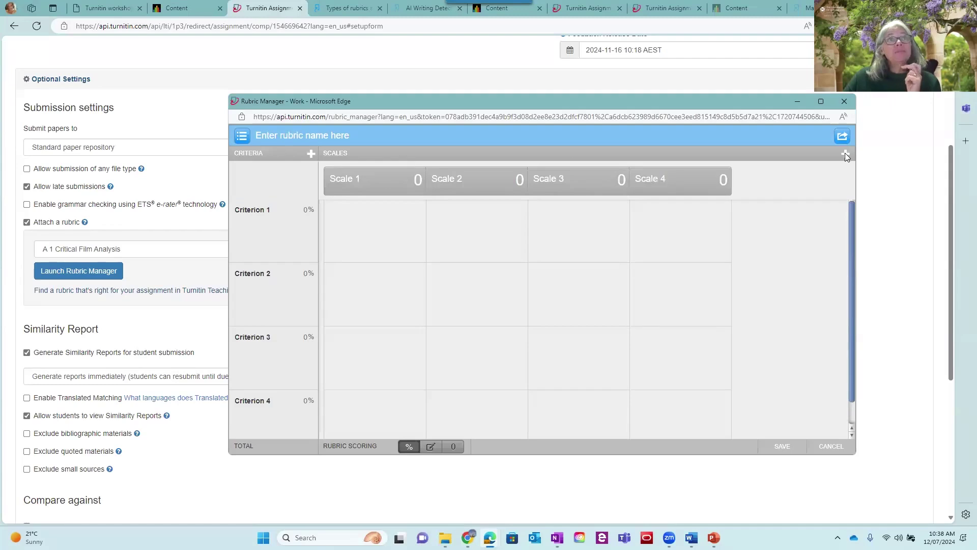
pyautogui.click(845, 155)
pyautogui.click(845, 154)
pyautogui.click(846, 154)
pyautogui.click(845, 153)
pyautogui.click(845, 154)
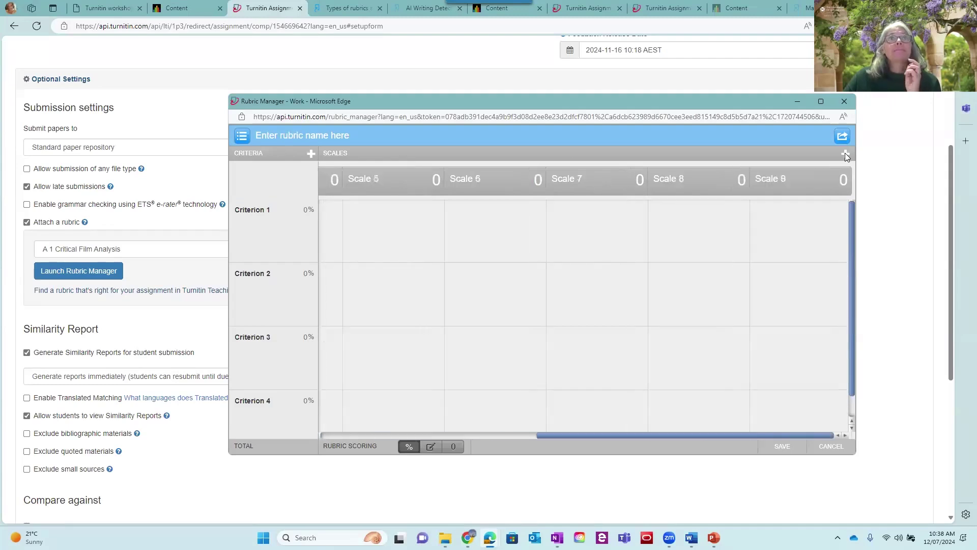
pyautogui.click(802, 171)
pyautogui.click(643, 276)
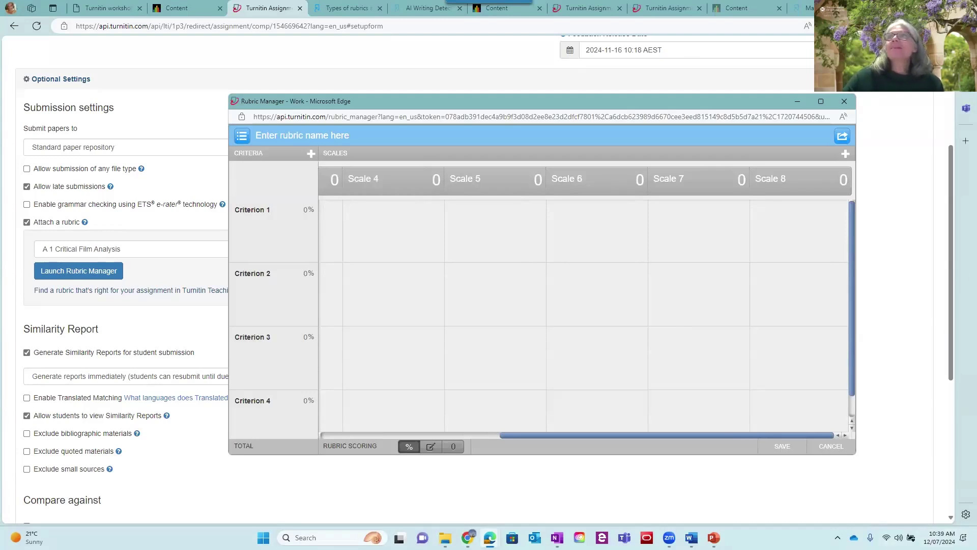
# Step: Delete Criterion 4 from the new rubric
pyautogui.press('super+e')
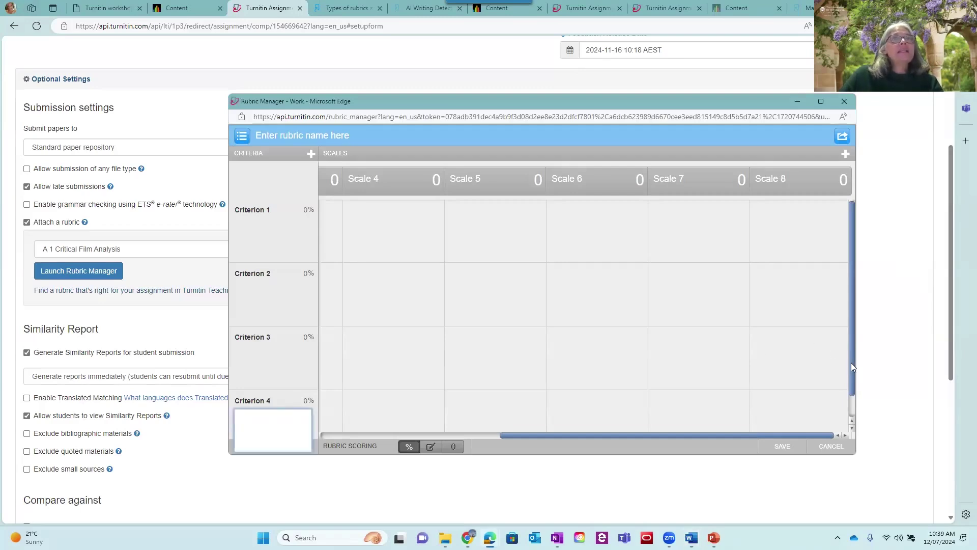
pyautogui.moveTo(851, 363); pyautogui.dragTo(855, 405)
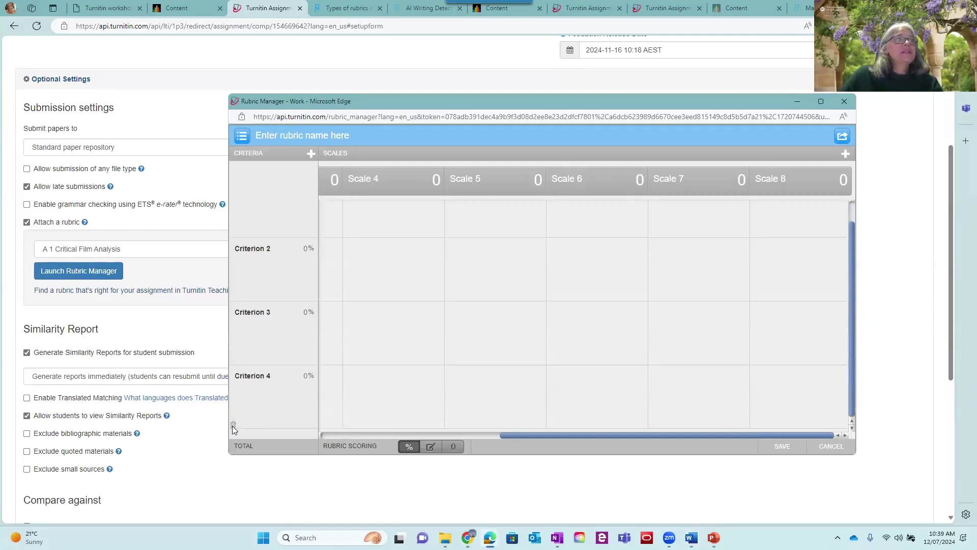
pyautogui.click(233, 426)
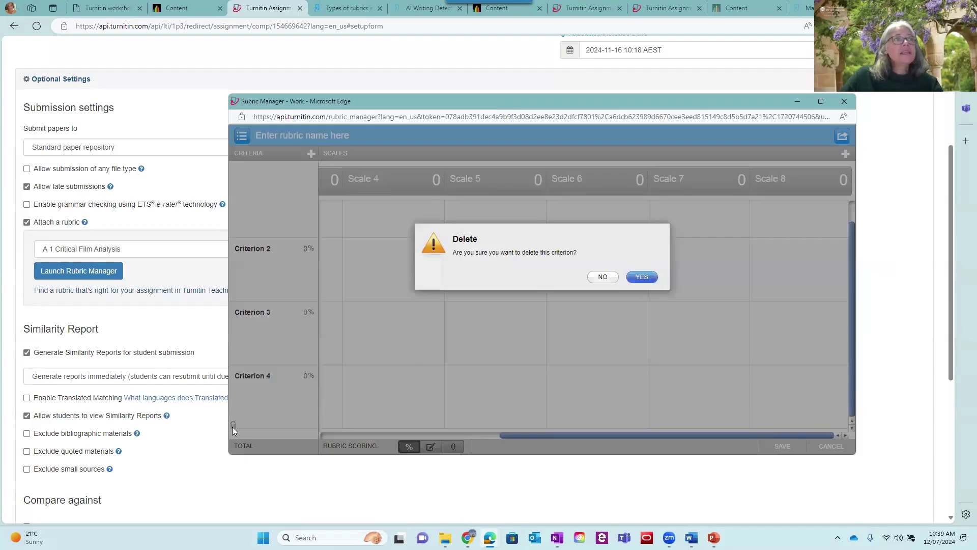
pyautogui.click(640, 280)
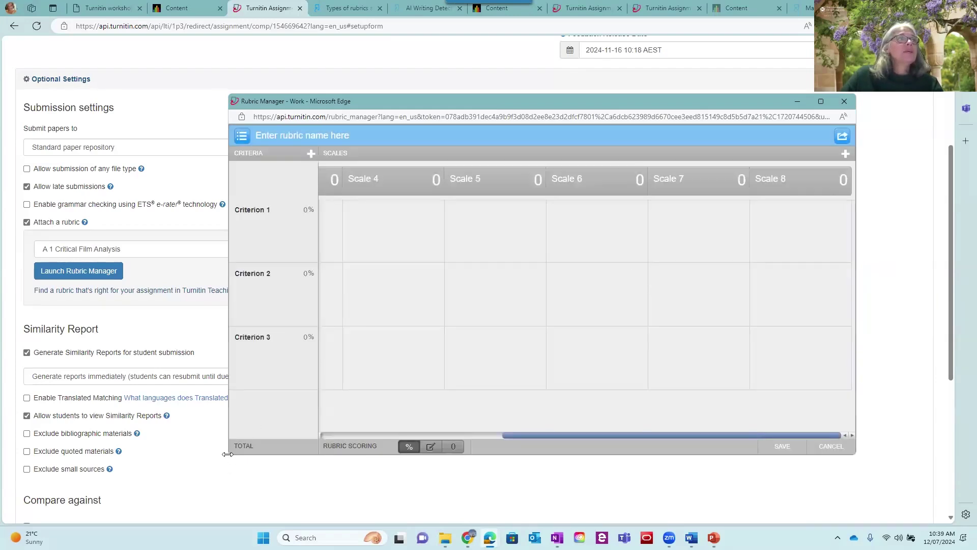
# Step: Enlarge the Rubric Manager window and rename Criterion 1 as "Understanding"
pyautogui.moveTo(227, 454); pyautogui.dragTo(111, 454)
pyautogui.moveTo(199, 455); pyautogui.dragTo(201, 510)
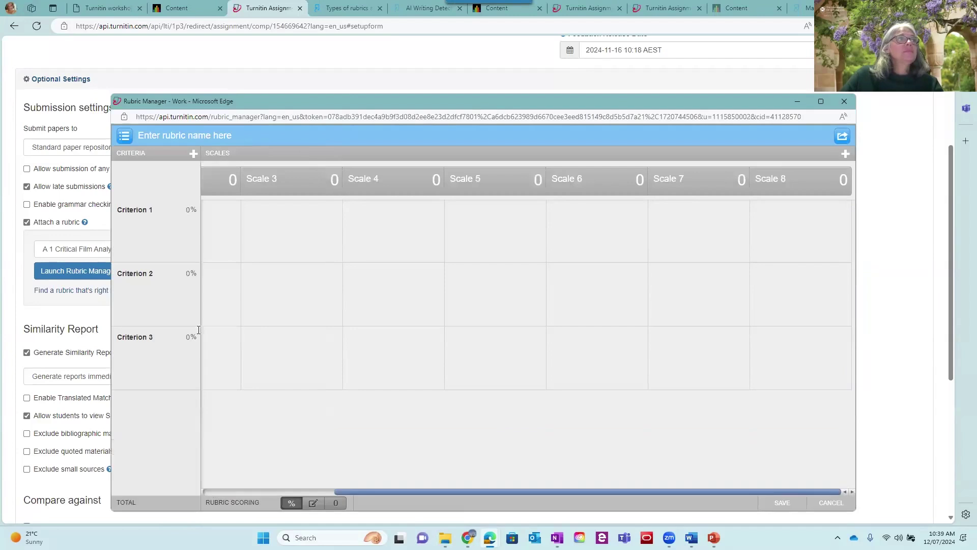
pyautogui.click(142, 210)
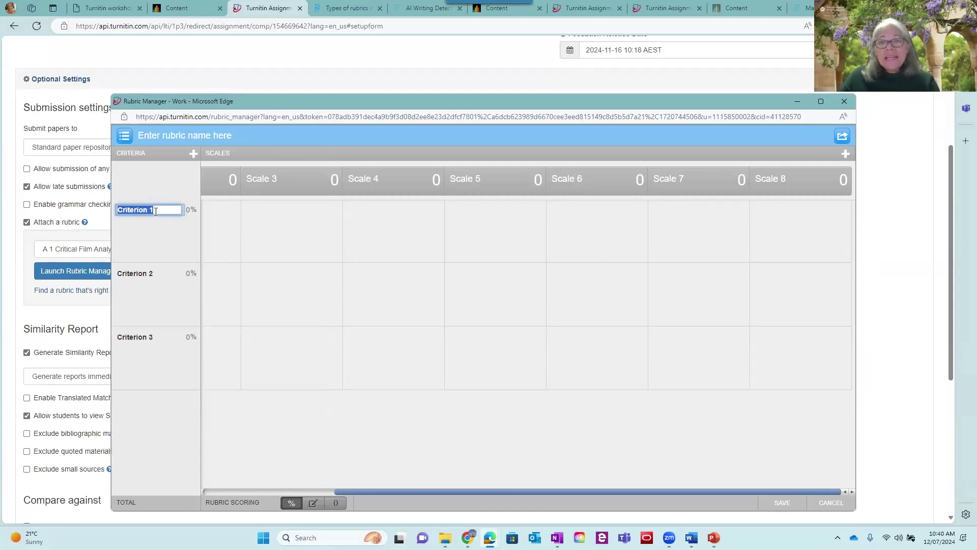
pyautogui.write('Understanding')
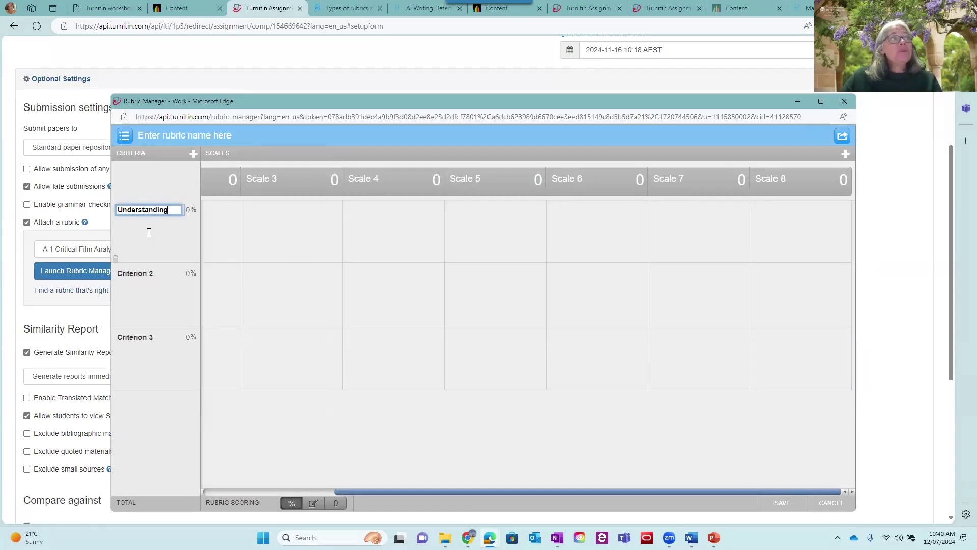
# Step: Describe the Understanding criterion as "Critical understanding of the issues" and set its weight to 50%
pyautogui.click(140, 229)
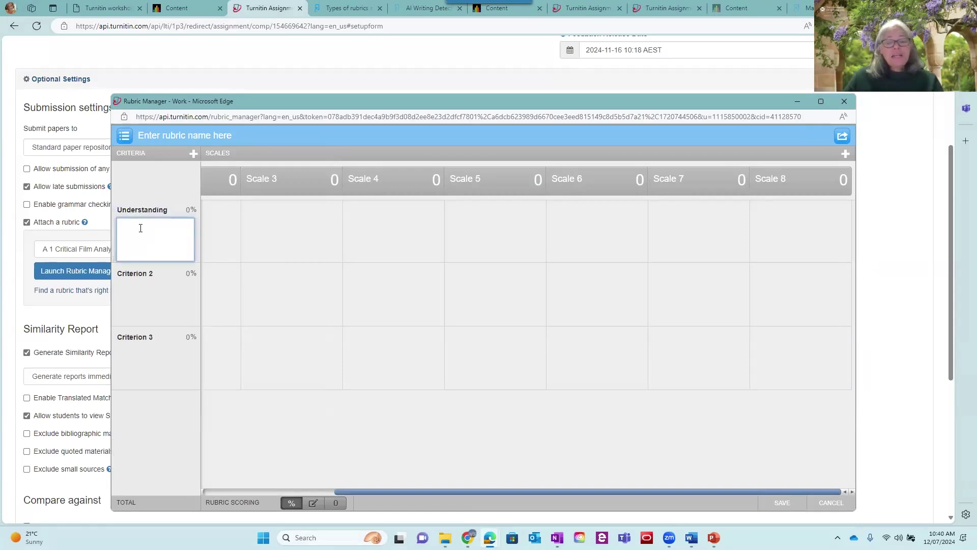
pyautogui.write('Critical understanding of')
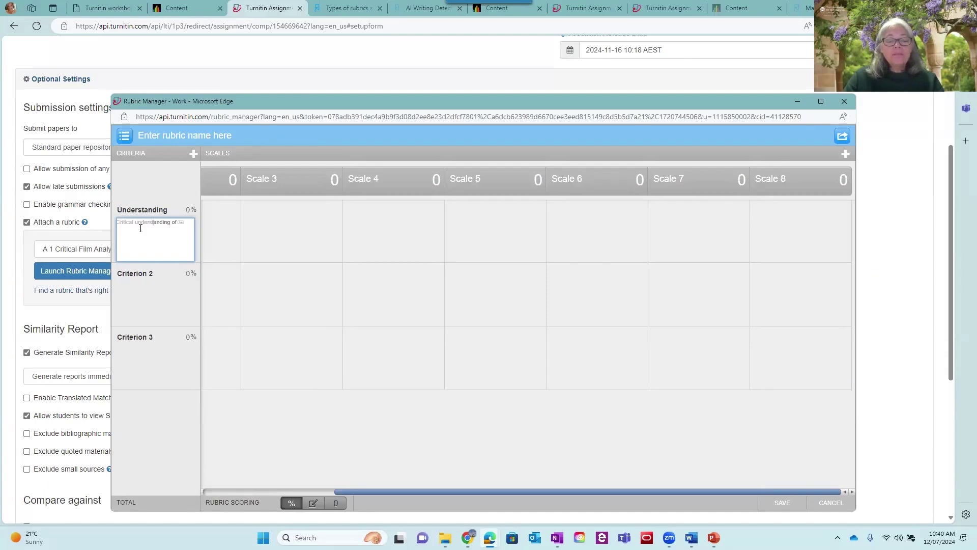
pyautogui.write(' the issues')
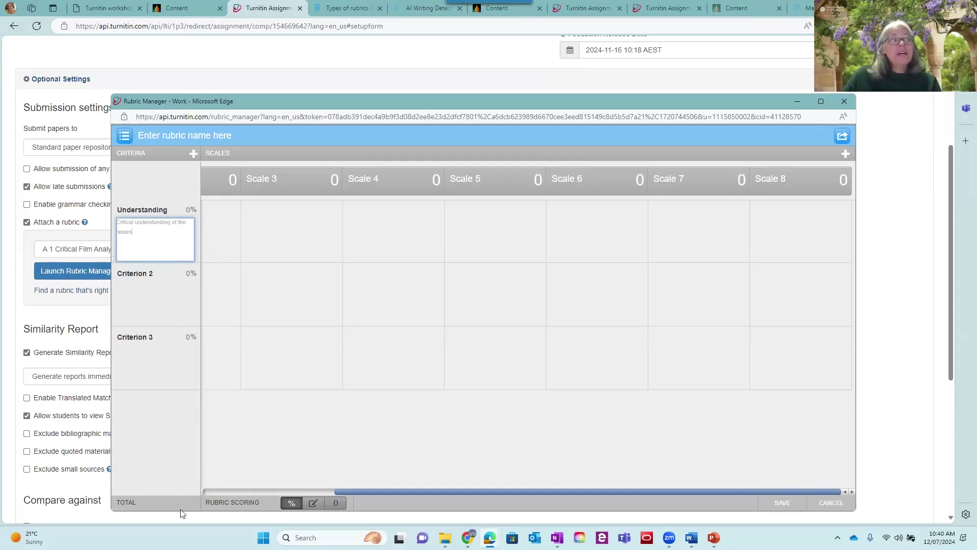
pyautogui.click(192, 209)
pyautogui.write('50')
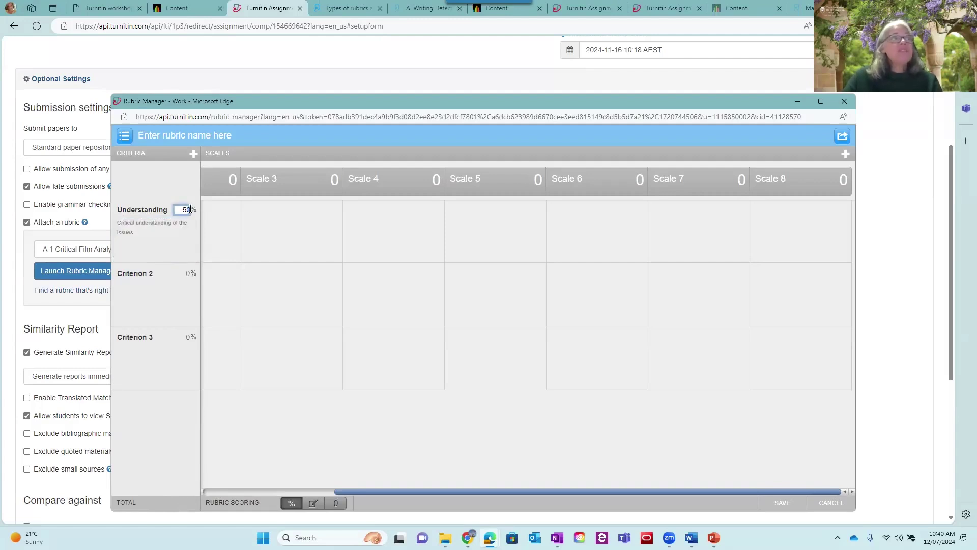
pyautogui.click(177, 294)
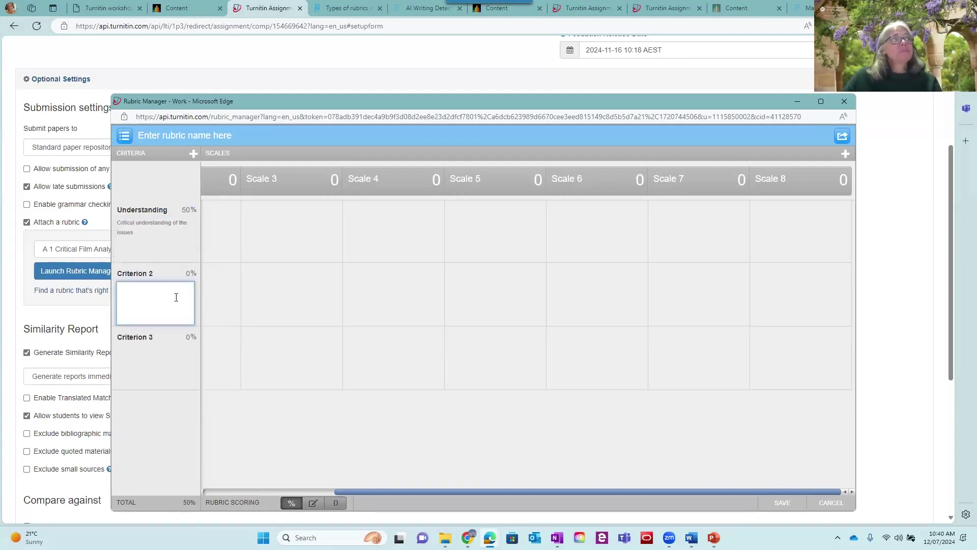
# Step: Rename Criterion 2 as "Evidence" and describe it as "Supporting evidence"
pyautogui.click(144, 274)
pyautogui.write('Evidence')
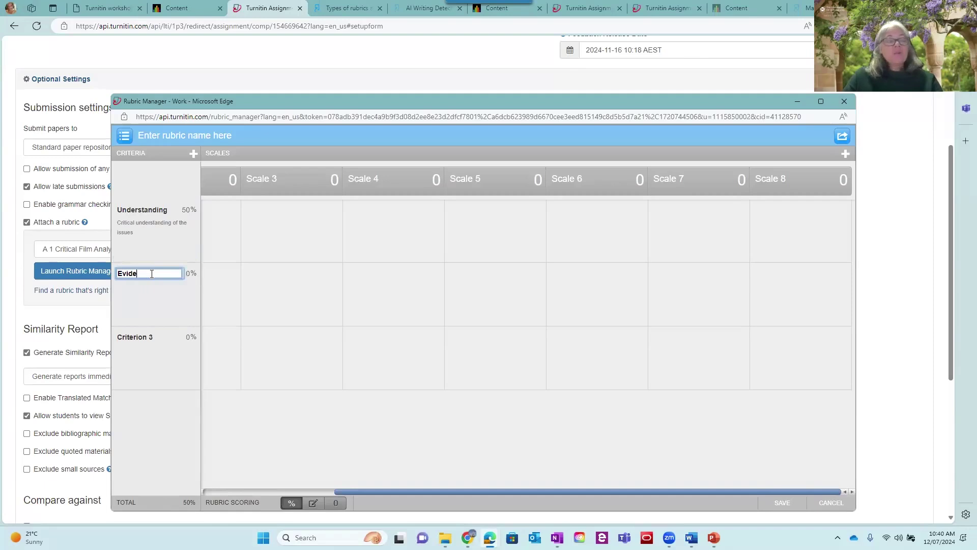
pyautogui.click(125, 293)
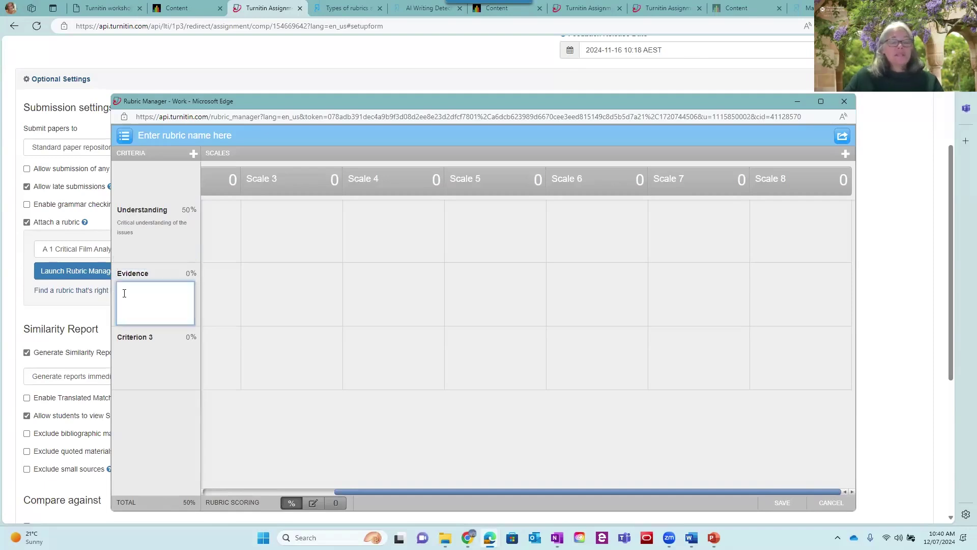
pyautogui.write('supporting evidence')
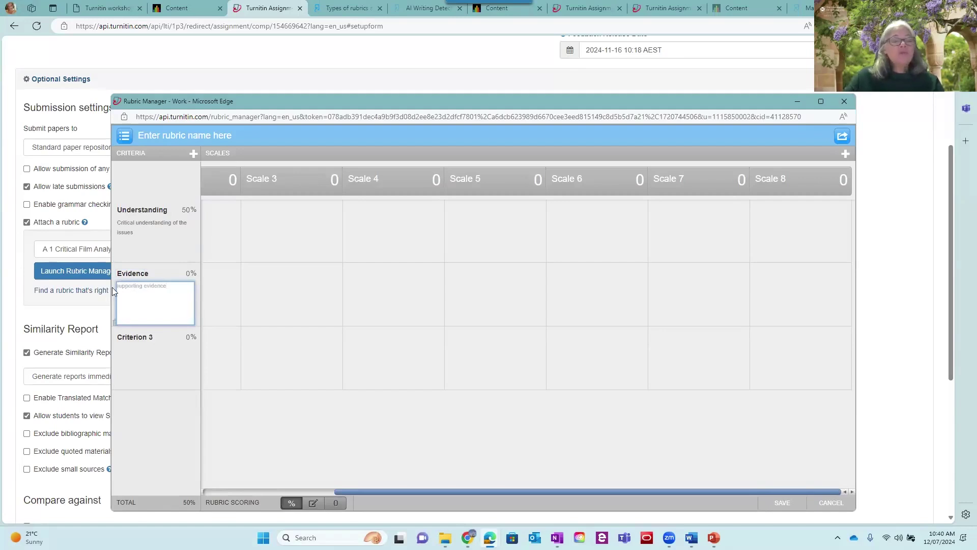
pyautogui.press('Home')
pyautogui.write('S')
pyautogui.press('Delete')
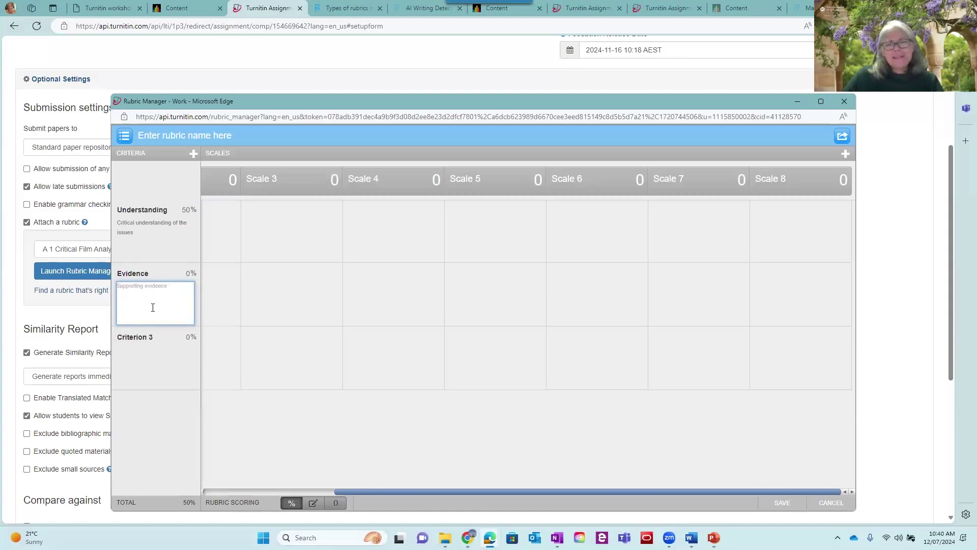
# Step: Set the weight of the Evidence criterion to 40%
pyautogui.click(188, 273)
pyautogui.write('40')
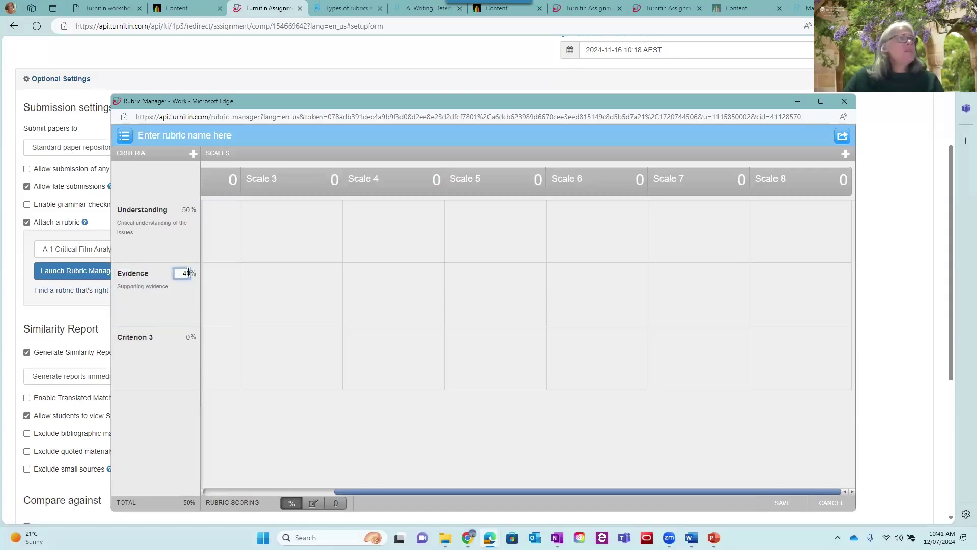
pyautogui.click(153, 357)
# Step: Rename Criterion 3 as "Quality" and describe it as "Quality of writing and expression"
pyautogui.click(161, 338)
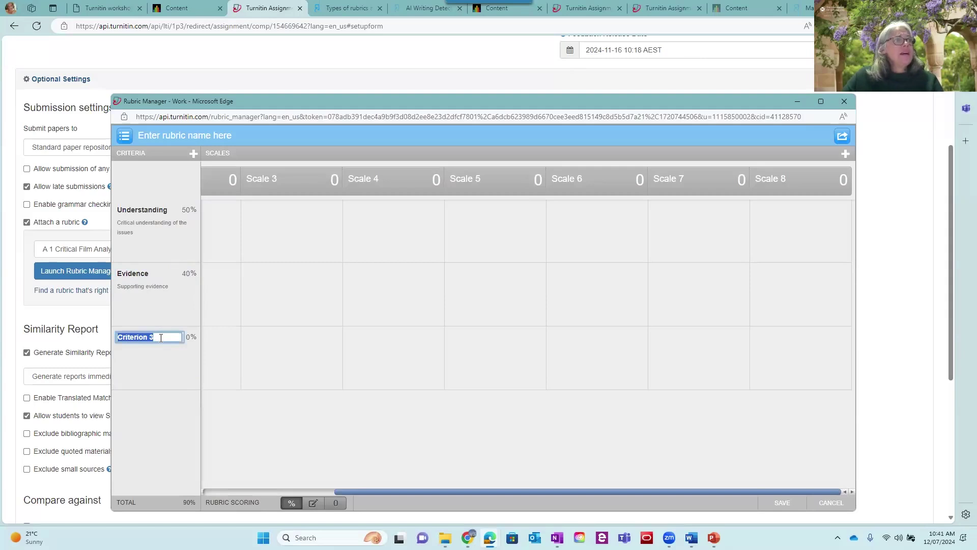
pyautogui.write('Quality')
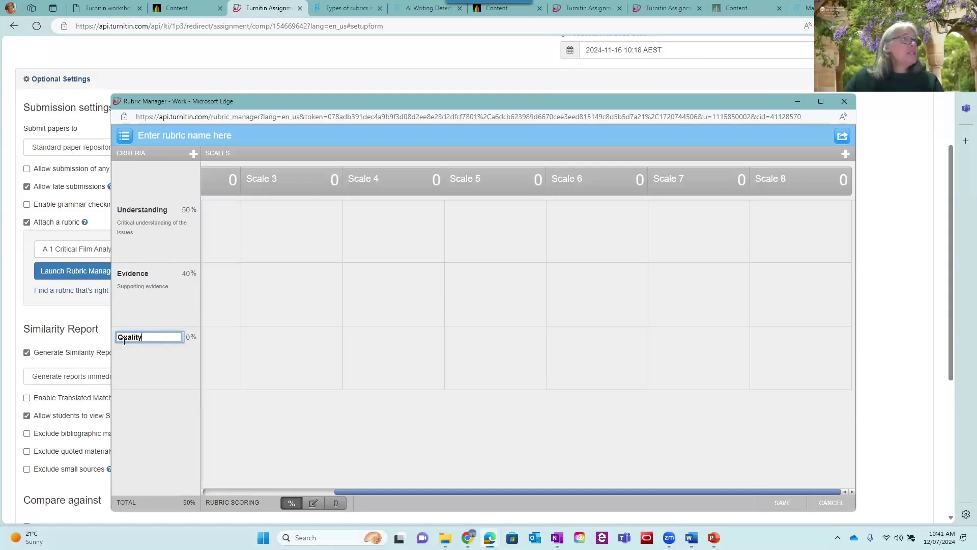
pyautogui.click(135, 354)
pyautogui.write('Quality of writing and expression')
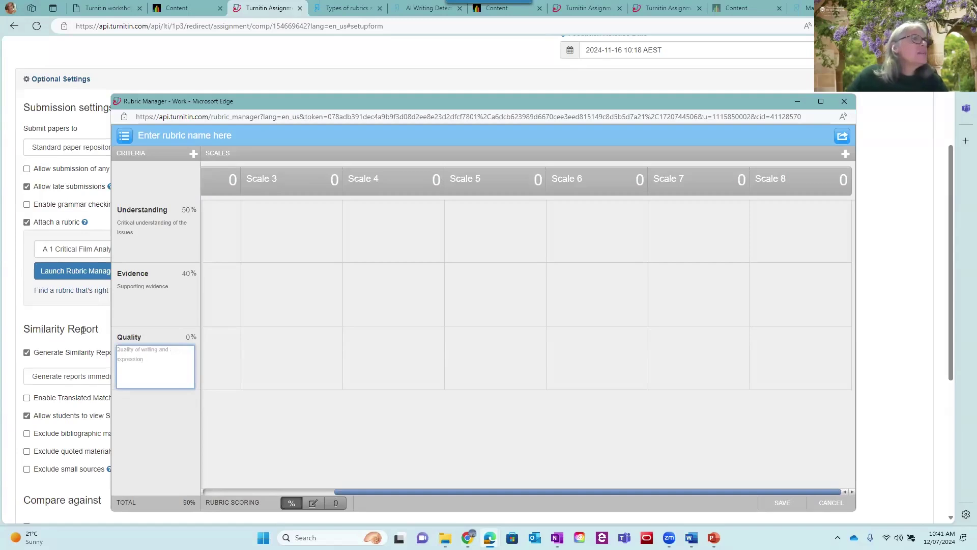
# Step: Set the weight of the Quality criterion to 20% and mark the rubric's total percentage with a circle
pyautogui.click(190, 336)
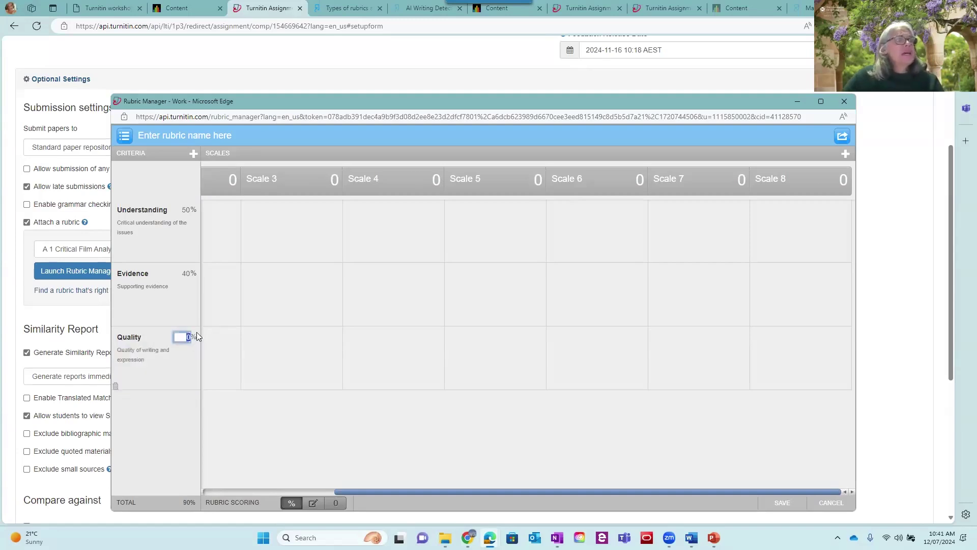
pyautogui.write('20')
pyautogui.click(192, 403)
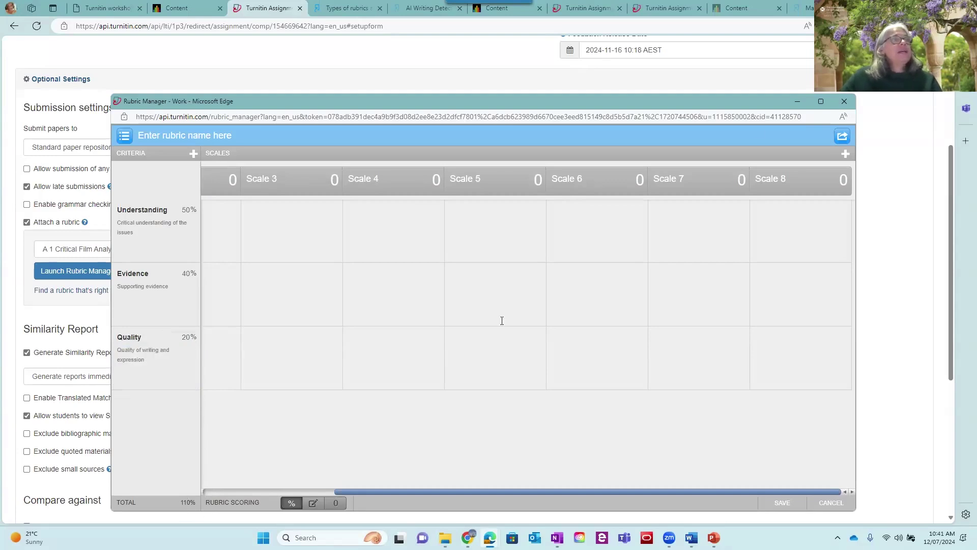
pyautogui.moveTo(201, 485)
pyautogui.mouseDown()
pyautogui.moveTo(190, 513)
pyautogui.moveTo(205, 481)
pyautogui.mouseUp()
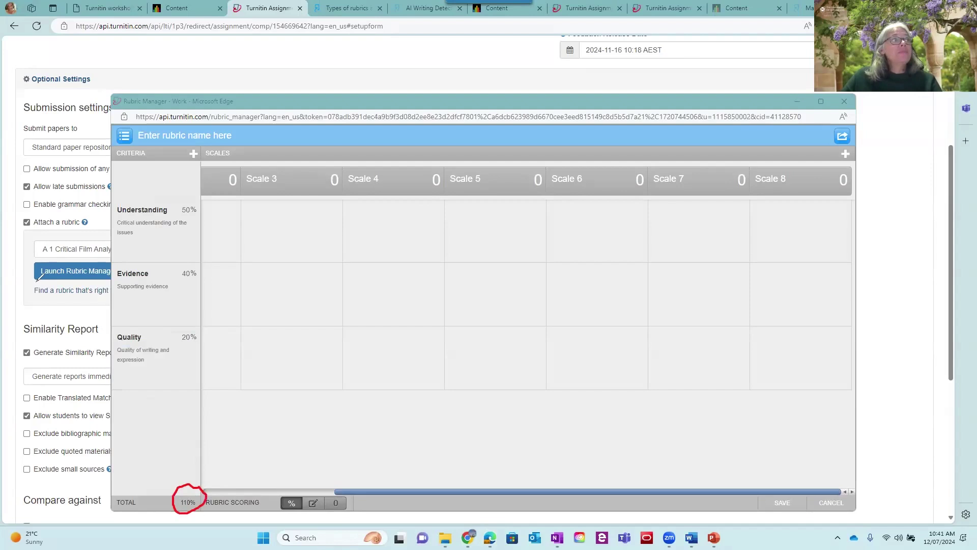
pyautogui.press('Escape')
# Step: Set the weight of the Quality criterion to 10%
pyautogui.click(190, 336)
pyautogui.write('10')
pyautogui.click(224, 433)
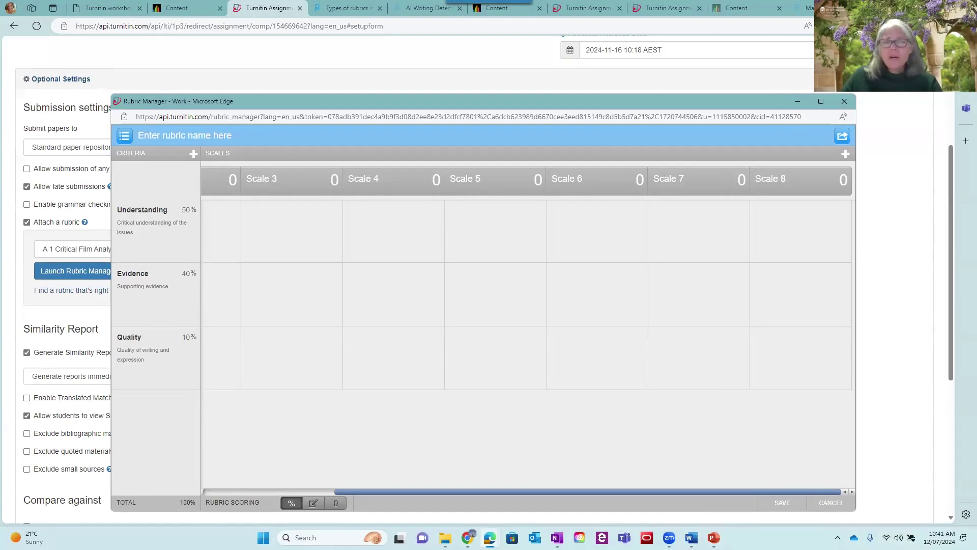
# Step: Rename Scale 1 as "7+" and give it a value of 100
pyautogui.moveTo(468, 492); pyautogui.dragTo(335, 493)
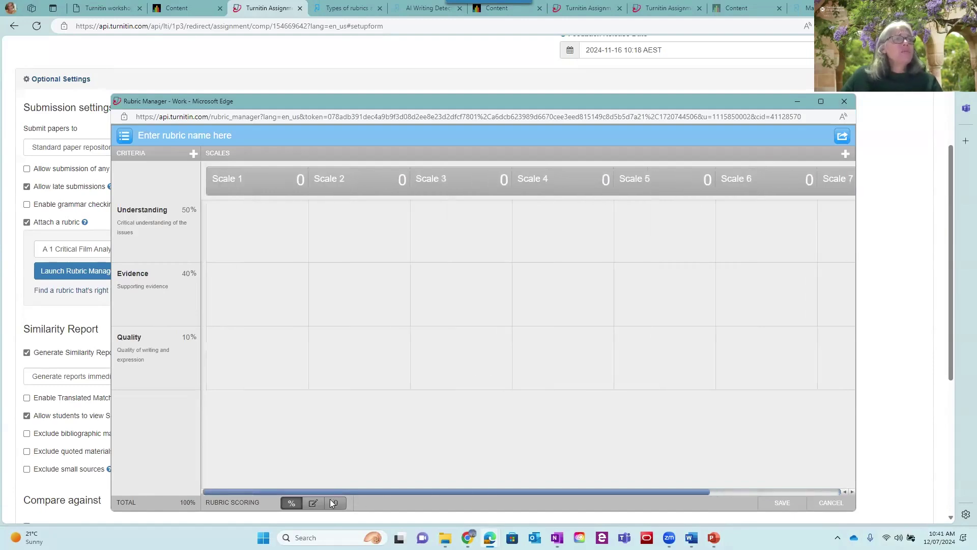
pyautogui.click(240, 180)
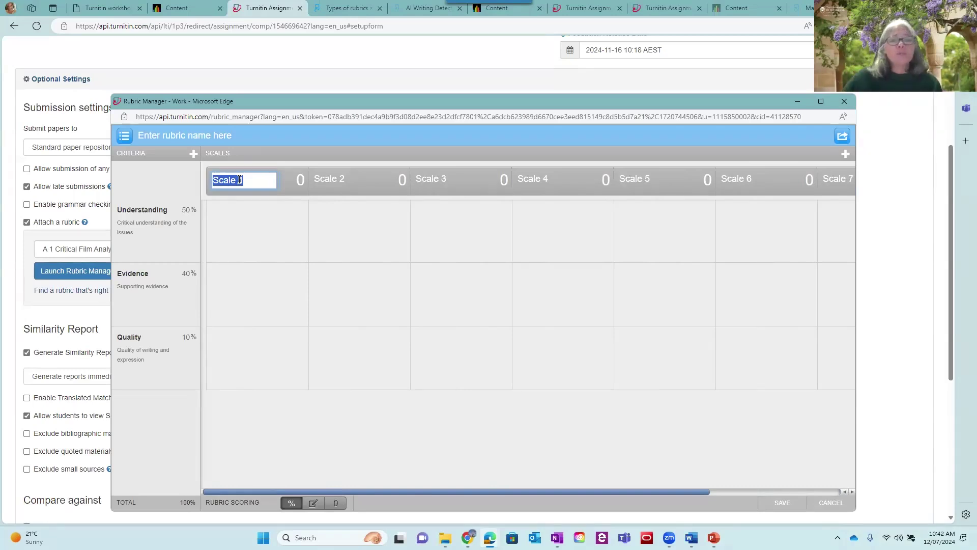
pyautogui.write('7')
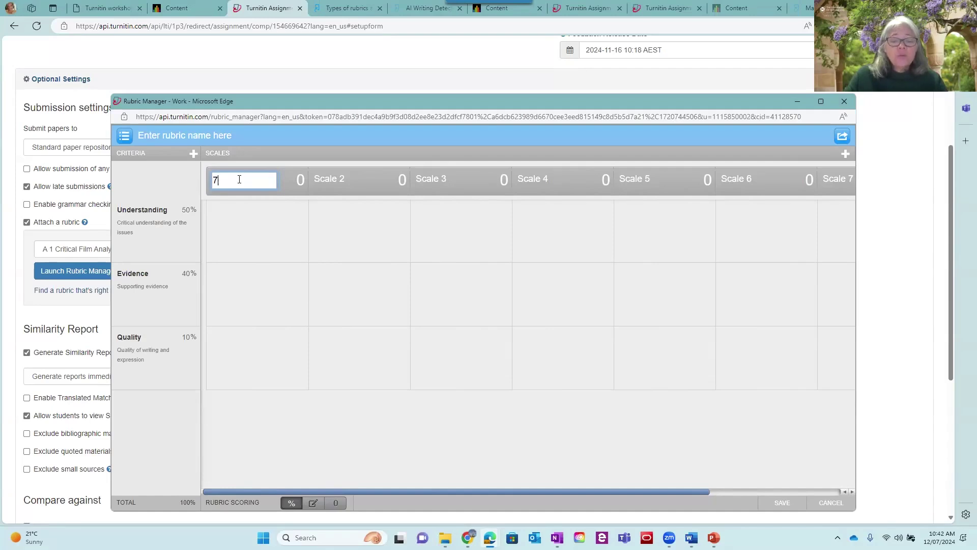
pyautogui.write('+')
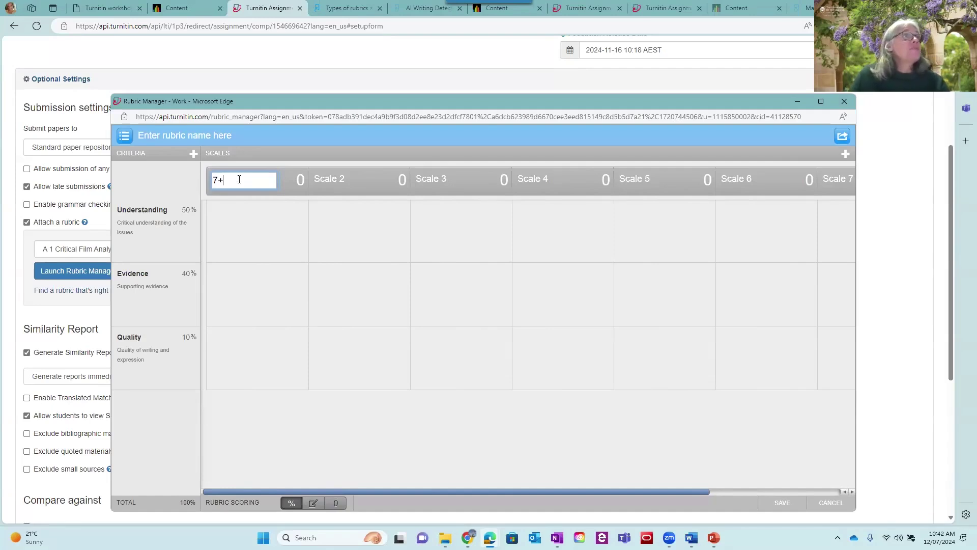
pyautogui.click(304, 180)
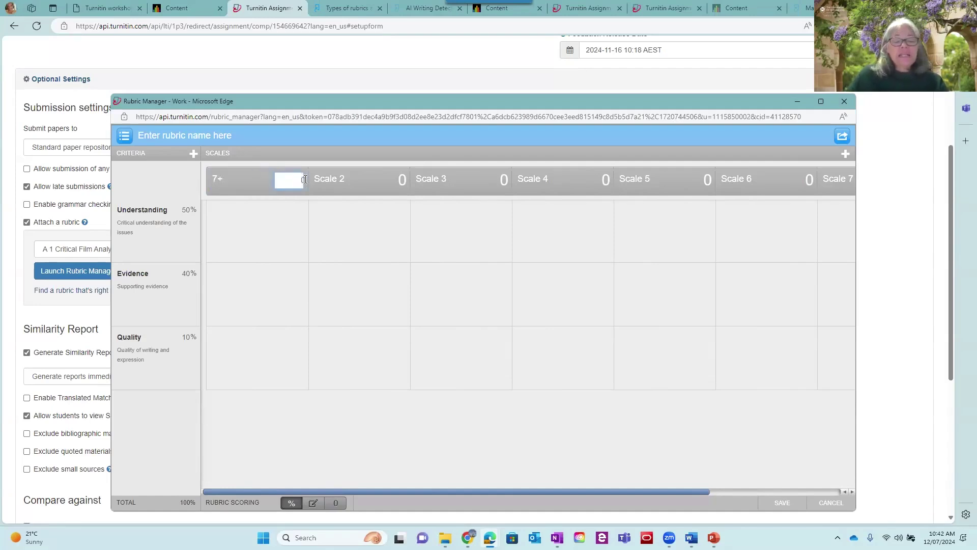
pyautogui.write('100')
pyautogui.press('Return')
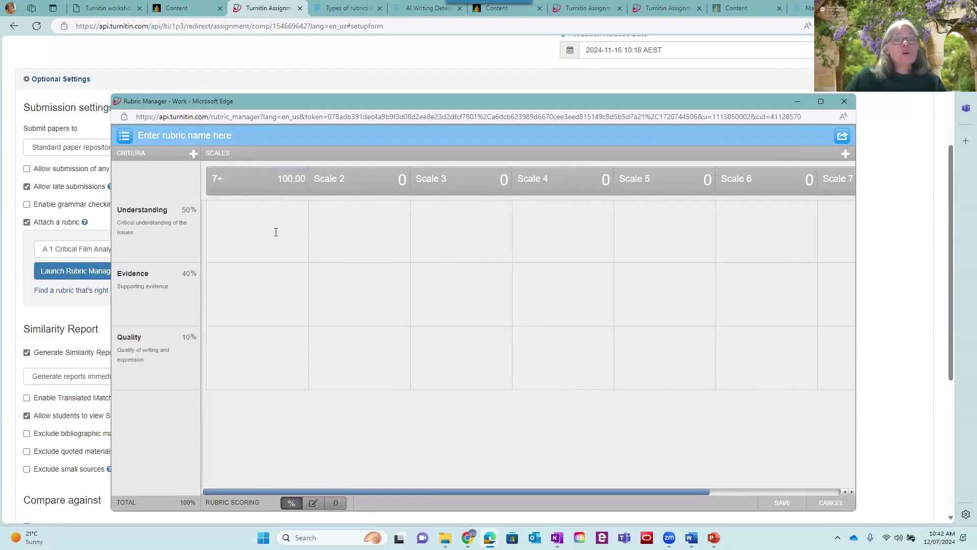
# Step: Describe Understanding at 7+ as "Comprehensive and critical understanding of knowledge and skills related to Film analysis demonstrating exceptional insights about what it means to analysing films."
pyautogui.click(276, 232)
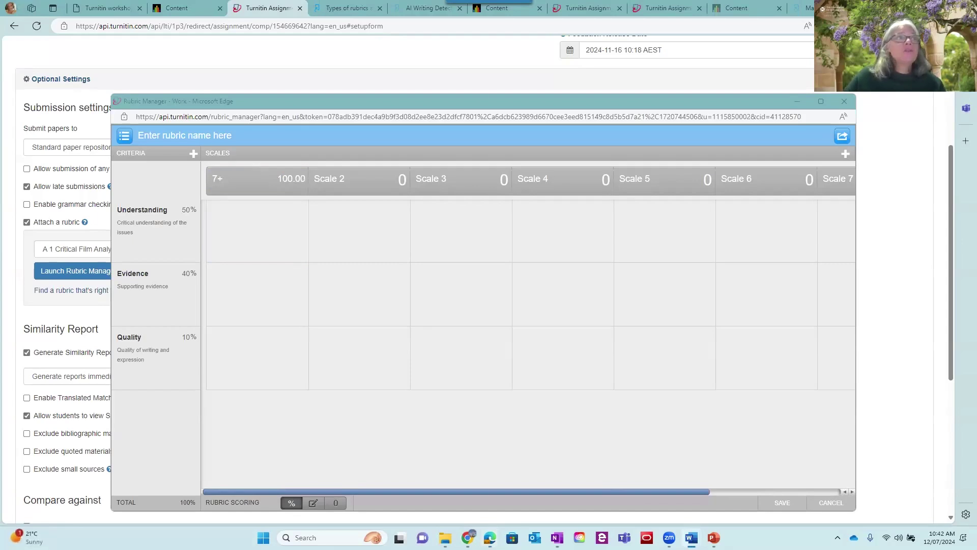
pyautogui.click(271, 229)
pyautogui.write('Comprehensive and critical understanding of knowledge and skills related to Film analysis demonstrating exceptional insights about what it means to analysing films.')
pyautogui.click(384, 238)
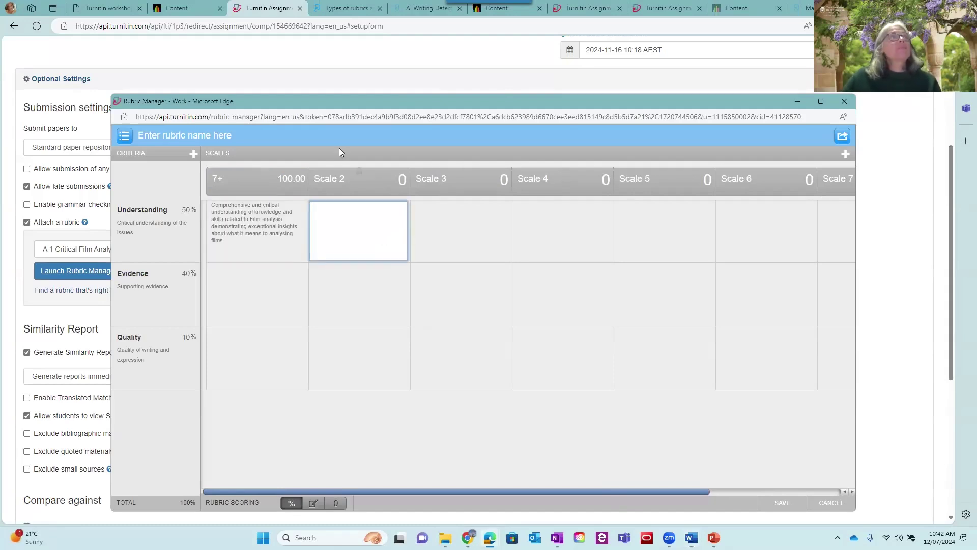
# Step: Rename Scale 2 as "7" and give it a value of 90
pyautogui.click(324, 174)
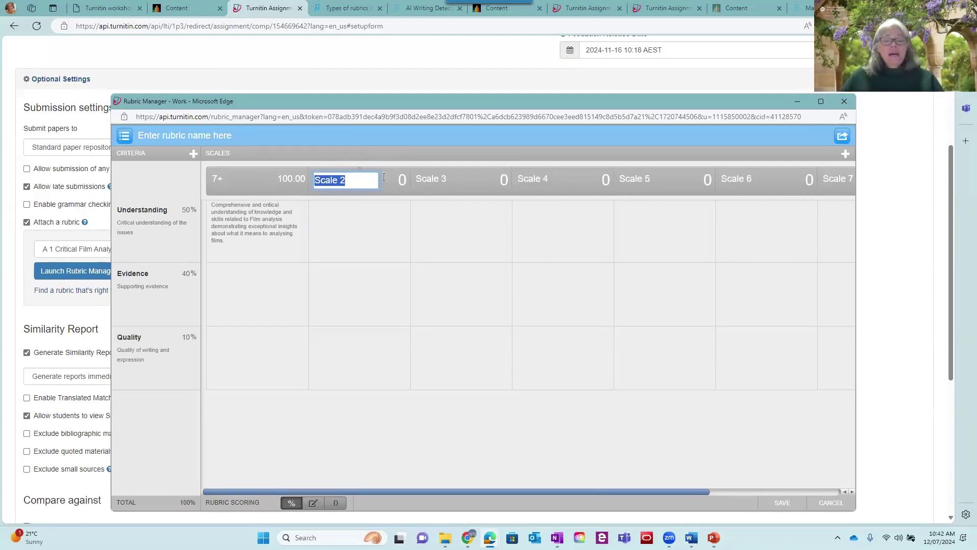
pyautogui.write('7')
pyautogui.click(404, 179)
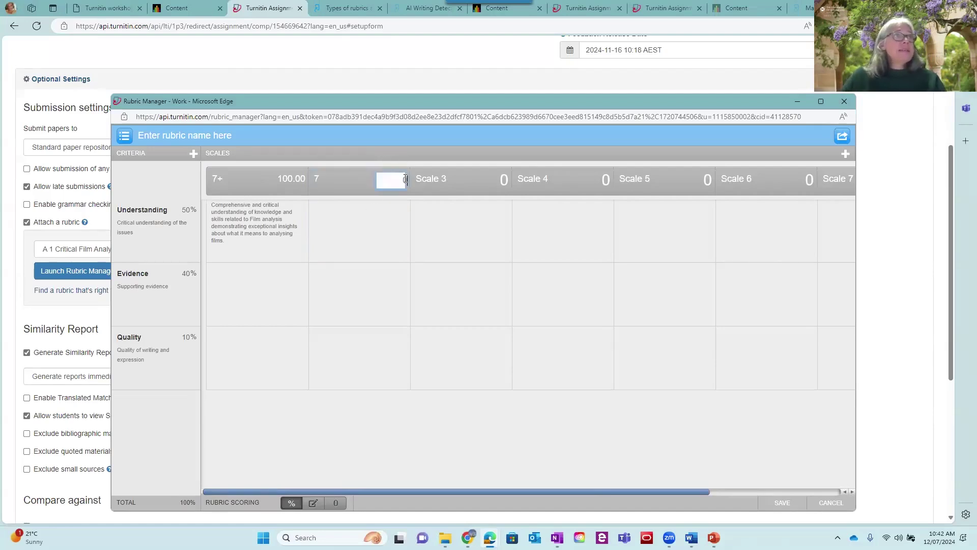
pyautogui.write('90')
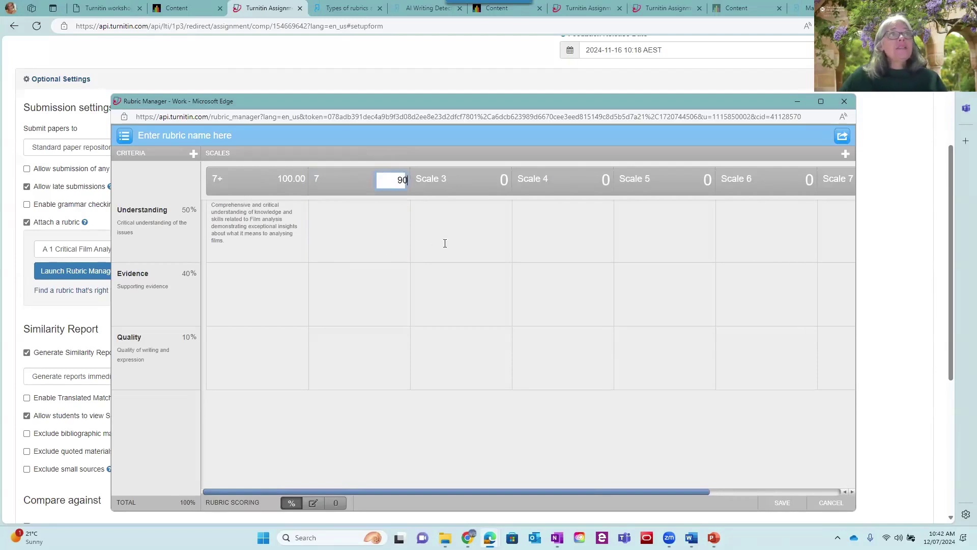
pyautogui.click(444, 243)
# Step: Rename Scale 3 as "6" and give it a value of 80
pyautogui.click(444, 178)
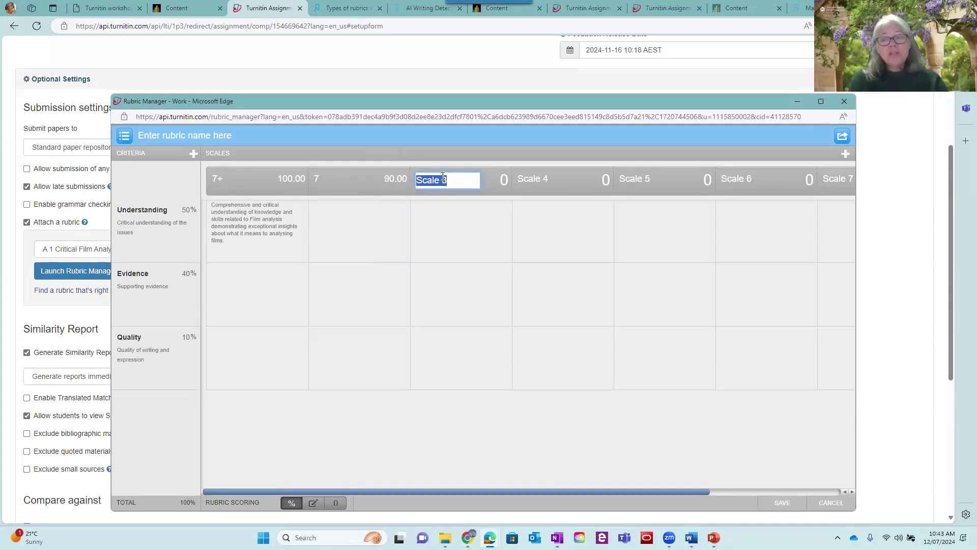
pyautogui.write('6')
pyautogui.click(505, 182)
pyautogui.write('80')
pyautogui.click(541, 220)
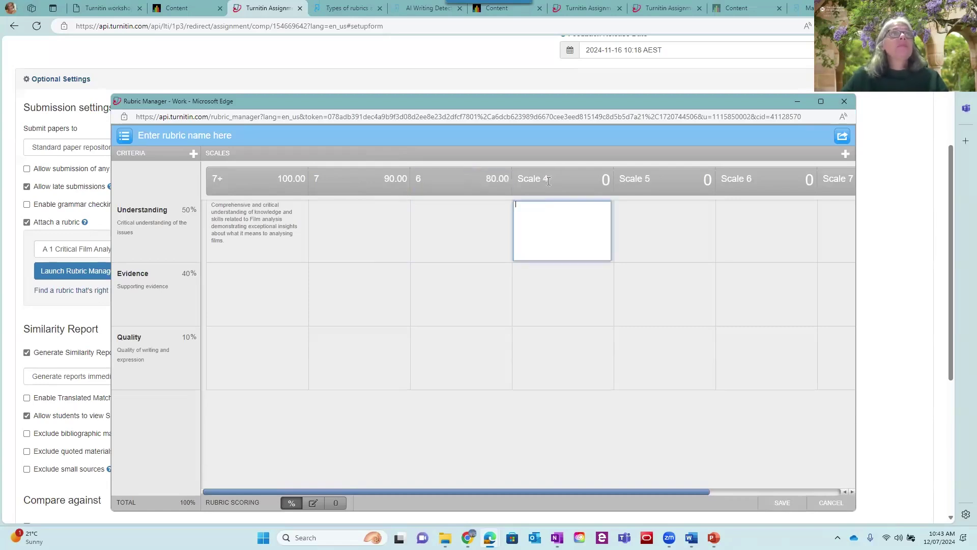
# Step: Rename Scale 4 as "5" and give it a value of 70
pyautogui.click(548, 180)
pyautogui.write('5')
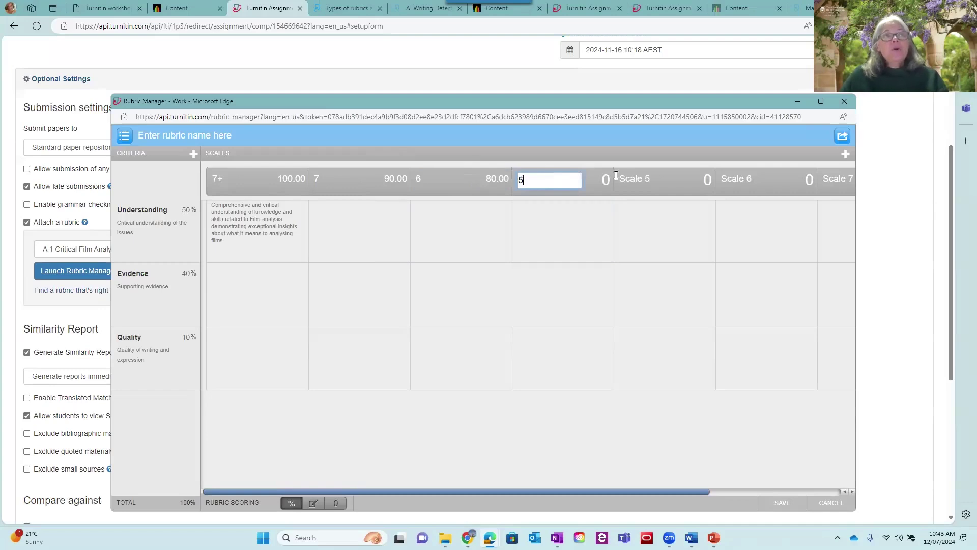
pyautogui.click(605, 181)
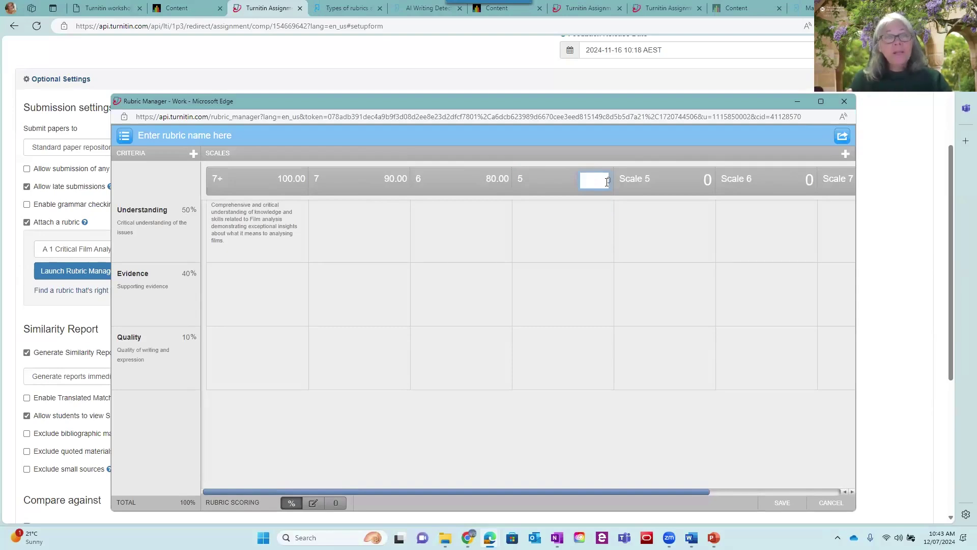
pyautogui.write('0')
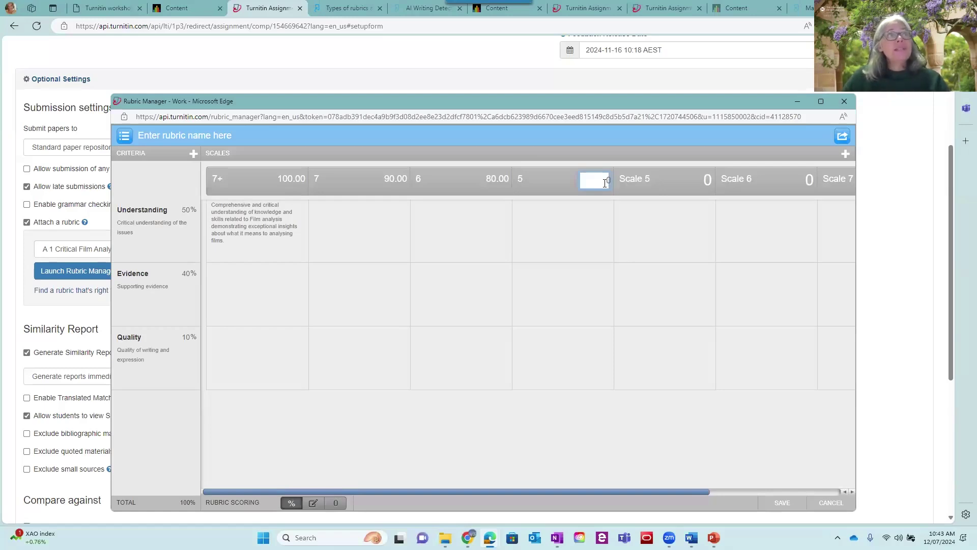
pyautogui.write('70')
pyautogui.click(658, 215)
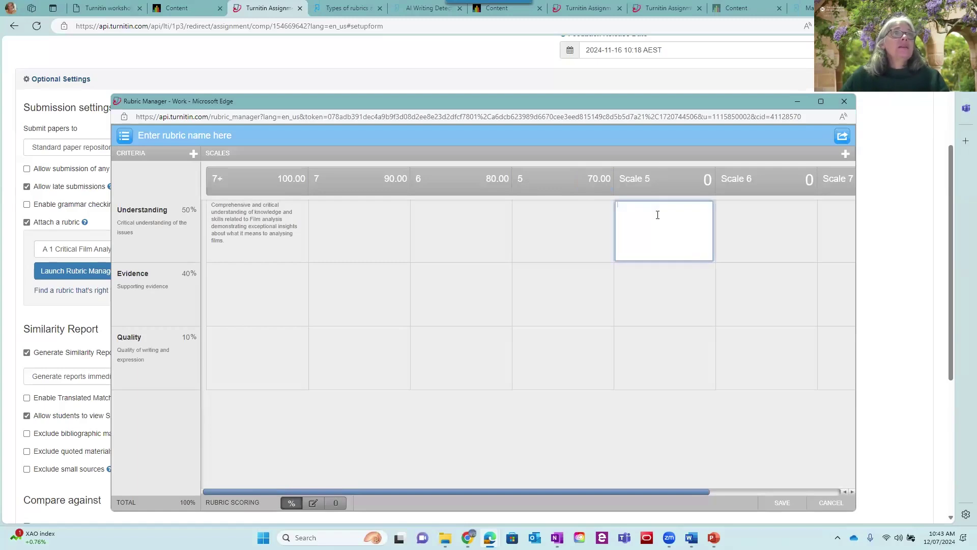
# Step: Rename Scale 5 as "4" and give it a value of 57
pyautogui.click(650, 180)
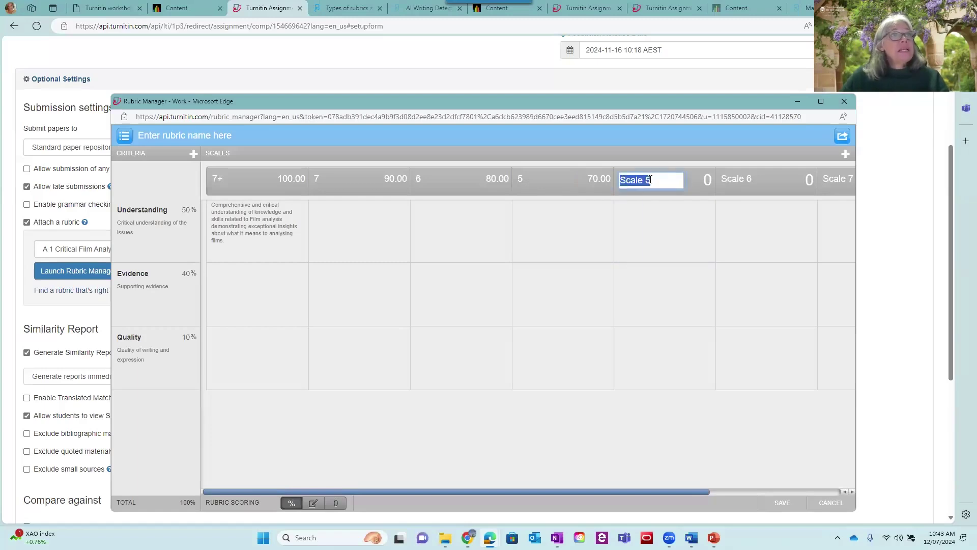
pyautogui.write('4')
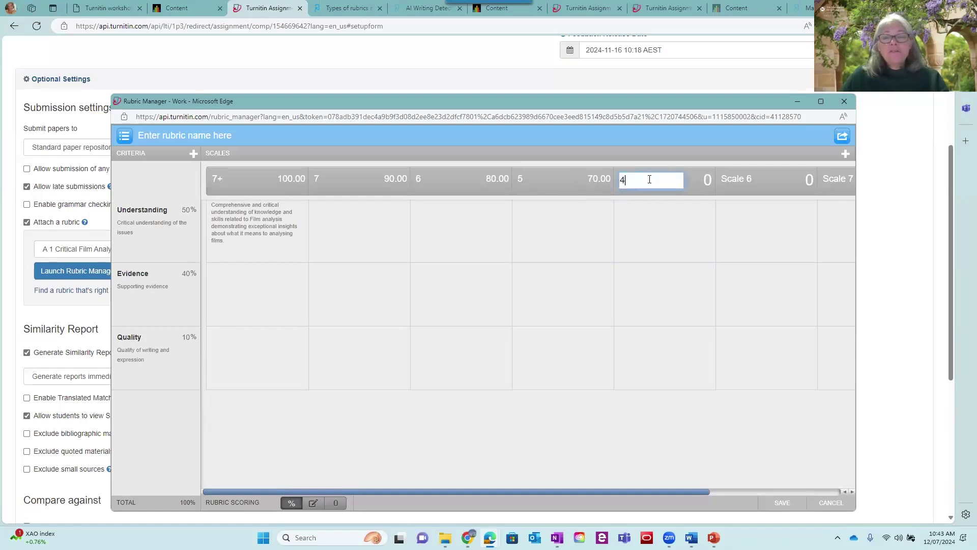
pyautogui.click(706, 181)
pyautogui.write('57')
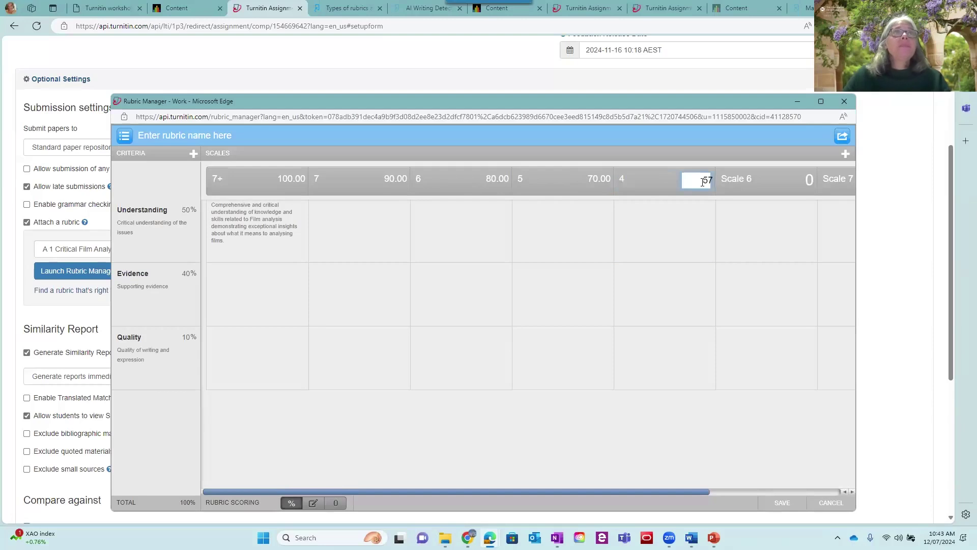
# Step: Rename Scale 6 as "3" and give it a value of 47
pyautogui.click(733, 181)
pyautogui.moveTo(722, 181); pyautogui.dragTo(731, 181)
pyautogui.hotkey('shift', 'Tab')
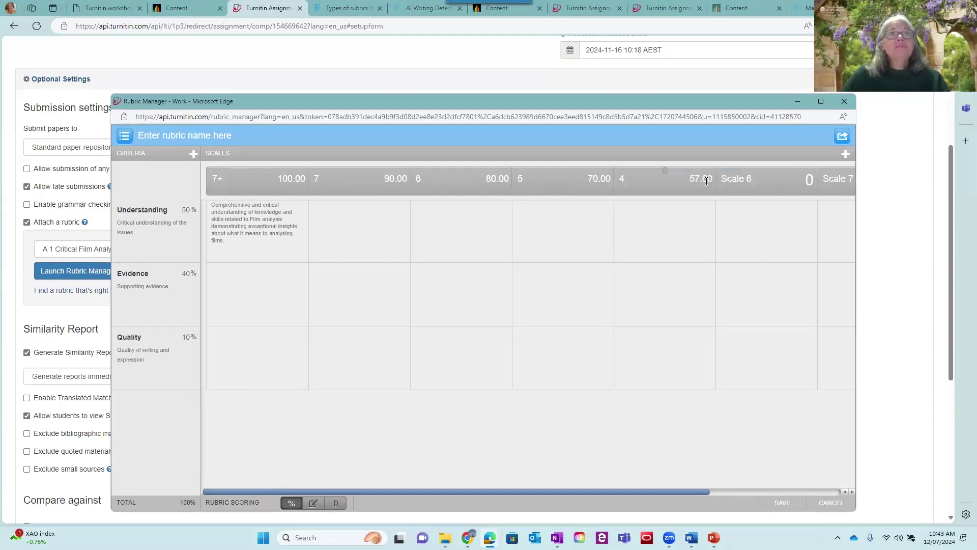
pyautogui.press('Tab')
pyautogui.write('3')
pyautogui.click(808, 181)
pyautogui.write('47')
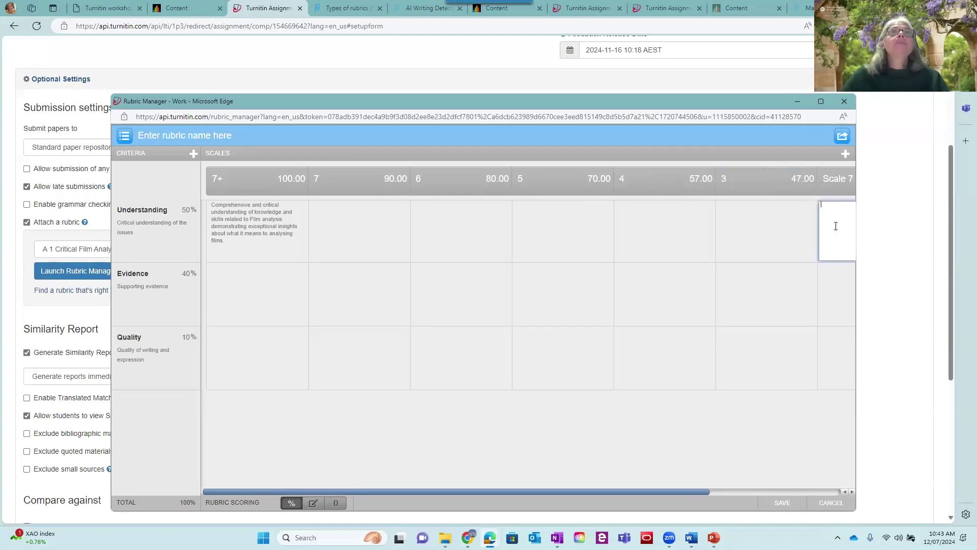
# Step: Rename Scale 7 as "2" and give it a value of 37
pyautogui.click(839, 181)
pyautogui.write('2')
pyautogui.moveTo(695, 492); pyautogui.dragTo(780, 492)
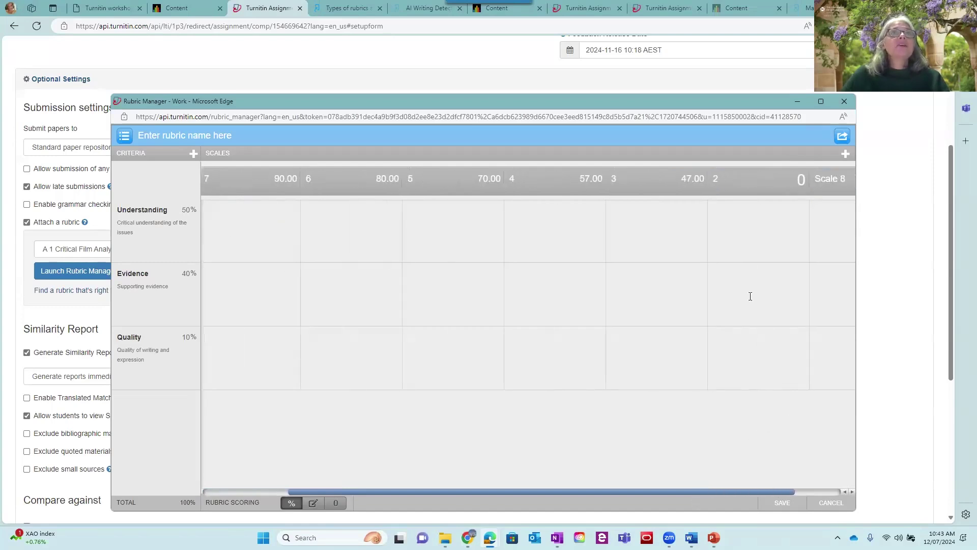
pyautogui.click(793, 182)
pyautogui.write('37')
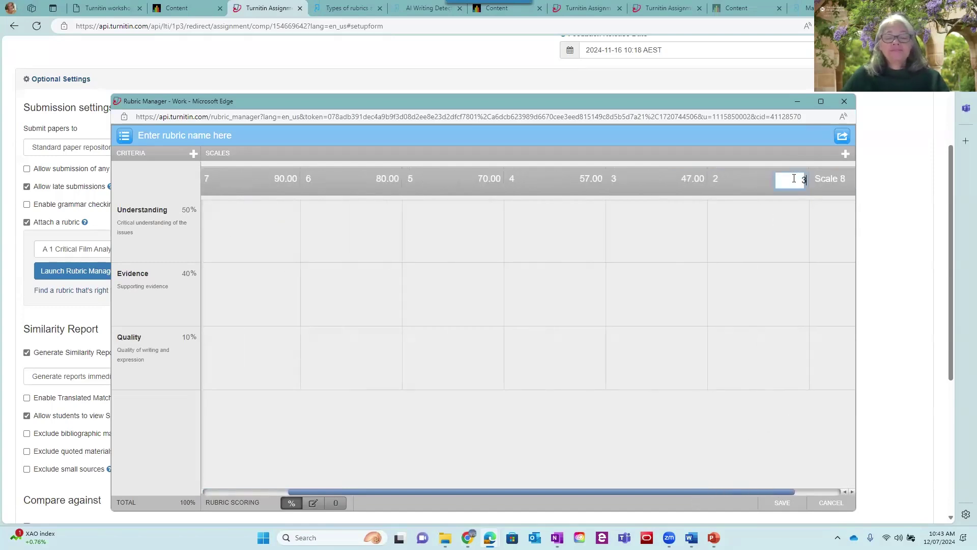
# Step: Rename Scale 8 as "1" and give it a value of 15
pyautogui.click(822, 180)
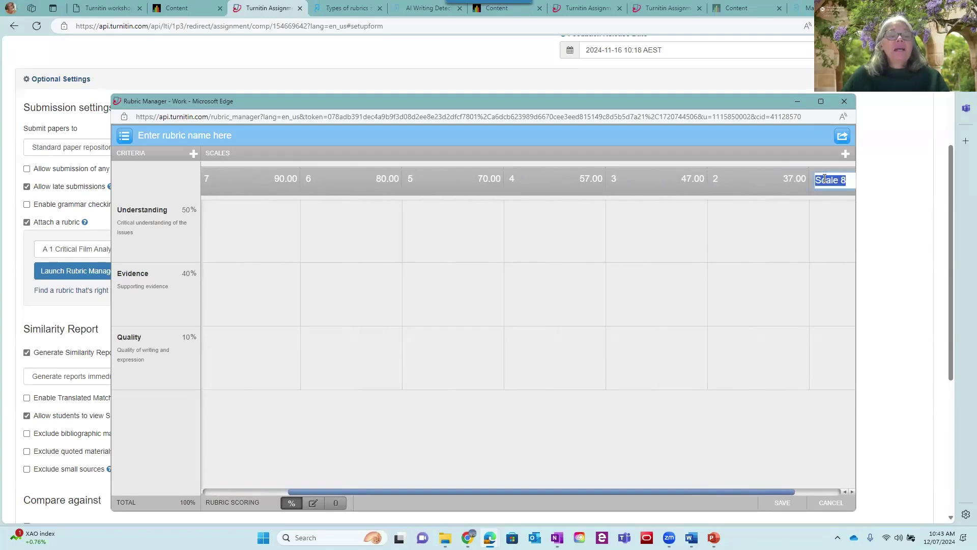
pyautogui.write('1')
pyautogui.moveTo(779, 492); pyautogui.dragTo(822, 490)
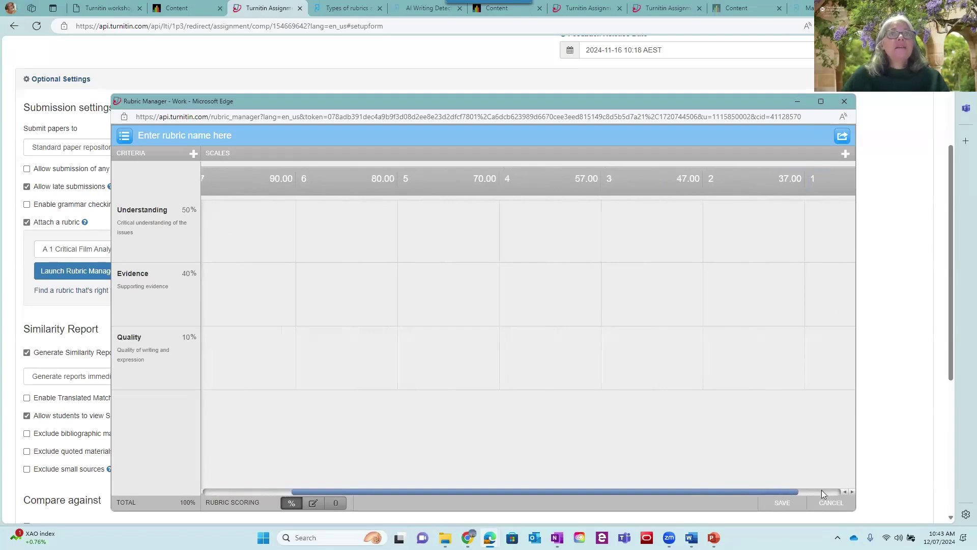
pyautogui.click(848, 180)
pyautogui.press('BackSpace')
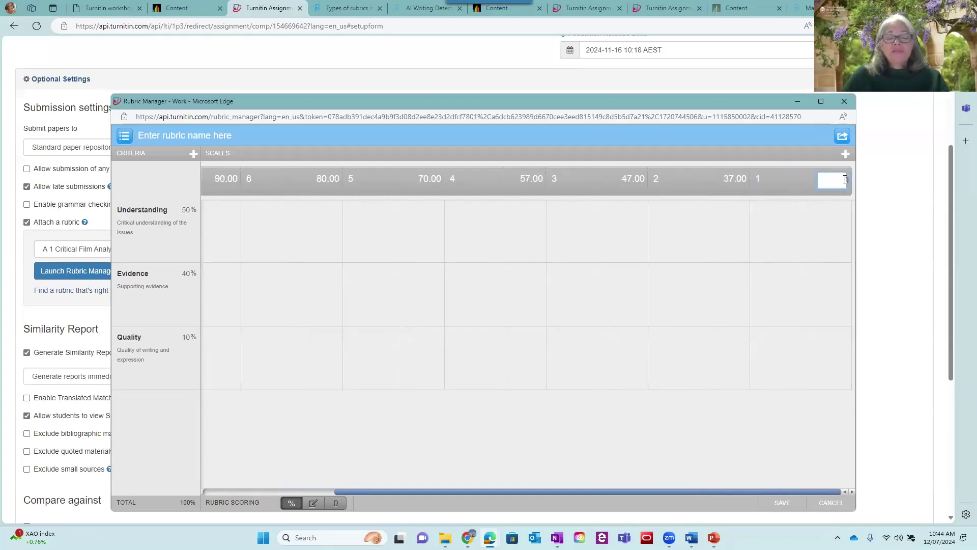
pyautogui.click(803, 271)
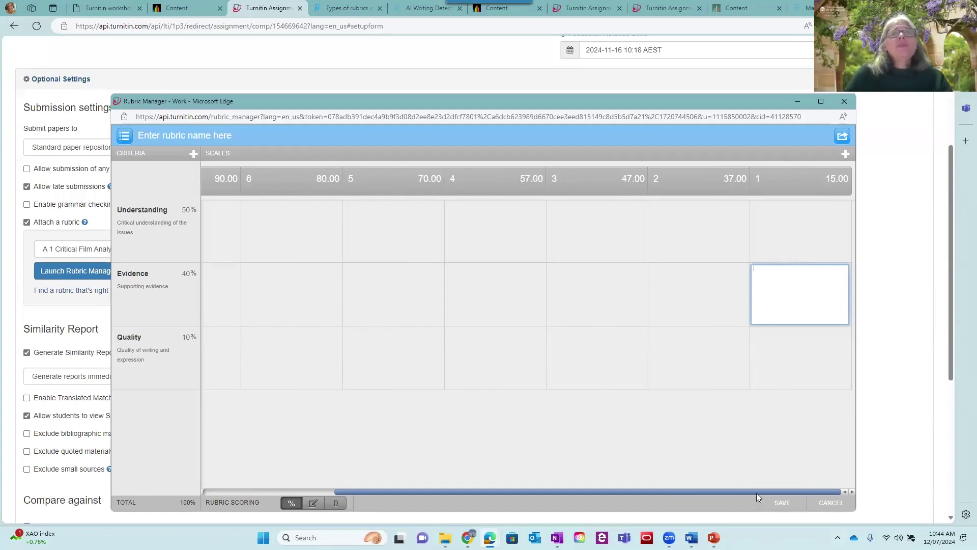
# Step: Paste the copied descriptor on inadequate Film analysis into the Understanding criterion at scale 2
pyautogui.moveTo(758, 492); pyautogui.dragTo(543, 494)
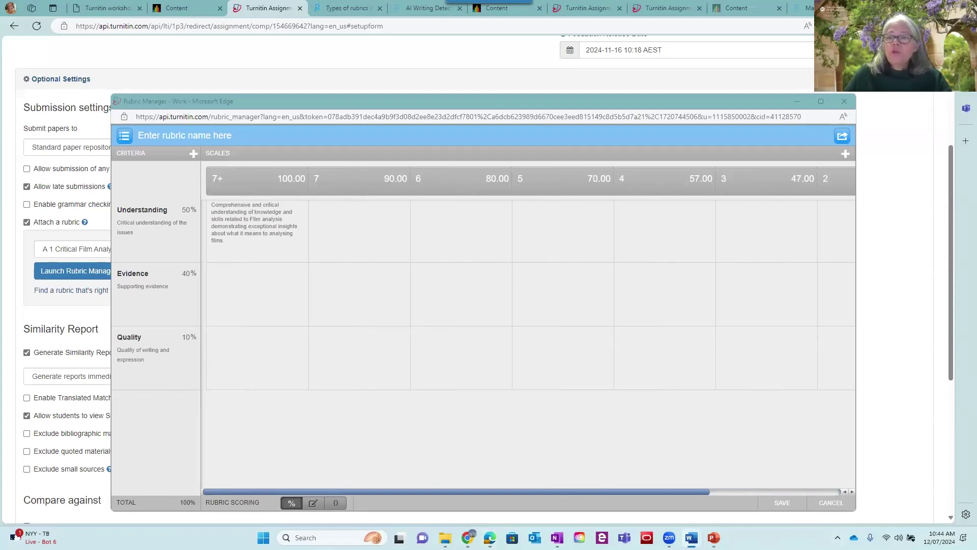
pyautogui.click(839, 223)
pyautogui.hotkey('ctrl', 'v')
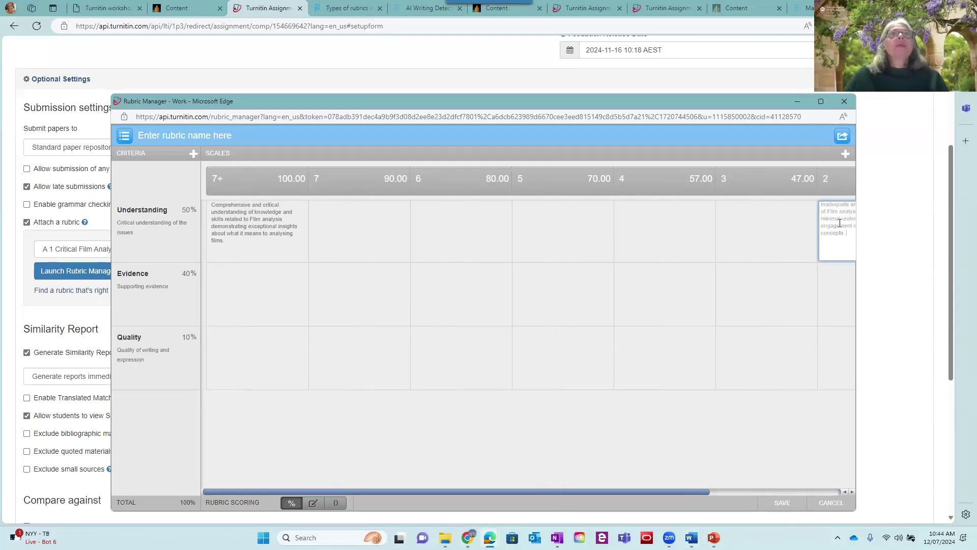
# Step: Describe Evidence at 3 as "Minimal use of supporting evidence, inappropriate and/or dated supporting evidence."
pyautogui.click(762, 313)
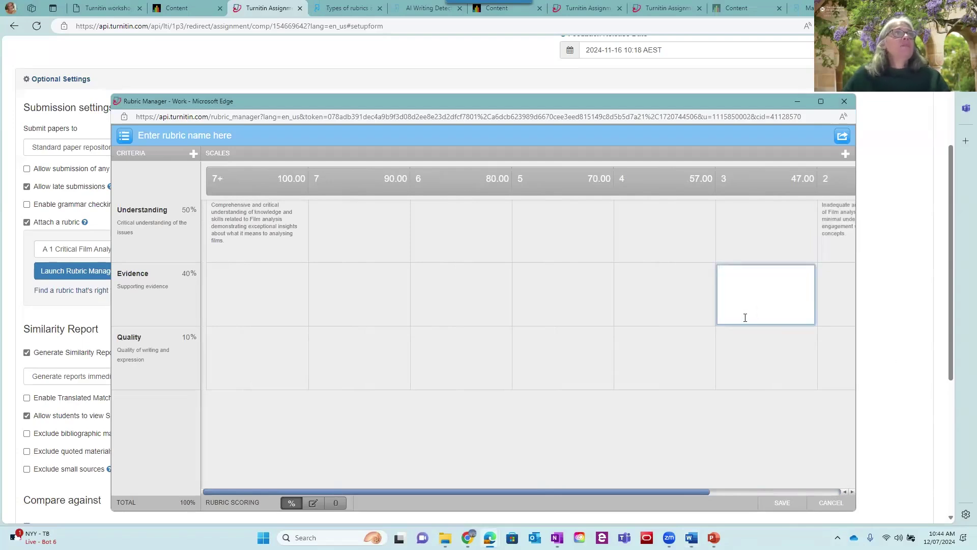
pyautogui.hotkey('alt', 'Tab')
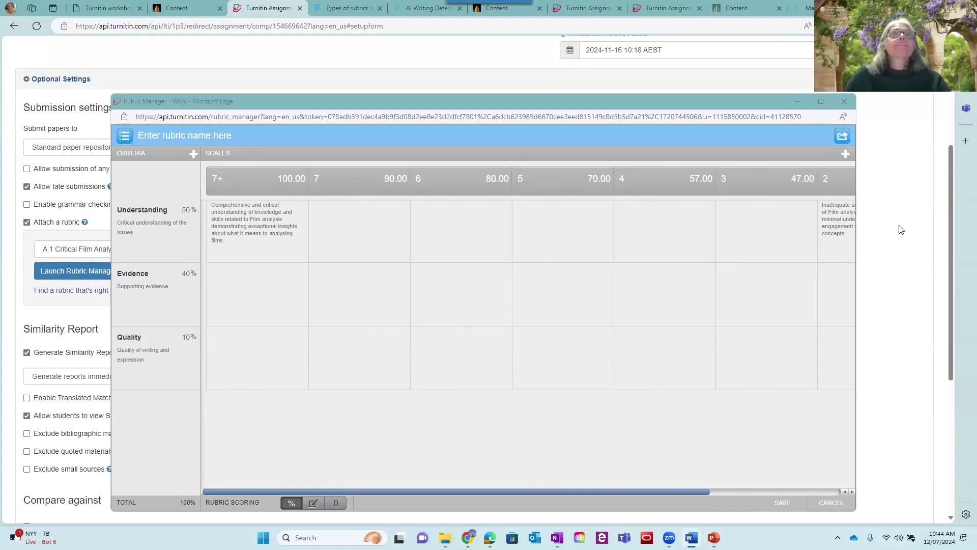
pyautogui.click(743, 287)
pyautogui.write('Minimal use of supporting evidence, inappropriate and/or dated supporting evidence.')
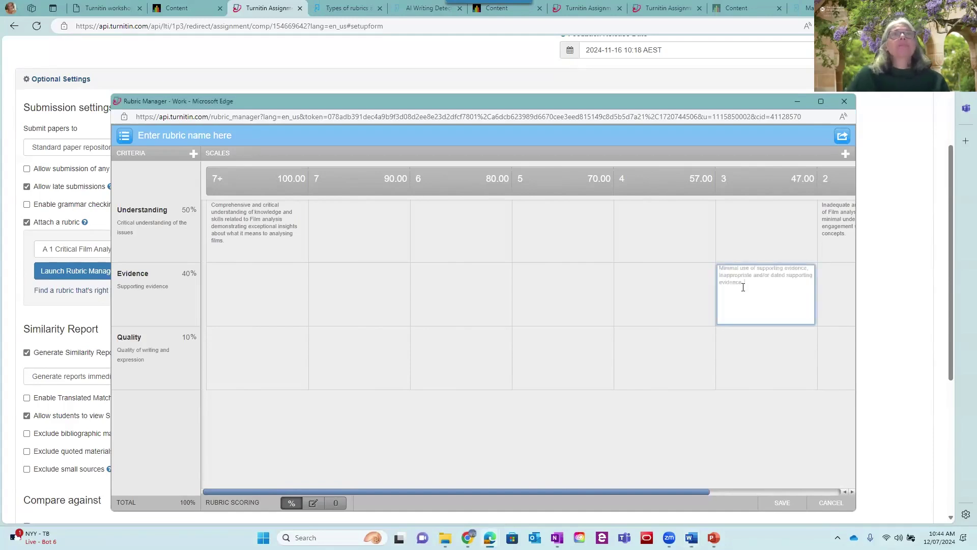
# Step: Describe Quality at 7+ as "Exceptional control of language and conventions associated with critical reflection. APA referencing of all resources is error free."
pyautogui.click(747, 343)
pyautogui.click(253, 351)
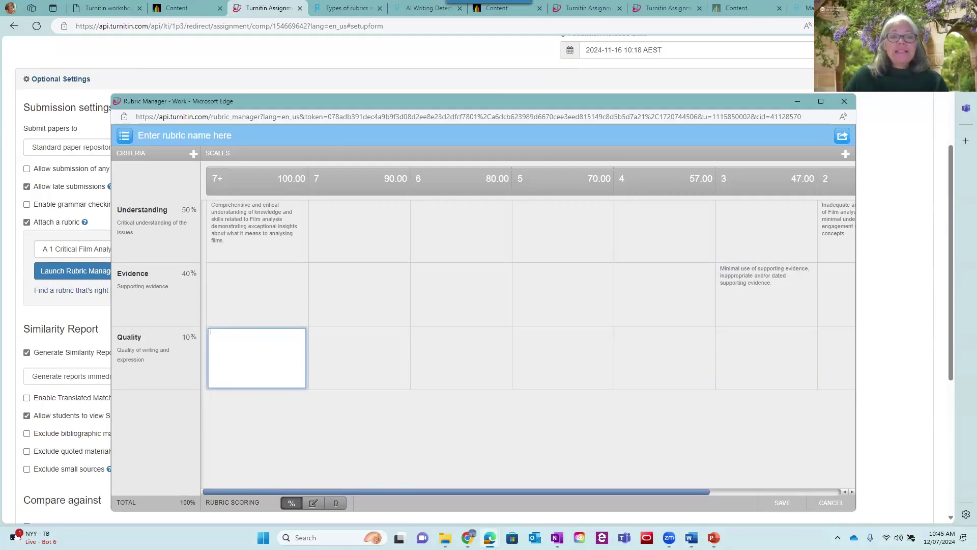
pyautogui.hotkey('alt', 'Tab')
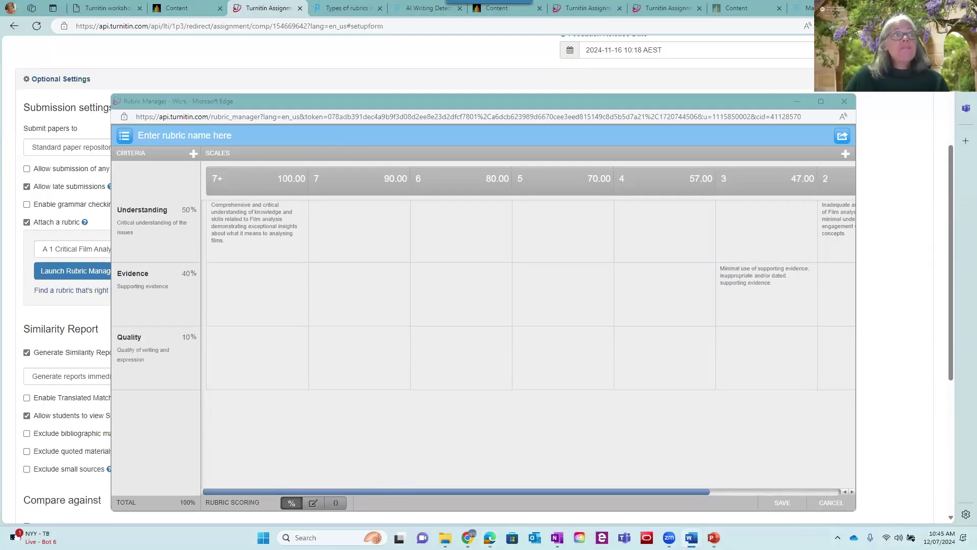
pyautogui.click(267, 344)
pyautogui.write('Exceptional control of language and conventions associated with critical reflection. APA referencing of all resources is error free.')
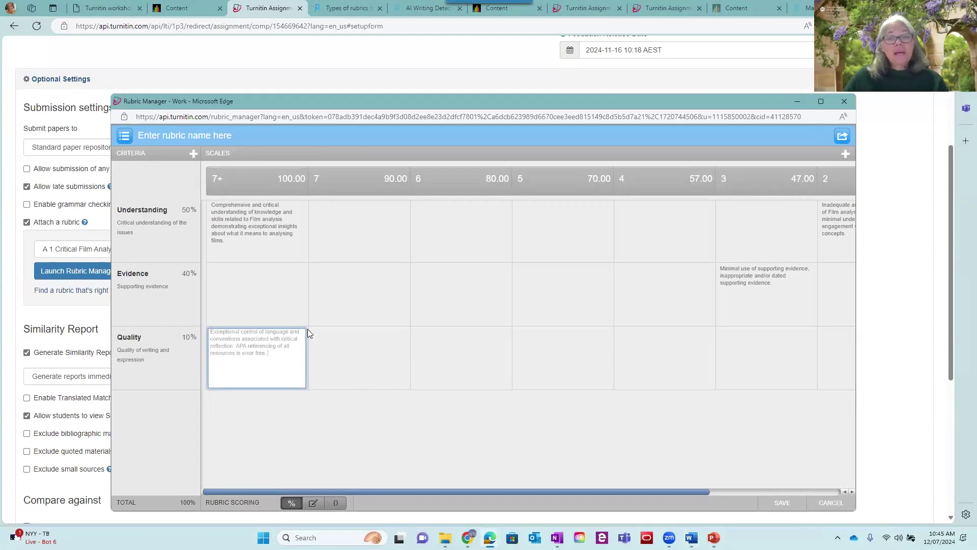
# Step: Describe Quality at 5 as "For the most part, controls language and conventions associated with reflection. APA referencing of resources is given but may have some minor errors."
pyautogui.click(561, 349)
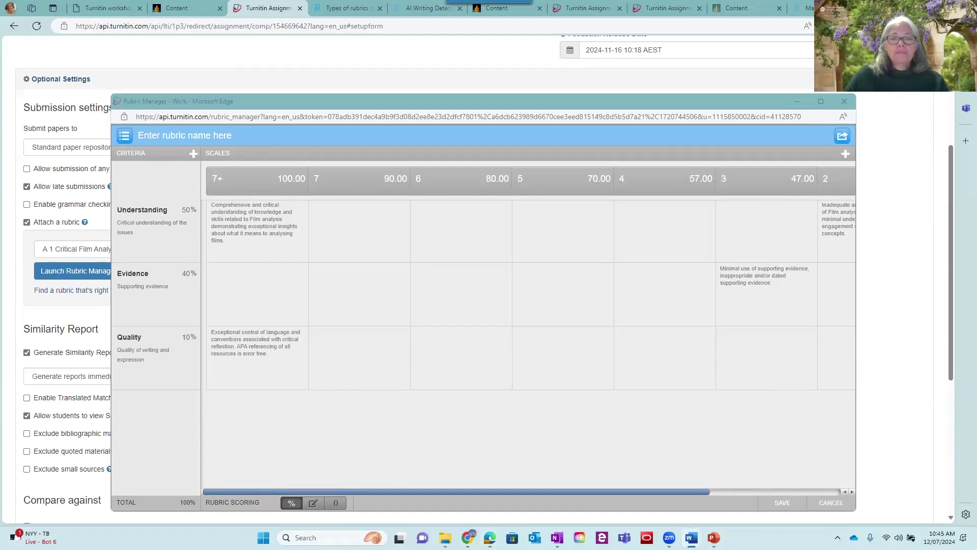
pyautogui.click(577, 339)
pyautogui.write('For the most part, controls language and conventions associated with reflection. APA referencing of resources is given but may have some minor errors.')
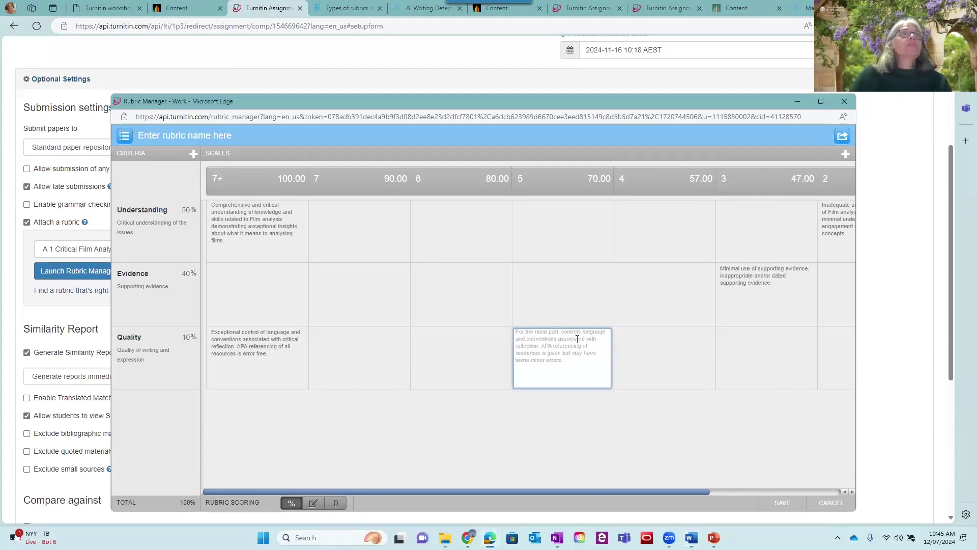
pyautogui.click(613, 417)
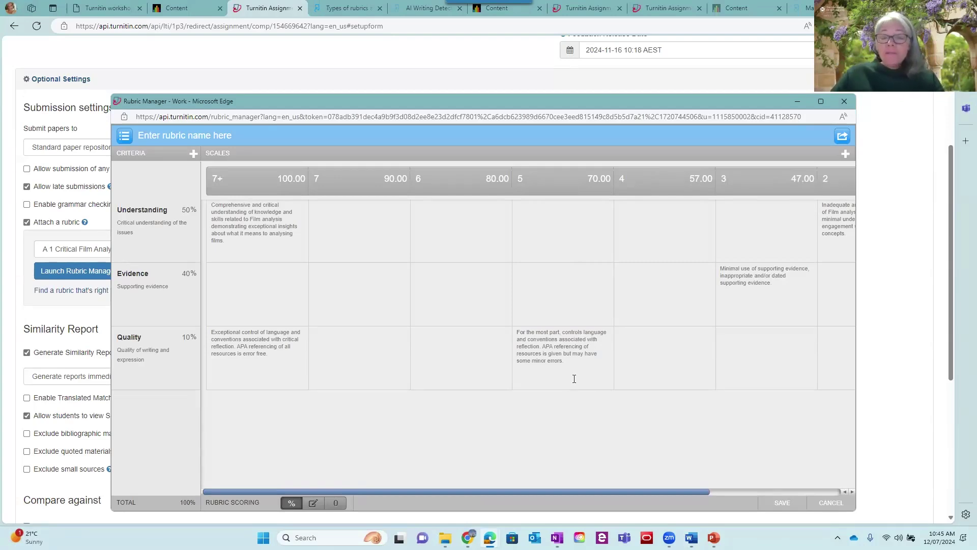
# Step: Name the rubric "A3 Critical film analysis", without a course code, and save it
pyautogui.click(205, 137)
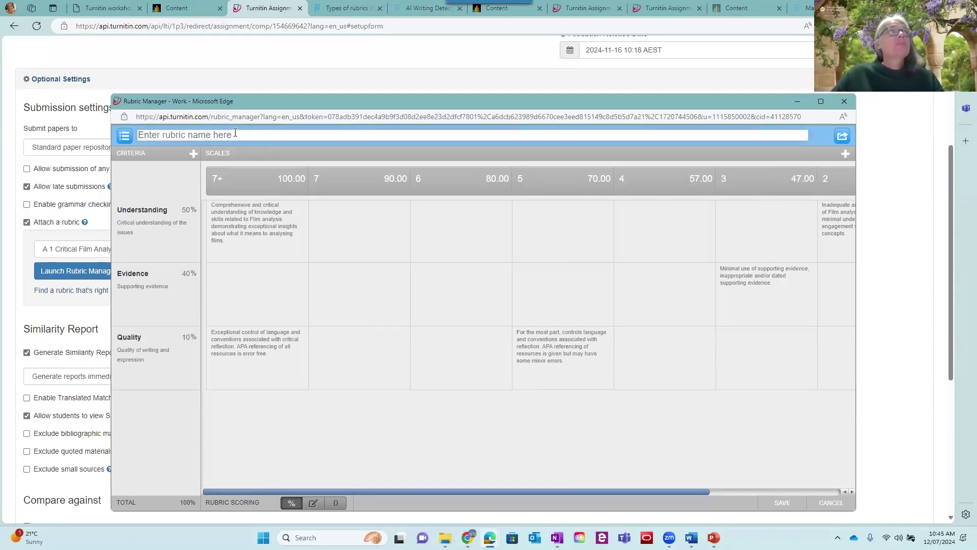
pyautogui.write('A')
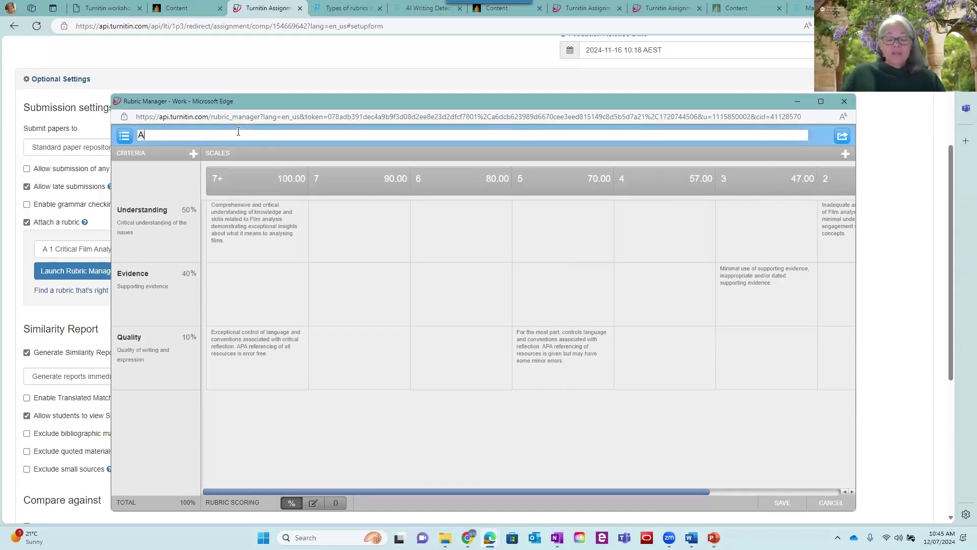
pyautogui.write('BCD1234')
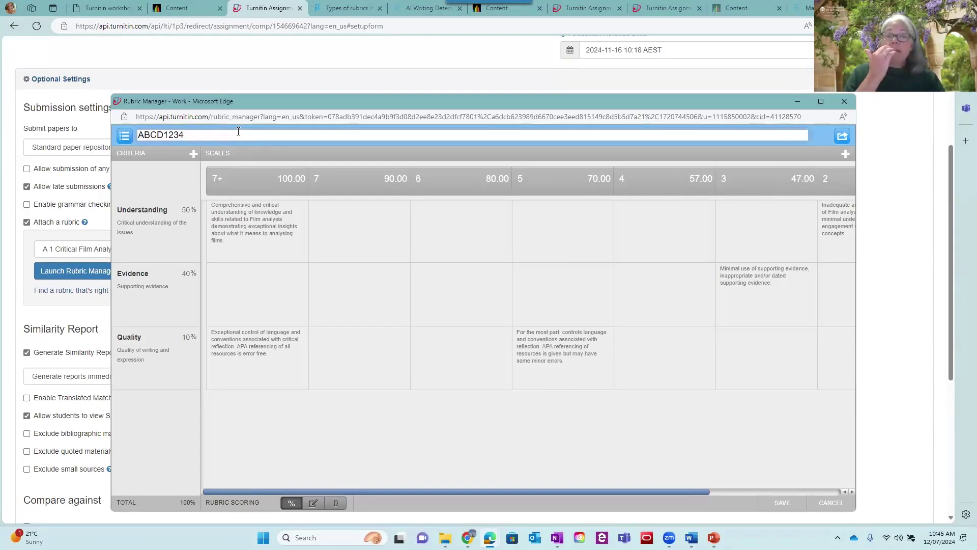
pyautogui.write(' A3')
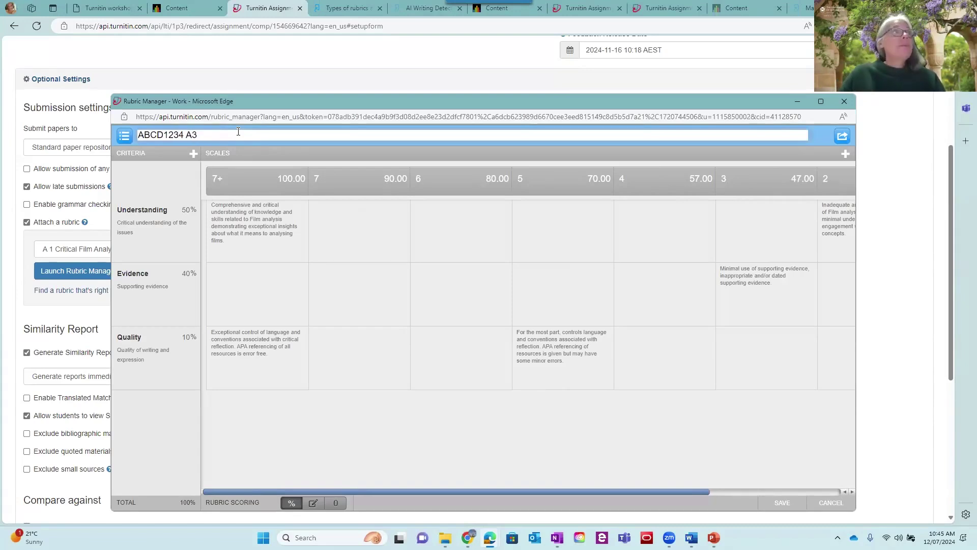
pyautogui.write(' Critical ')
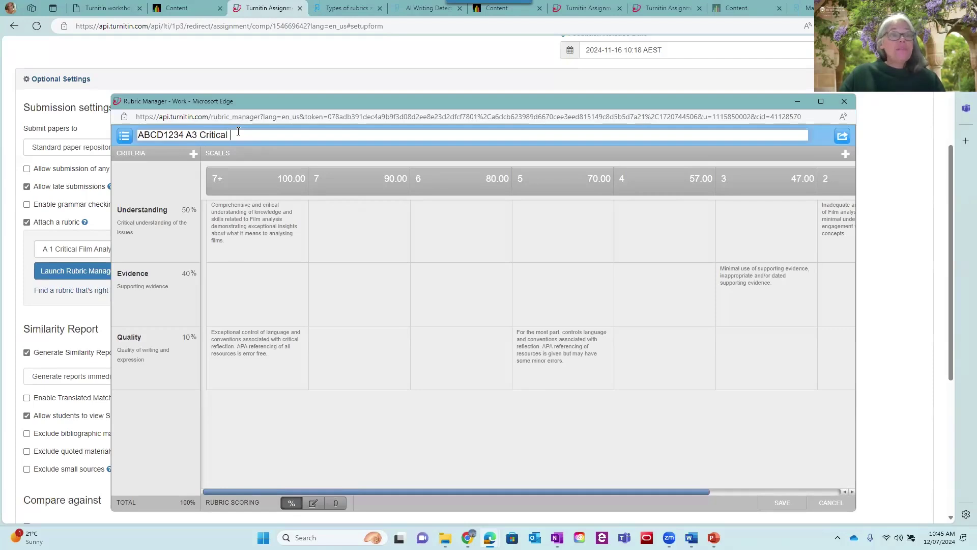
pyautogui.write('film anal')
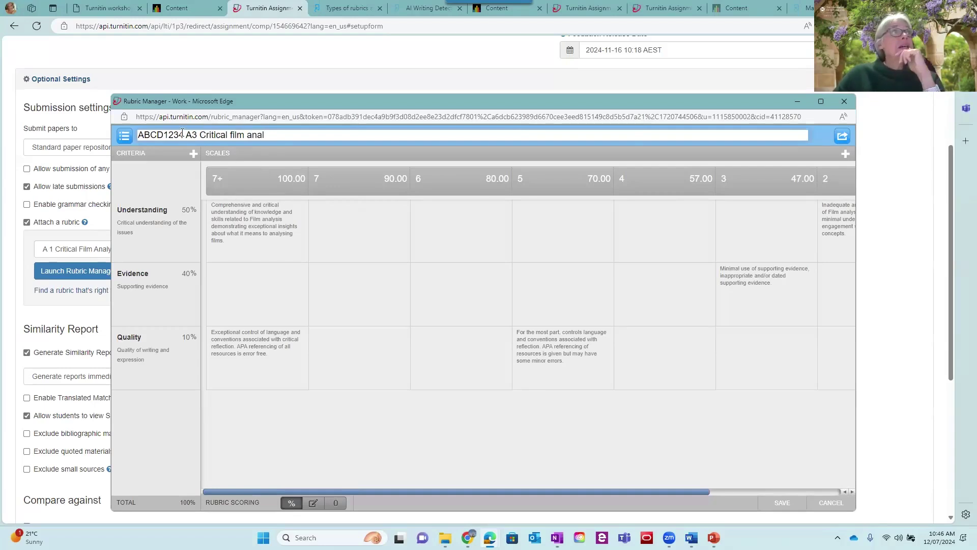
pyautogui.moveTo(184, 134); pyautogui.dragTo(122, 139)
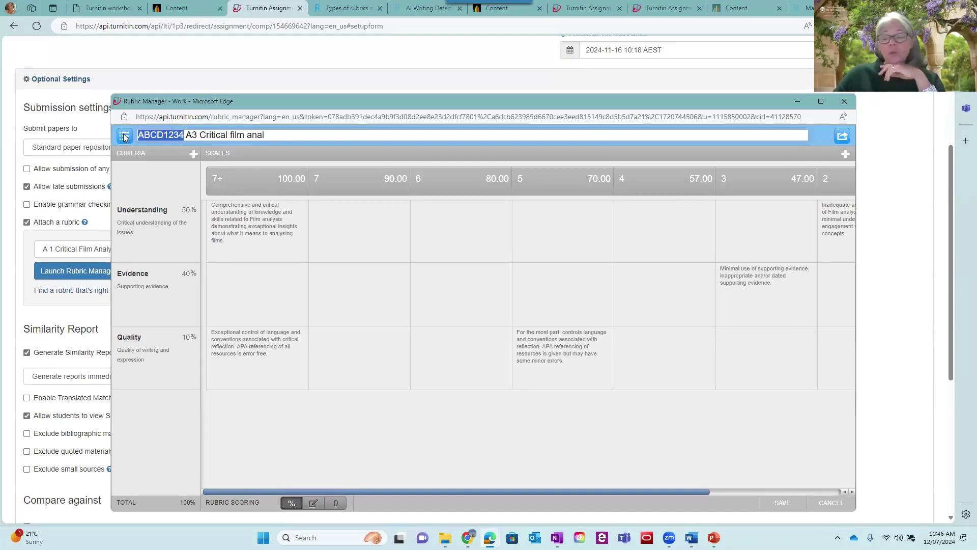
pyautogui.press('BackSpace')
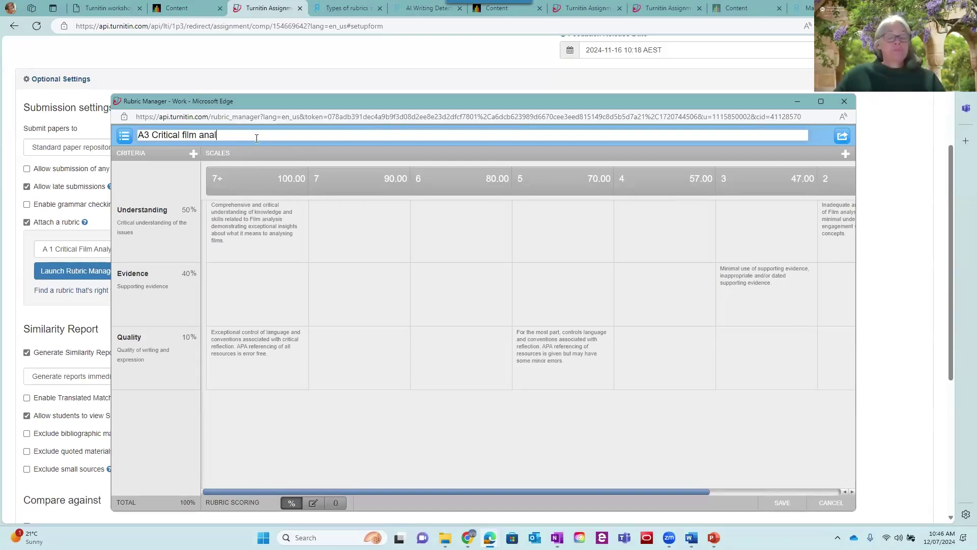
pyautogui.write('ysis')
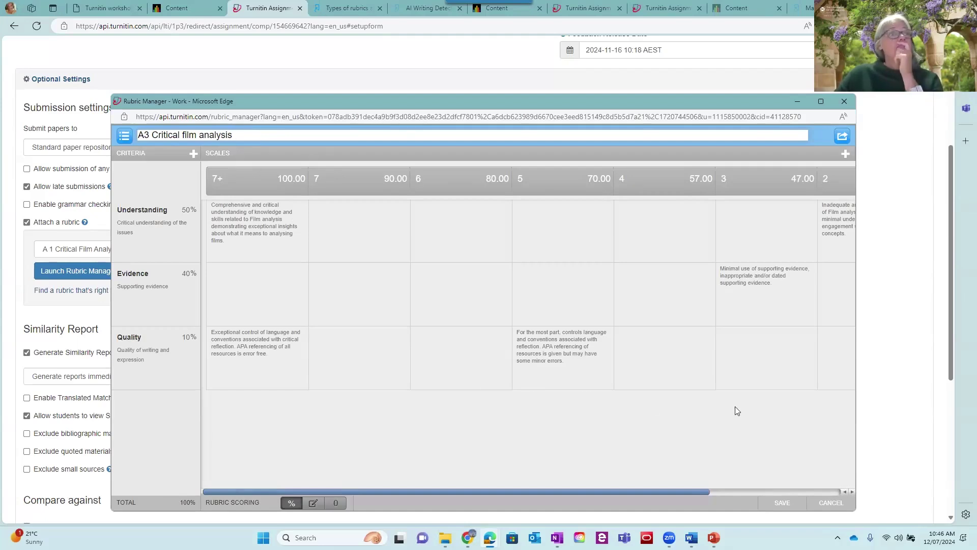
pyautogui.click(782, 503)
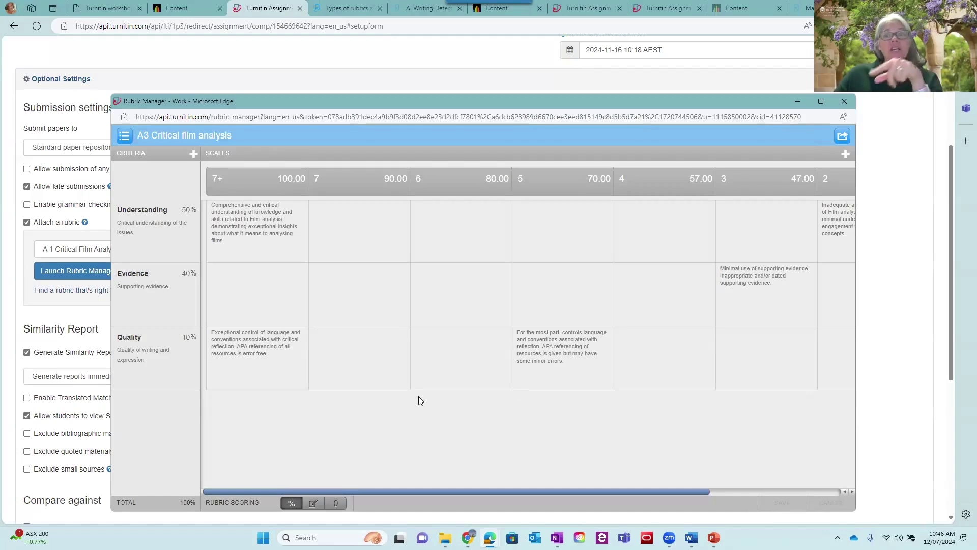
# Step: Look through the list of available rubrics and forms for the A3 Critical film analysis rubric
pyautogui.click(122, 136)
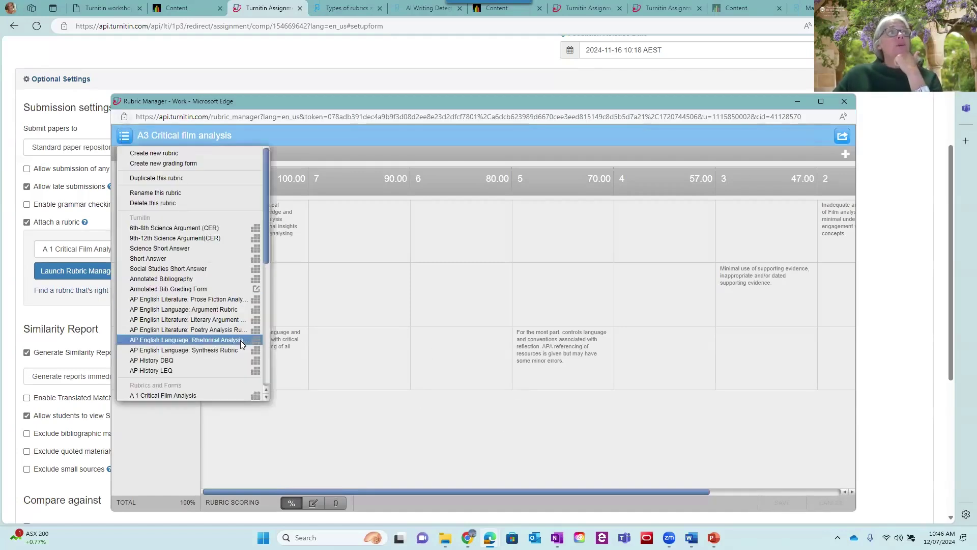
pyautogui.scroll(-2, 241, 340)
pyautogui.scroll(-3, 241, 340)
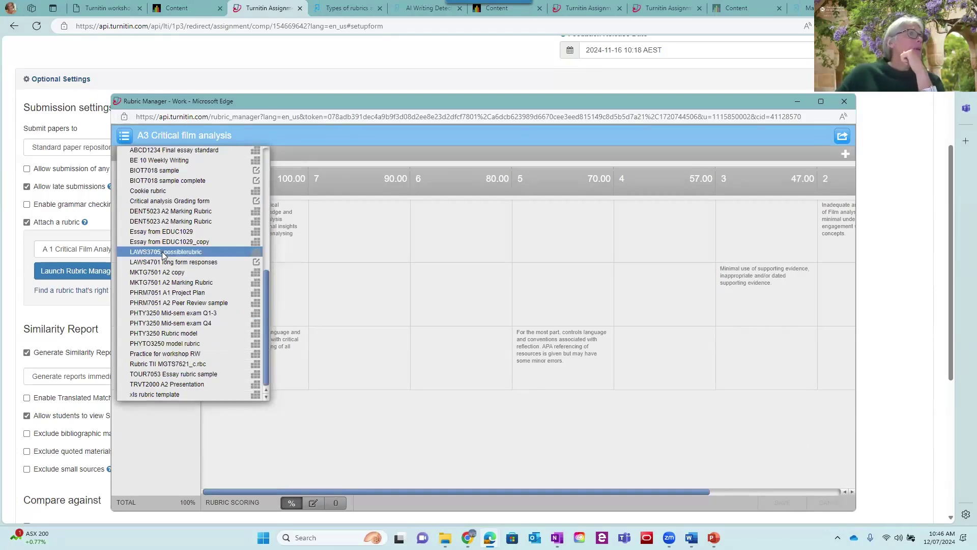
pyautogui.scroll(4, 161, 252)
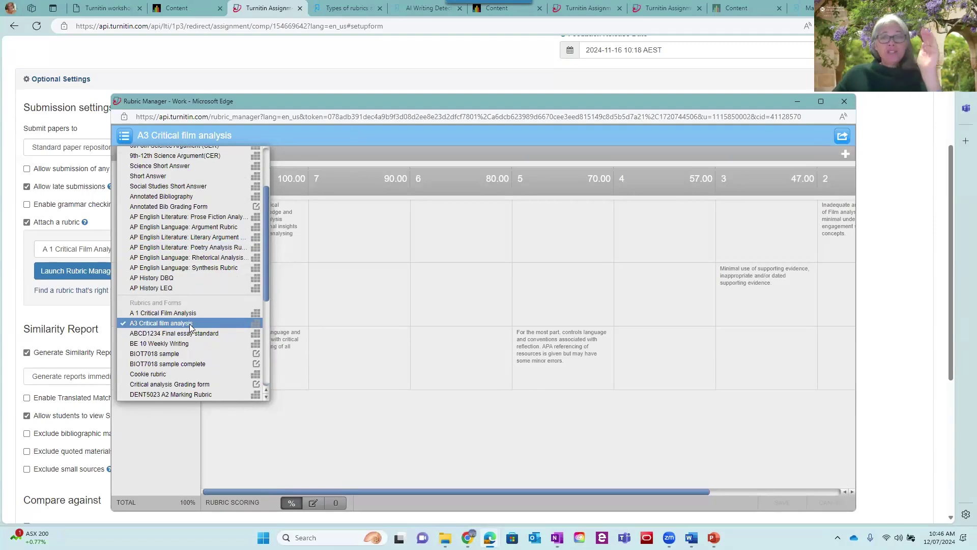
# Step: Export the A3 Critical film analysis rubric as an .rbc file and bring up the import/export options again
pyautogui.click(431, 280)
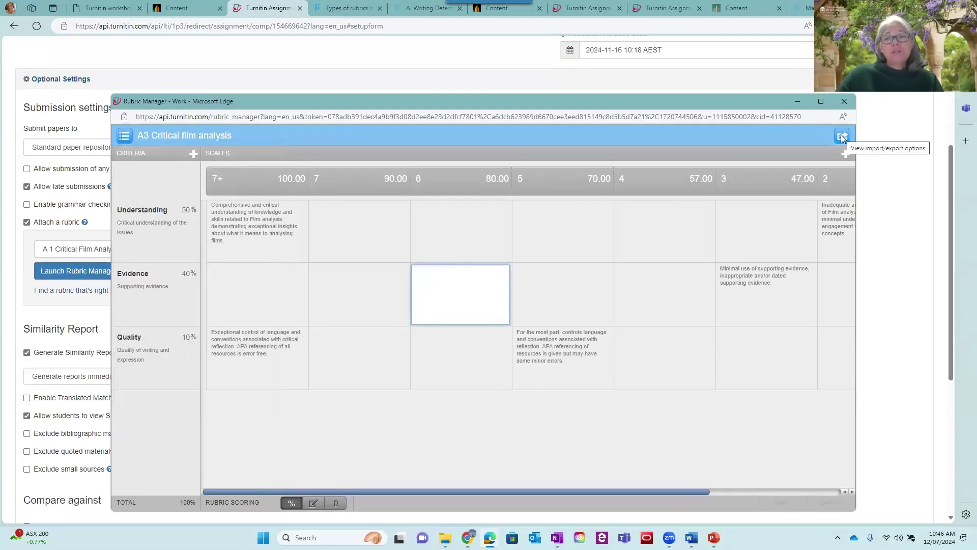
pyautogui.click(842, 138)
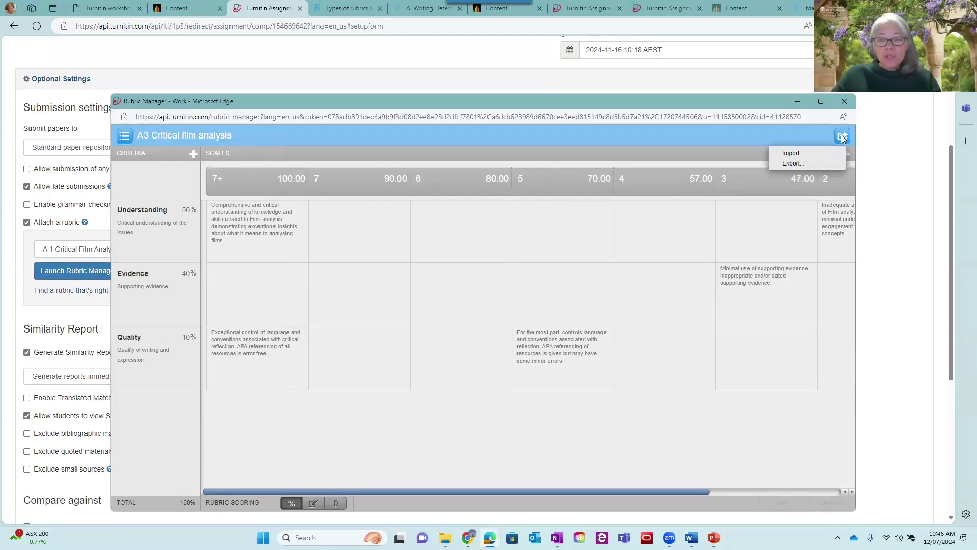
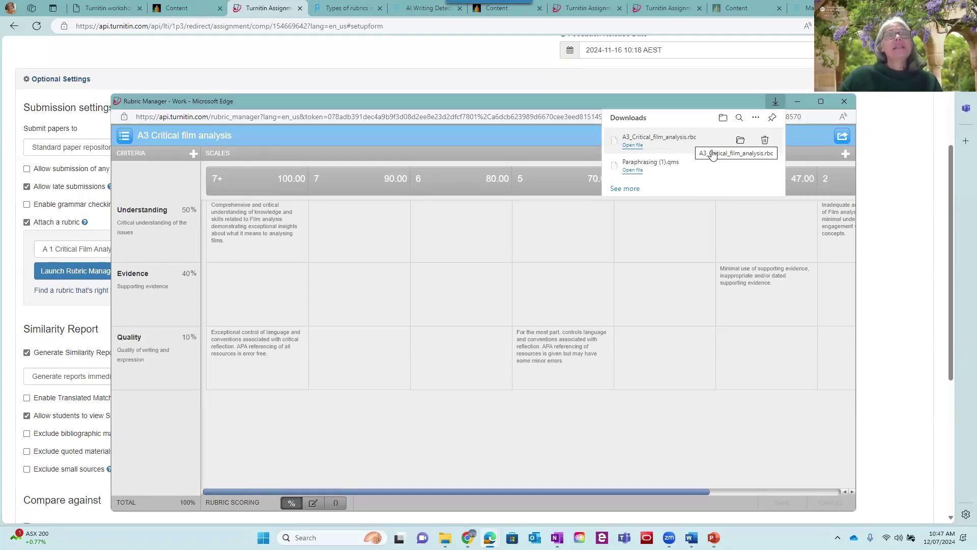
pyautogui.click(843, 136)
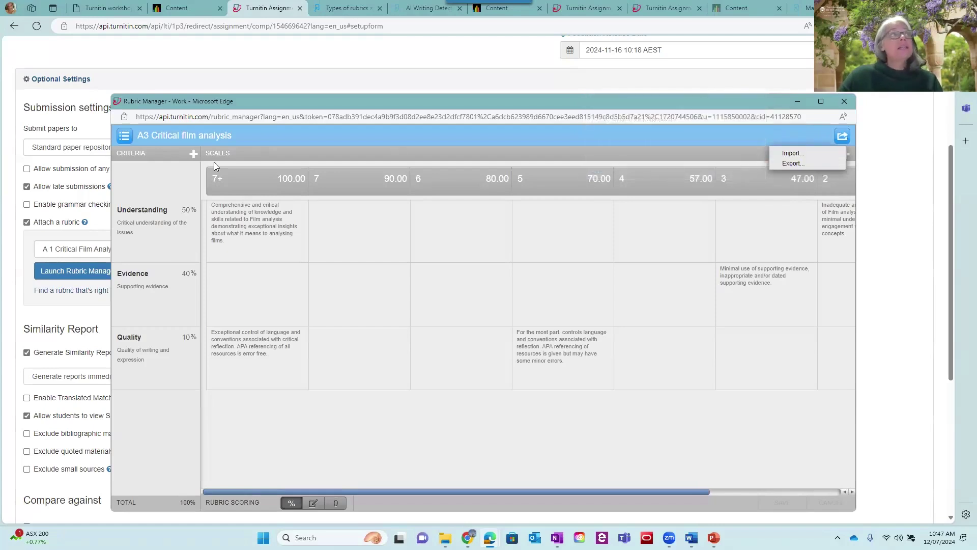
# Step: Open the ABCD1234 Final essay standard rubric, circle its editing-restriction note on screen and clear the marking
pyautogui.click(124, 136)
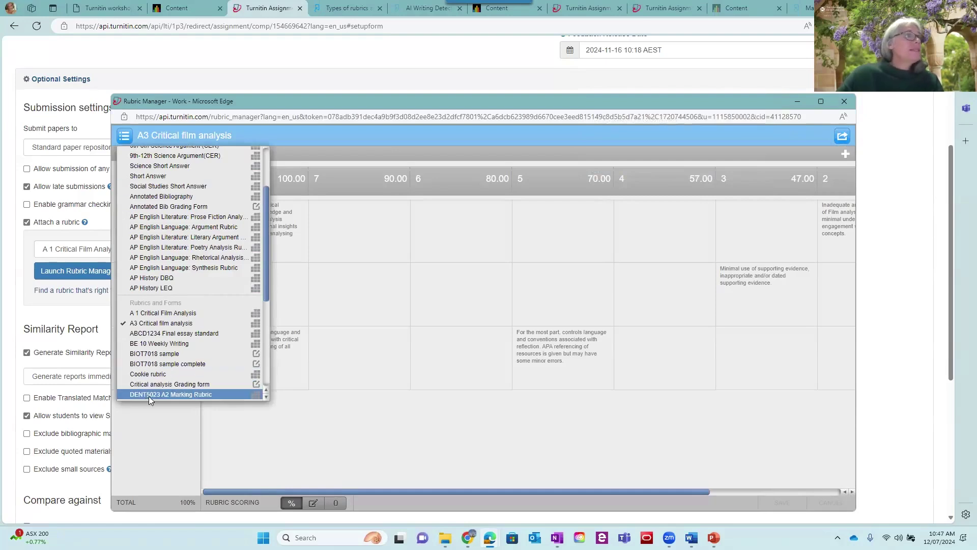
pyautogui.click(168, 333)
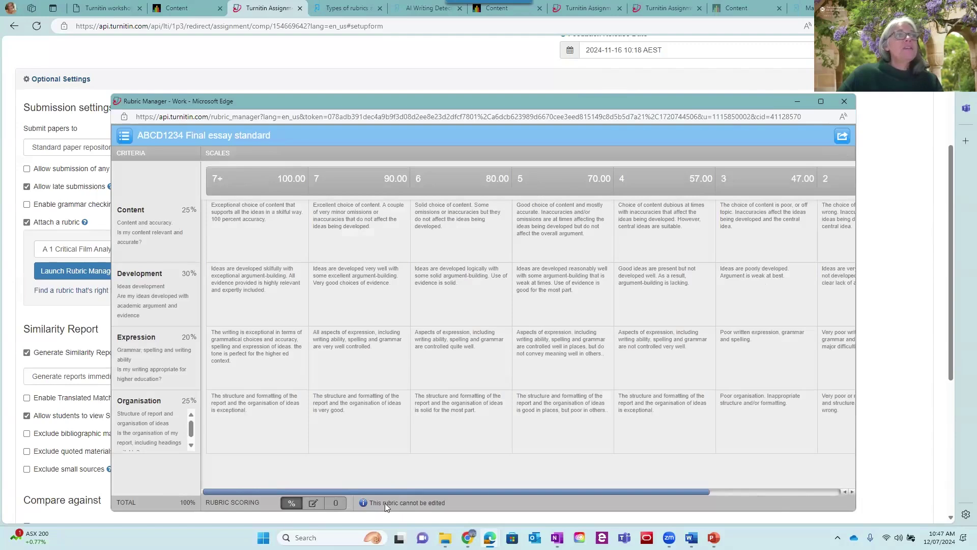
pyautogui.moveTo(411, 481)
pyautogui.mouseDown()
pyautogui.moveTo(359, 492)
pyautogui.moveTo(438, 515)
pyautogui.moveTo(411, 479)
pyautogui.mouseUp()
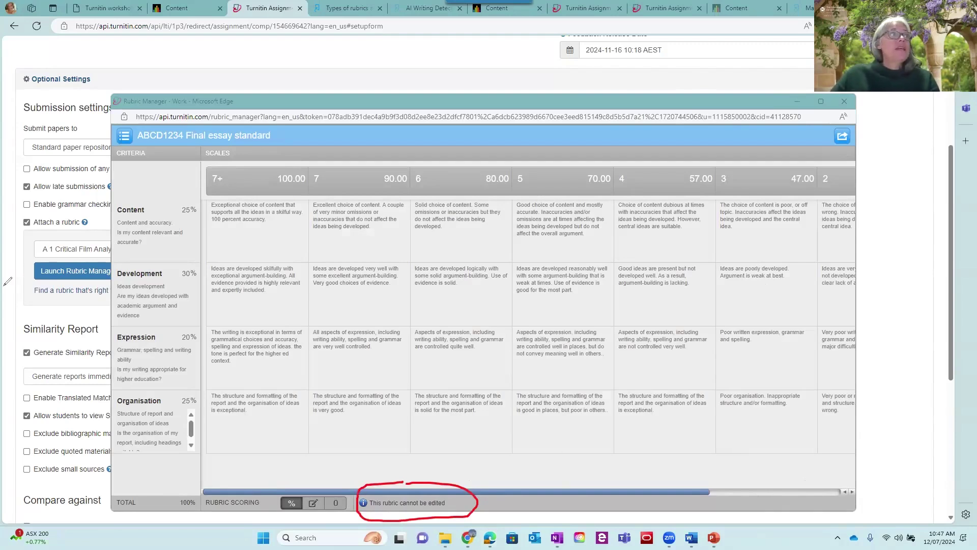
pyautogui.press('e')
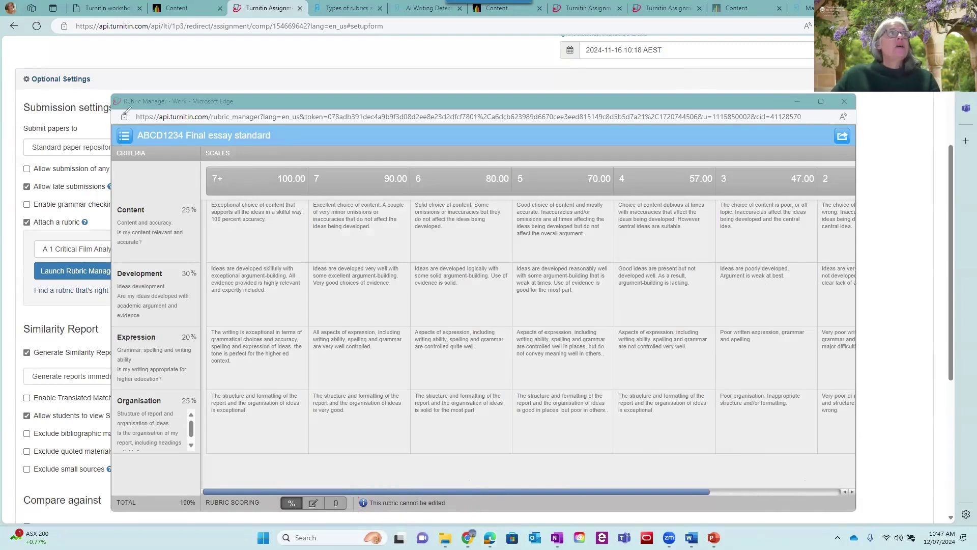
# Step: Check the duplicate and import/export options for the ABCD1234 Final essay standard rubric and close the Rubric Manager
pyautogui.click(125, 136)
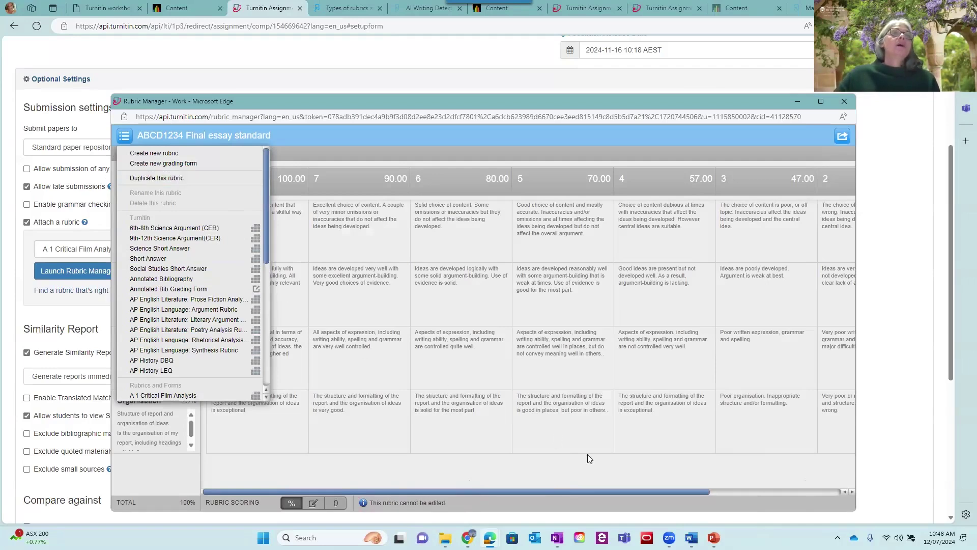
pyautogui.click(698, 339)
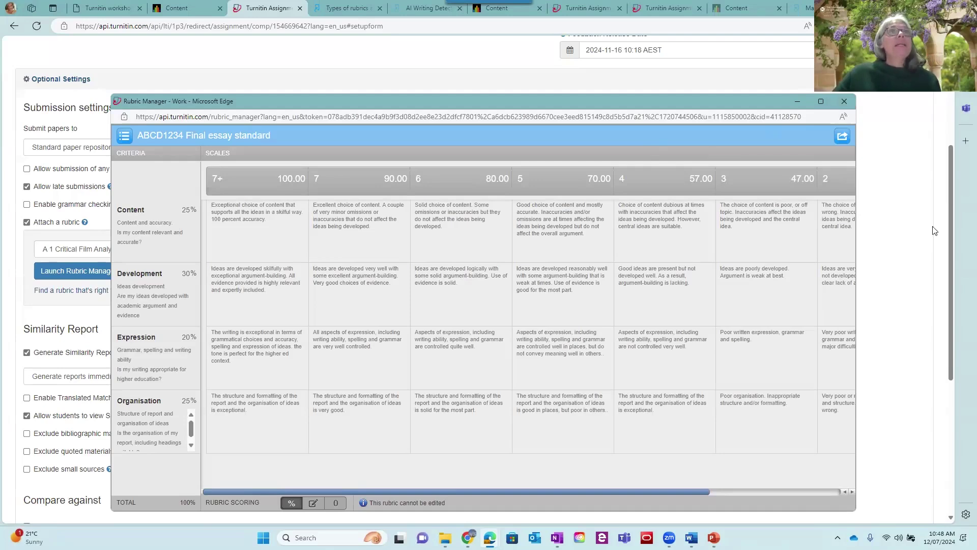
pyautogui.click(838, 141)
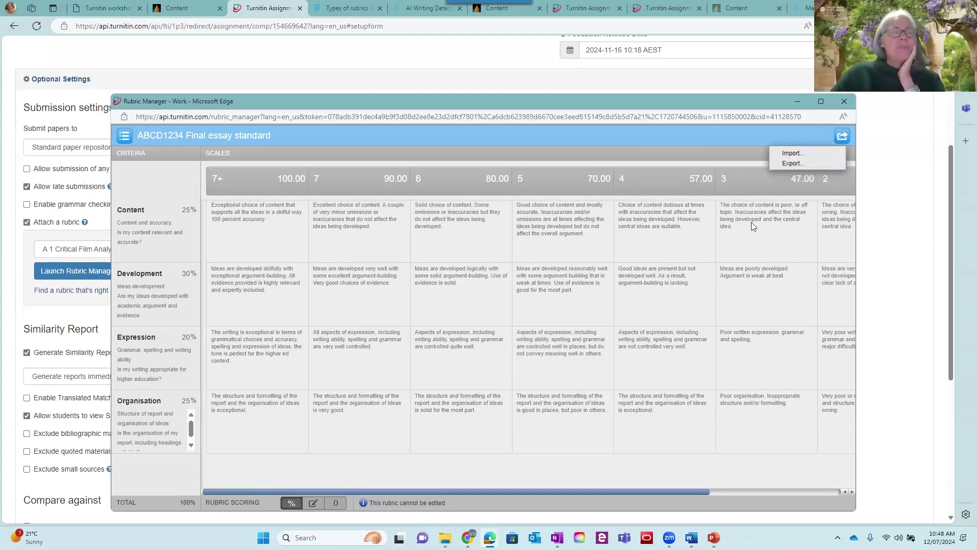
pyautogui.click(846, 104)
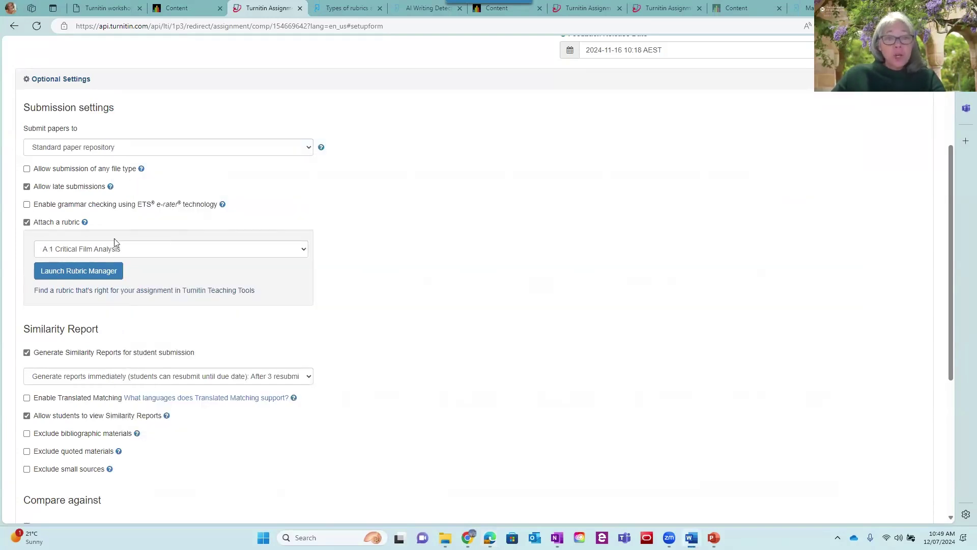
# Step: Keep the A 1 Critical Film Analysis rubric attached, exclude bibliographic materials from Similarity Reports, and submit the assignment settings
pyautogui.click(128, 252)
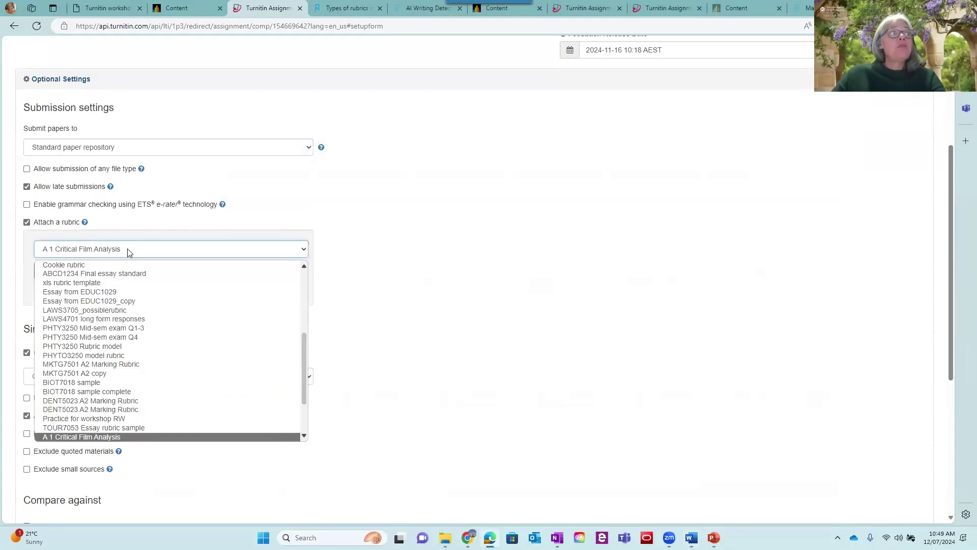
pyautogui.click(117, 437)
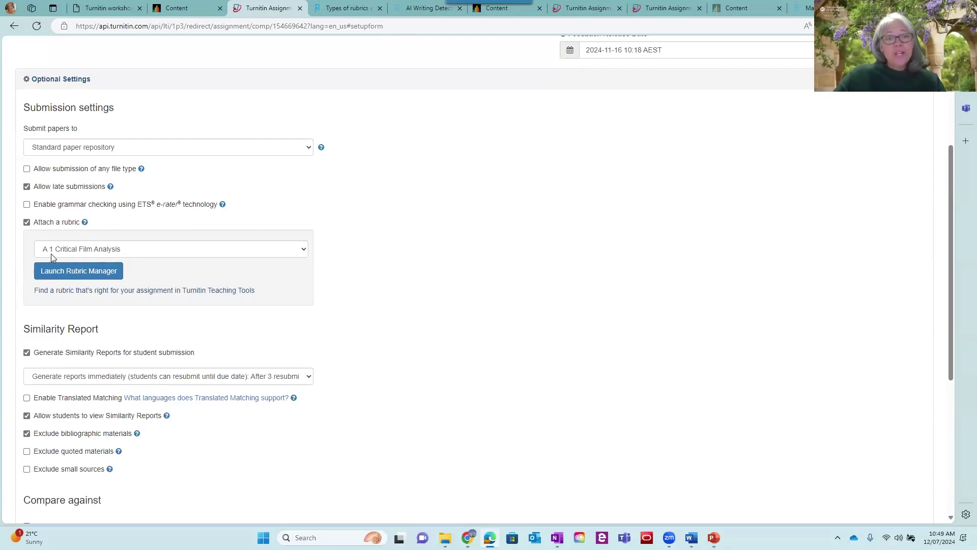
pyautogui.scroll(-5, 349, 356)
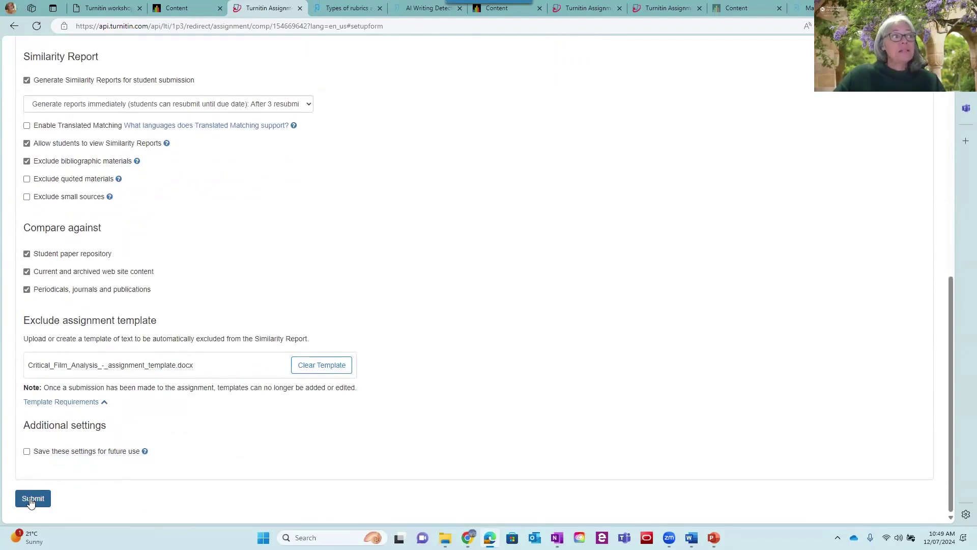
pyautogui.click(30, 500)
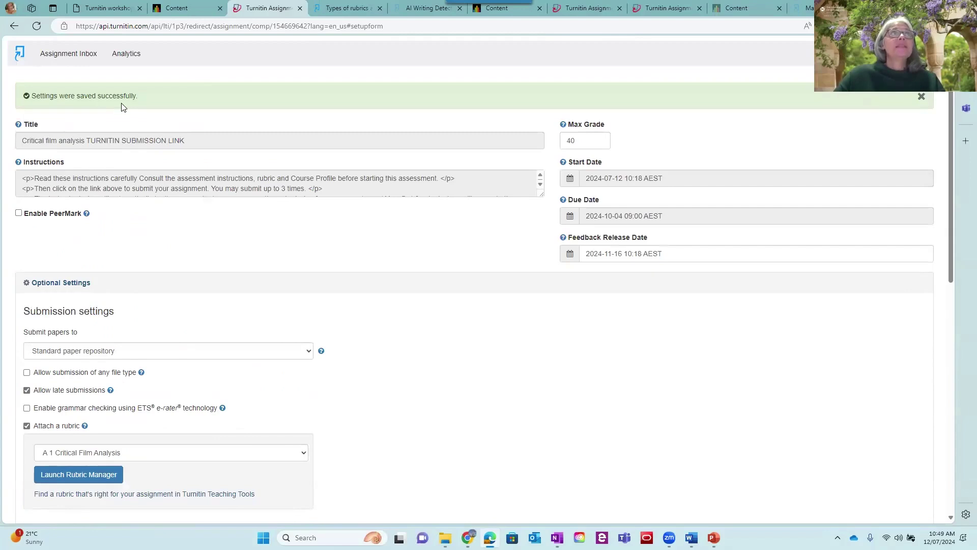
# Step: Close the Turnitin assignment settings page and reload the Turnitin workshop course in Learn.UQ
pyautogui.click(300, 9)
pyautogui.click(181, 10)
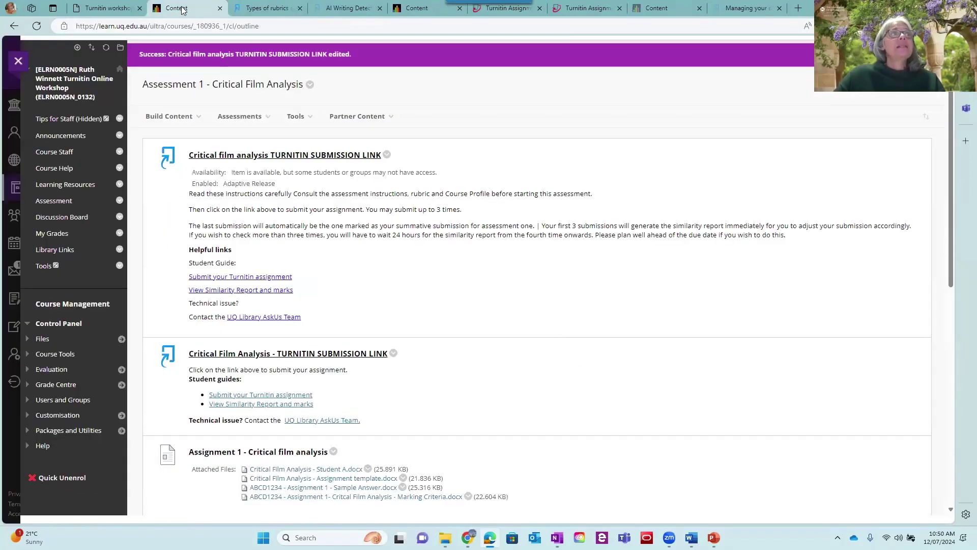
pyautogui.click(193, 27)
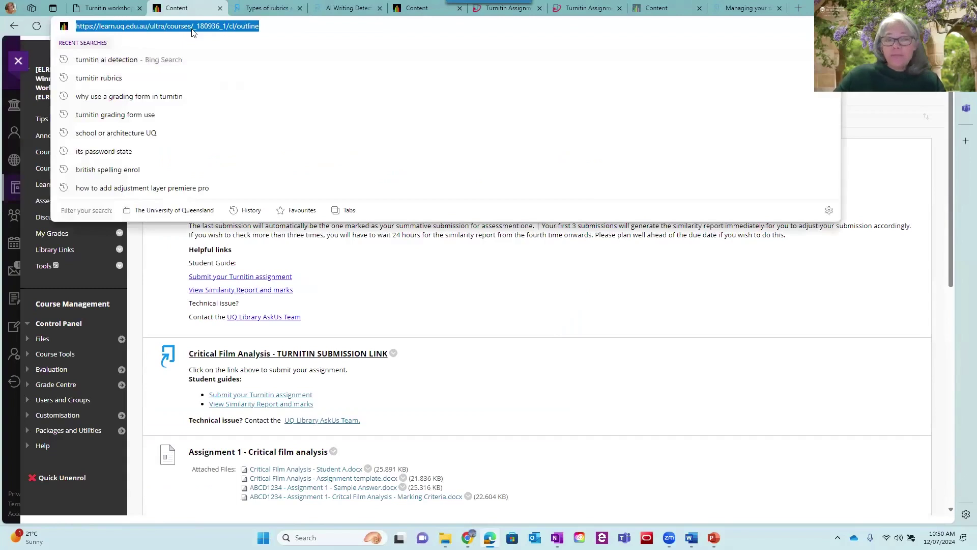
pyautogui.press('Return')
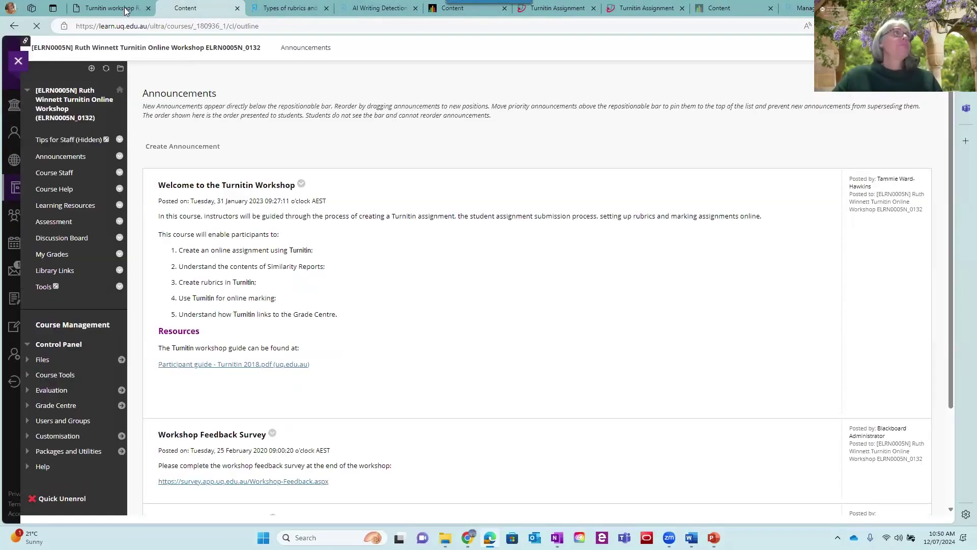
# Step: Switch to the workshop slides and advance past Optional settings to the slide on rubric benefits and types
pyautogui.click(103, 6)
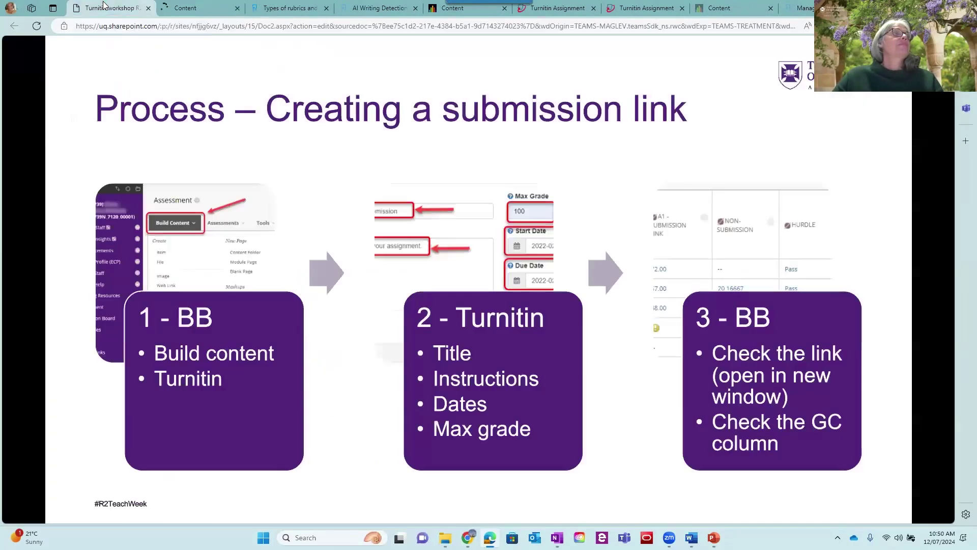
pyautogui.click(326, 461)
pyautogui.click(335, 469)
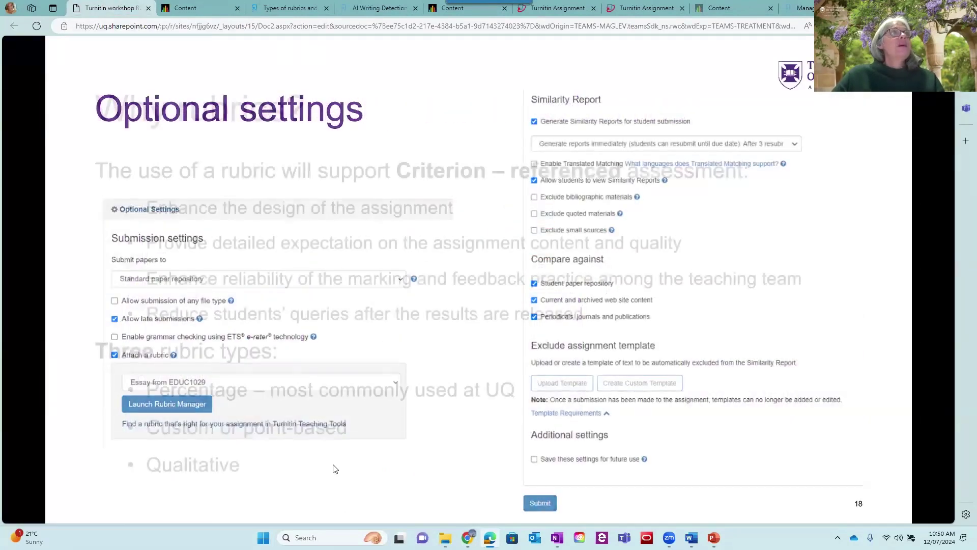
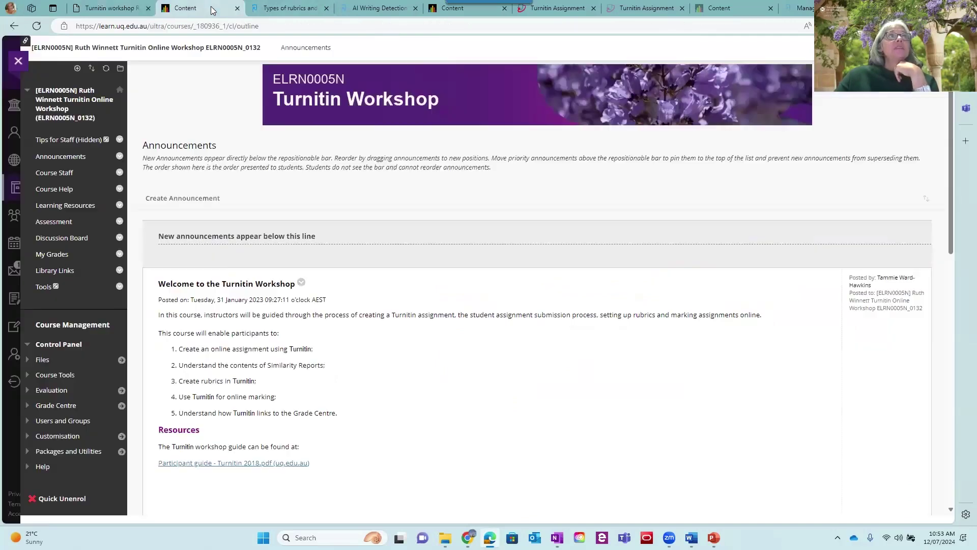
# Step: Return to the Learn.UQ course and open the Critical film analysis TURNITIN SUBMISSION LINK in the Assessment 1 - Critical Film Analysis folder
pyautogui.click(54, 222)
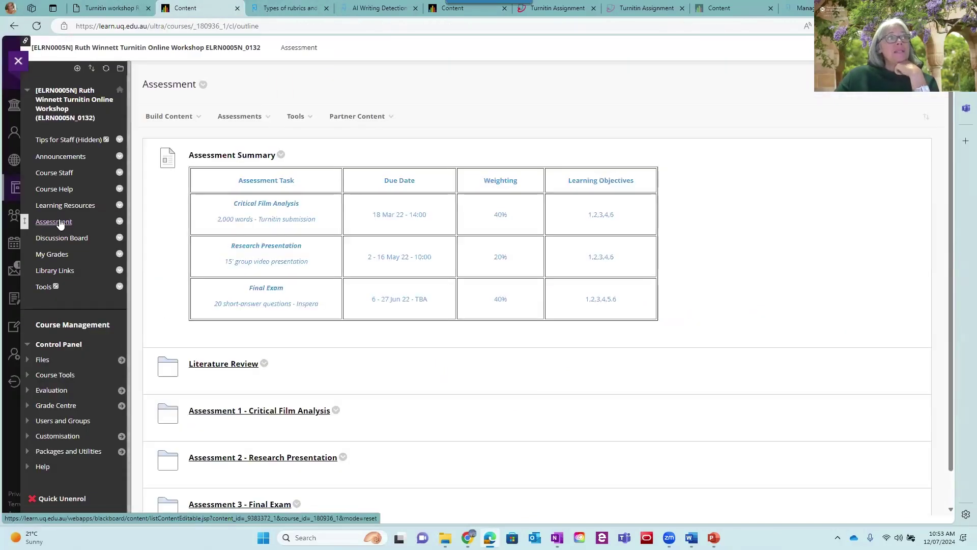
pyautogui.click(248, 413)
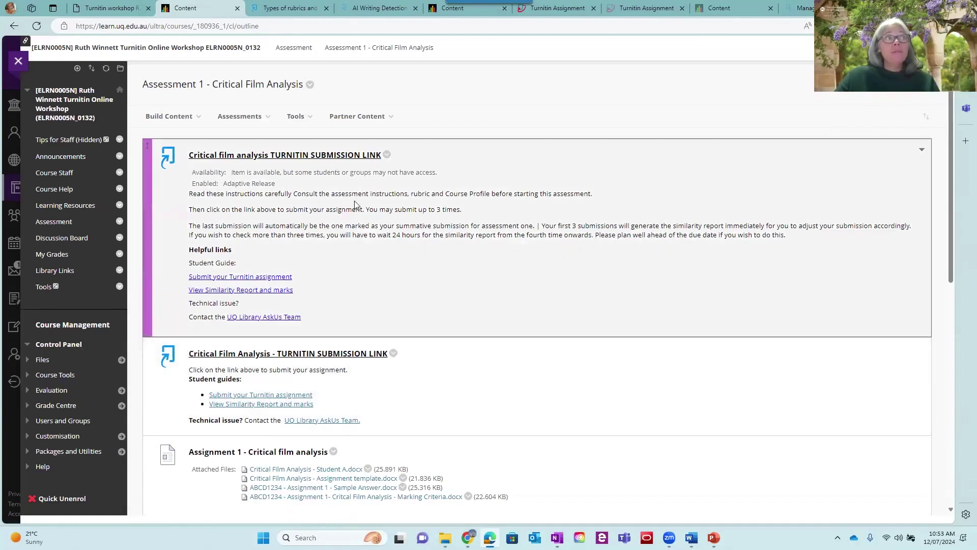
pyautogui.click(319, 157)
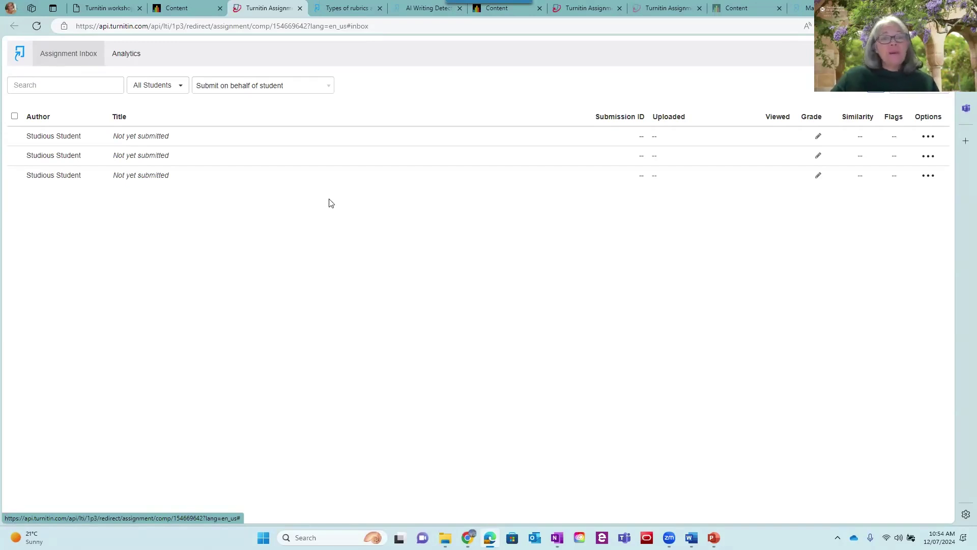
# Step: Start a submission on behalf of the first student and upload Critical Film Analysis - Student B.docx for review
pyautogui.click(316, 90)
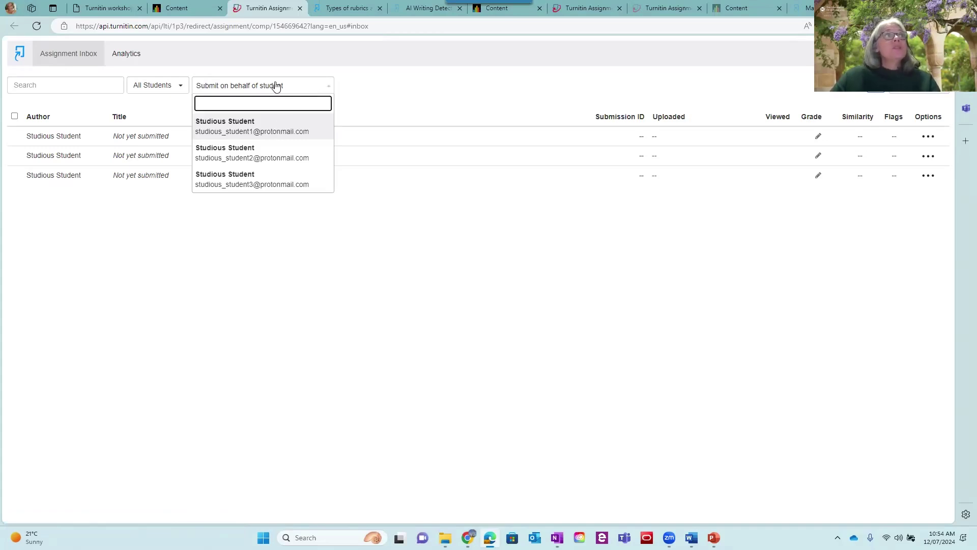
pyautogui.click(262, 129)
pyautogui.click(595, 209)
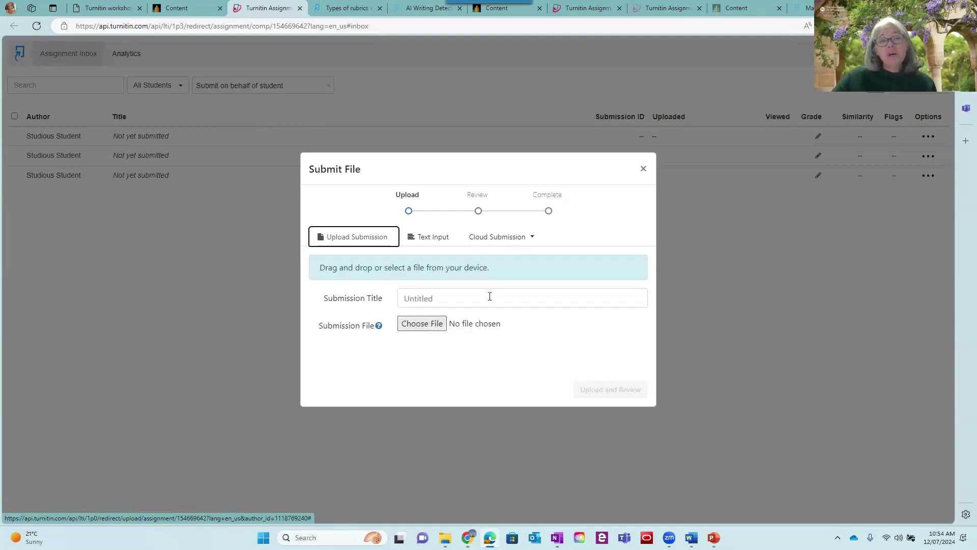
pyautogui.click(425, 325)
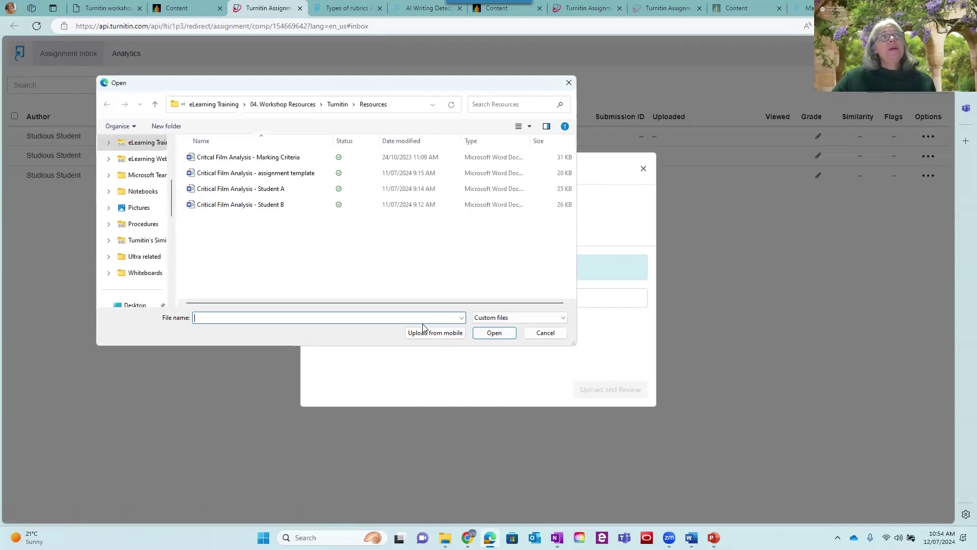
pyautogui.click(277, 208)
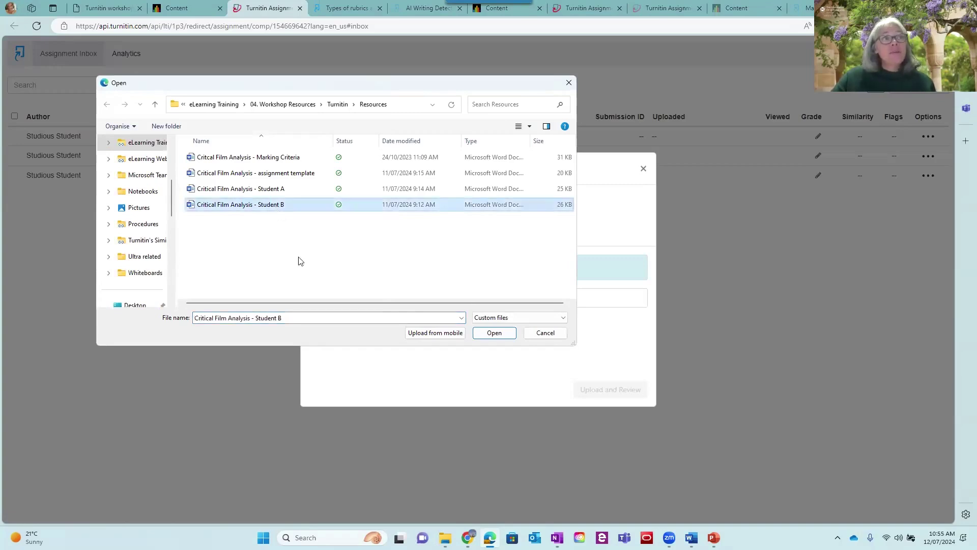
pyautogui.click(494, 333)
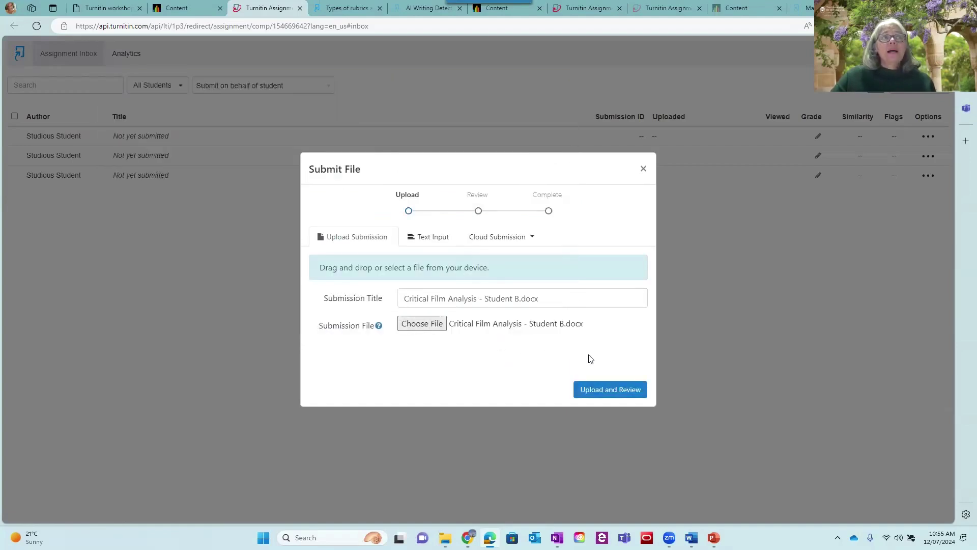
pyautogui.click(606, 390)
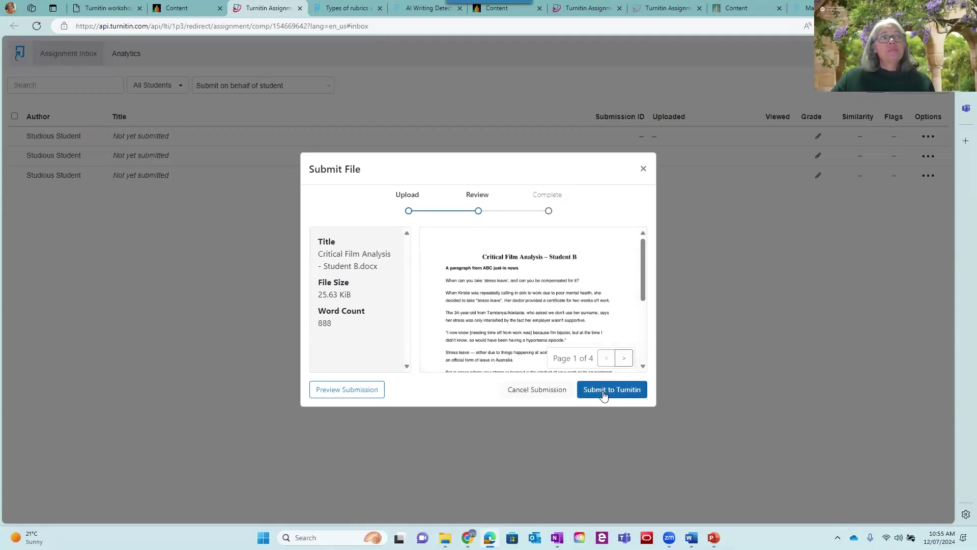
# Step: Review the title and page through the preview of the Student B document, closing it without submitting to Turnitin
pyautogui.moveTo(364, 267); pyautogui.dragTo(320, 256)
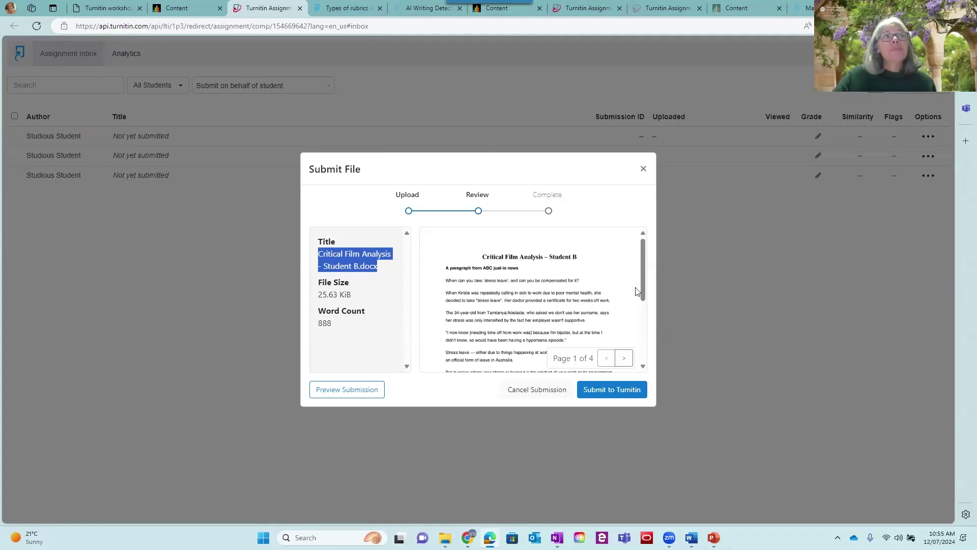
pyautogui.scroll(-3, 644, 299)
pyautogui.click(624, 358)
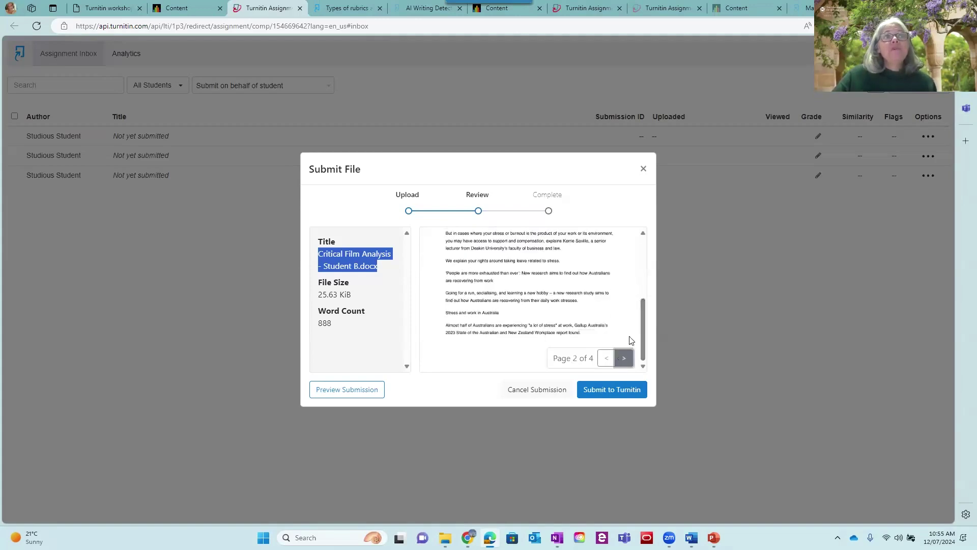
pyautogui.click(623, 358)
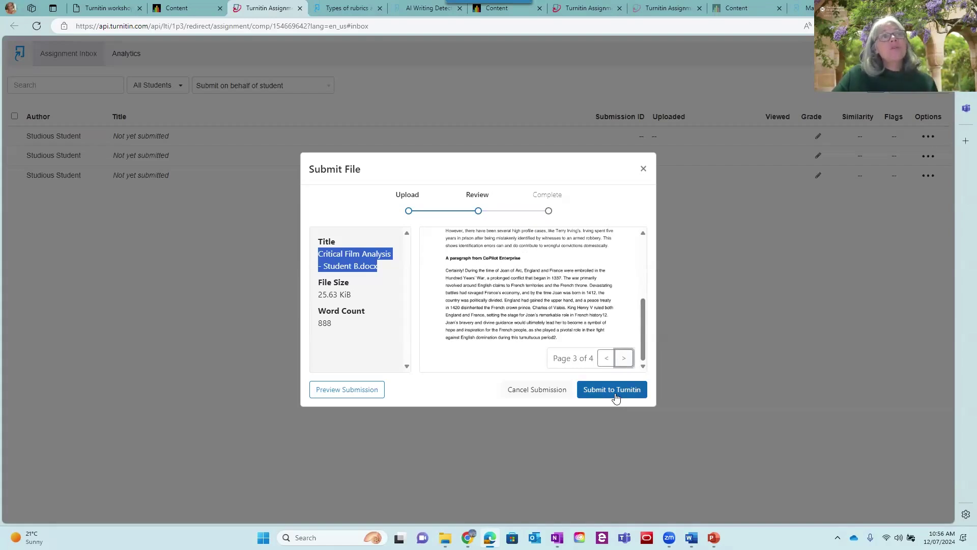
pyautogui.click(644, 169)
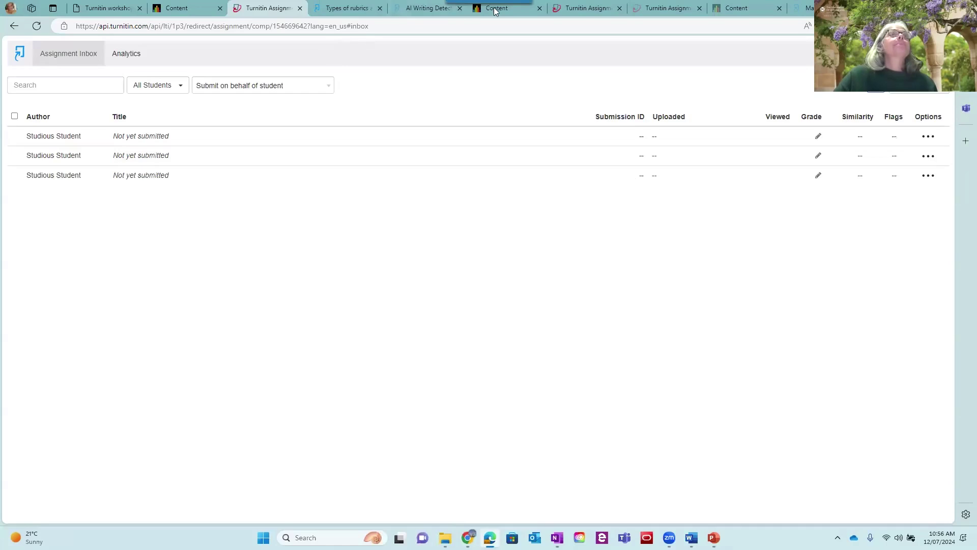
# Step: Switch to the workshop slides and advance to the Pause the recording slide
pyautogui.click(121, 9)
pyautogui.click(467, 395)
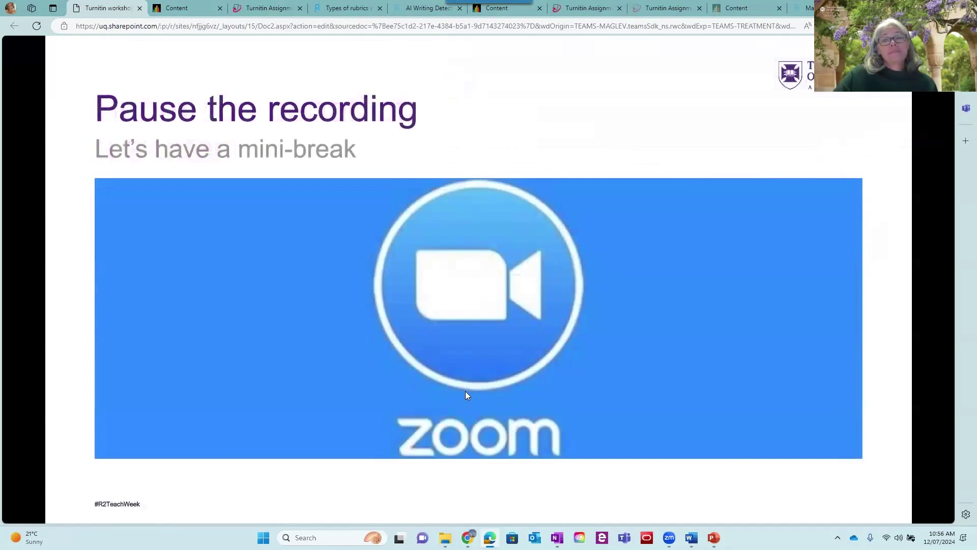
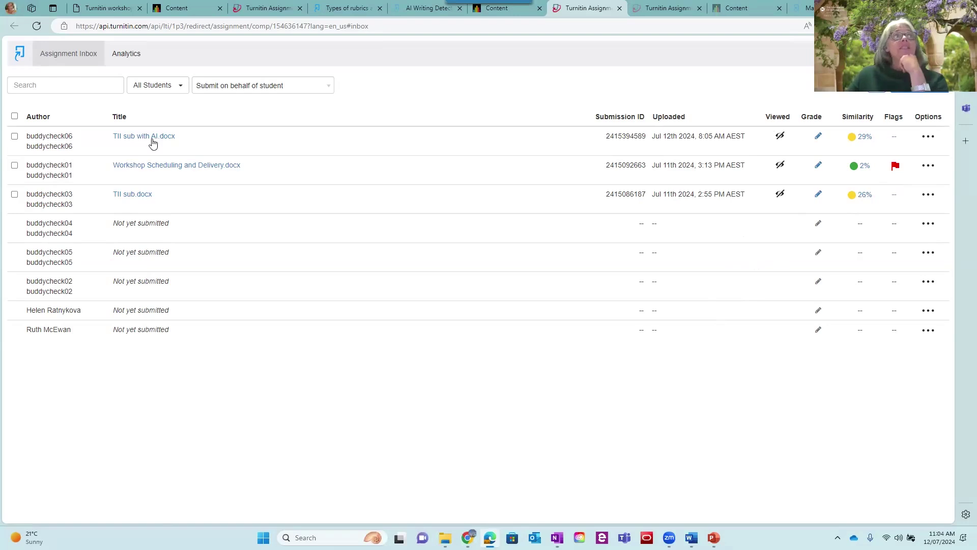
# Step: Open the similarity report for TII sub with AI.docx and move its window towards the middle of the screen
pyautogui.click(865, 138)
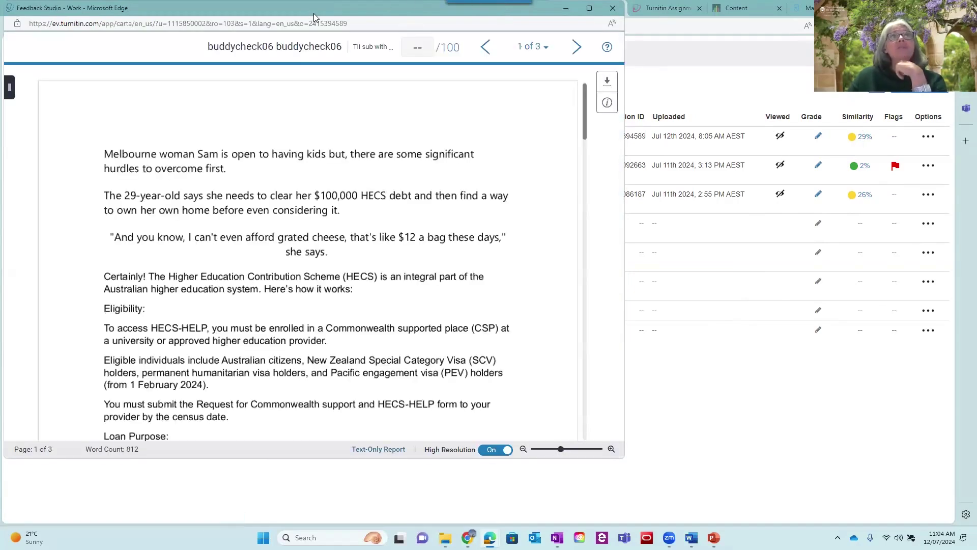
pyautogui.moveTo(314, 17); pyautogui.dragTo(503, 67)
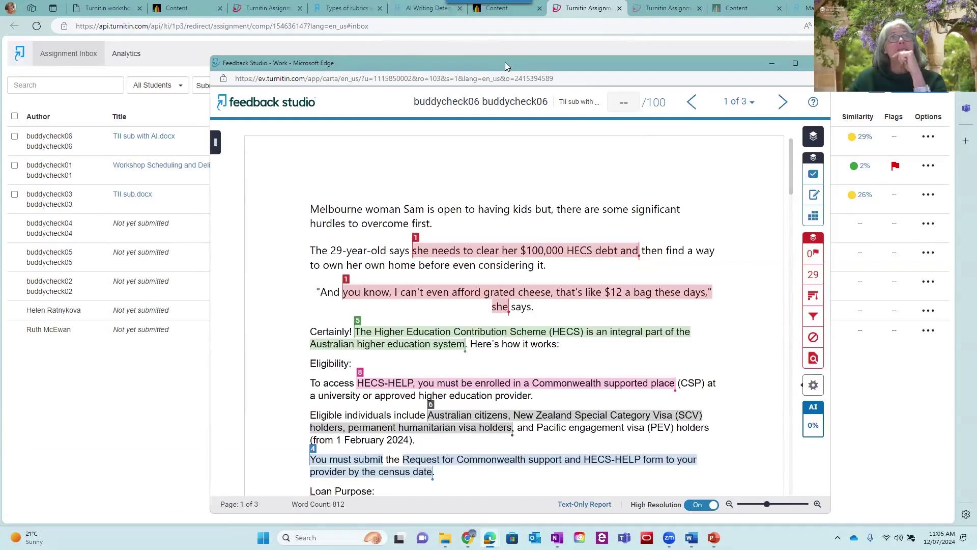
pyautogui.moveTo(501, 65); pyautogui.dragTo(485, 56)
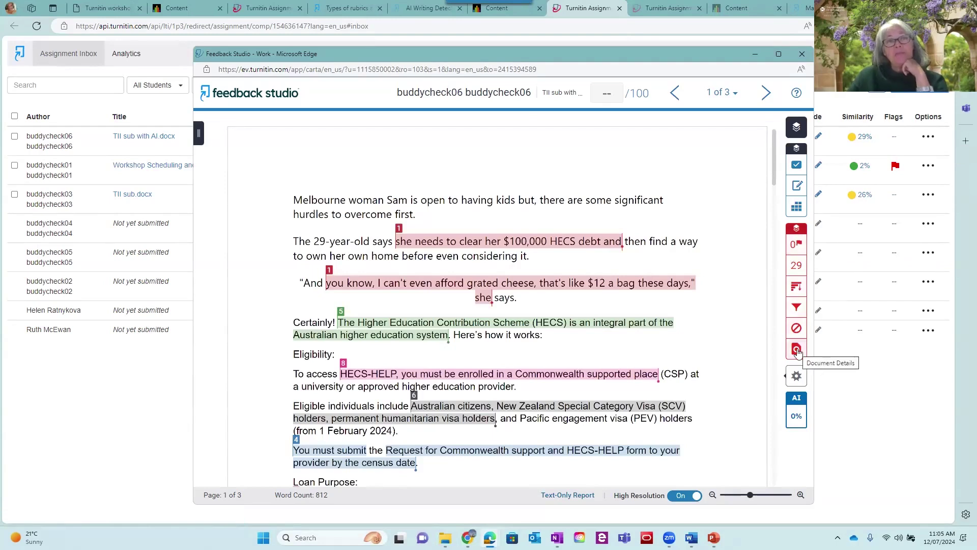
pyautogui.click(797, 265)
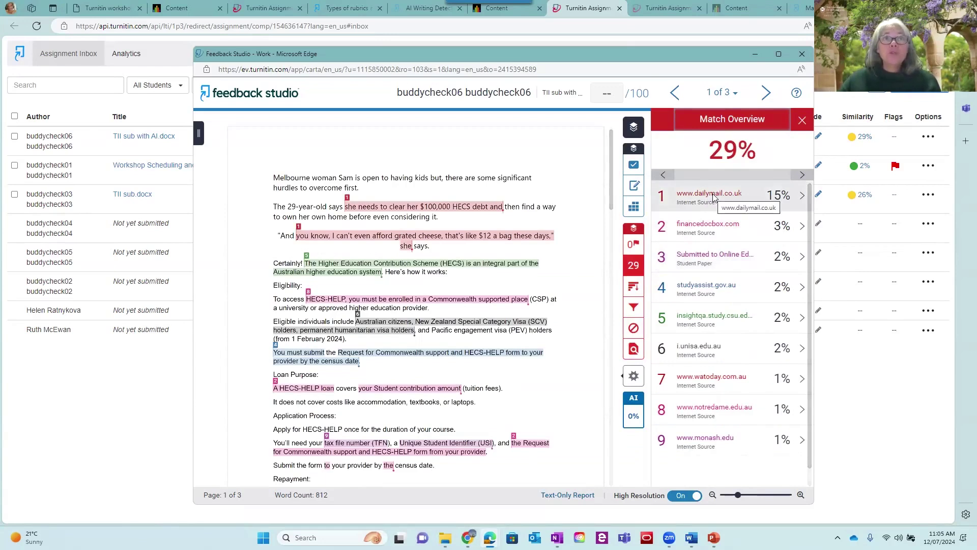
pyautogui.click(802, 200)
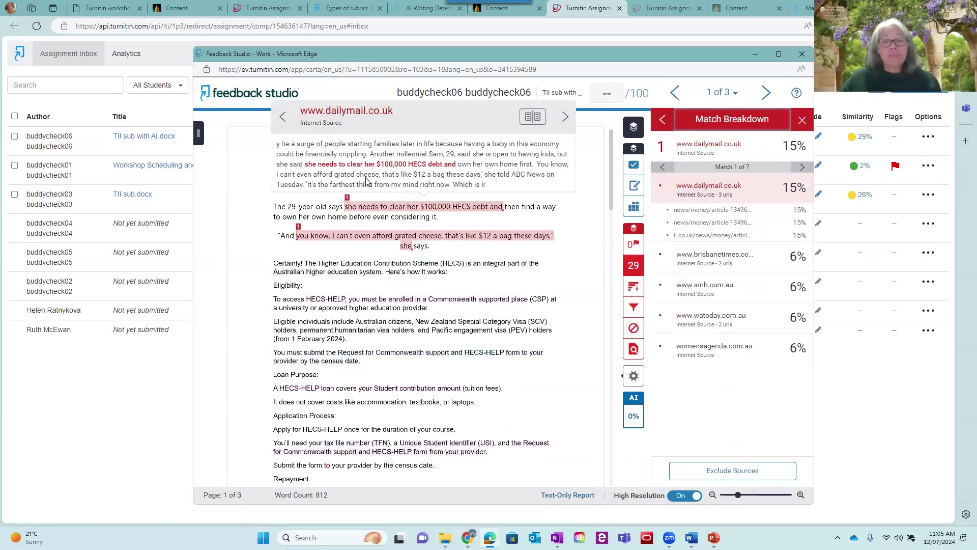
pyautogui.click(533, 116)
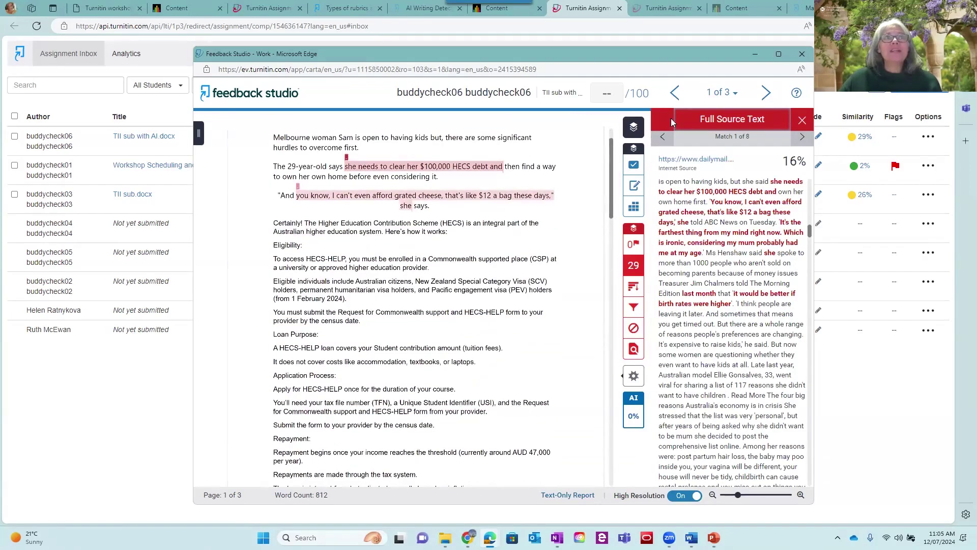
pyautogui.click(662, 136)
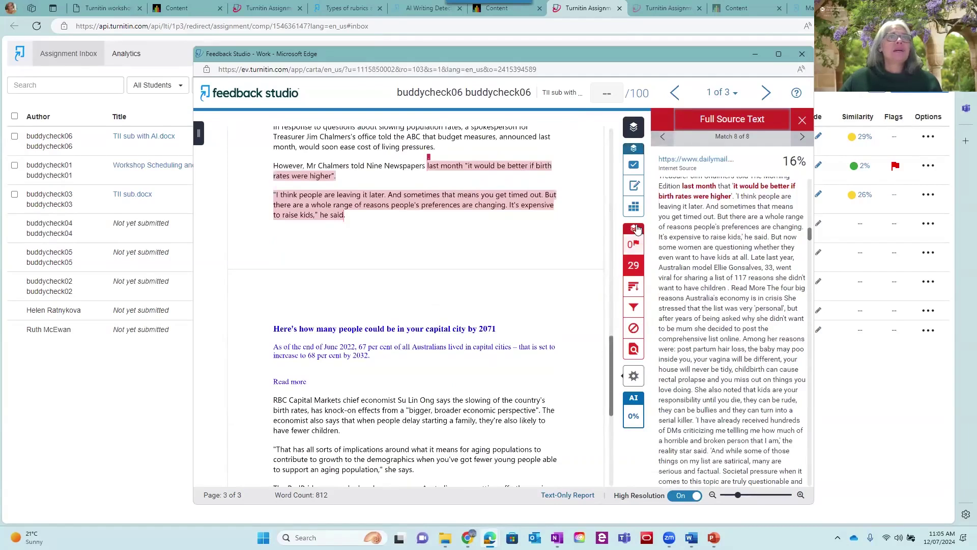
pyautogui.click(633, 245)
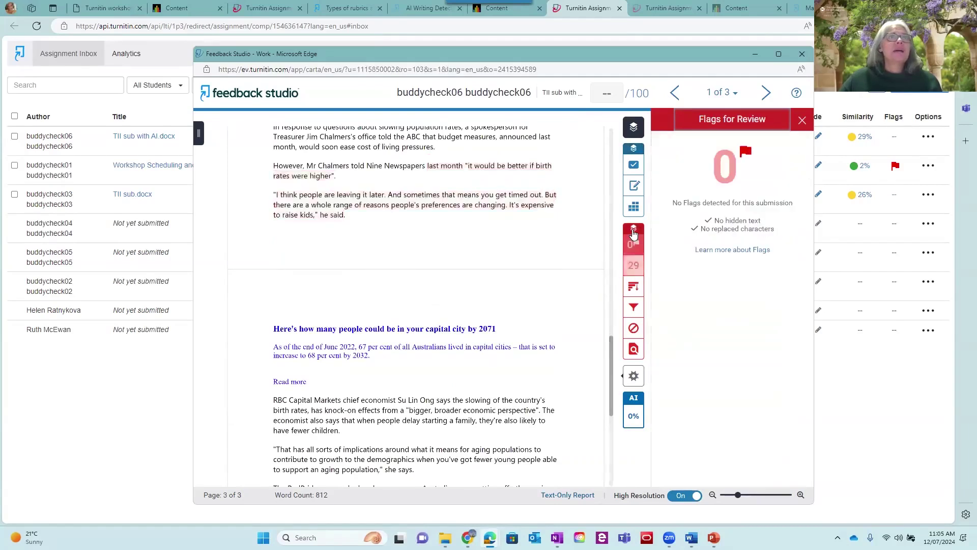
pyautogui.click(633, 234)
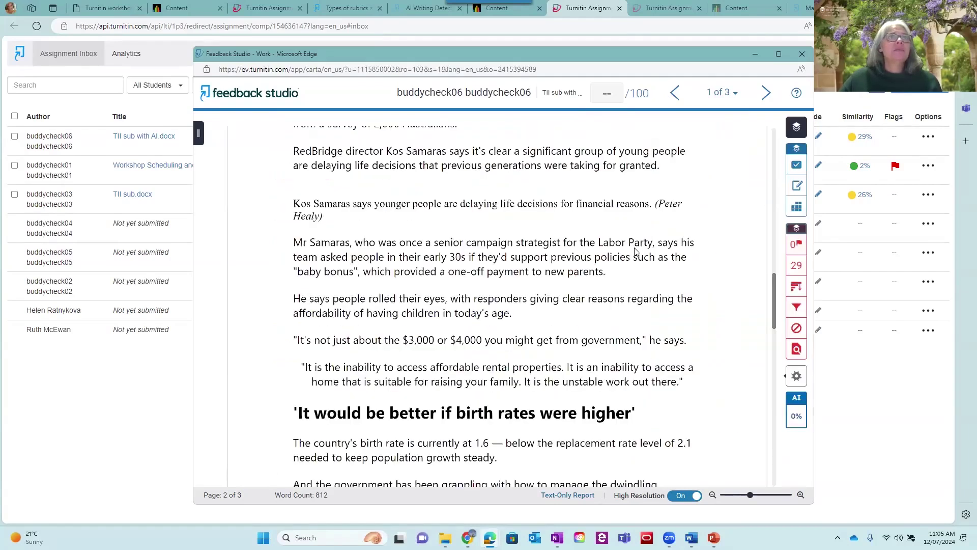
pyautogui.click(797, 265)
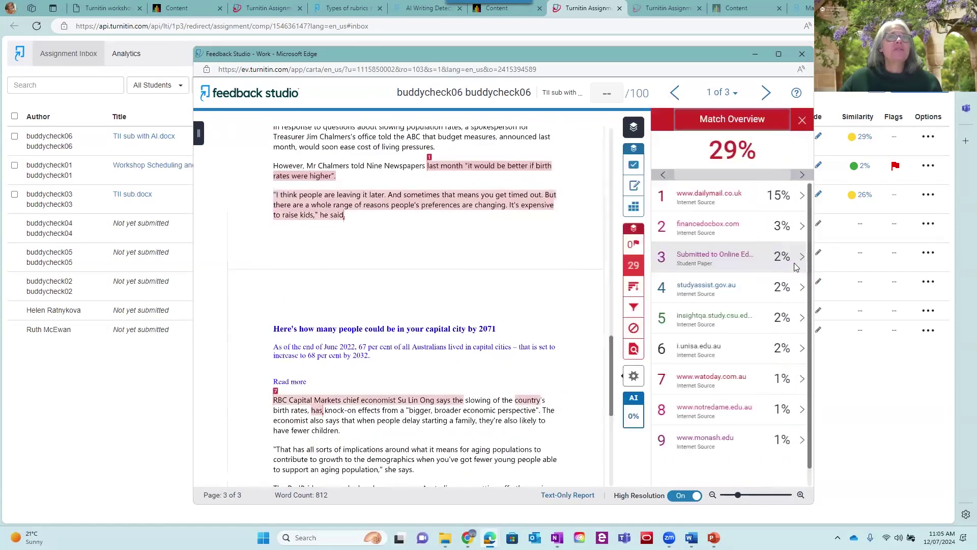
pyautogui.click(726, 196)
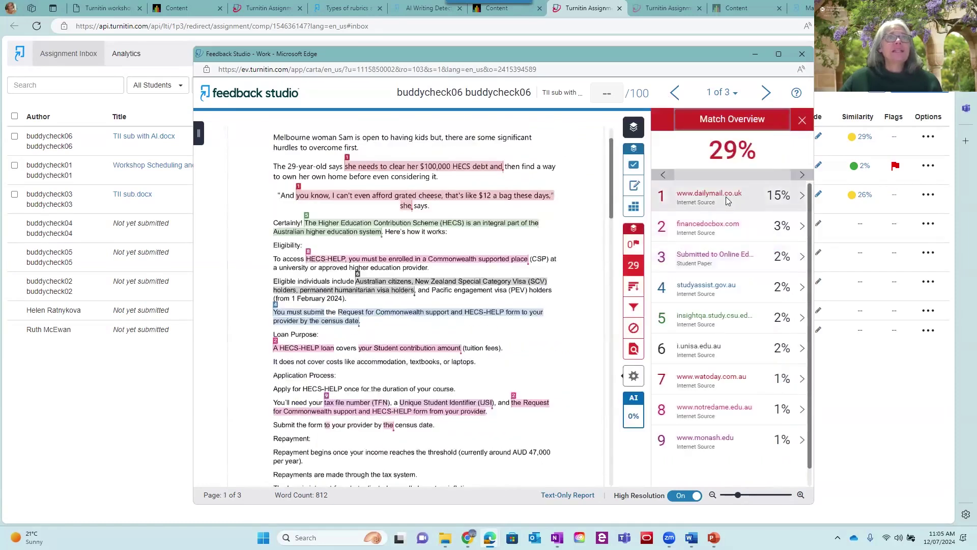
pyautogui.click(803, 197)
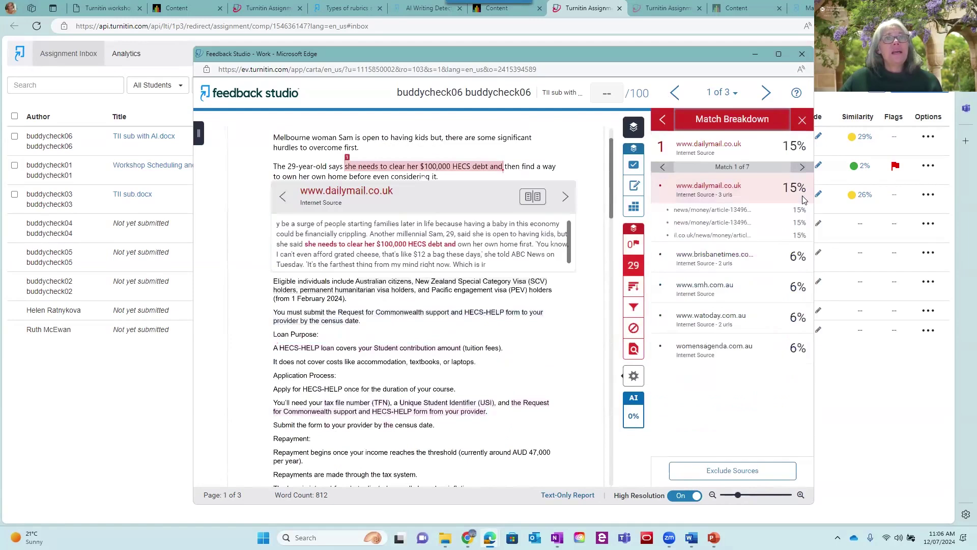
pyautogui.click(535, 197)
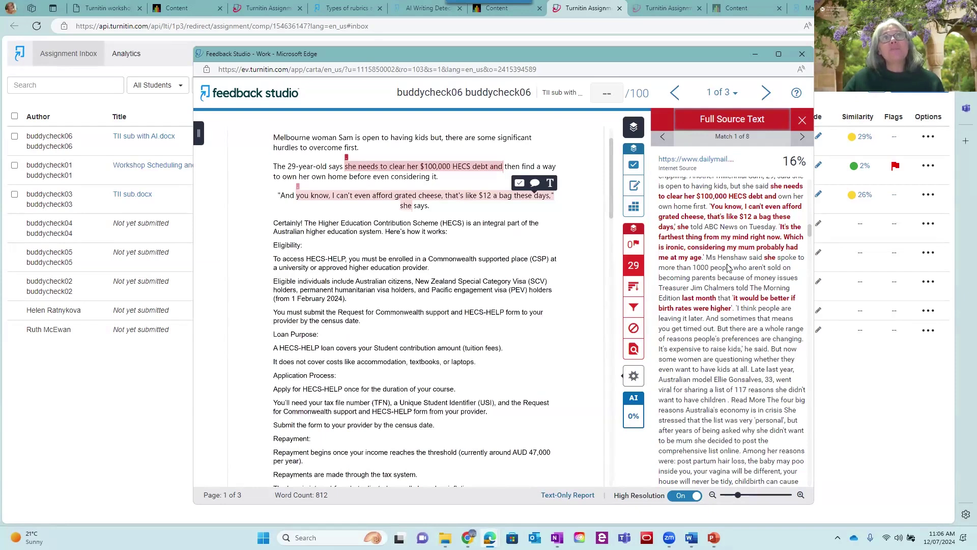
# Step: Go back to the Match Overview and view the financedocbox.com match under Loan Purpose in the document
pyautogui.click(799, 130)
pyautogui.click(636, 262)
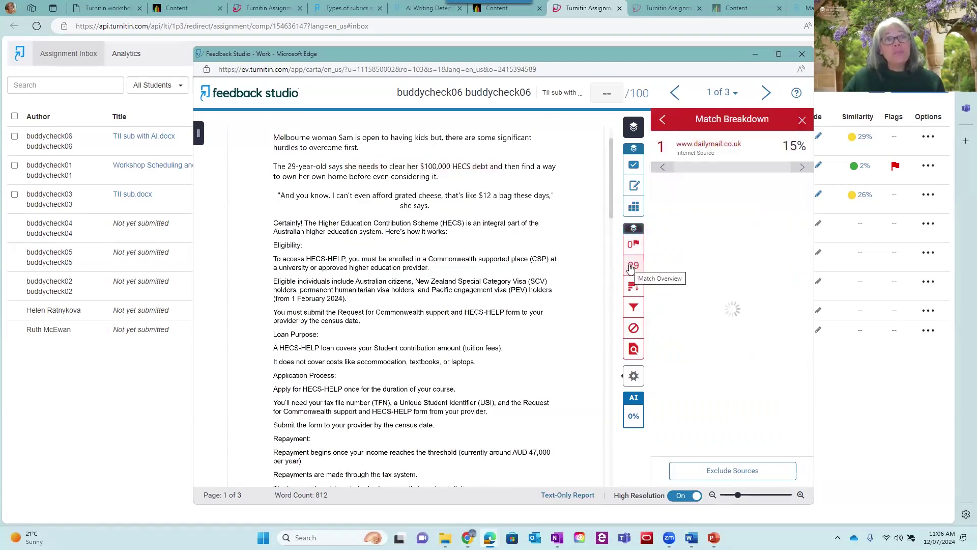
pyautogui.rightClick(631, 269)
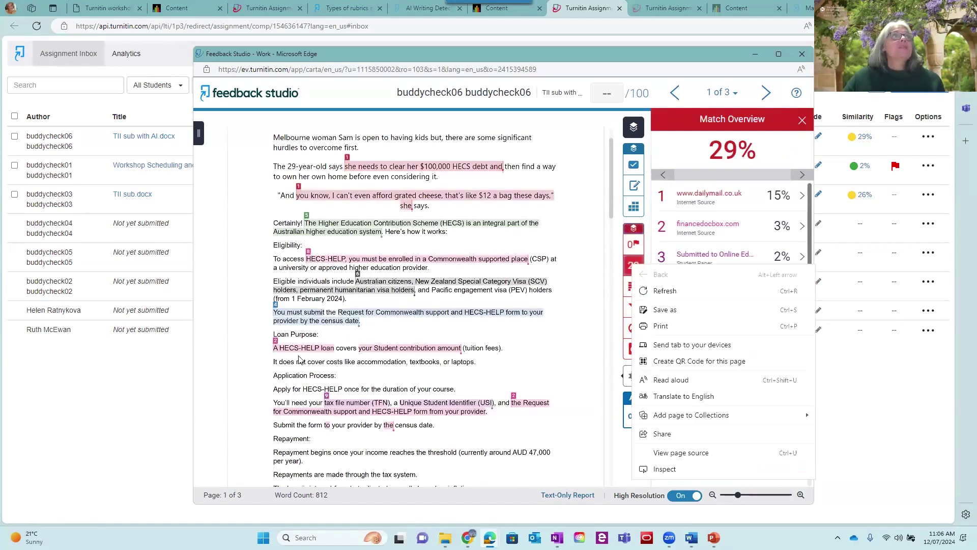
pyautogui.click(412, 351)
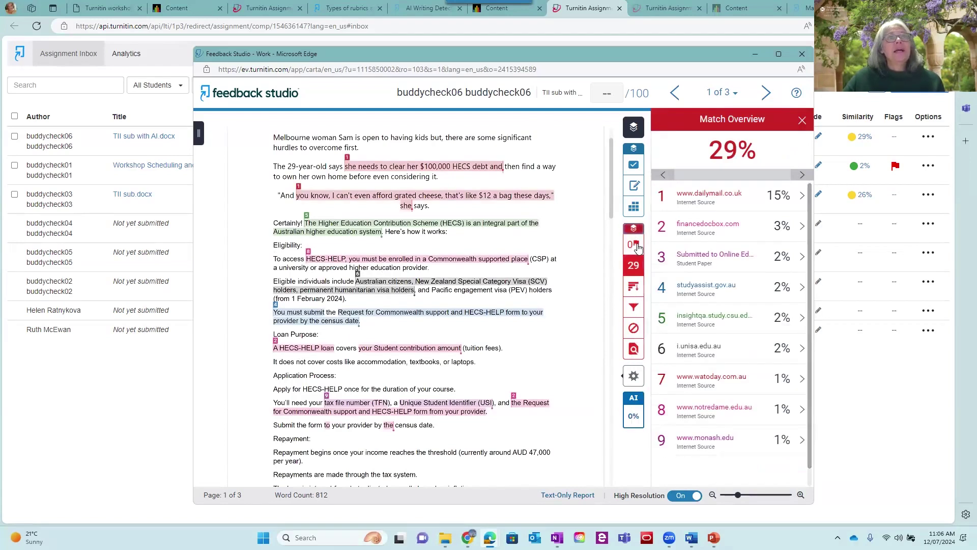
pyautogui.click(277, 345)
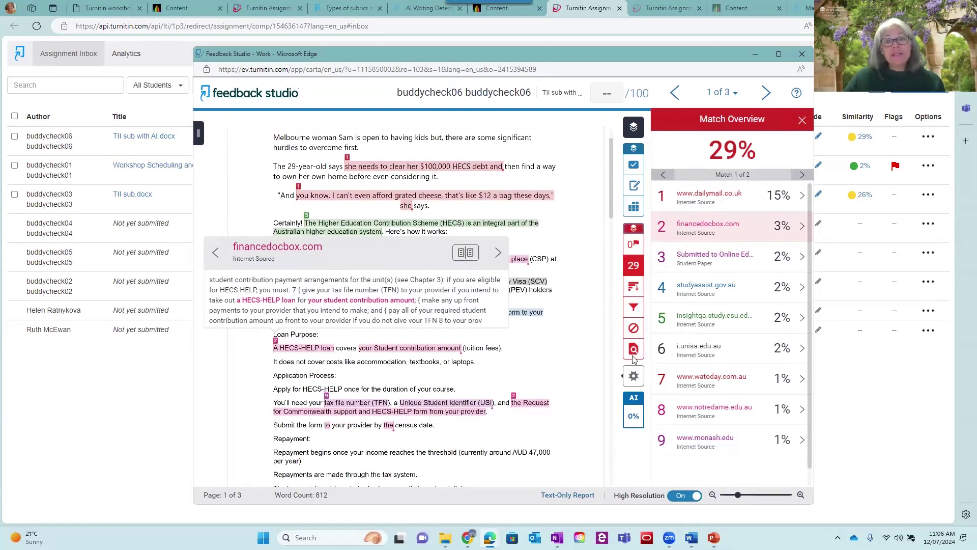
# Step: Review the report's Flags, Match Overview, All Sources, and Filters and Settings, and close the report after hiding the similarity layer
pyautogui.click(633, 246)
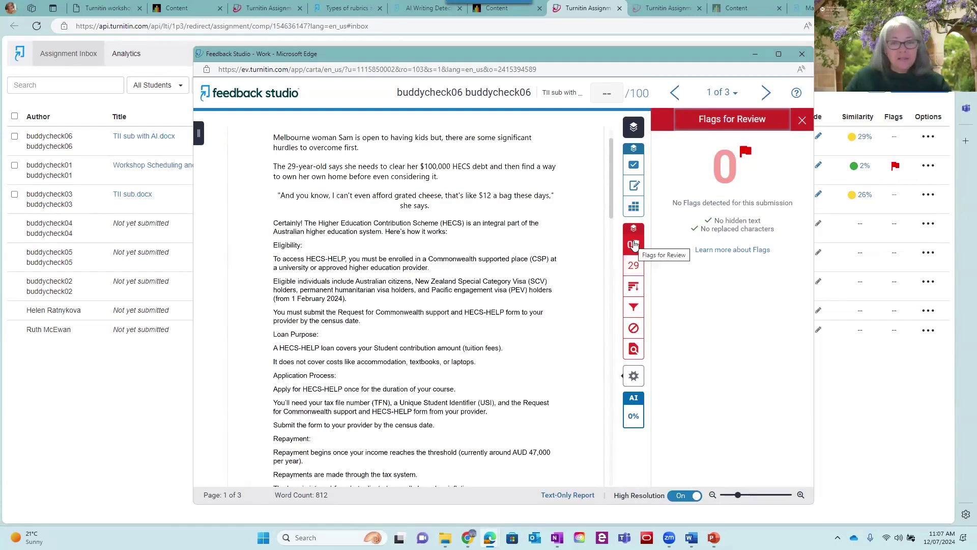
pyautogui.click(634, 267)
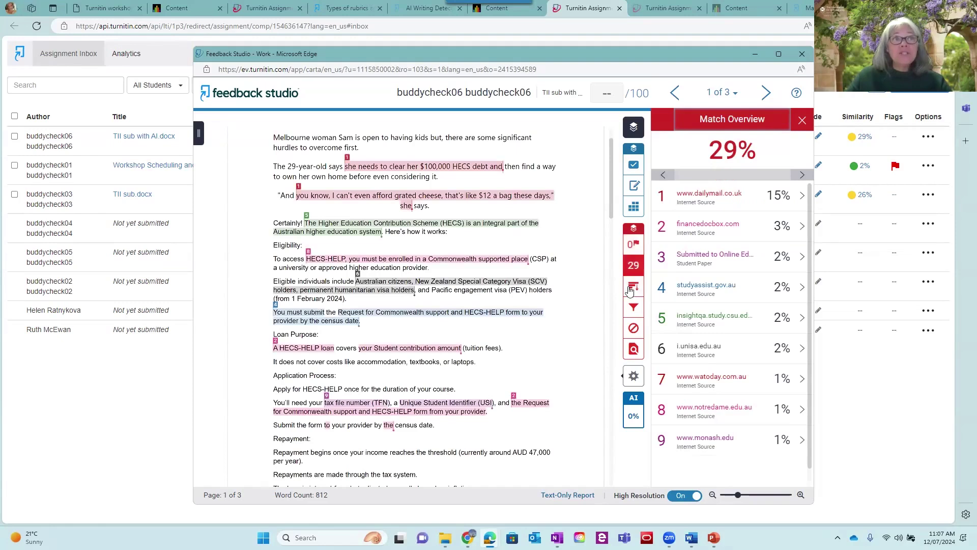
pyautogui.click(634, 288)
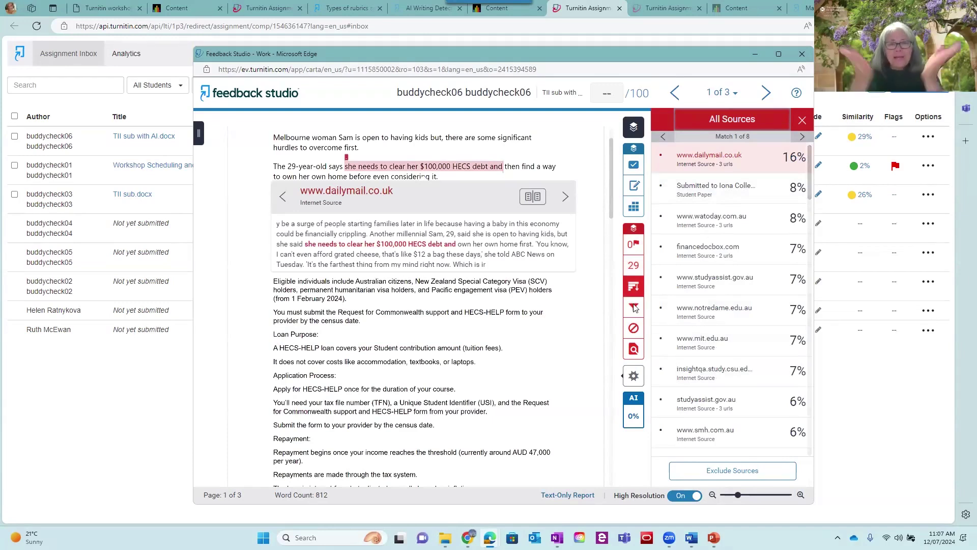
pyautogui.click(634, 307)
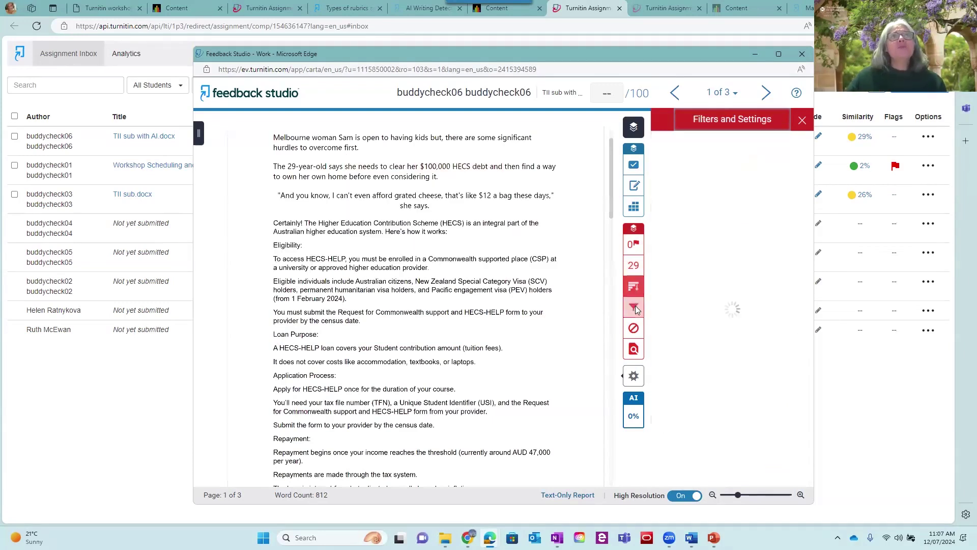
pyautogui.click(798, 149)
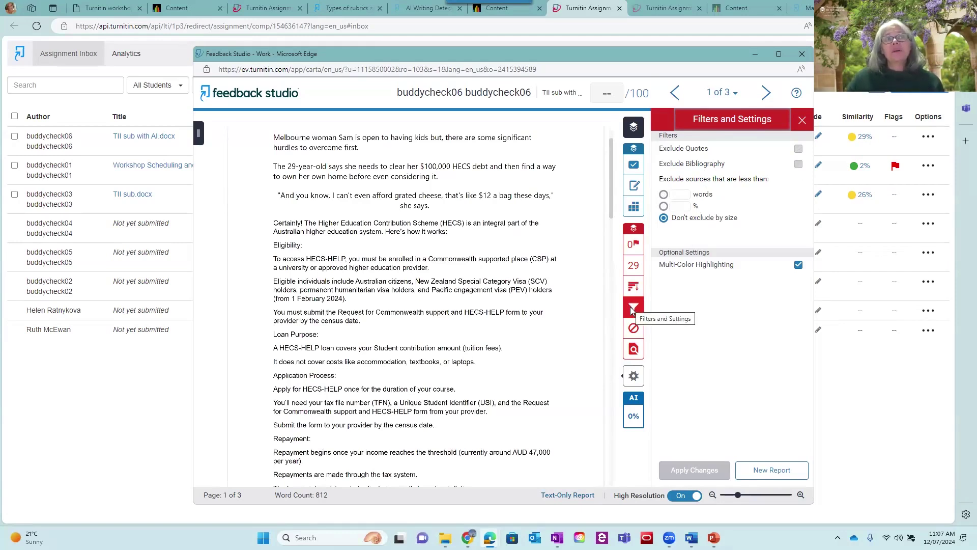
pyautogui.click(635, 231)
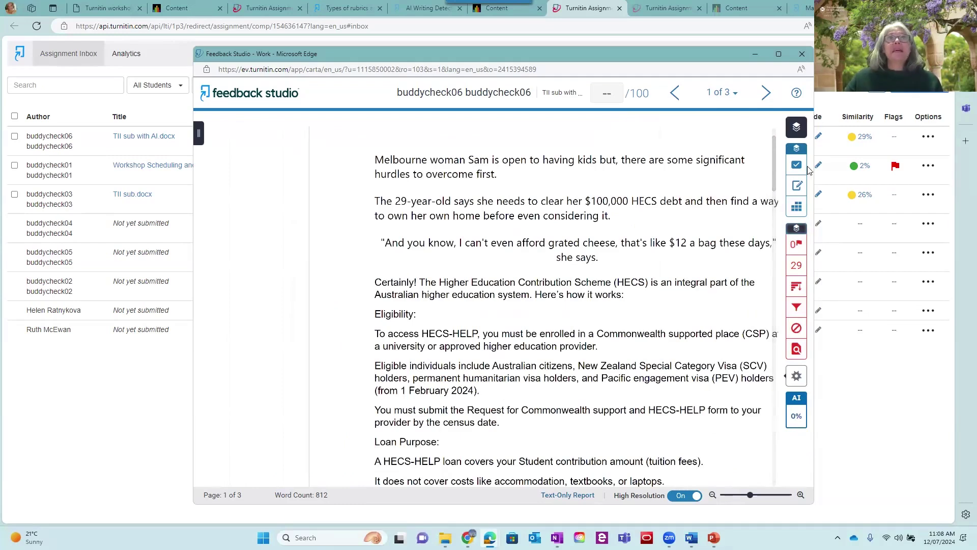
pyautogui.hotkey('ctrl', 'w')
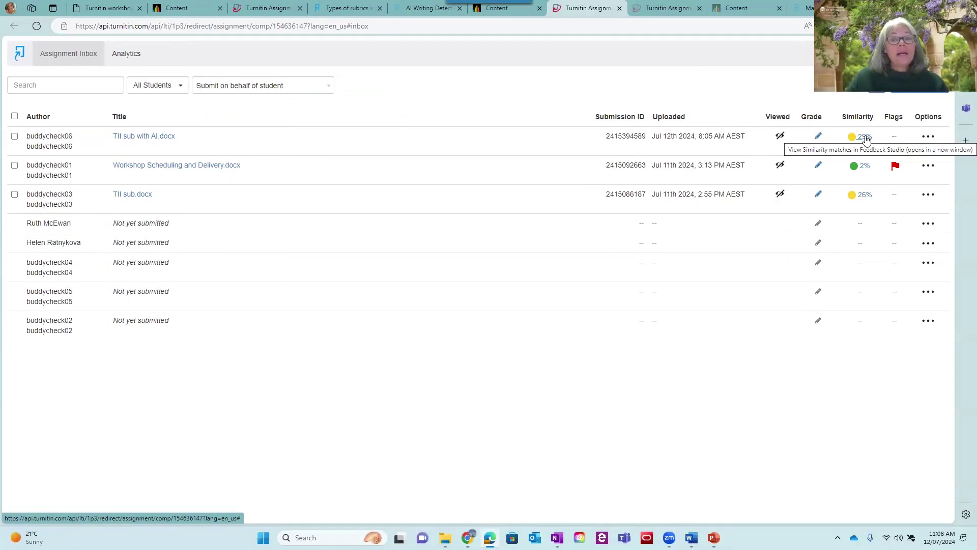
# Step: Reopen the similarity report for TII sub with AI.docx, check the AI indicator and highlight the word "Certainly" in the text
pyautogui.click(865, 138)
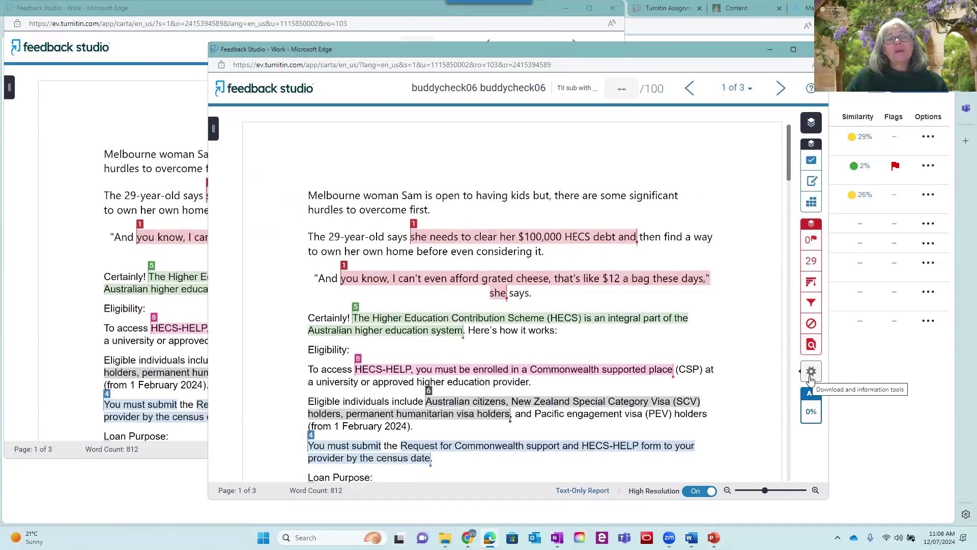
pyautogui.moveTo(809, 417)
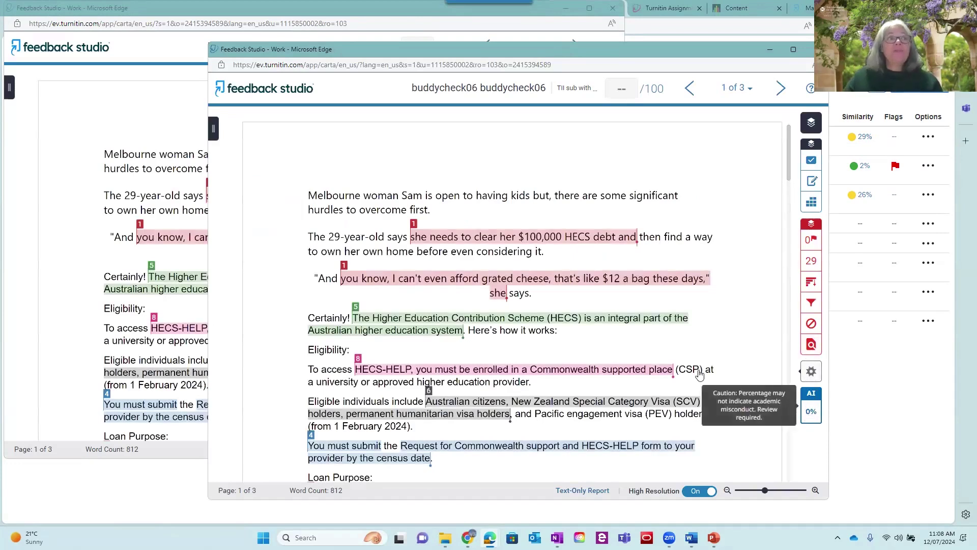
pyautogui.scroll(-1, 467, 331)
pyautogui.scroll(-3, 468, 332)
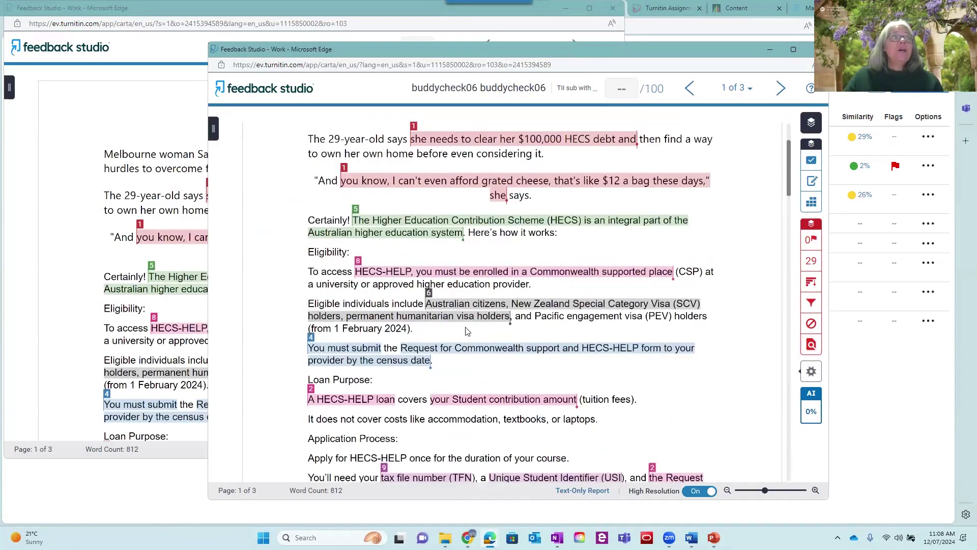
pyautogui.moveTo(308, 222); pyautogui.dragTo(338, 224)
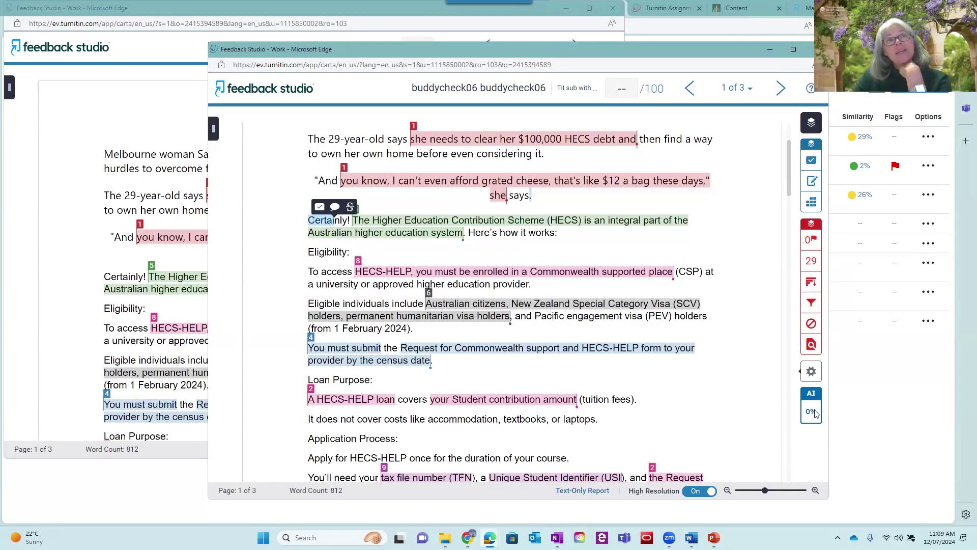
pyautogui.click(478, 320)
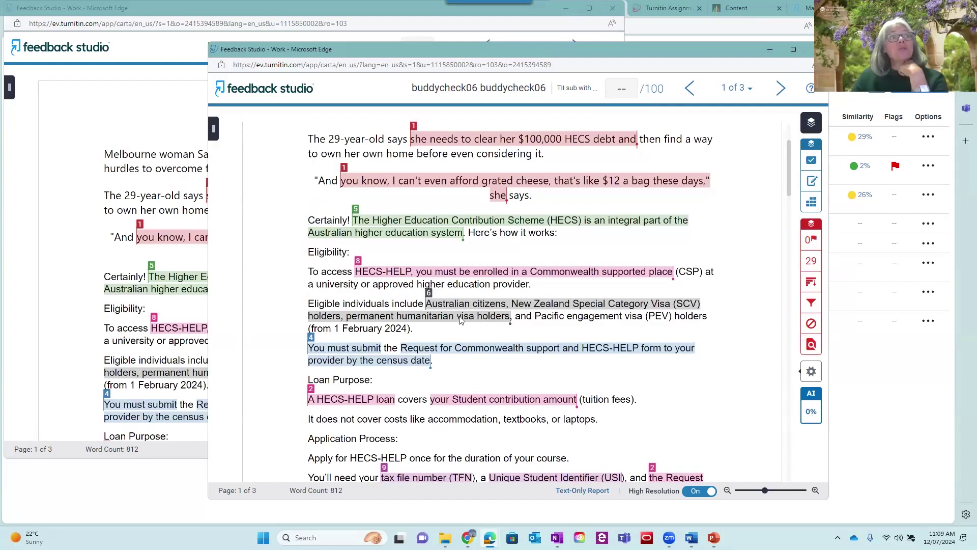
# Step: Examine the HECS-HELP passage from Eligibility through Repayment and the similarity highlights in it
pyautogui.scroll(-3, 460, 320)
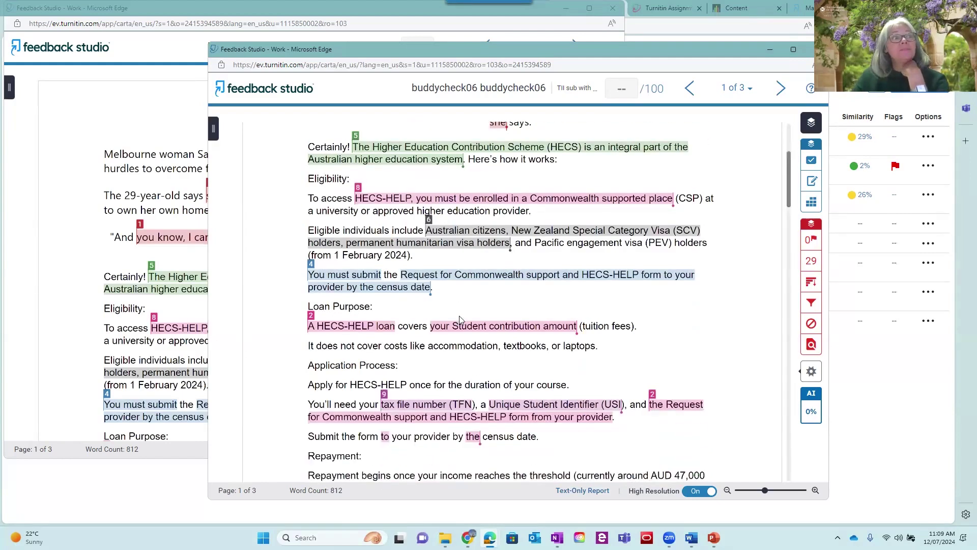
pyautogui.scroll(-7, 460, 319)
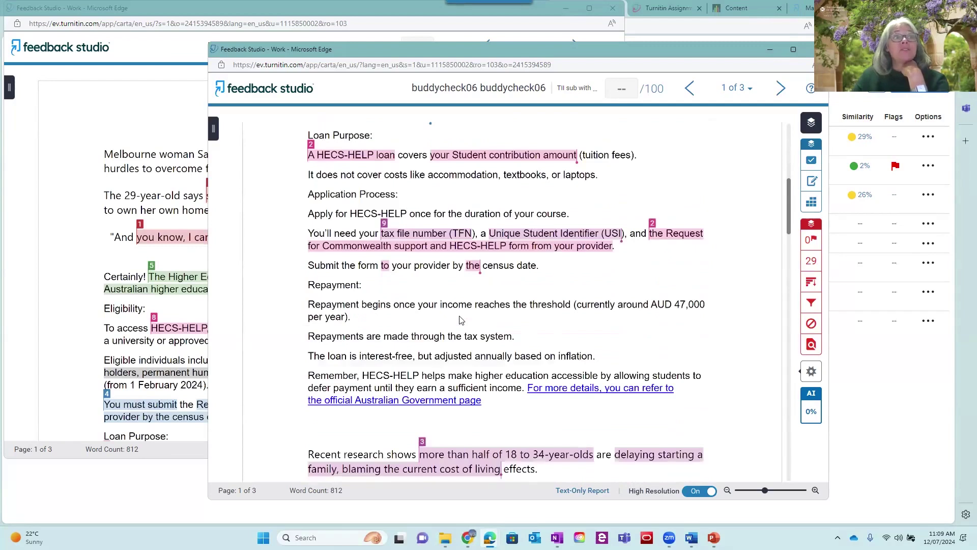
pyautogui.scroll(4, 461, 320)
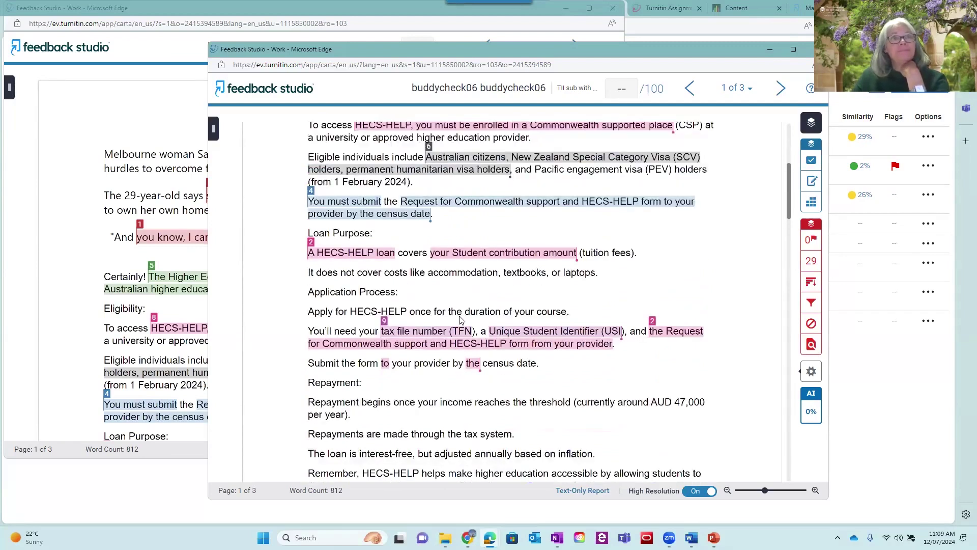
pyautogui.scroll(3, 460, 319)
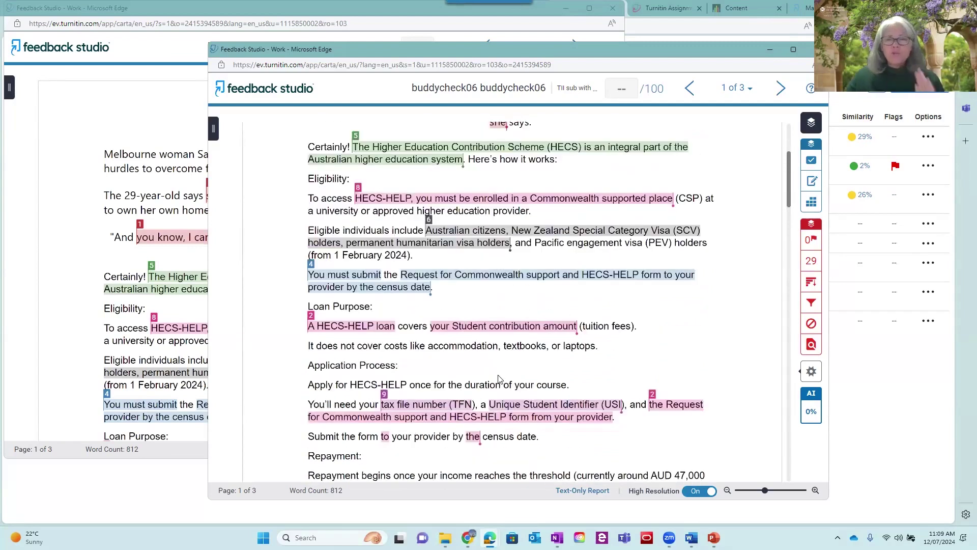
# Step: Open the AI writing report for TII sub with AI.docx, review its percentage and document pages, and close the report
pyautogui.click(810, 414)
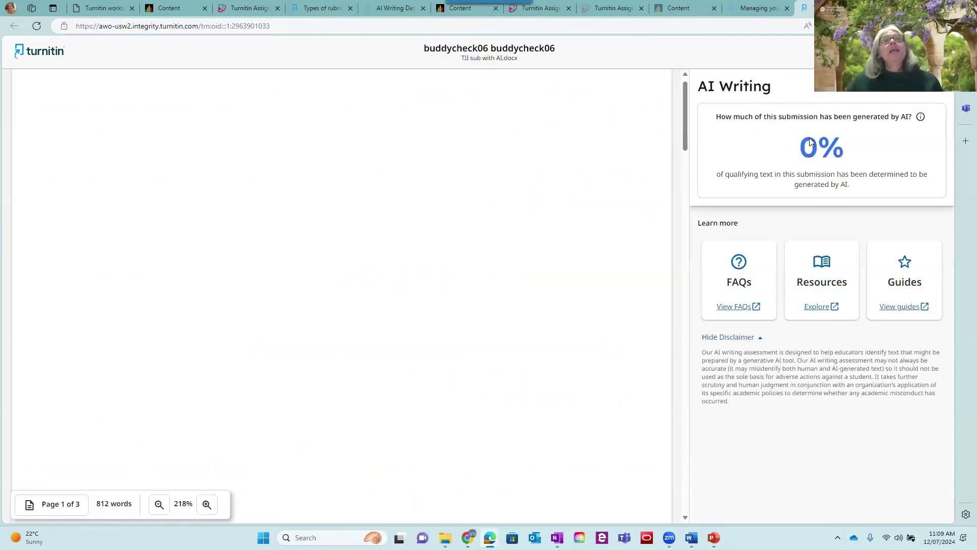
pyautogui.scroll(-2, 488, 326)
pyautogui.scroll(-13, 487, 326)
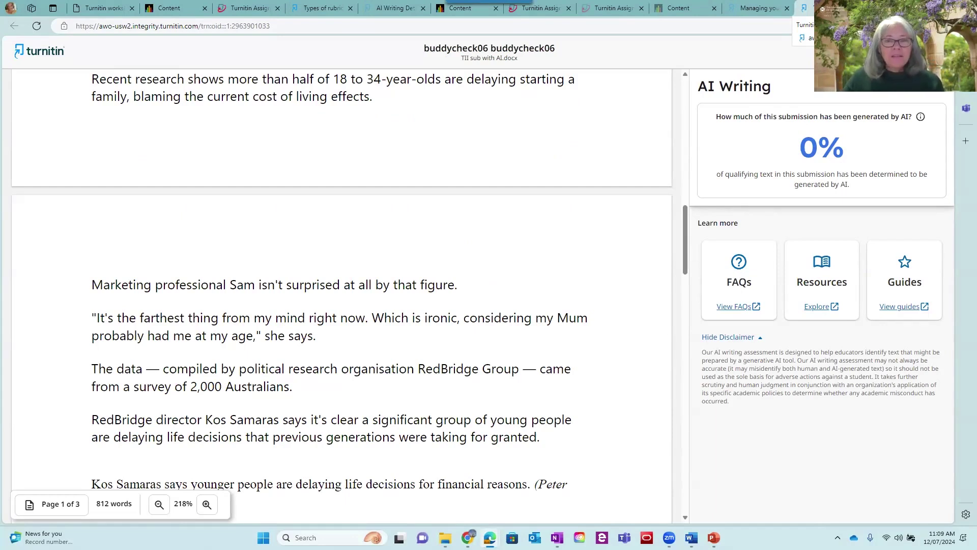
pyautogui.click(860, 9)
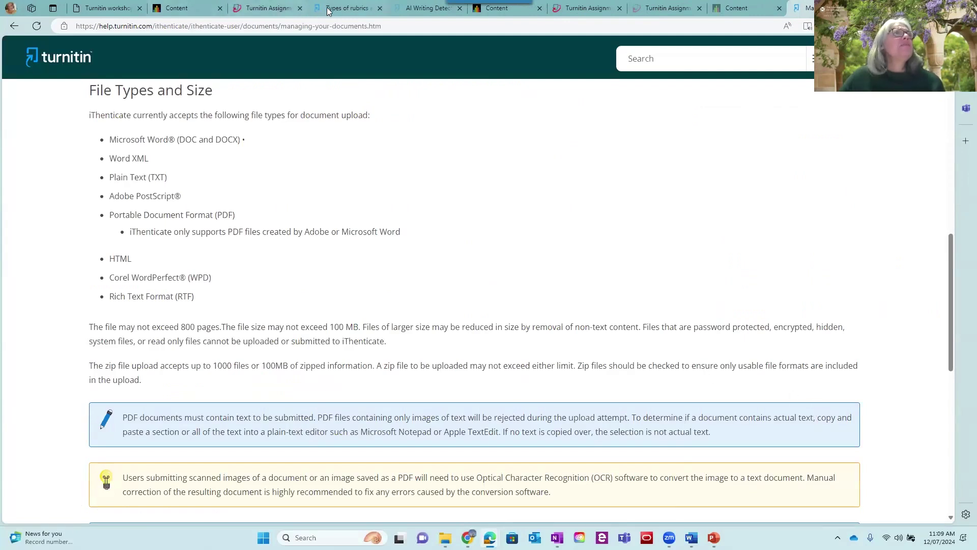
# Step: Return to the workshop slides and advance to the slide on Turnitin's generative AI writing indicator
pyautogui.click(266, 8)
pyautogui.click(589, 9)
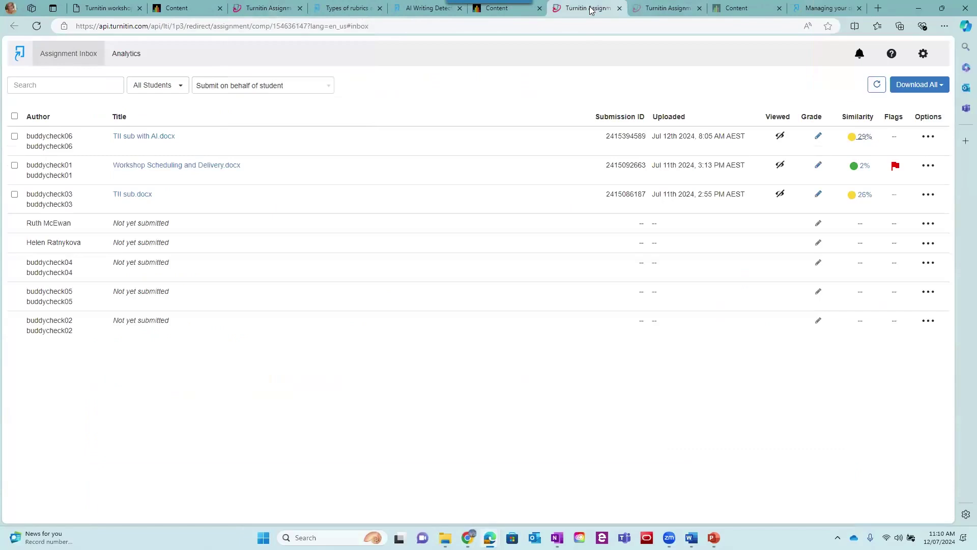
pyautogui.click(123, 9)
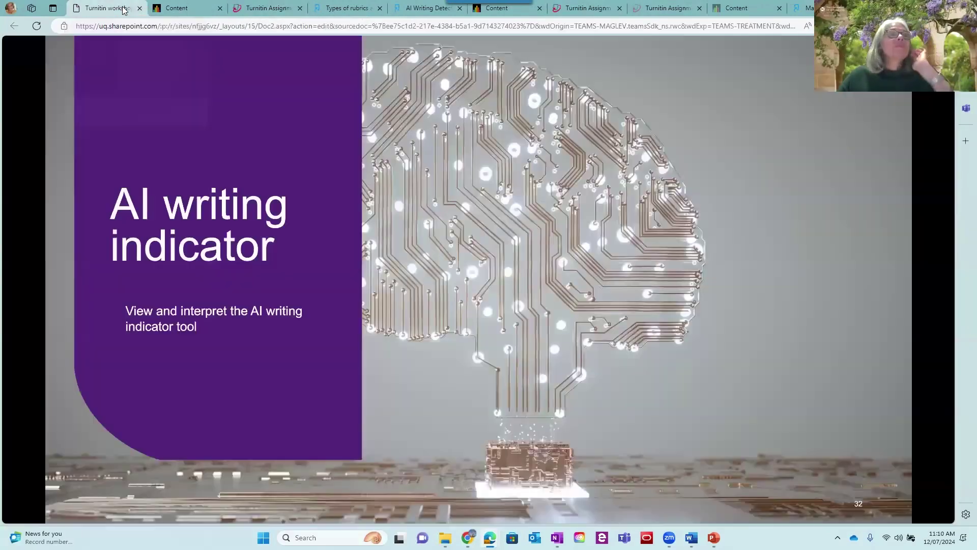
pyautogui.click(488, 334)
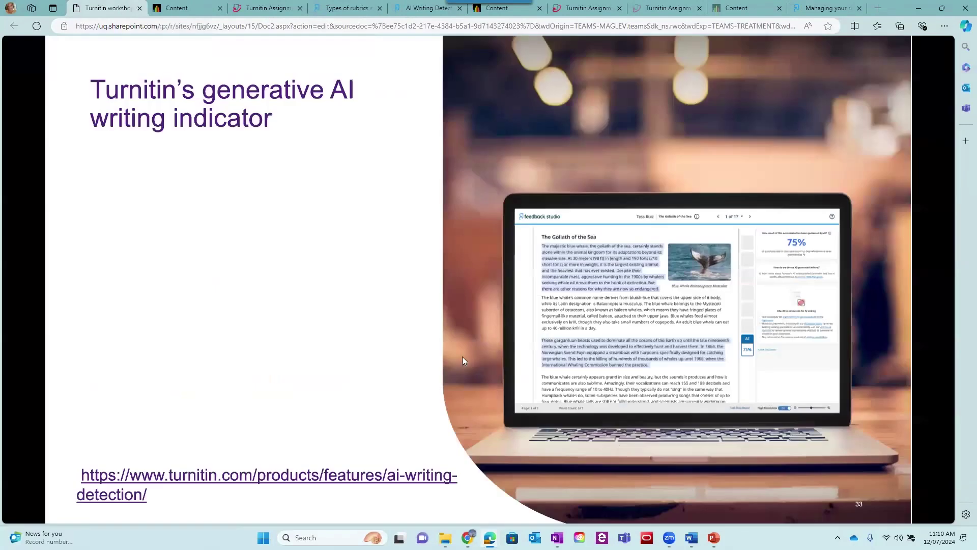
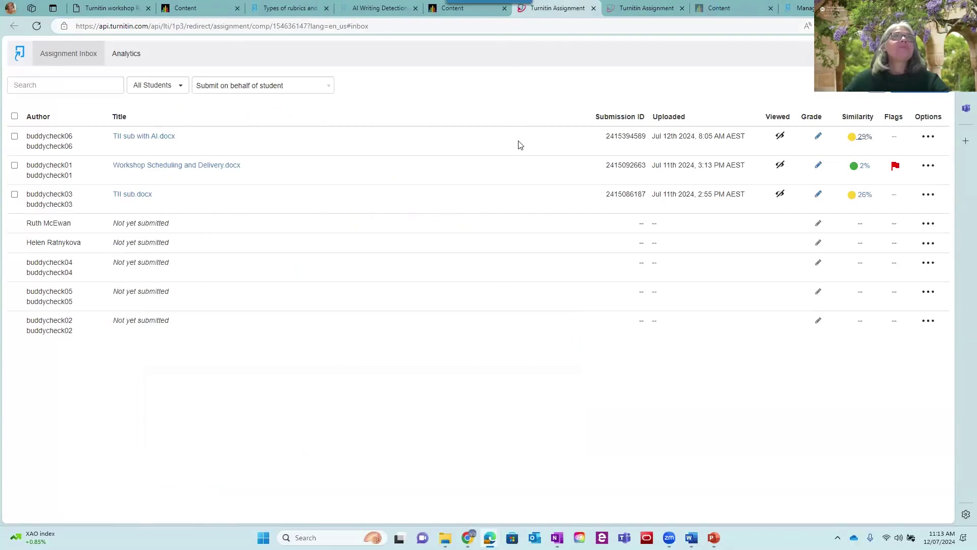
# Step: Bring the open Feedback Studio window for TII sub with AI.docx forward, reposition it over the inbox and go to page 2
pyautogui.moveTo(489, 538)
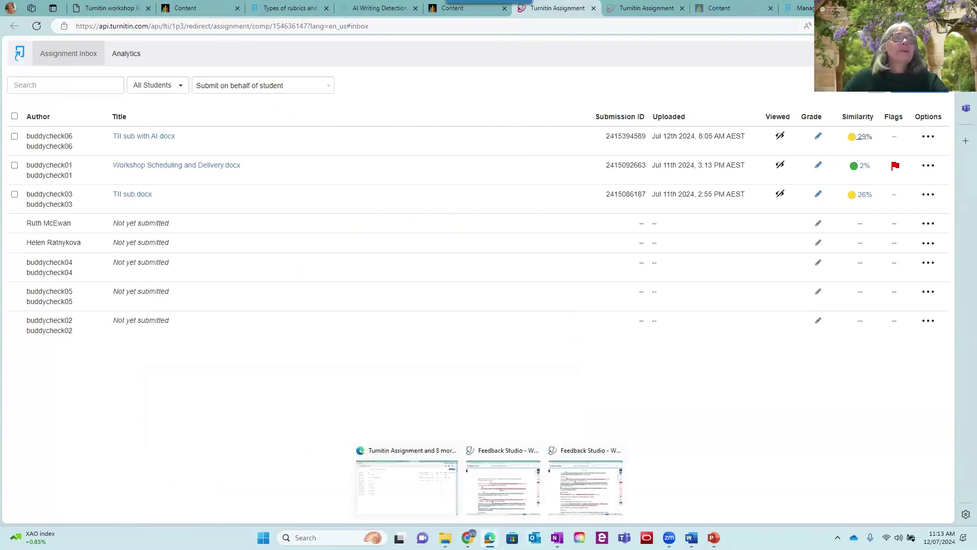
pyautogui.click(503, 485)
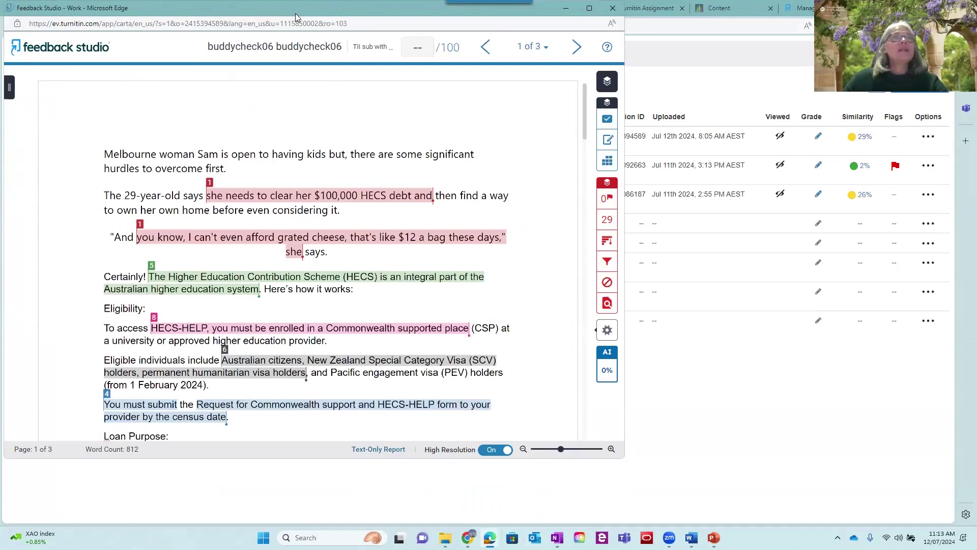
pyautogui.moveTo(295, 17); pyautogui.dragTo(473, 62)
pyautogui.scroll(-9, 625, 250)
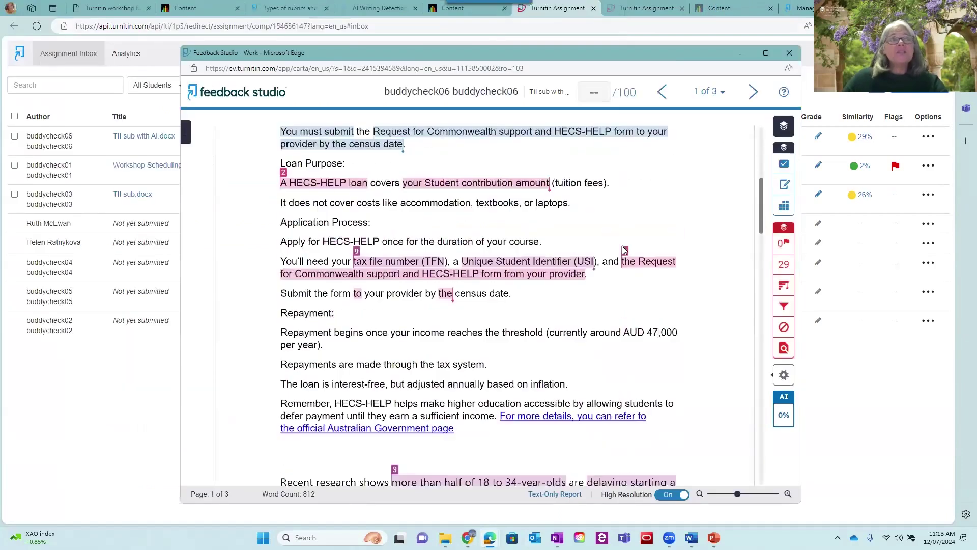
pyautogui.scroll(-10, 625, 249)
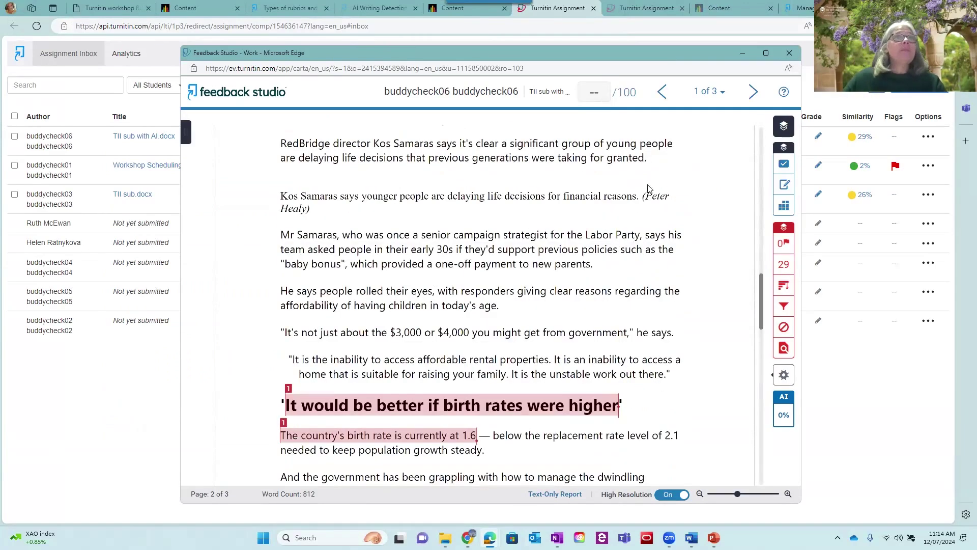
# Step: Add the inline comment "This example was presented in lecgture 4 - lecture examples were not allowed in your own asignment!" under the caption on page 2
pyautogui.click(495, 217)
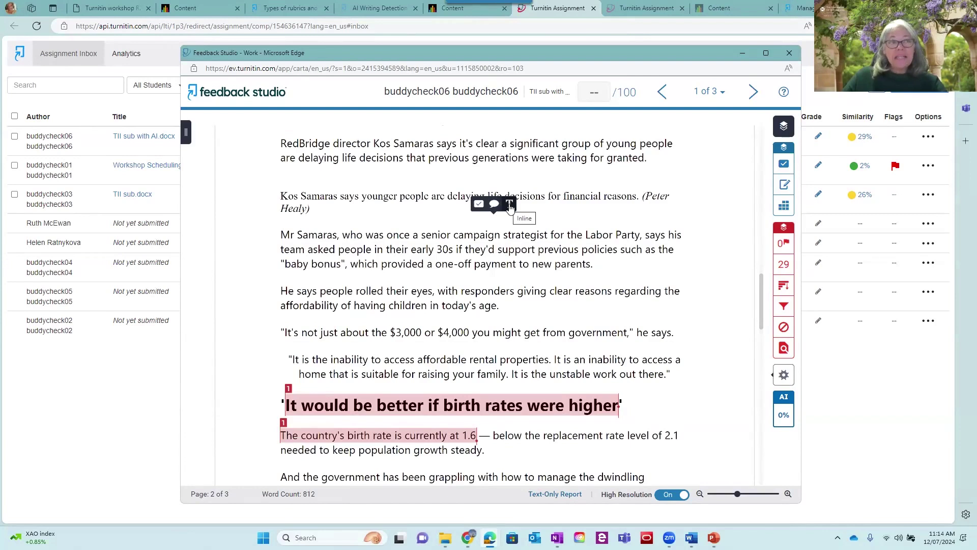
pyautogui.click(510, 205)
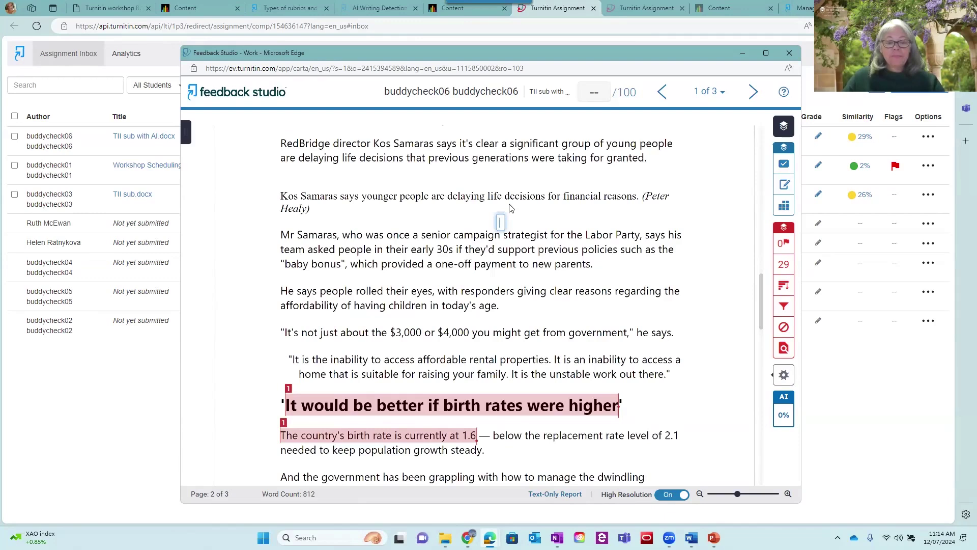
pyautogui.write('This e')
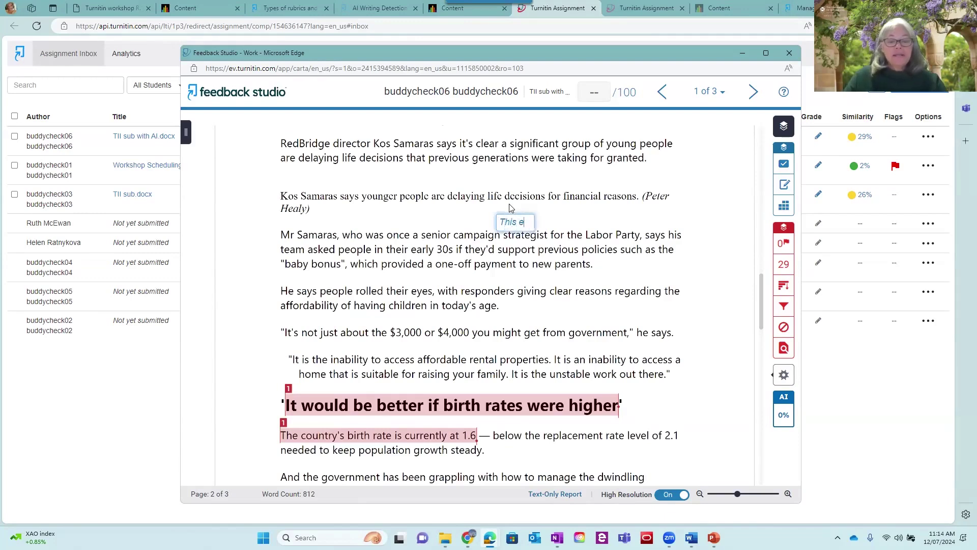
pyautogui.write('xample was prese')
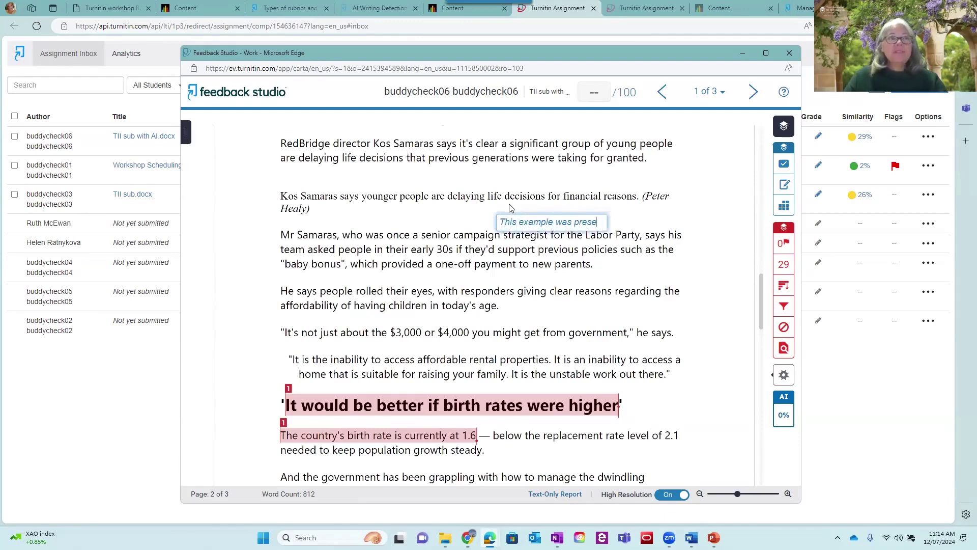
pyautogui.write('nted in lecgture ')
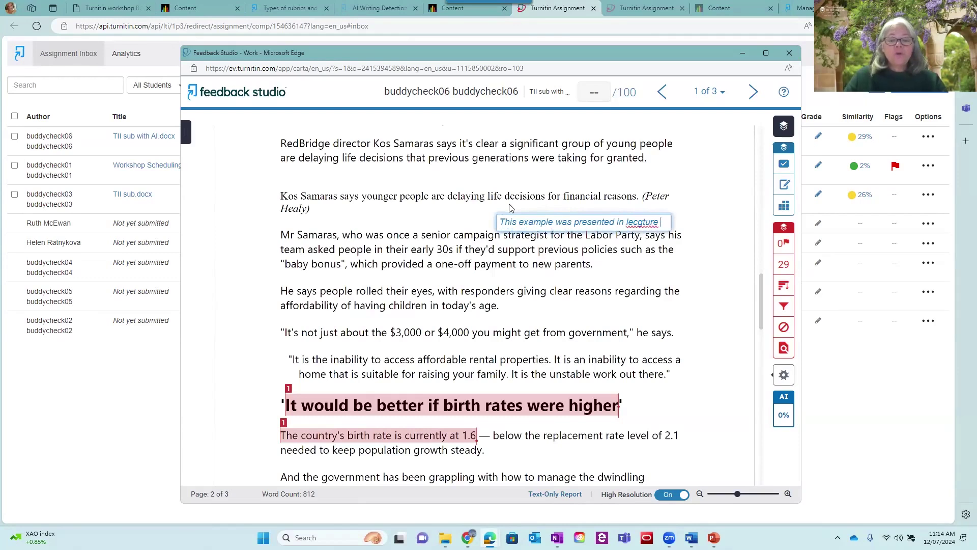
pyautogui.write('4 - lecture e')
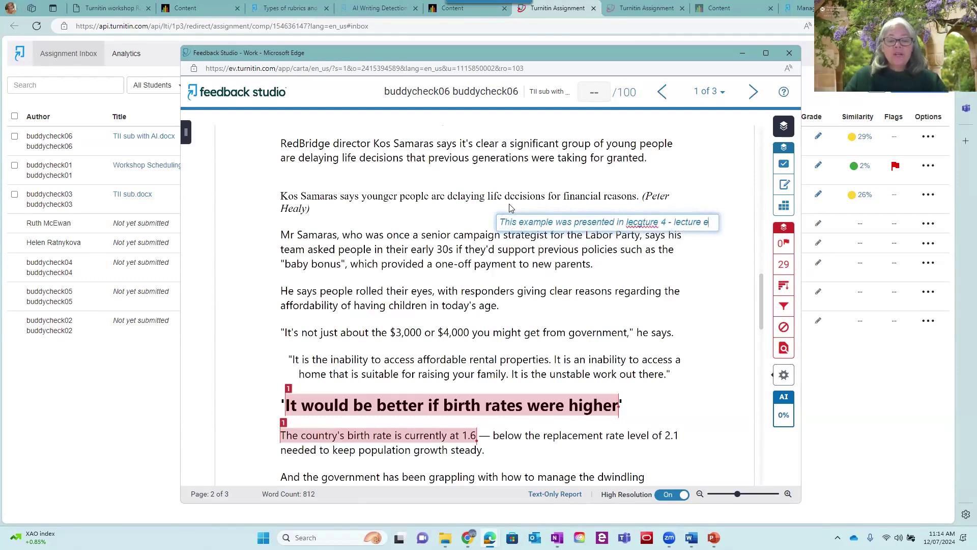
pyautogui.write('xamples were not')
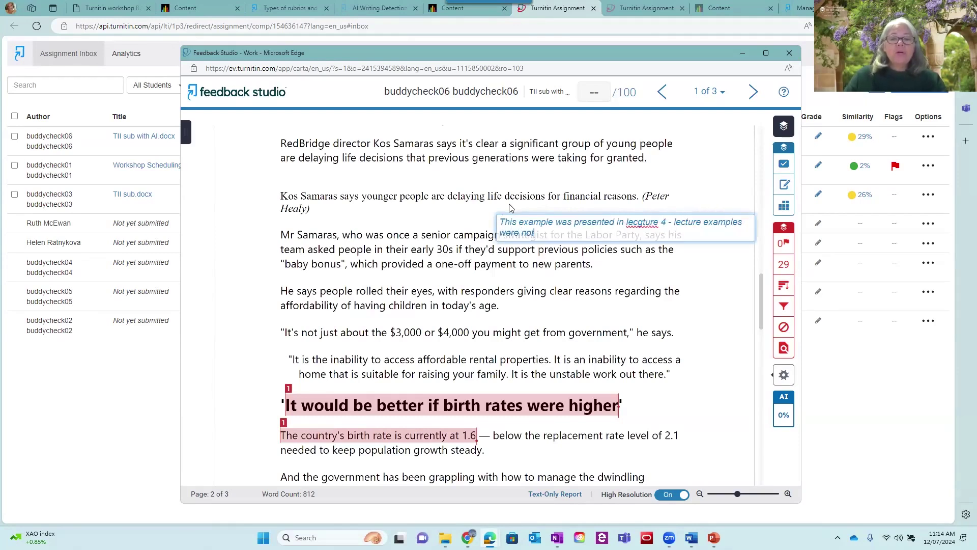
pyautogui.write(' allowed in y')
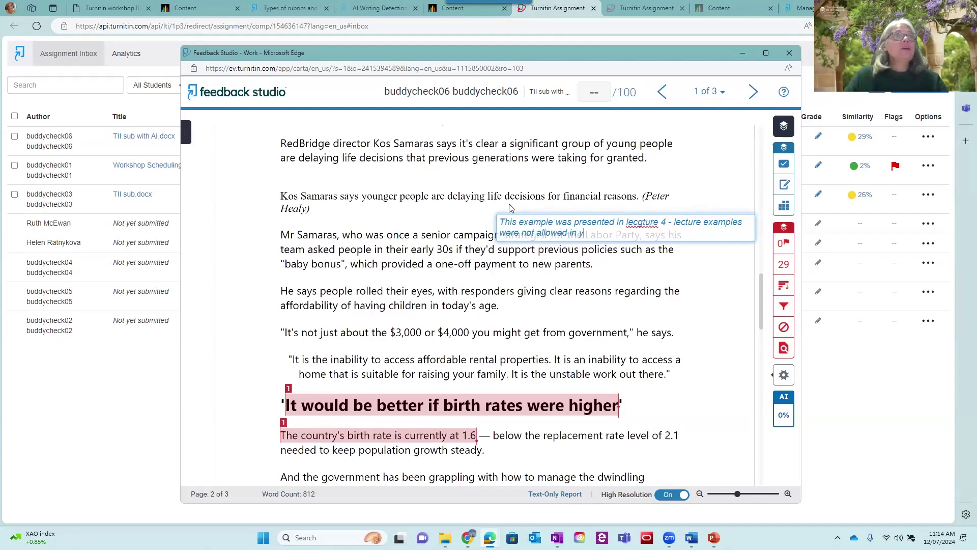
pyautogui.write('our own asignment!')
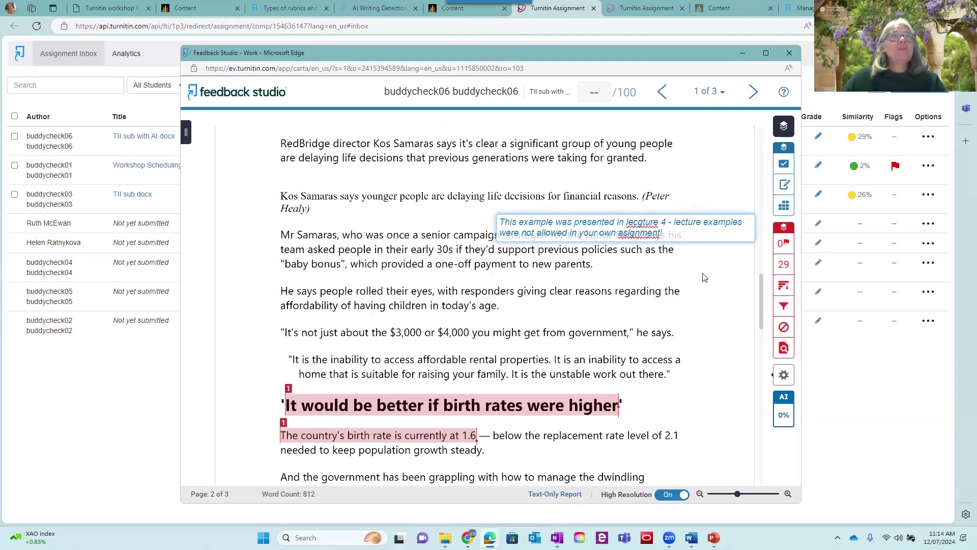
pyautogui.click(705, 298)
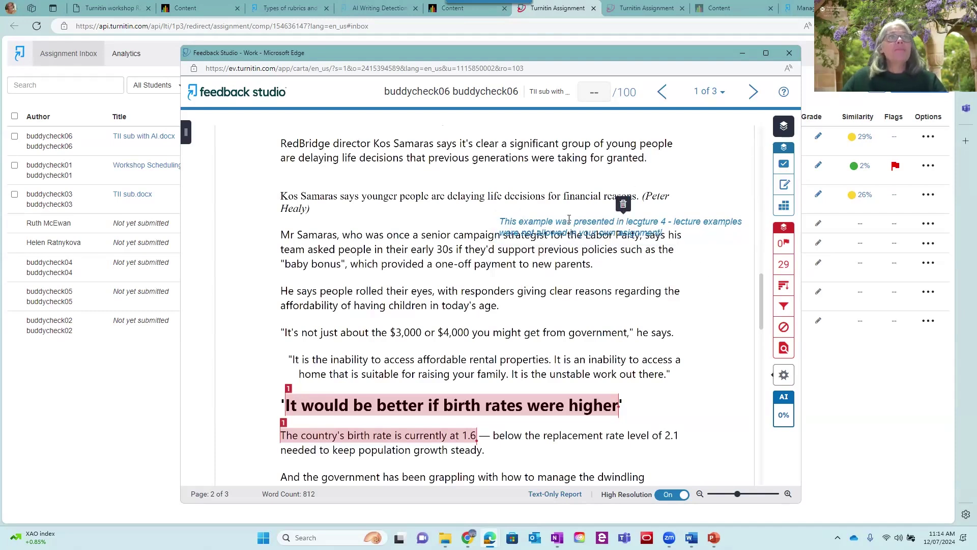
# Step: Move the inline comment down to just above the paragraph beginning "He says people rolled their eyes"
pyautogui.click(551, 216)
pyautogui.click(578, 256)
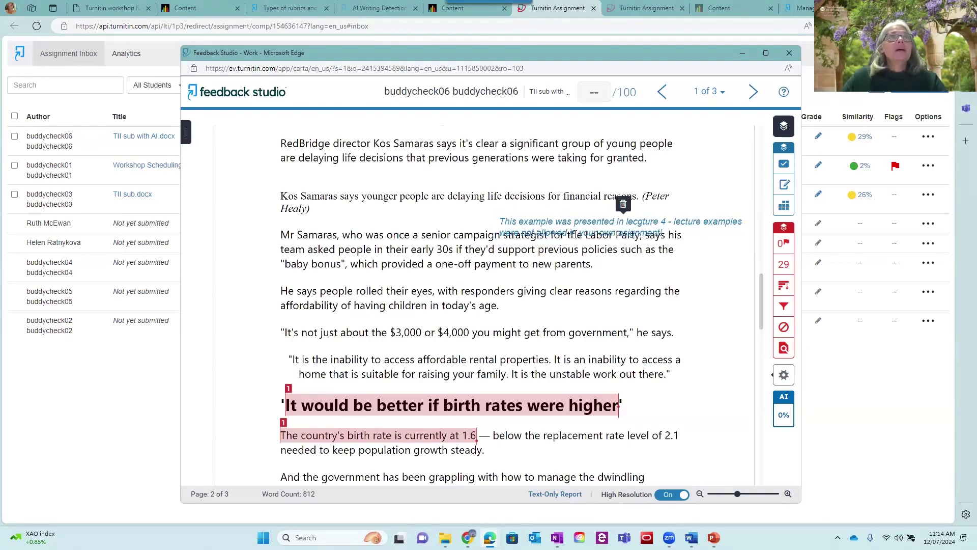
pyautogui.moveTo(566, 229); pyautogui.dragTo(572, 290)
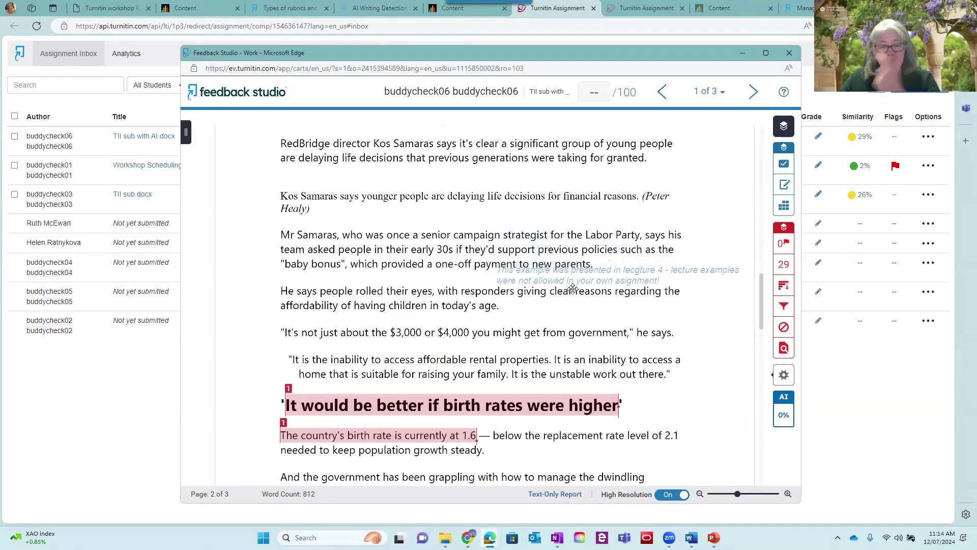
pyautogui.moveTo(573, 289); pyautogui.dragTo(573, 290)
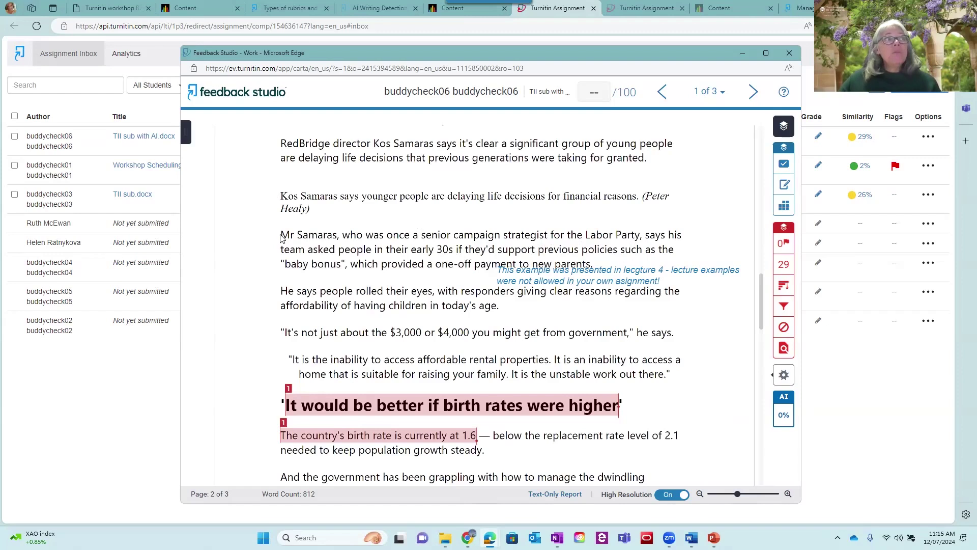
# Step: Attach a comment to the opening name in the campaign strategist paragraph, with "Excellent point" and "But be careful with spelling and expression" on separate lines
pyautogui.moveTo(282, 235); pyautogui.dragTo(337, 238)
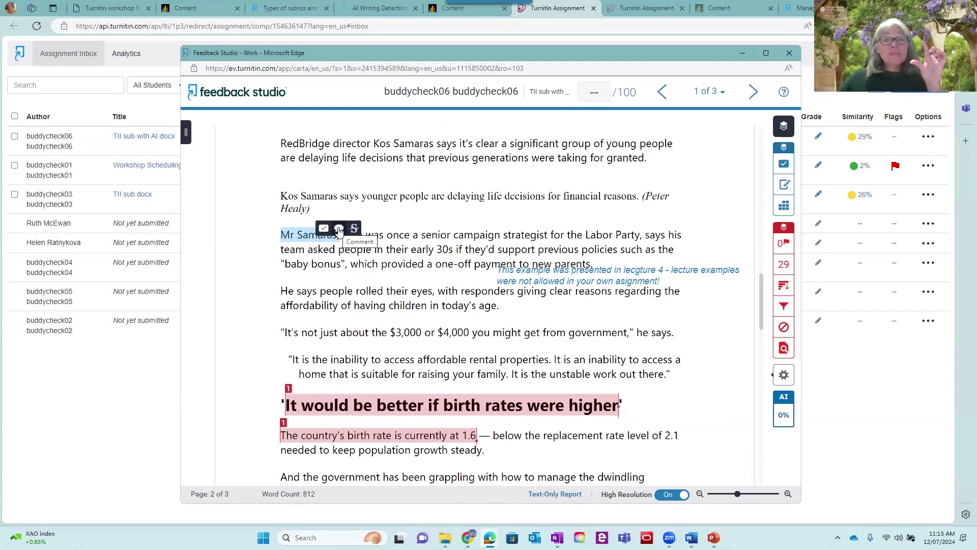
pyautogui.click(339, 229)
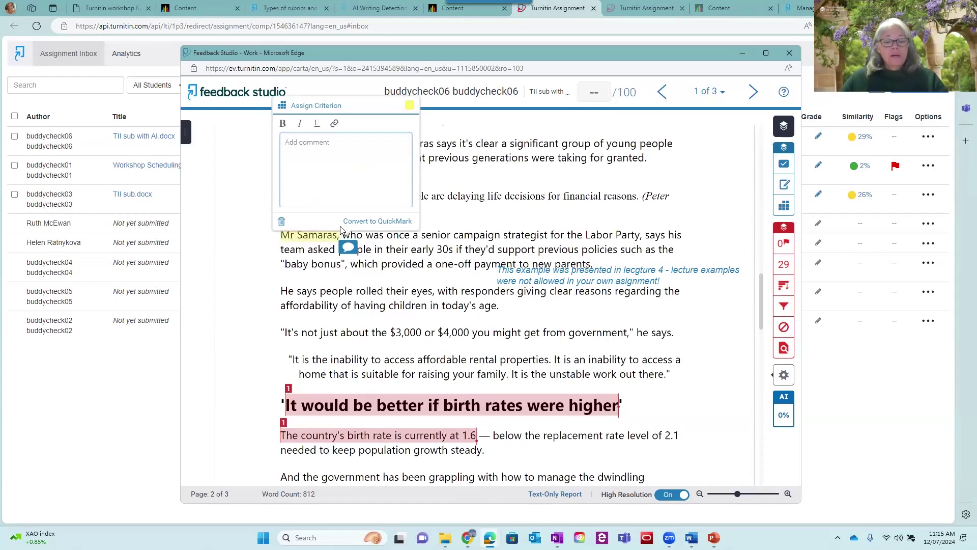
pyautogui.write('Excell')
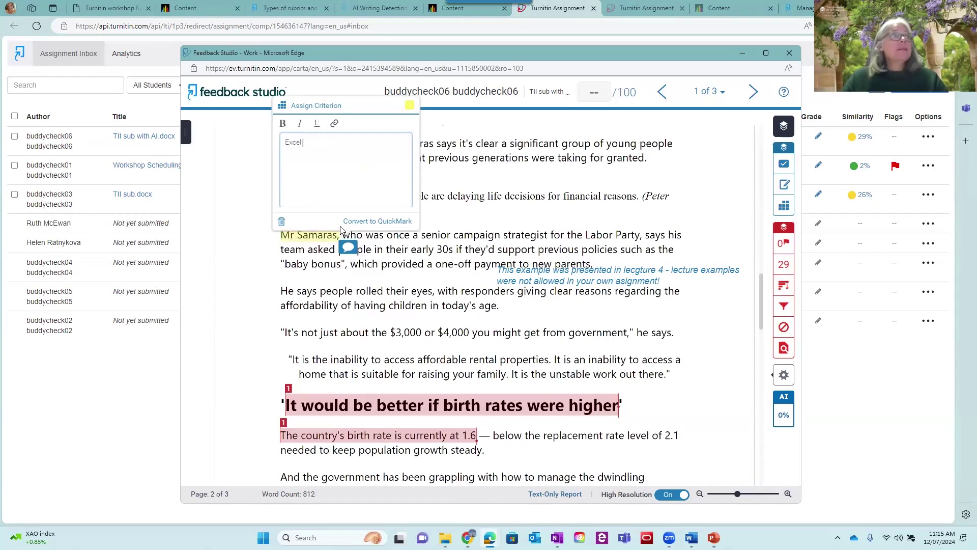
pyautogui.write('ent pointmade.')
pyautogui.press('BackSpace')
pyautogui.press('BackSpace')
pyautogui.press('BackSpace')
pyautogui.press('BackSpace')
pyautogui.press('BackSpace')
pyautogui.press('BackSpace')
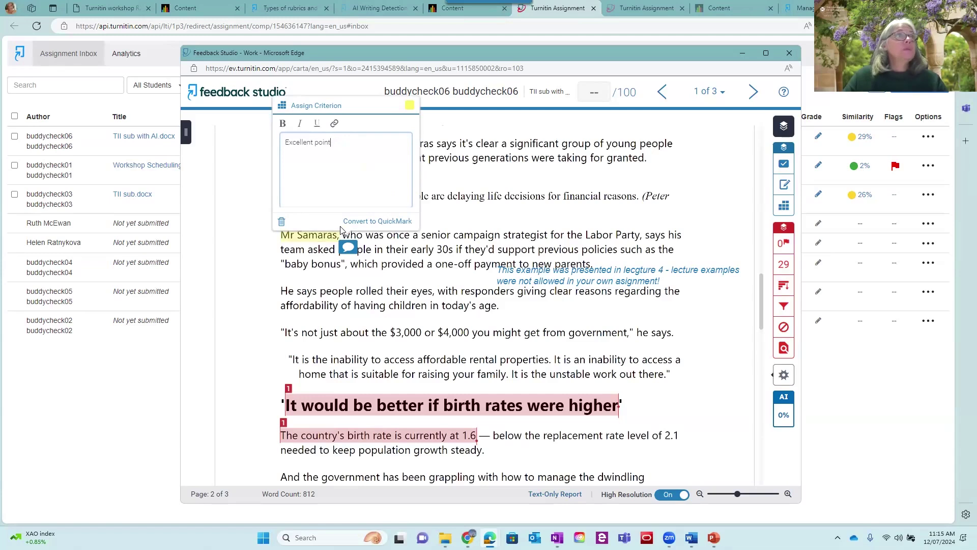
pyautogui.press('Return')
pyautogui.write('B')
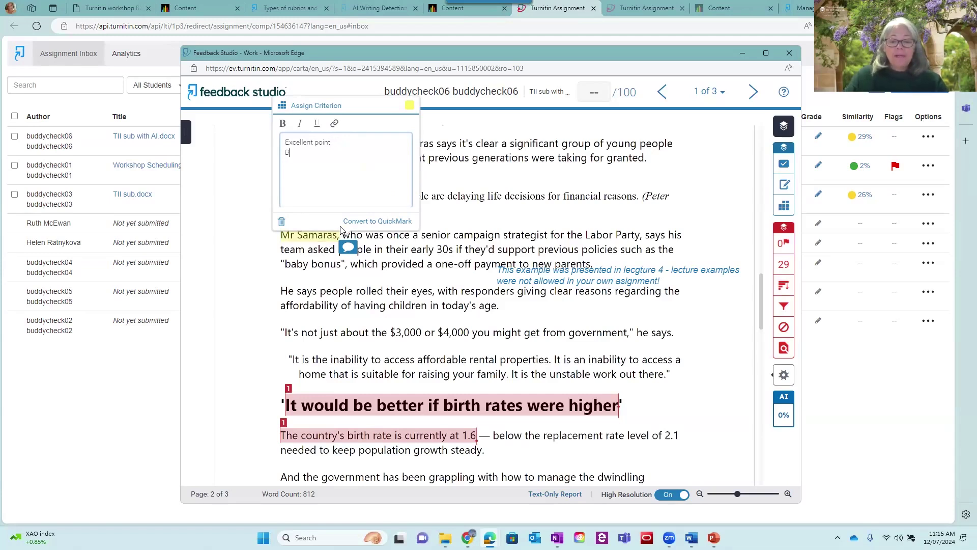
pyautogui.write('ut be careful wi')
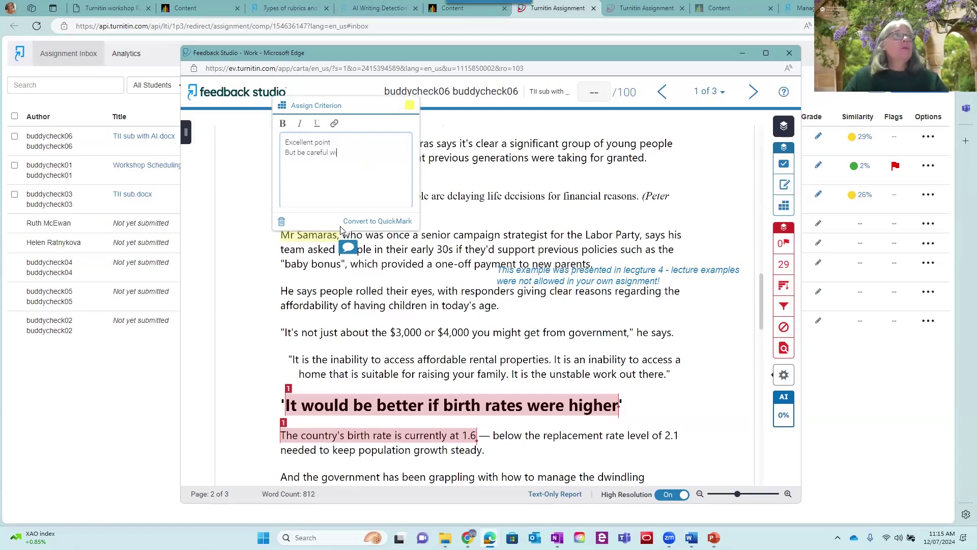
pyautogui.write('th spelling and e')
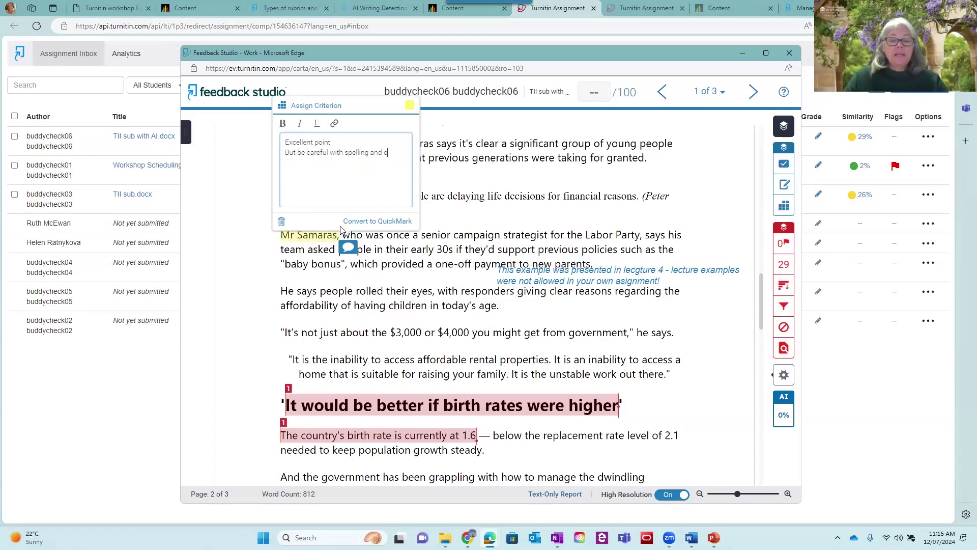
pyautogui.write('xpression')
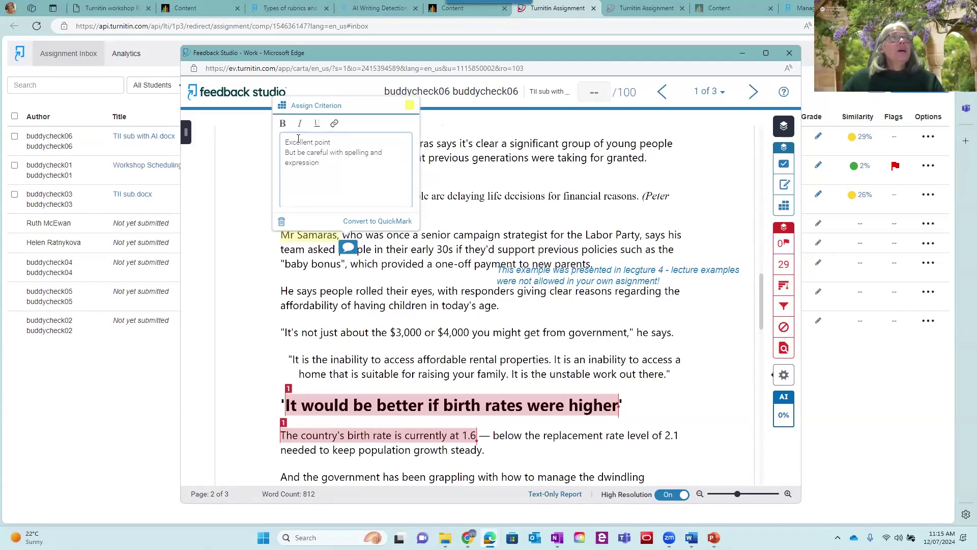
pyautogui.moveTo(333, 142); pyautogui.dragTo(284, 143)
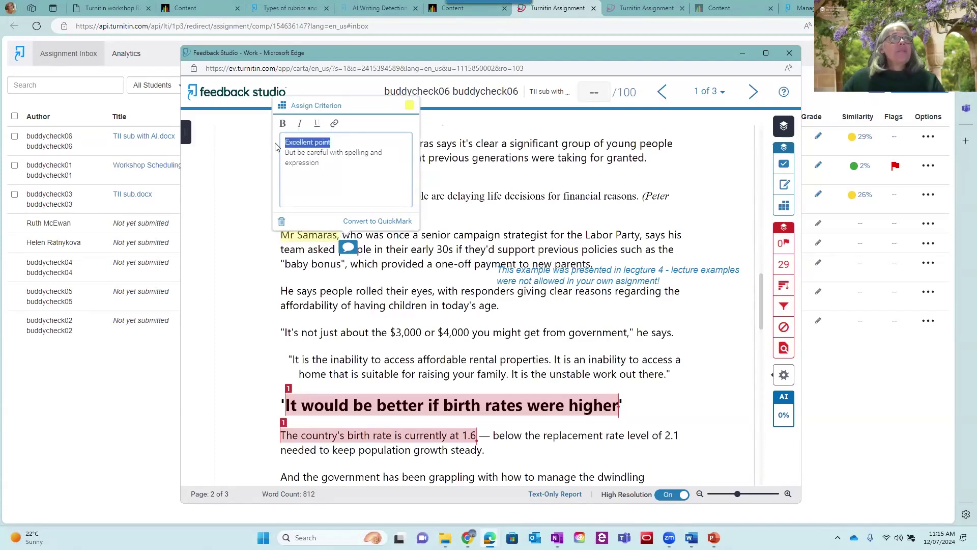
pyautogui.click(315, 142)
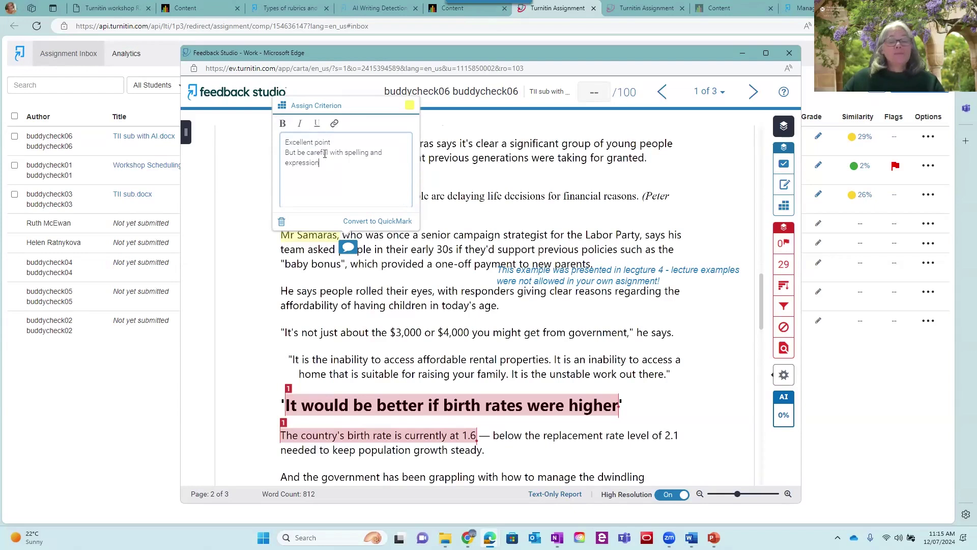
pyautogui.click(528, 214)
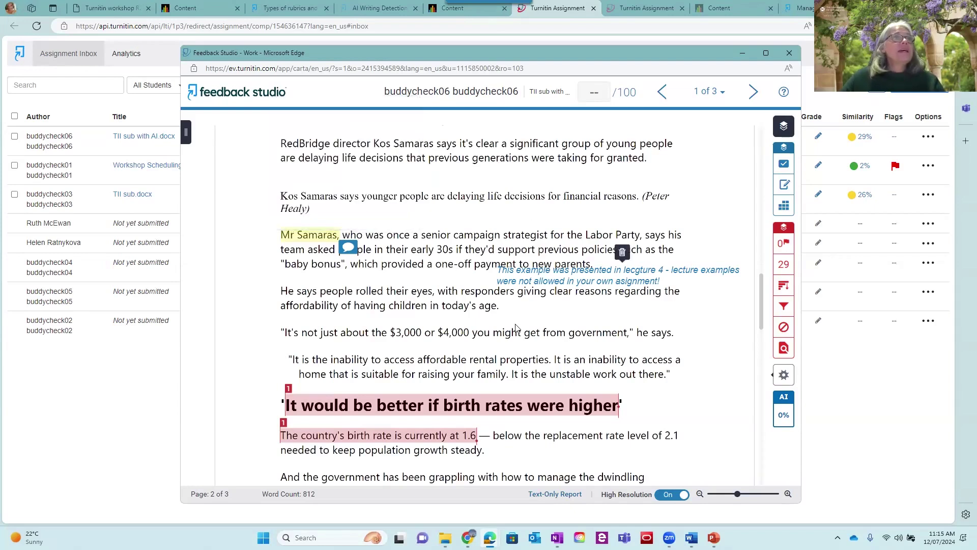
pyautogui.scroll(3, 516, 327)
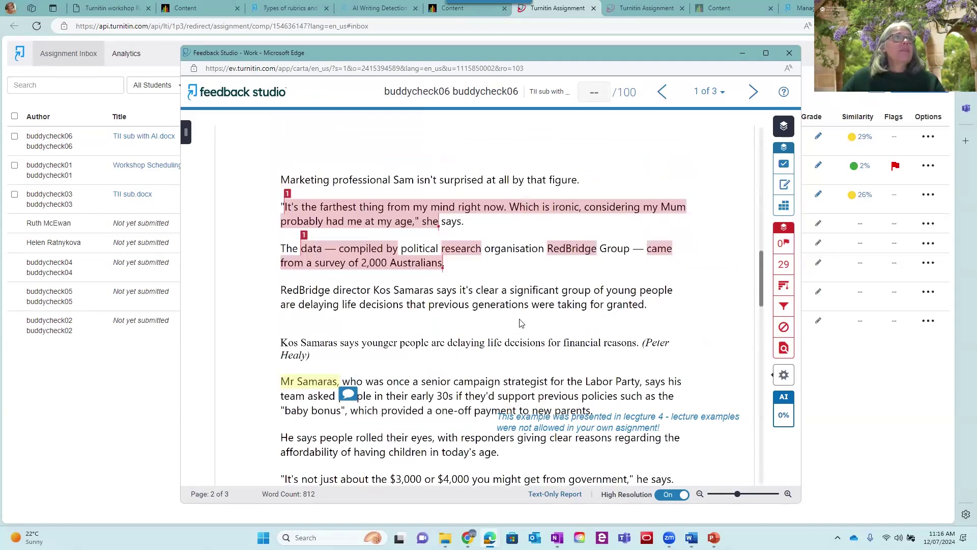
pyautogui.rightClick(467, 223)
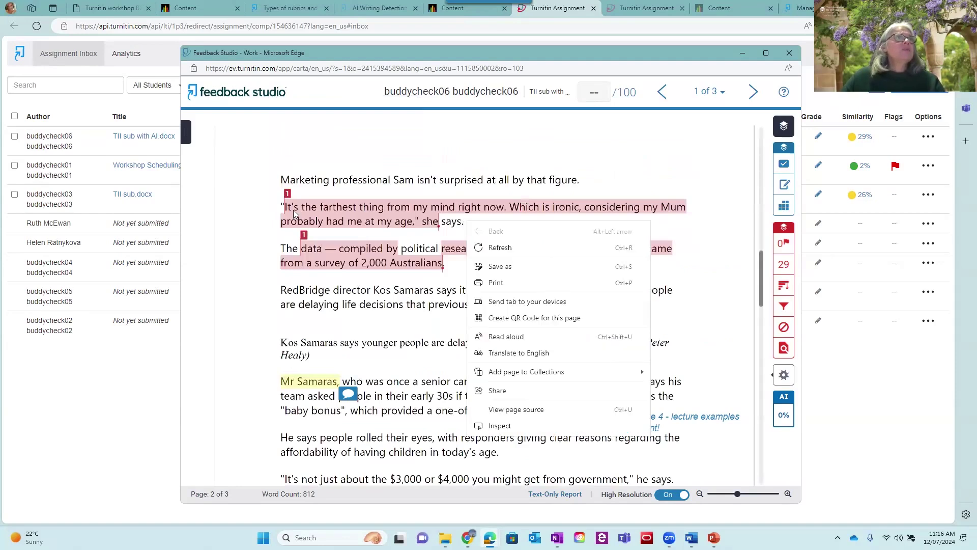
pyautogui.click(460, 222)
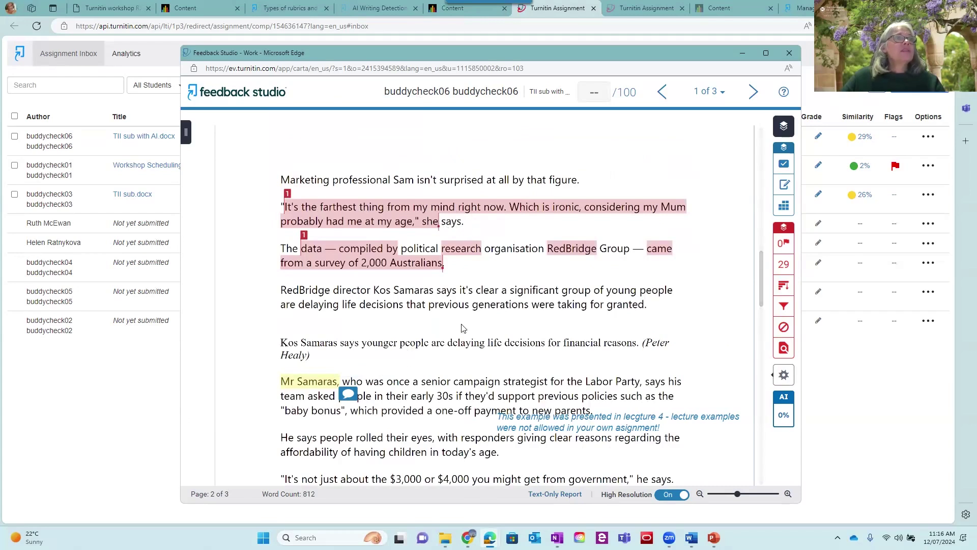
pyautogui.rightClick(484, 350)
pyautogui.press('Escape')
# Step: Try to add a link with the text "MLA referencing style guide" to the "Excellent point" comment
pyautogui.click(349, 395)
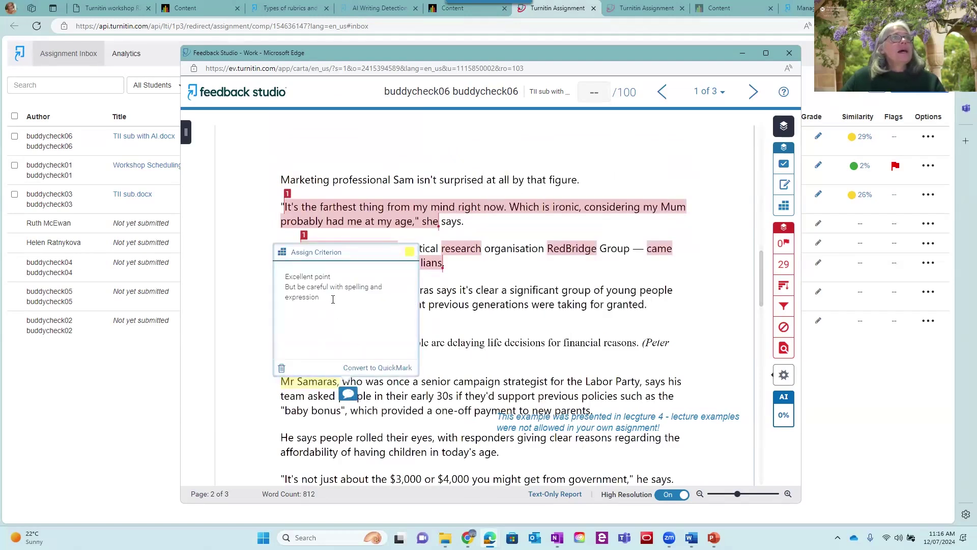
pyautogui.click(333, 299)
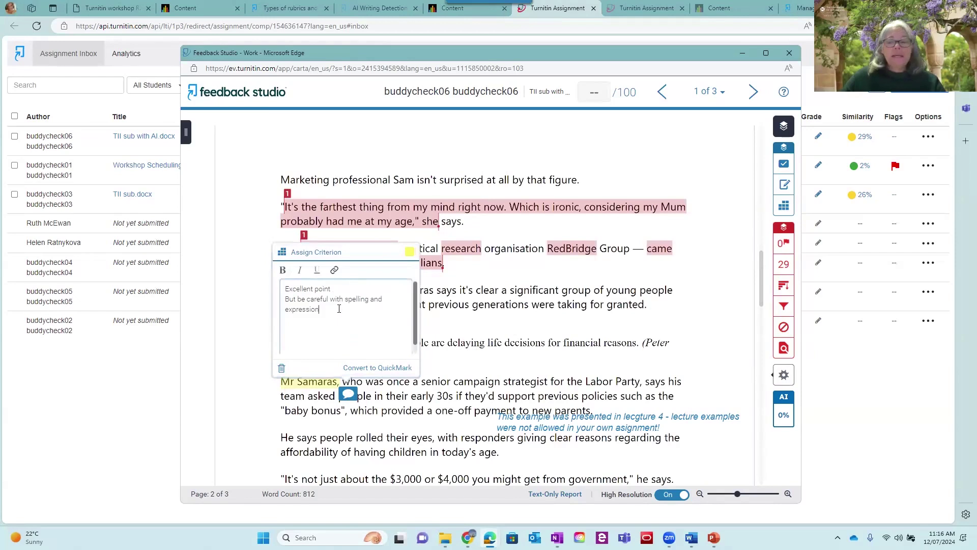
pyautogui.click(335, 271)
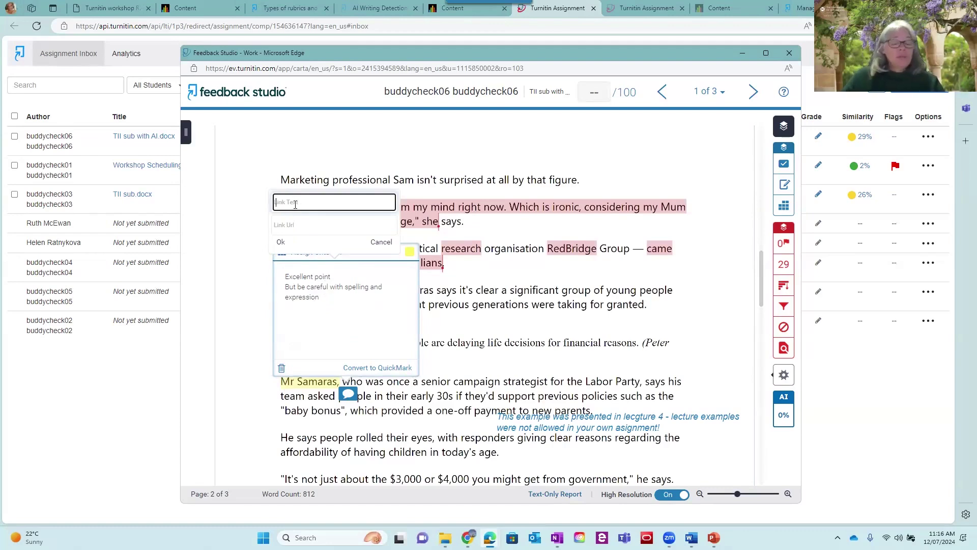
pyautogui.write('MLA referencing st')
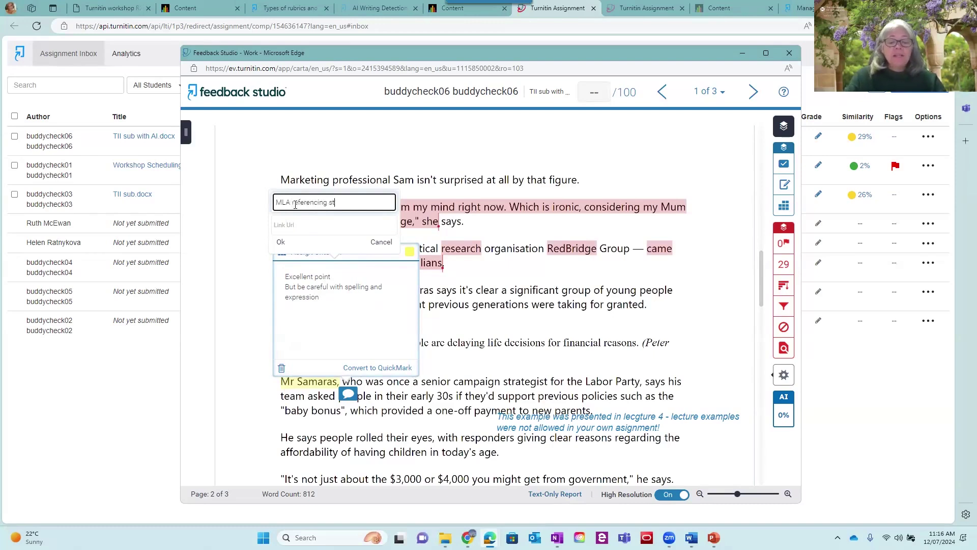
pyautogui.write('yle guide')
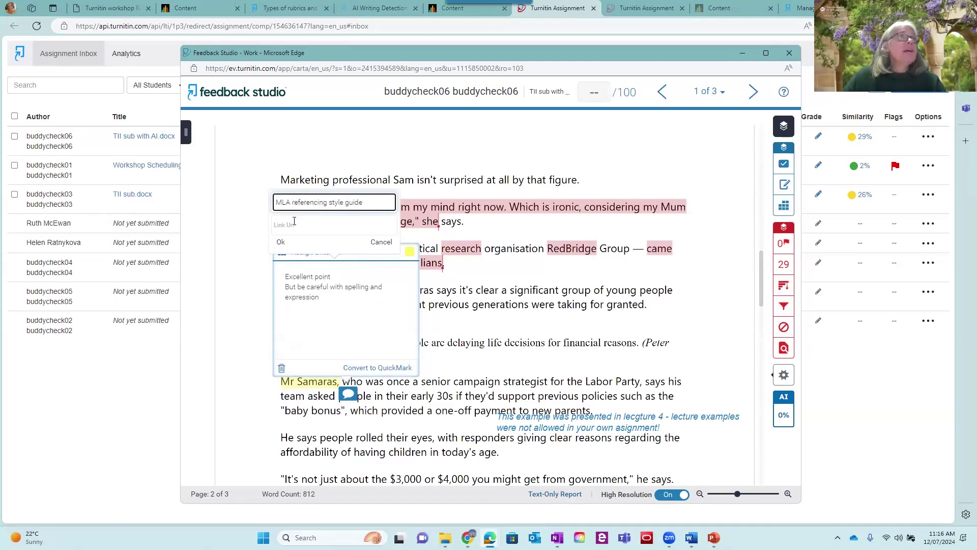
pyautogui.click(294, 221)
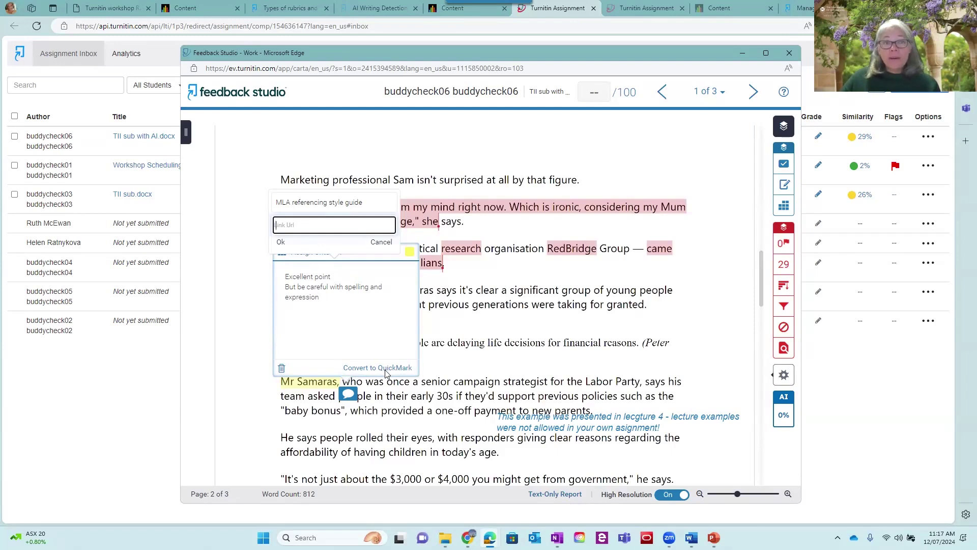
pyautogui.click(398, 421)
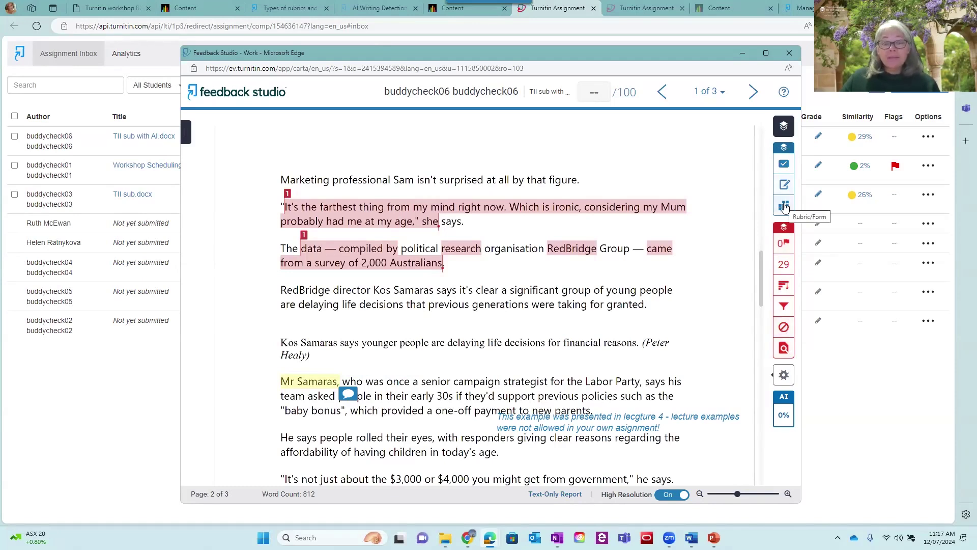
# Step: Open the QuickMarks and choose the Critical essay set
pyautogui.click(784, 165)
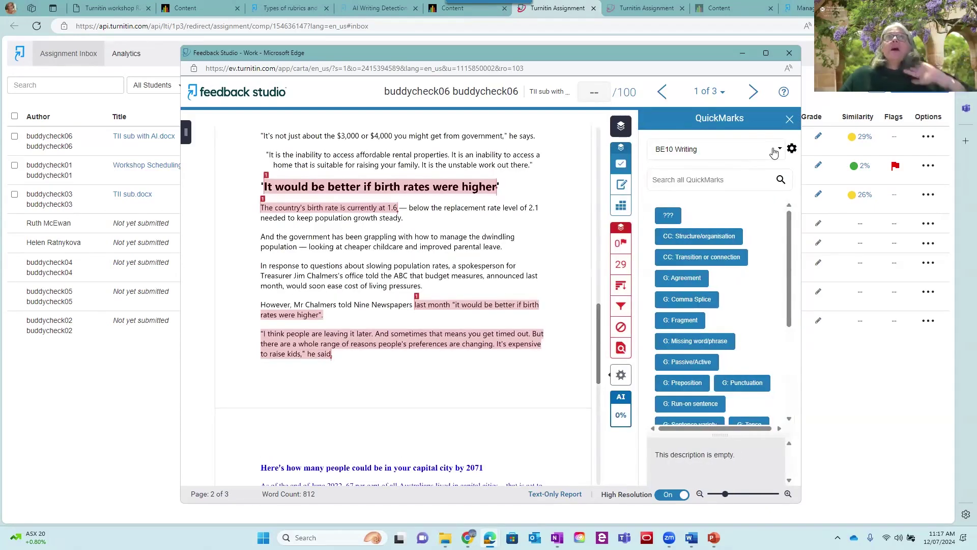
pyautogui.click(774, 152)
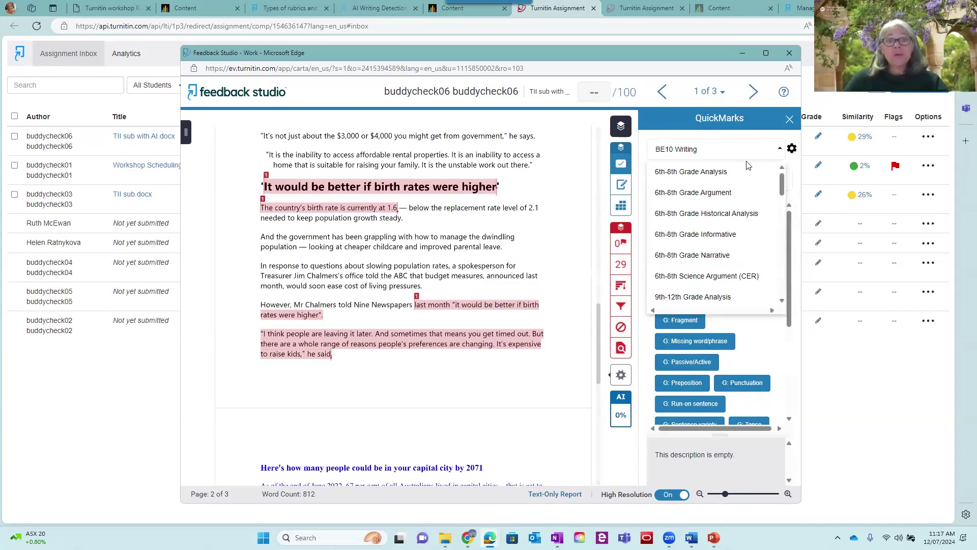
pyautogui.scroll(-1, 710, 241)
pyautogui.scroll(-2, 710, 241)
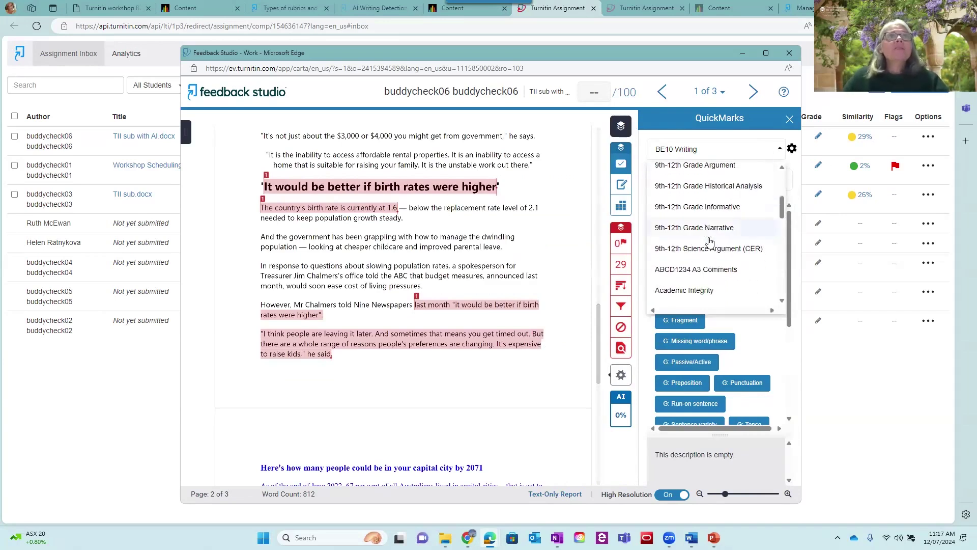
pyautogui.scroll(-2, 710, 241)
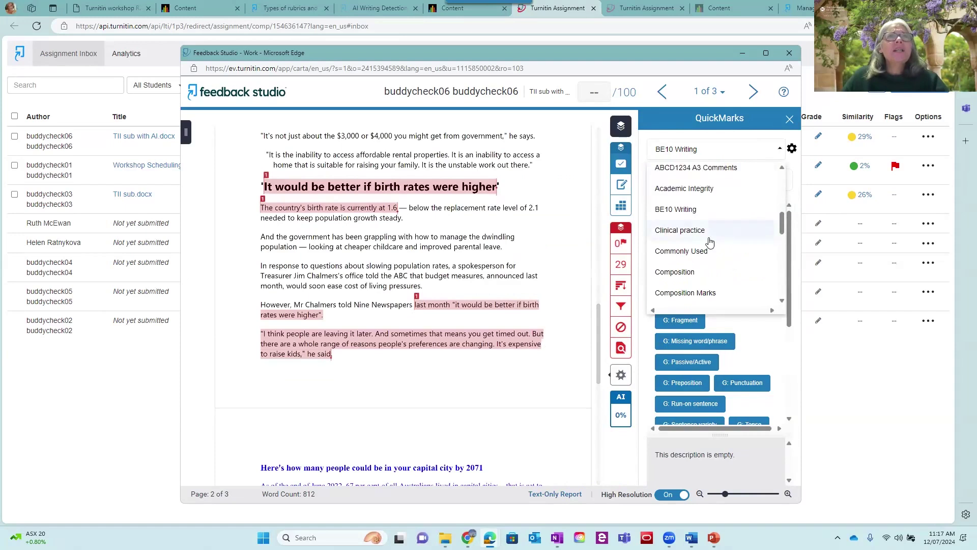
pyautogui.scroll(-2, 710, 240)
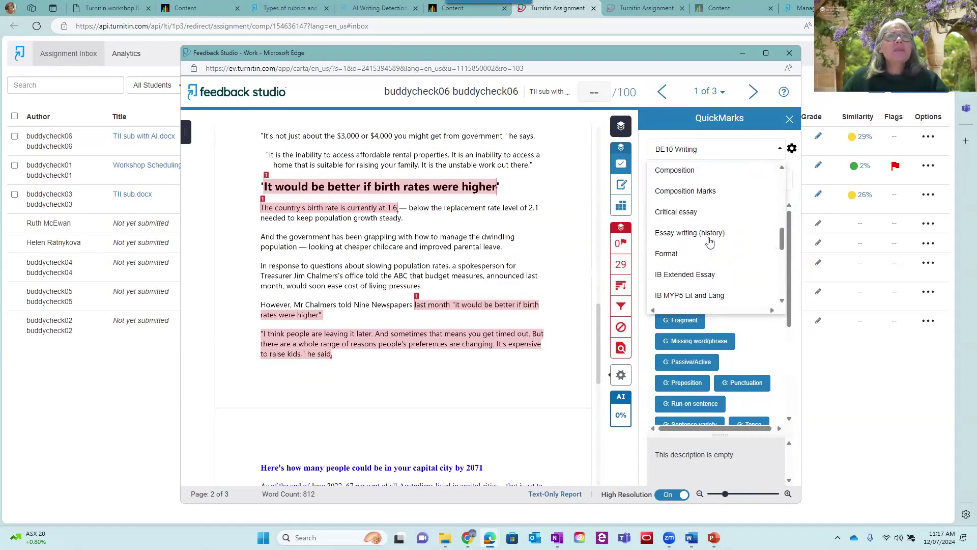
pyautogui.click(681, 214)
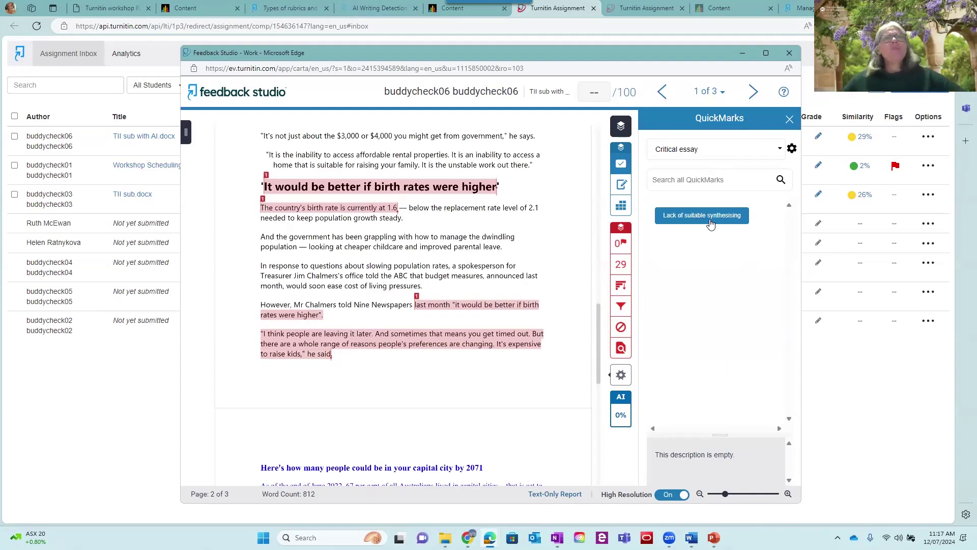
# Step: Switch the QuickMarks set to 9th-12th Grade Historical Analysis
pyautogui.click(767, 151)
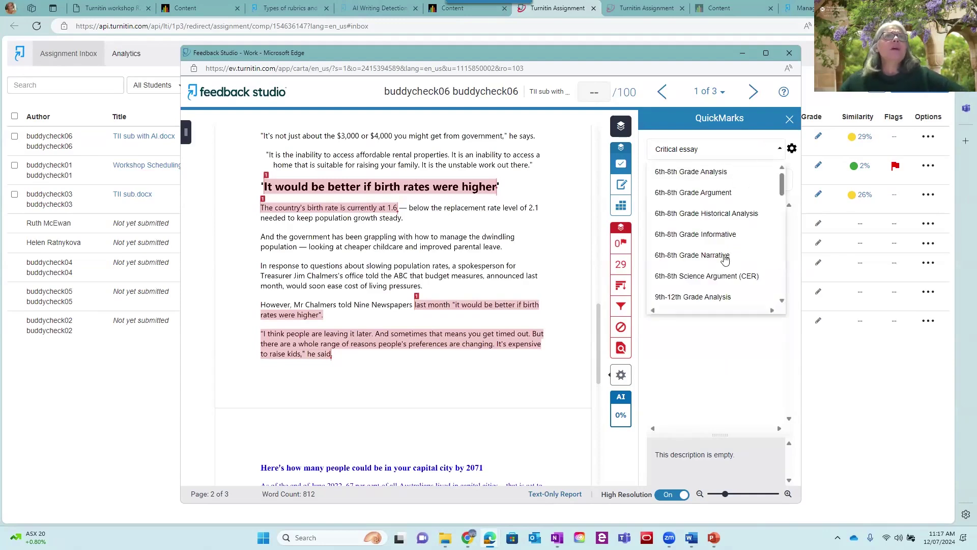
pyautogui.scroll(-5, 726, 260)
pyautogui.scroll(4, 725, 259)
pyautogui.scroll(-1, 725, 261)
pyautogui.click(718, 238)
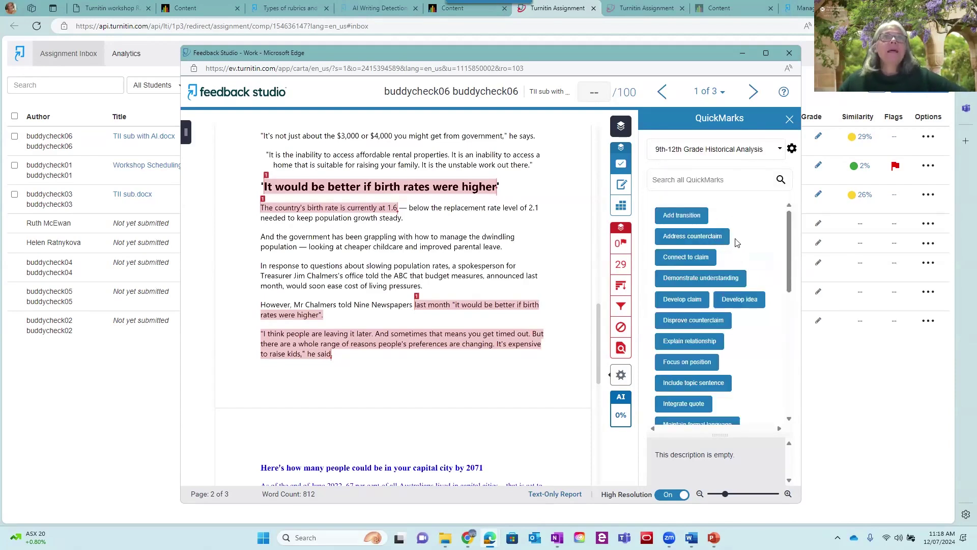
# Step: Place the Address counterclaim QuickMark on the paragraph starting "And the government" and Explain relationship on the one starting "In response to questions"
pyautogui.moveTo(705, 238); pyautogui.dragTo(470, 238)
pyautogui.moveTo(692, 363)
pyautogui.moveTo(695, 342); pyautogui.dragTo(342, 269)
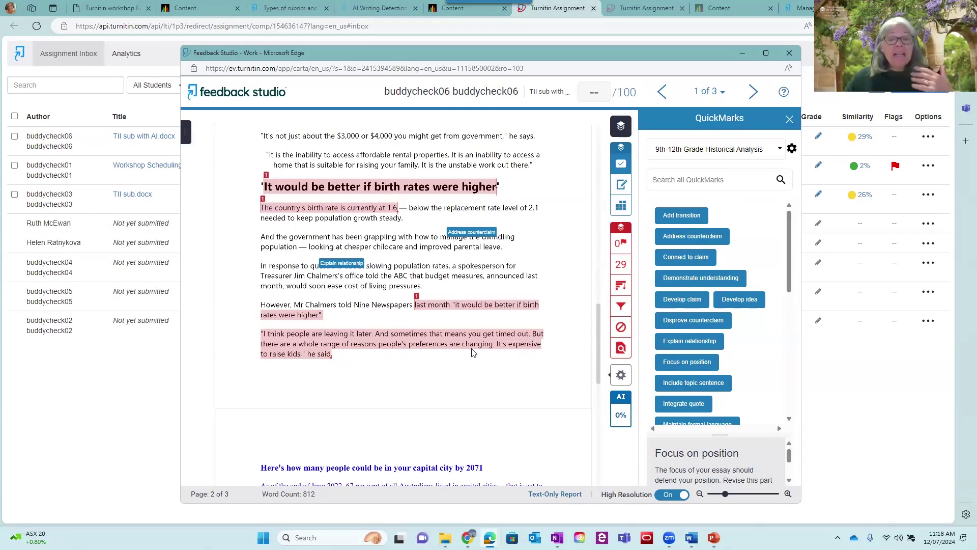
# Step: Open the QuickMarks manager, browse the locked and editable sets, and select the BE10 Writing set
pyautogui.click(792, 149)
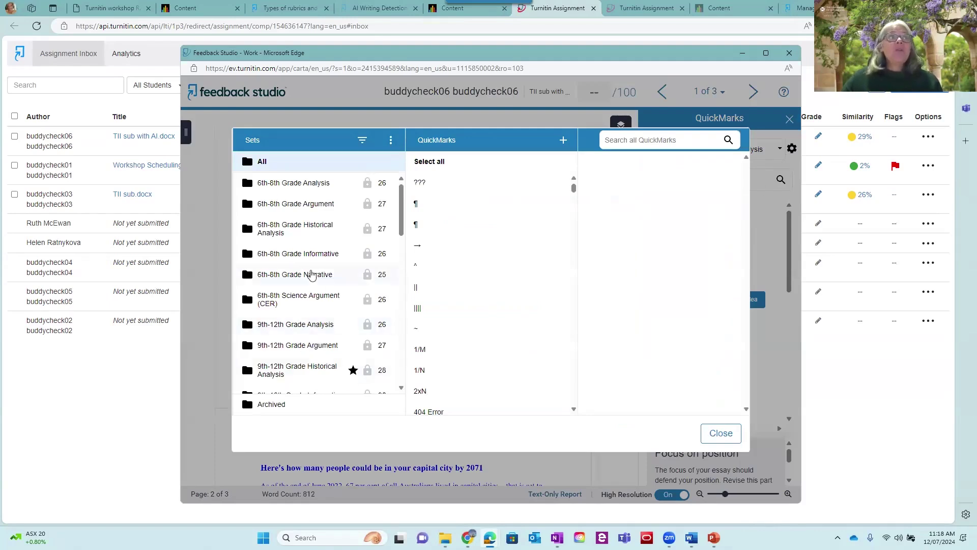
pyautogui.scroll(-5, 312, 277)
pyautogui.scroll(-5, 312, 278)
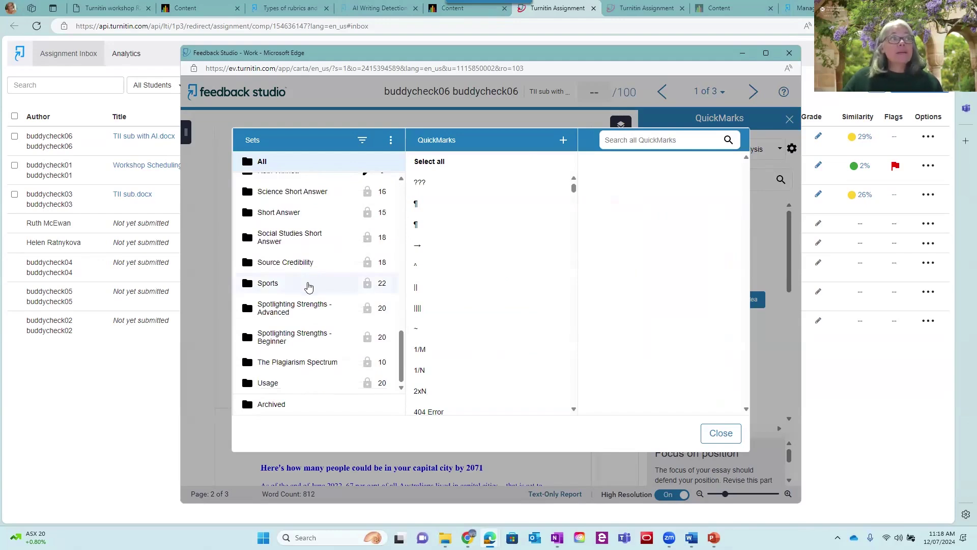
pyautogui.scroll(3, 308, 286)
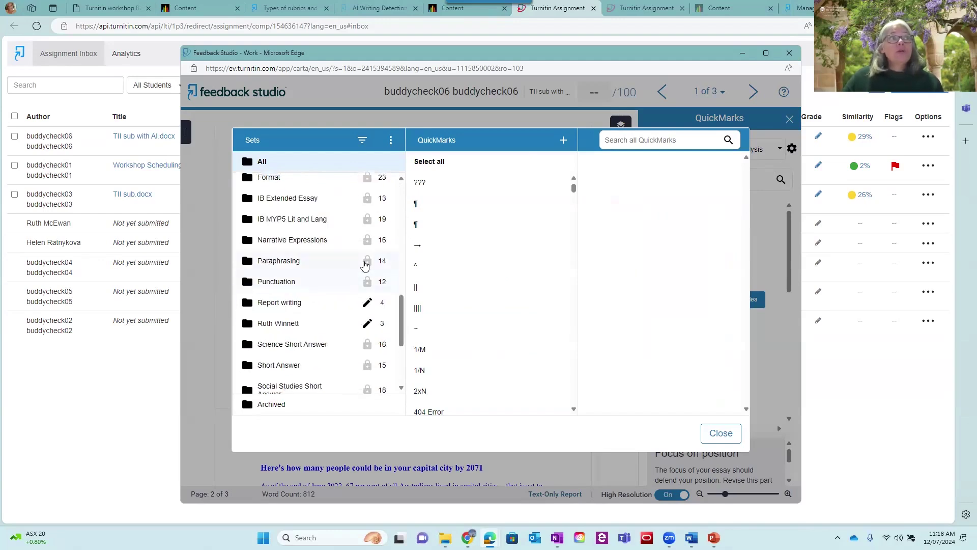
pyautogui.moveTo(365, 264)
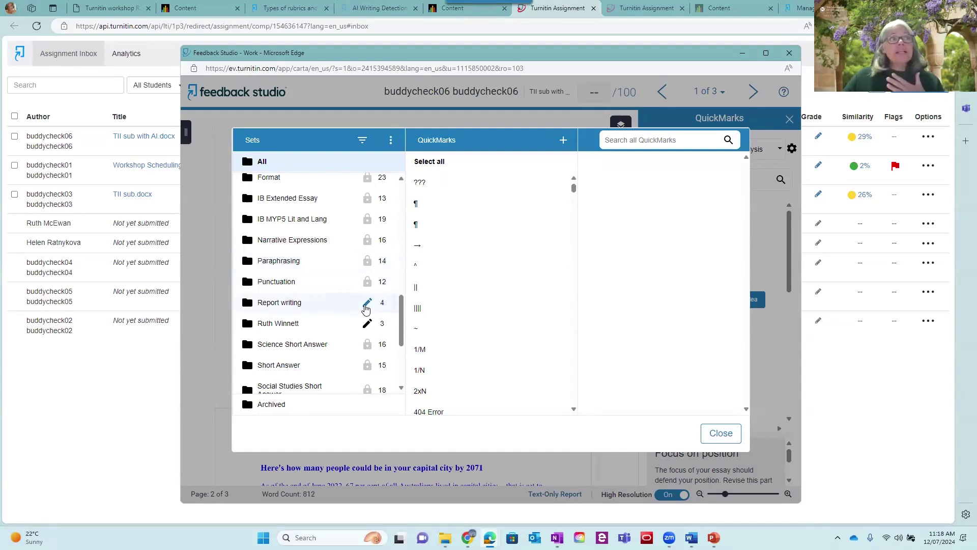
pyautogui.scroll(4, 365, 308)
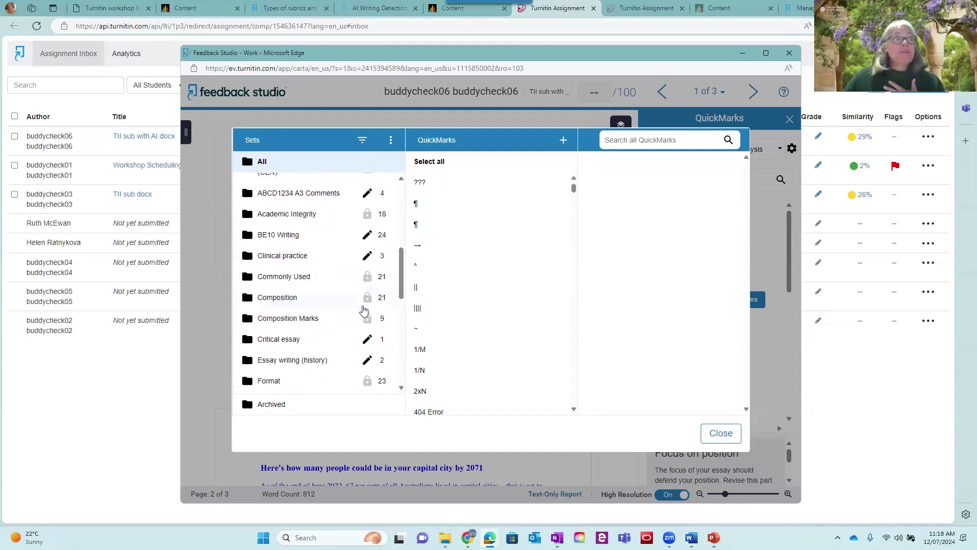
pyautogui.scroll(5, 364, 310)
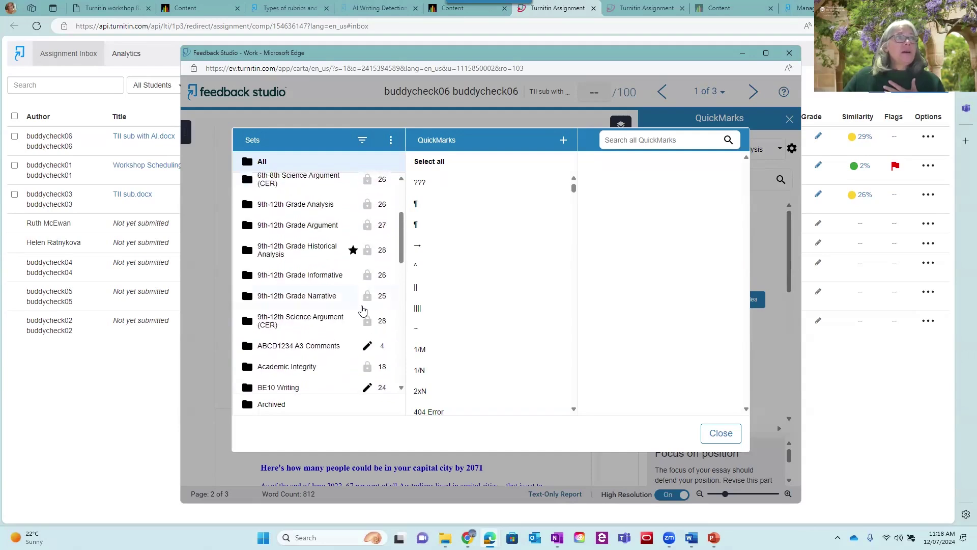
pyautogui.scroll(-5, 362, 309)
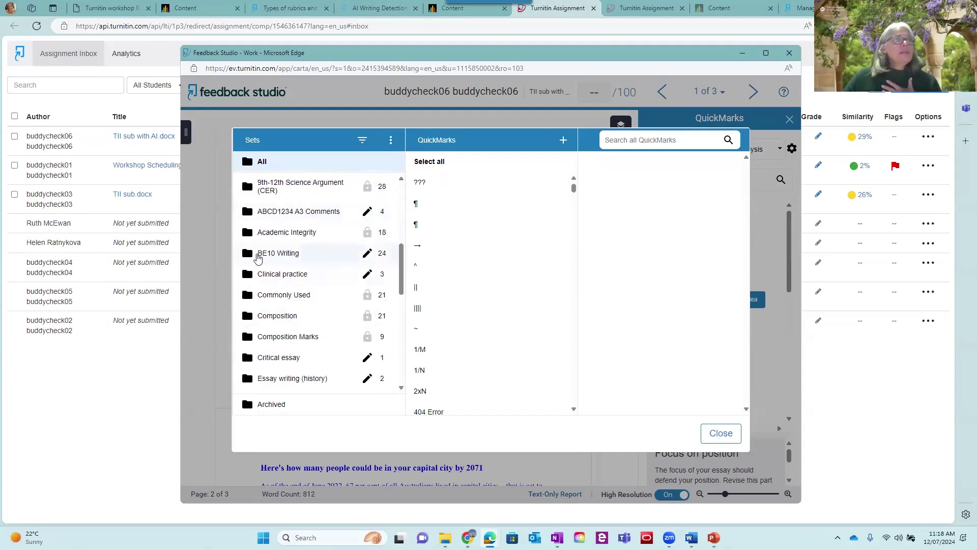
pyautogui.click(310, 254)
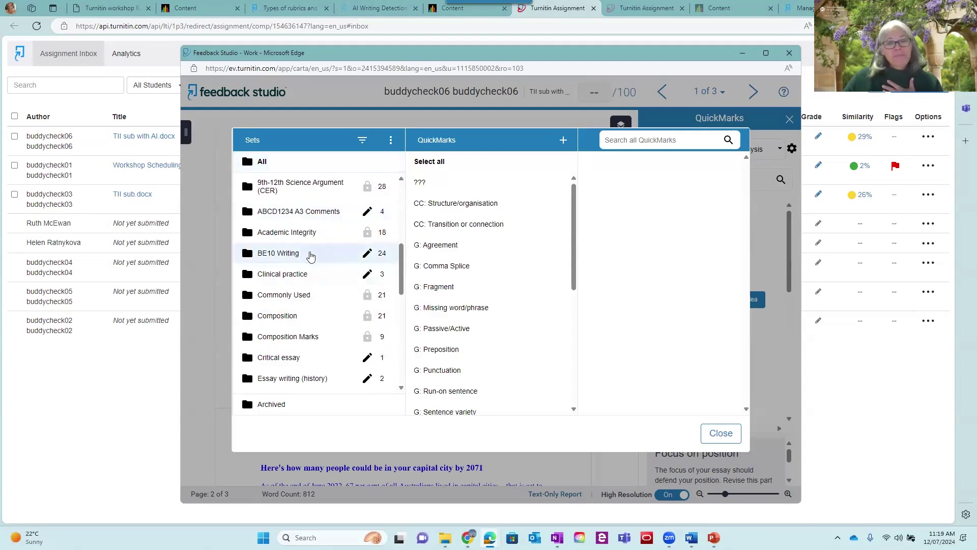
# Step: Review the CC: Transition or connection QuickMark in the BE10 Writing set, open it for editing and cancel without changes
pyautogui.scroll(-5, 467, 224)
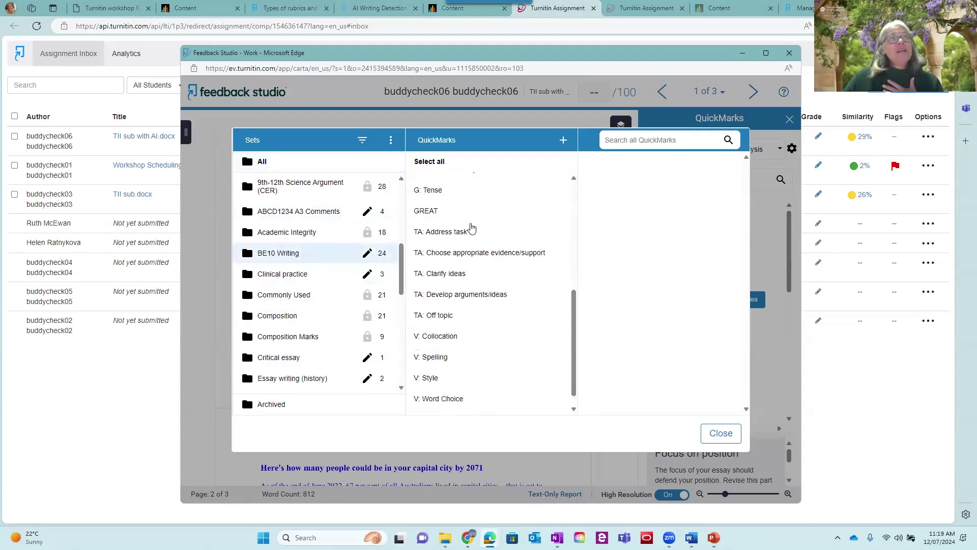
pyautogui.scroll(5, 473, 227)
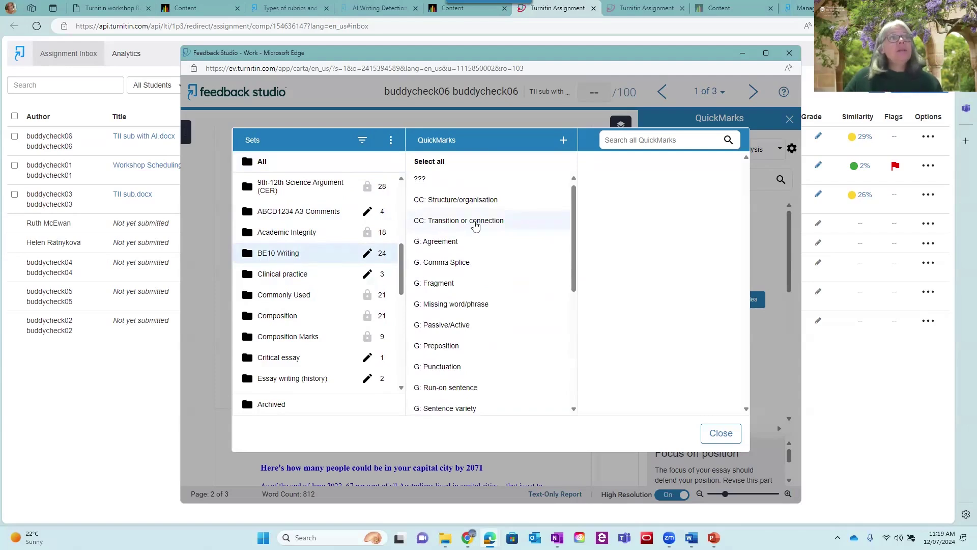
pyautogui.click(480, 222)
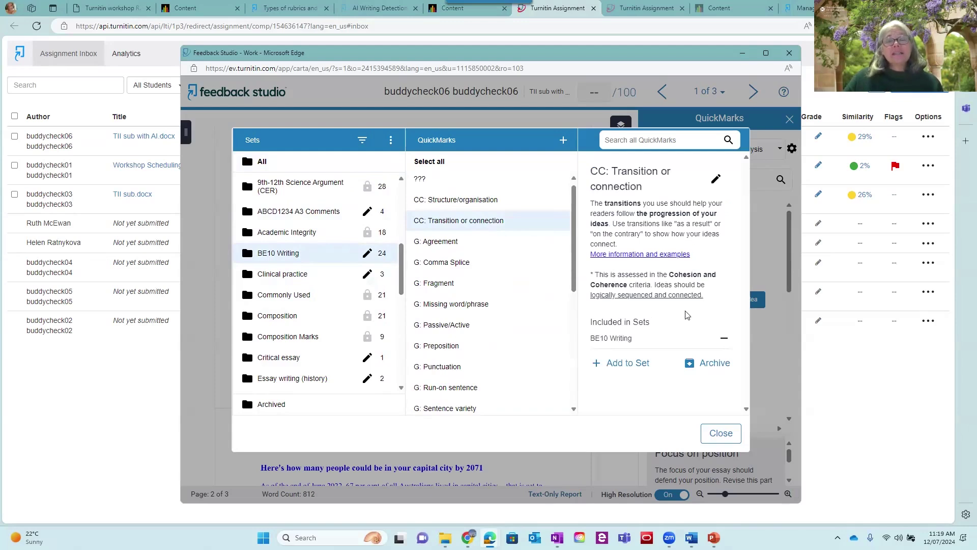
pyautogui.click(715, 178)
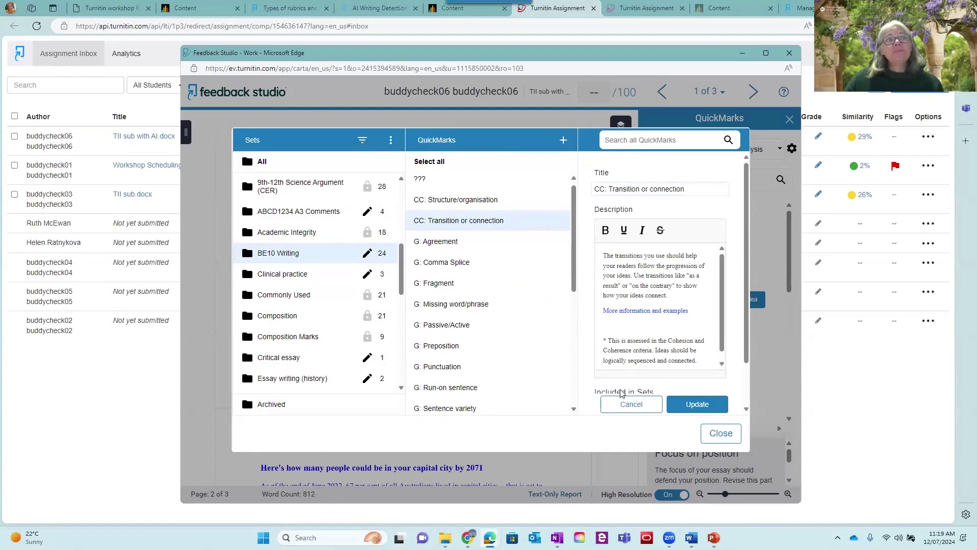
pyautogui.click(630, 406)
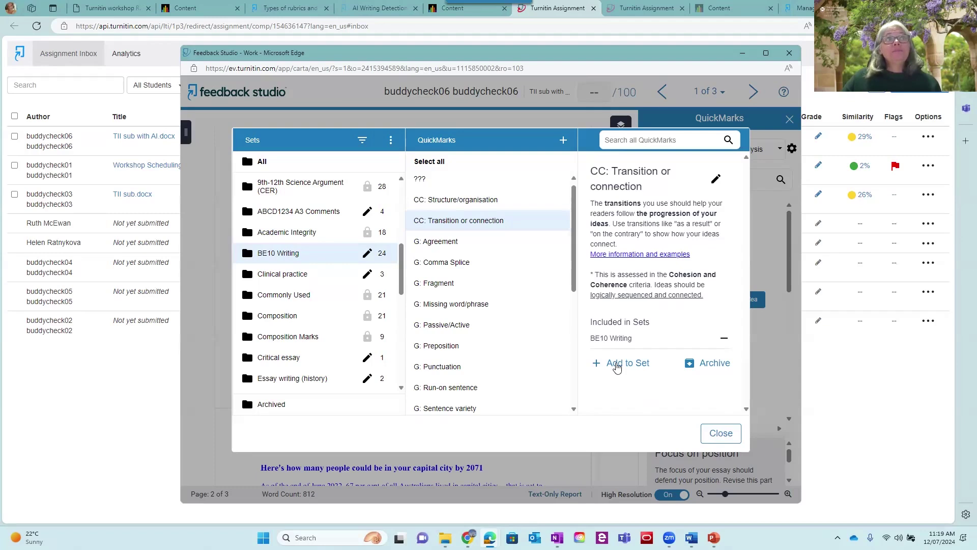
# Step: Export the BE10 Writing QuickMark set to a file and dismiss the request to download multiple files
pyautogui.click(390, 140)
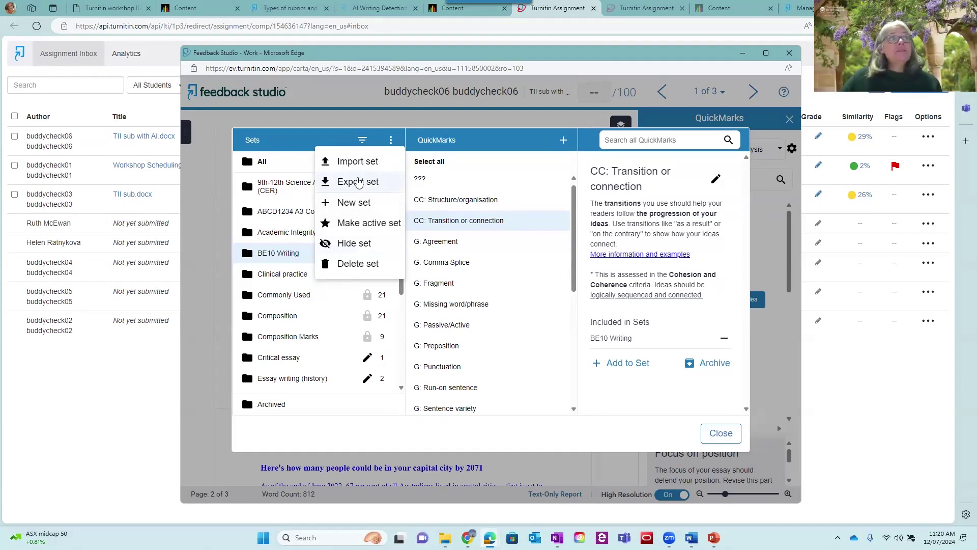
pyautogui.click(285, 256)
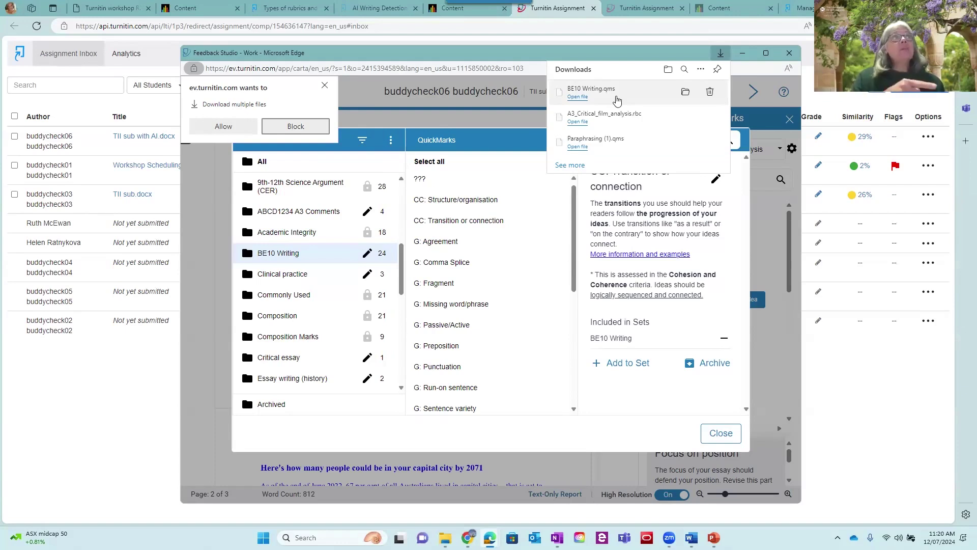
pyautogui.click(325, 85)
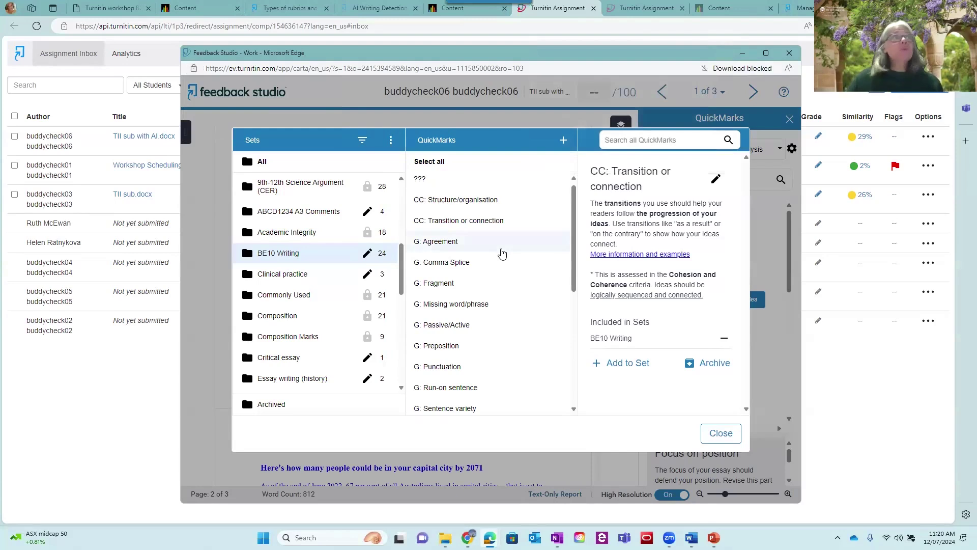
# Step: Check the QuickMark set options, including importing a set, and close the QuickMarks manager and its side panel
pyautogui.click(391, 139)
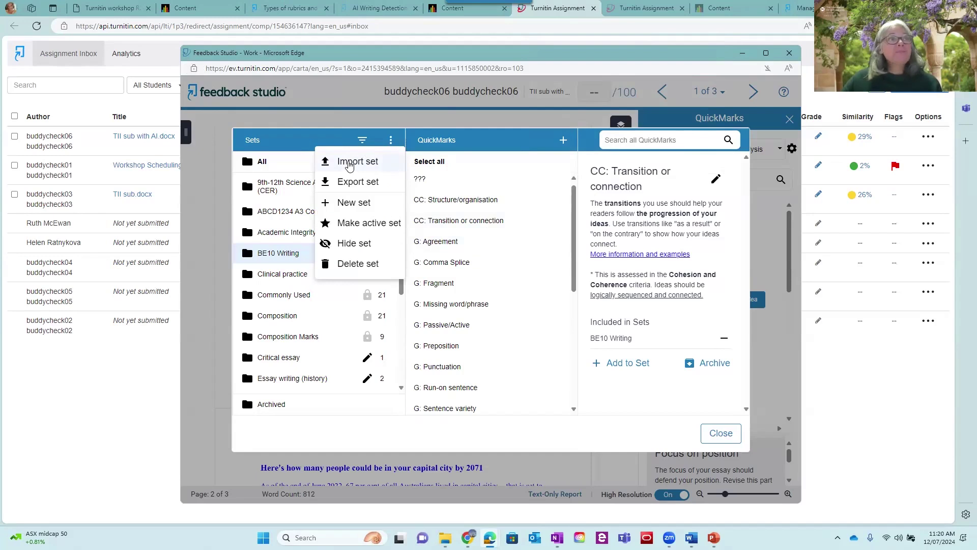
pyautogui.click(709, 439)
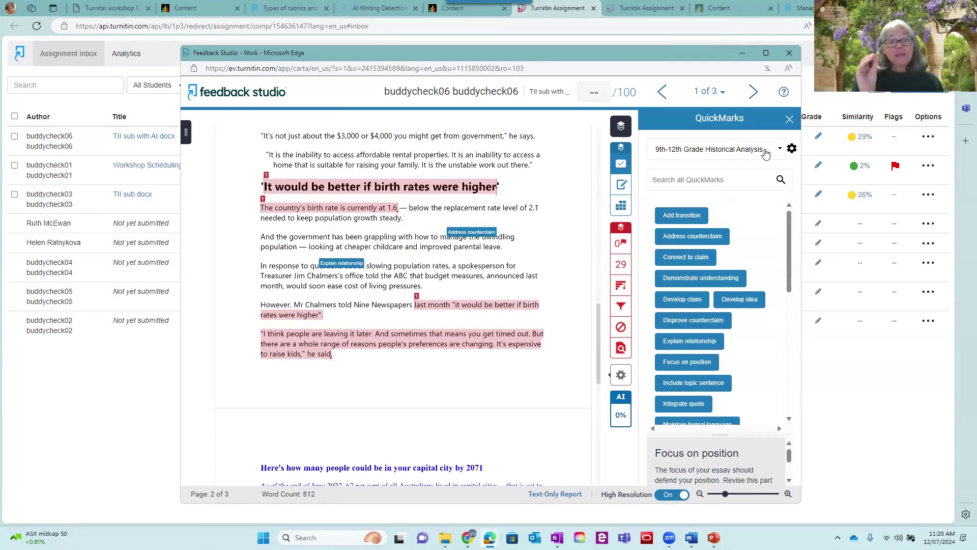
pyautogui.click(789, 119)
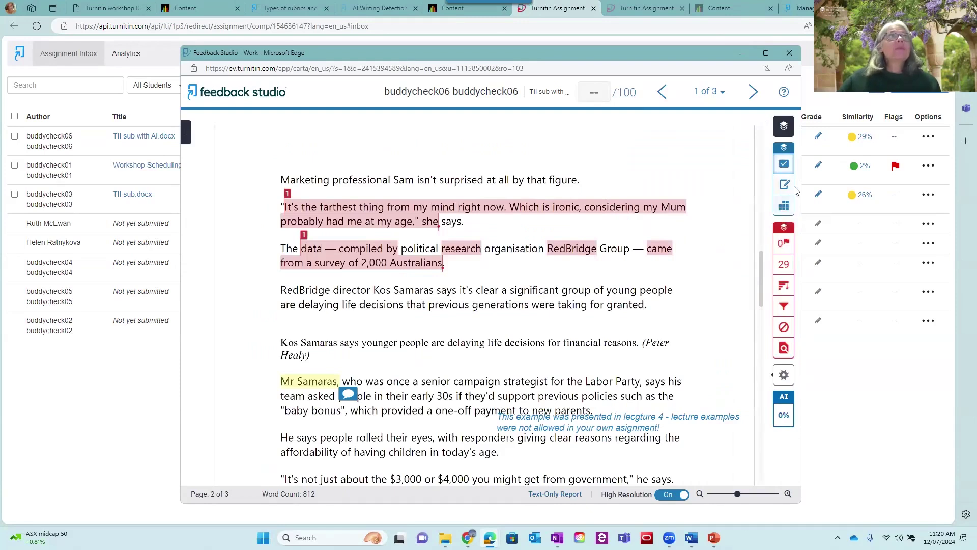
# Step: Widen the marking window and score the rubric with Understanding 70, Evidence 90 and Quality 57, resizing the scale descriptions area to read it
pyautogui.moveTo(803, 184); pyautogui.dragTo(887, 189)
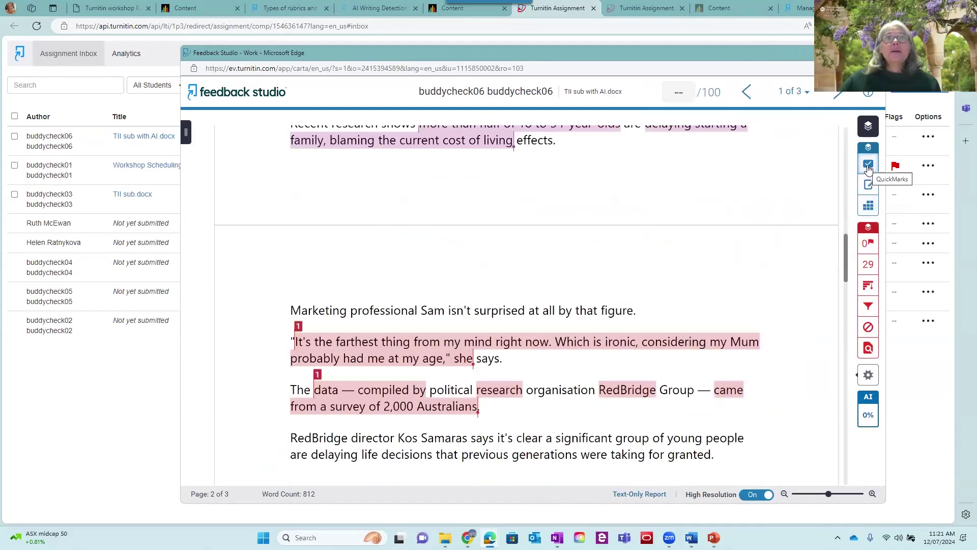
pyautogui.click(869, 206)
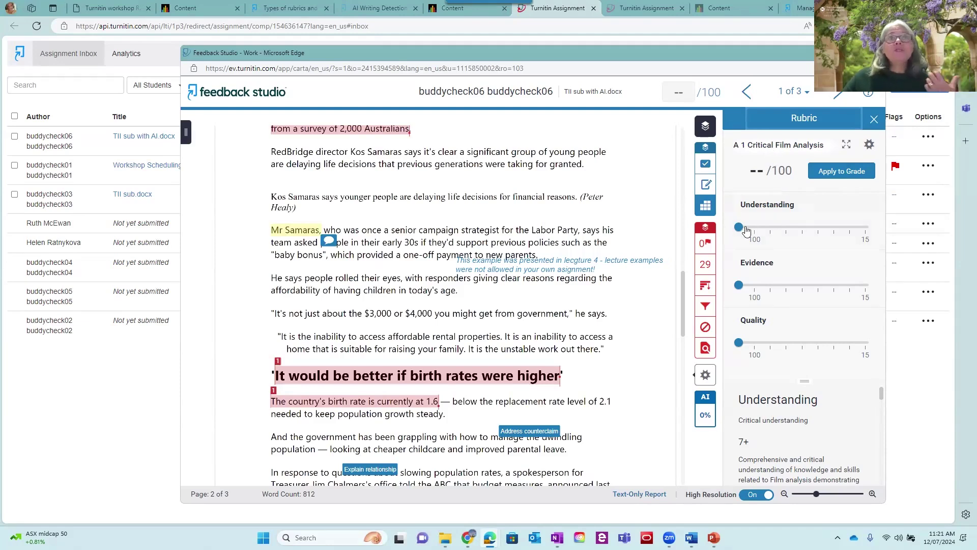
pyautogui.moveTo(739, 228); pyautogui.dragTo(802, 228)
pyautogui.moveTo(741, 289); pyautogui.dragTo(770, 287)
pyautogui.moveTo(777, 348); pyautogui.dragTo(819, 342)
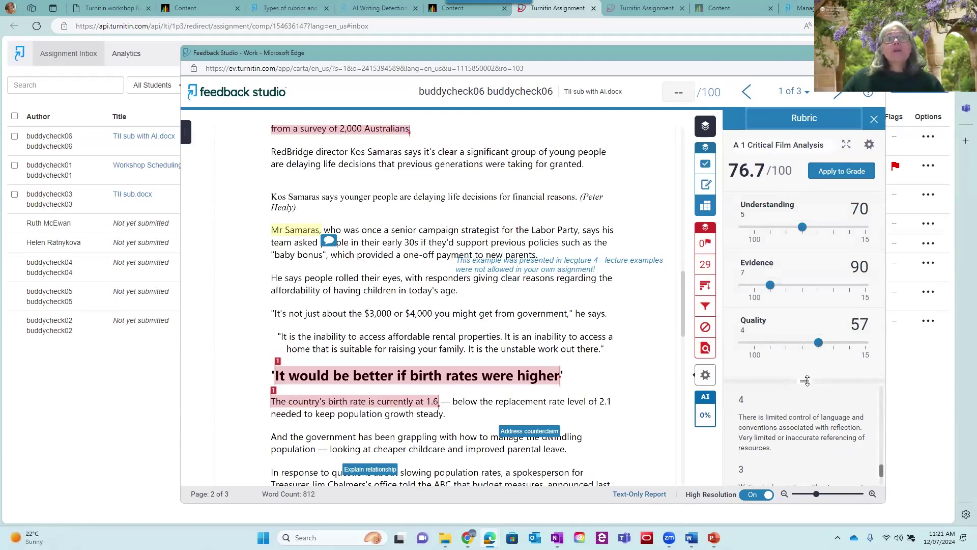
pyautogui.moveTo(804, 381); pyautogui.dragTo(804, 268)
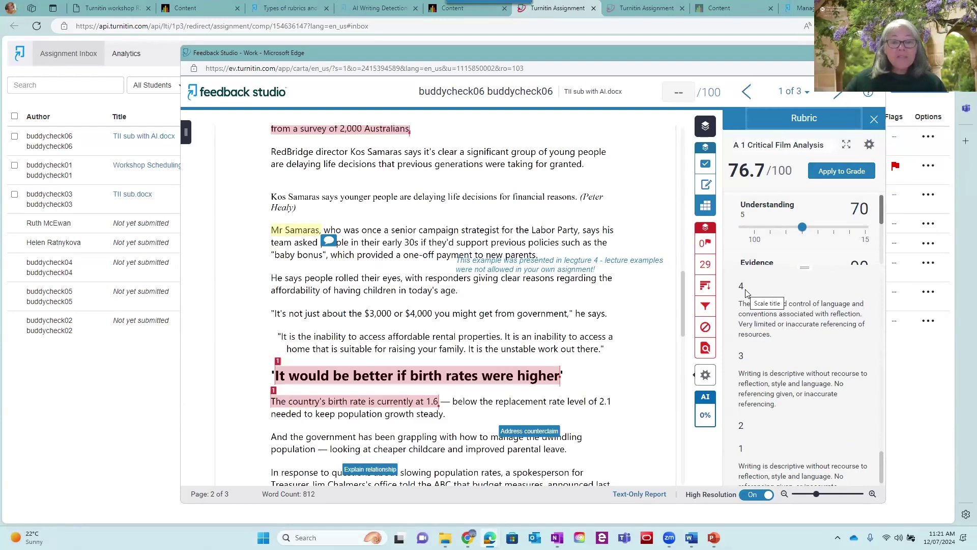
pyautogui.moveTo(804, 267); pyautogui.dragTo(806, 368)
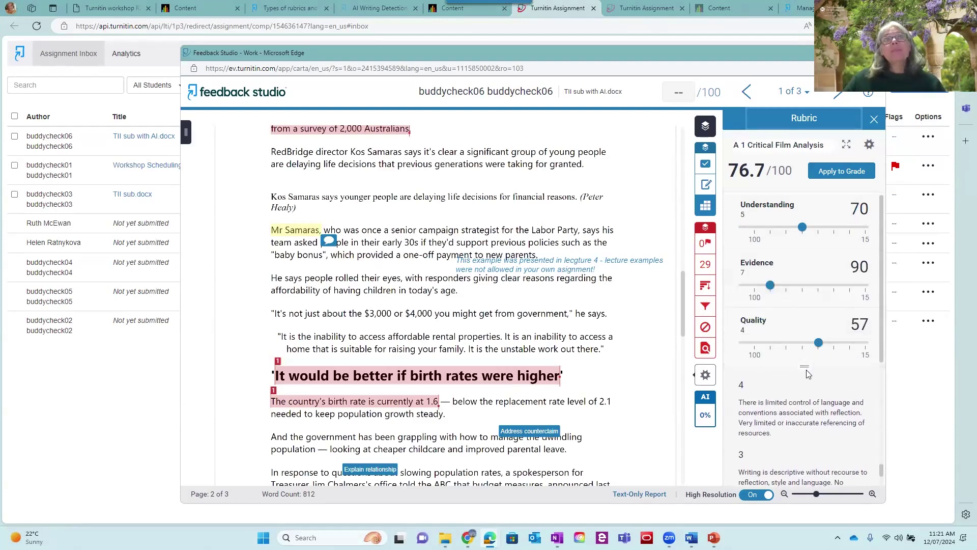
# Step: Expand the A 1 Critical Film Analysis rubric in its own window, rate Understanding and Quality at 7+, and close that window
pyautogui.click(846, 146)
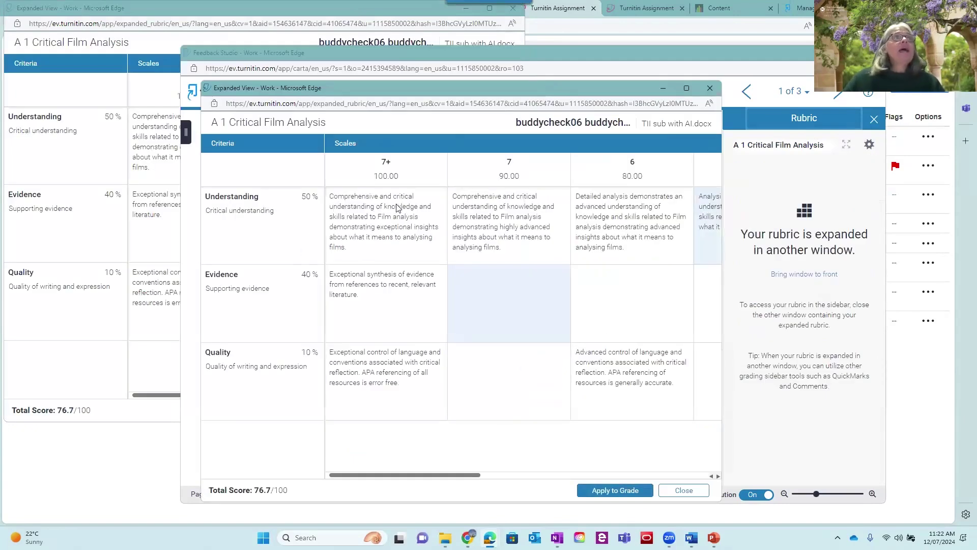
pyautogui.click(391, 228)
pyautogui.click(382, 377)
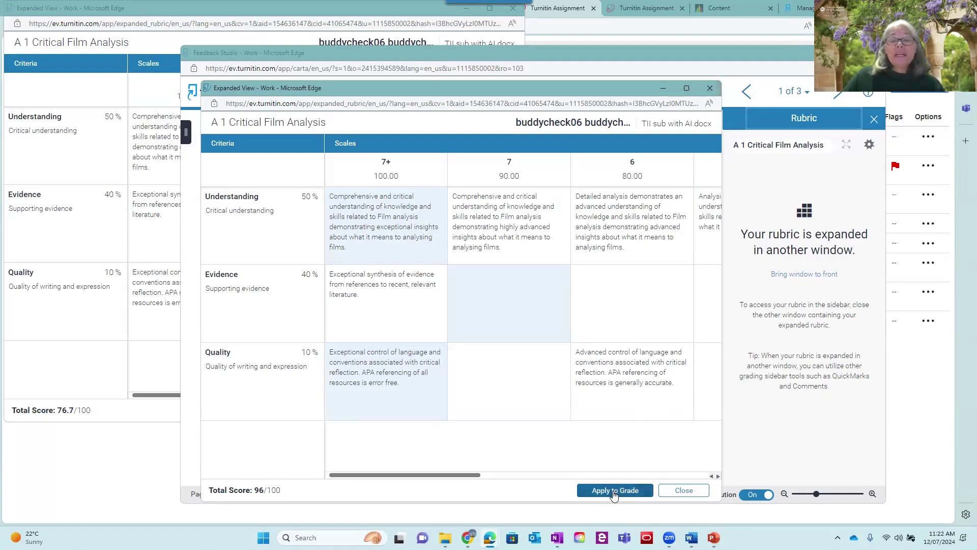
pyautogui.click(711, 89)
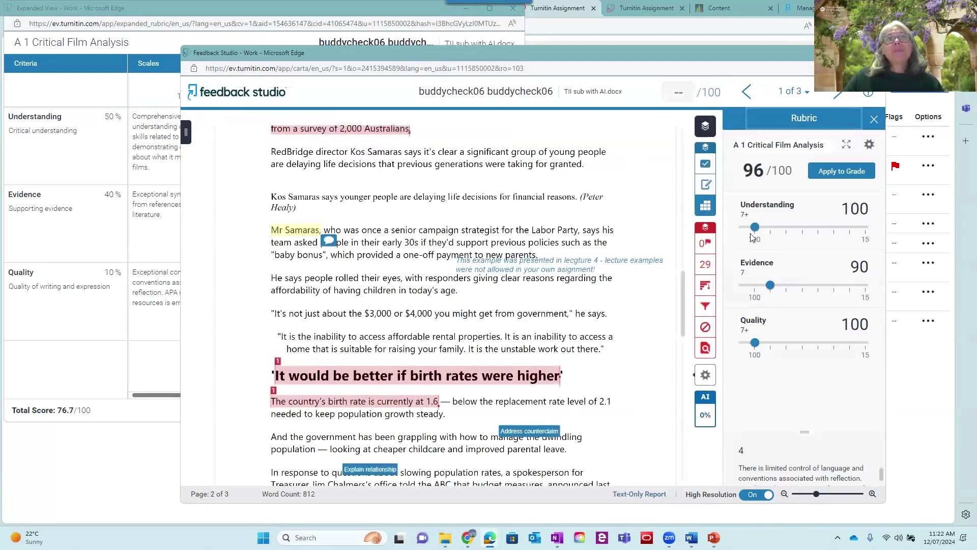
# Step: Record a voice comment in the feedback summary, allowing microphone access, and pause the recording at 0:18
pyautogui.click(706, 184)
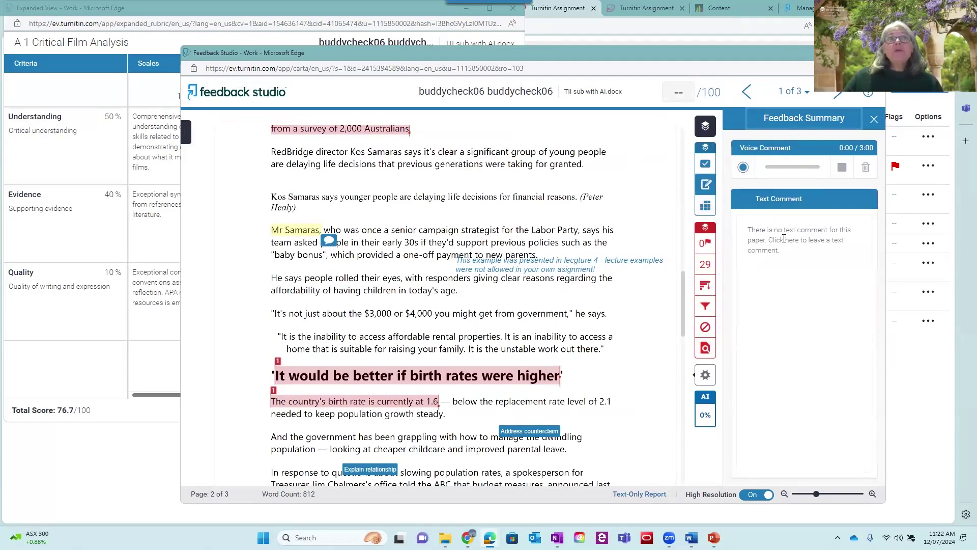
pyautogui.click(762, 234)
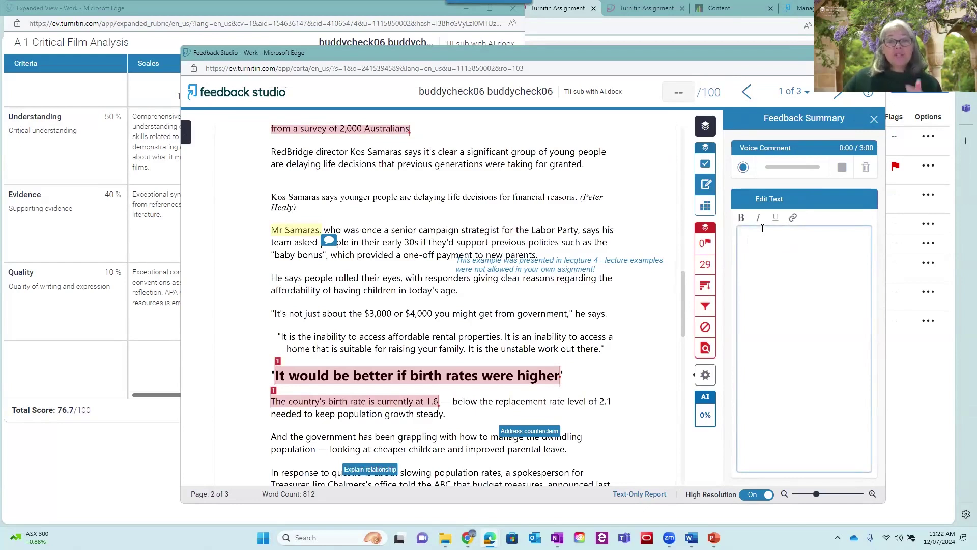
pyautogui.click(743, 168)
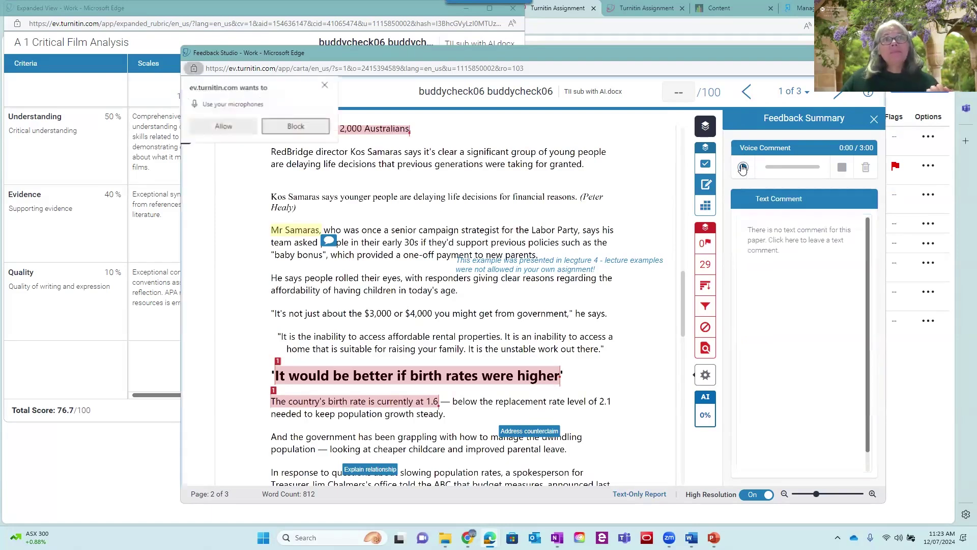
pyautogui.click(224, 127)
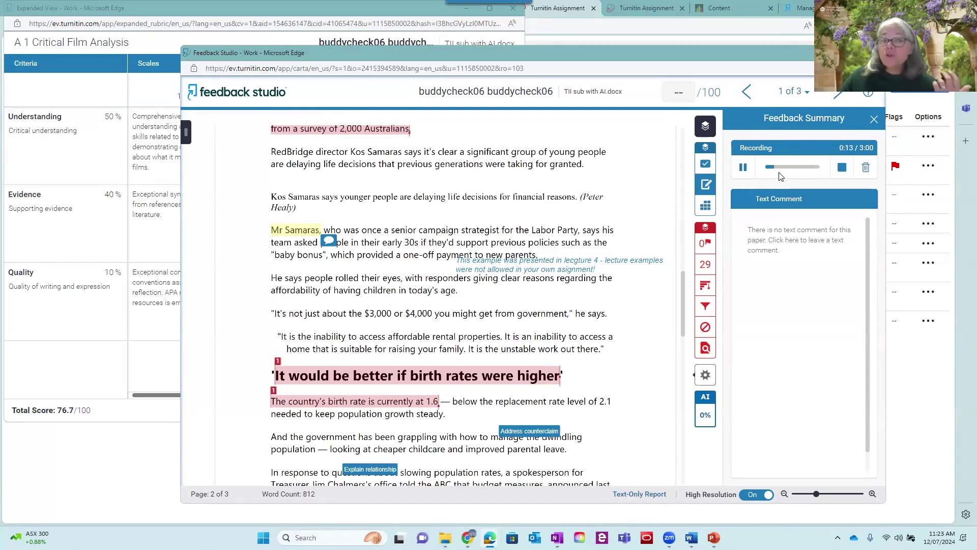
pyautogui.click(744, 168)
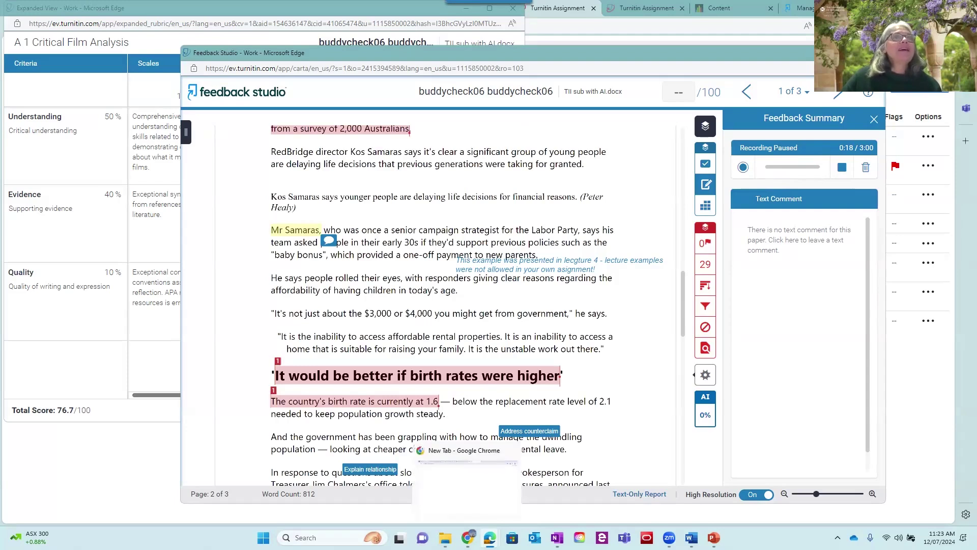
# Step: Dismiss the leftover expanded rubric window and apply the rubric score of 96 as the paper's grade
pyautogui.click(362, 6)
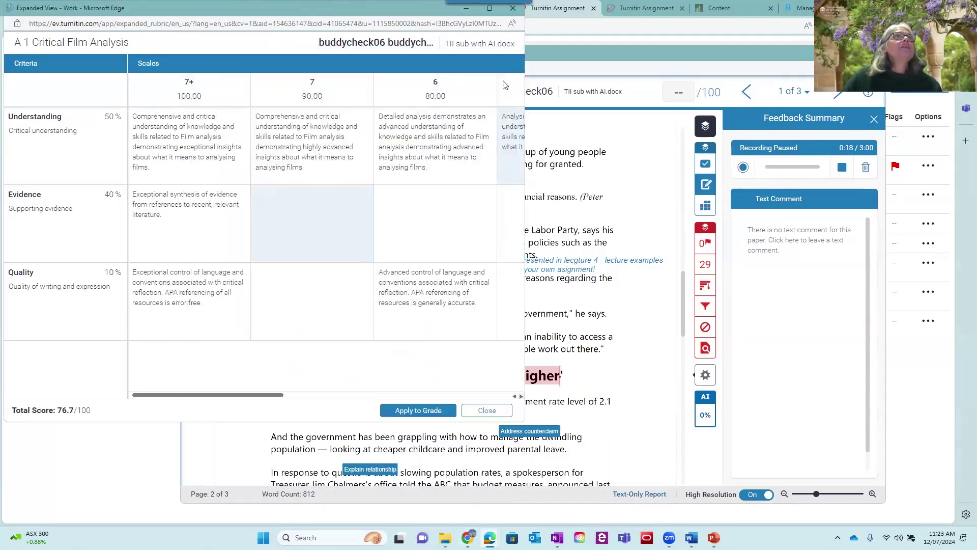
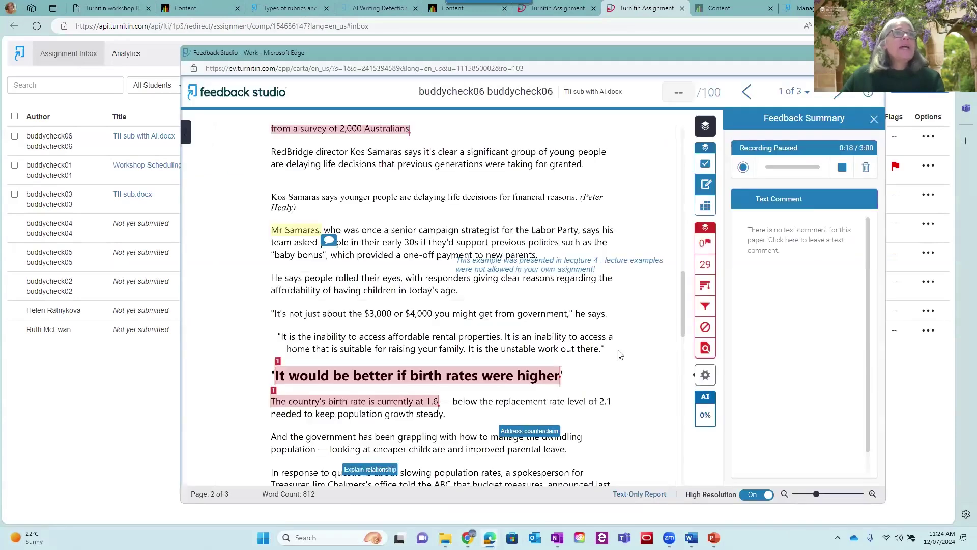
pyautogui.click(705, 205)
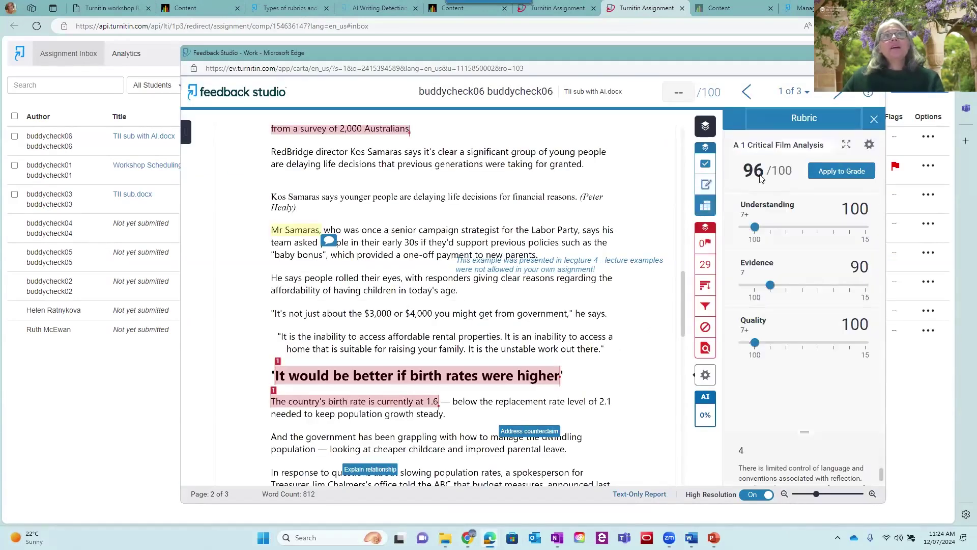
pyautogui.click(832, 173)
pyautogui.click(669, 94)
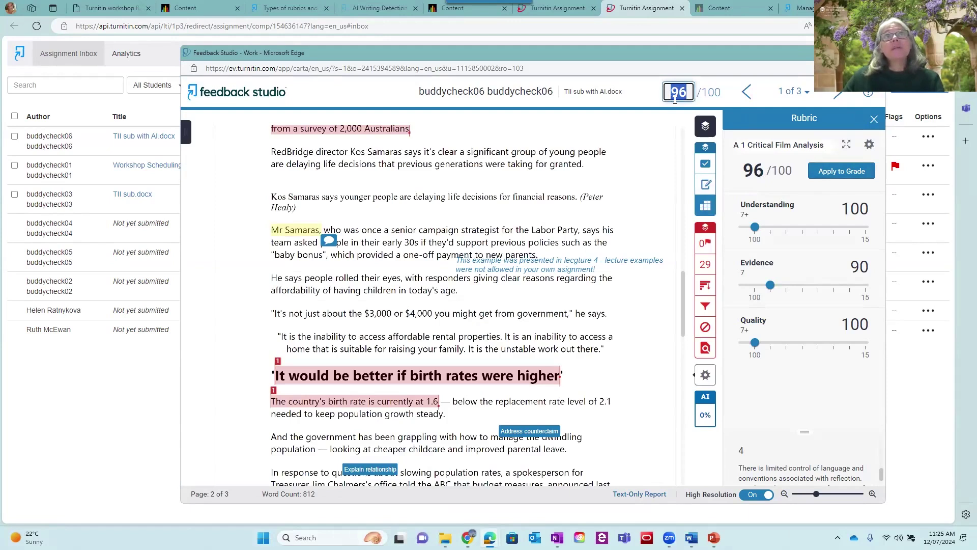
pyautogui.click(632, 168)
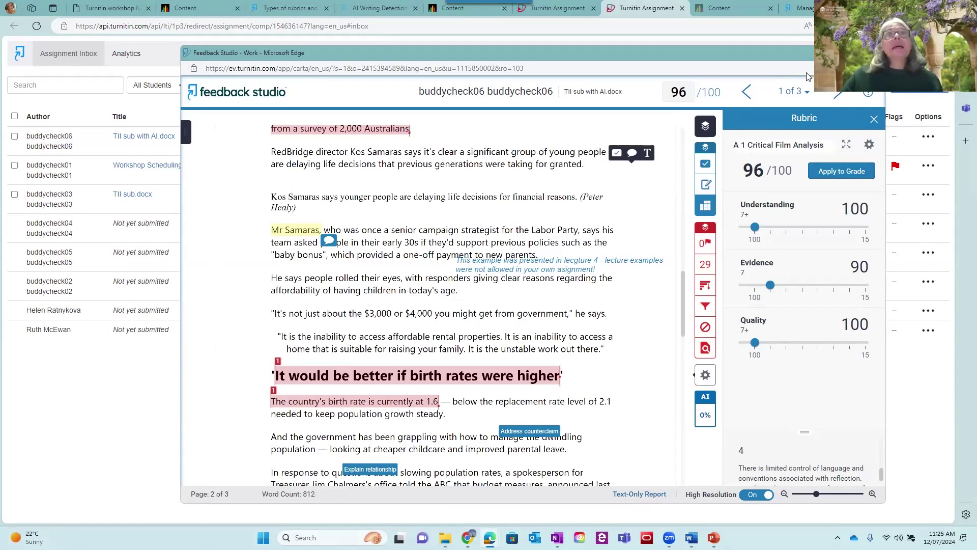
# Step: Stay in the paper to stop and save the unsaved voice comment, and close the Feedback Studio window
pyautogui.click(875, 52)
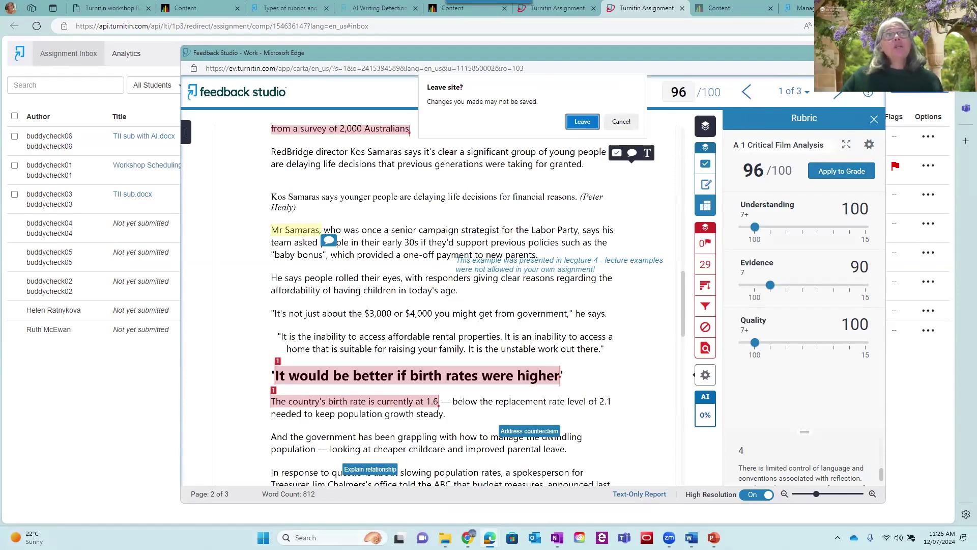
pyautogui.click(621, 122)
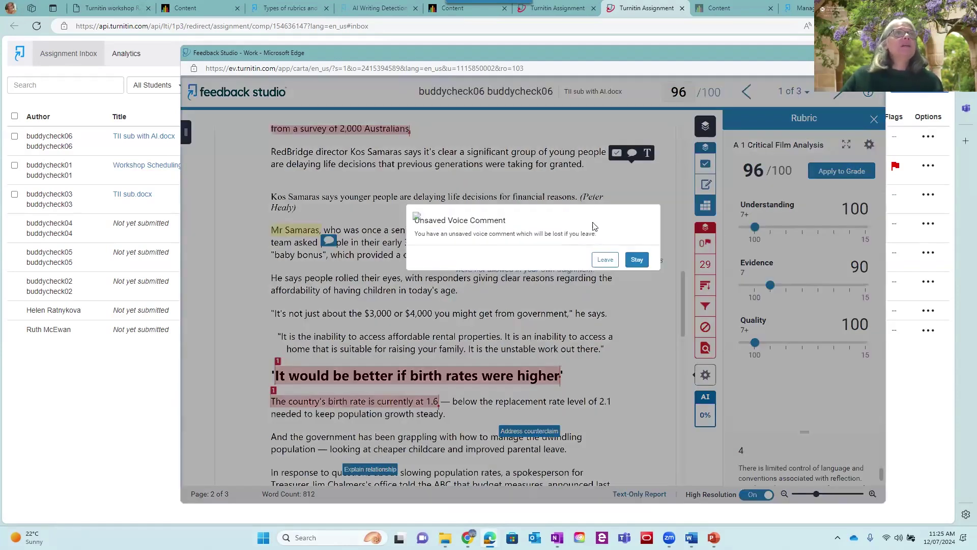
pyautogui.click(638, 260)
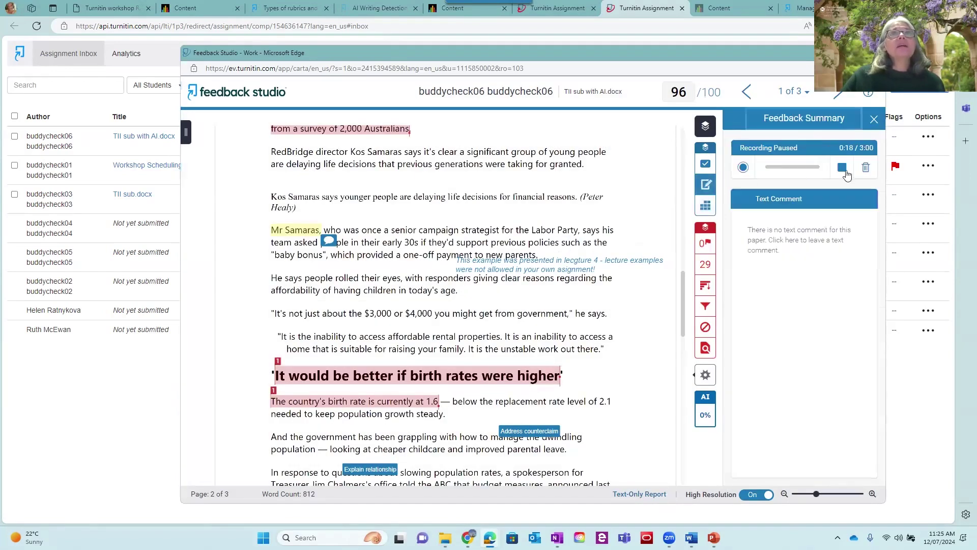
pyautogui.click(842, 168)
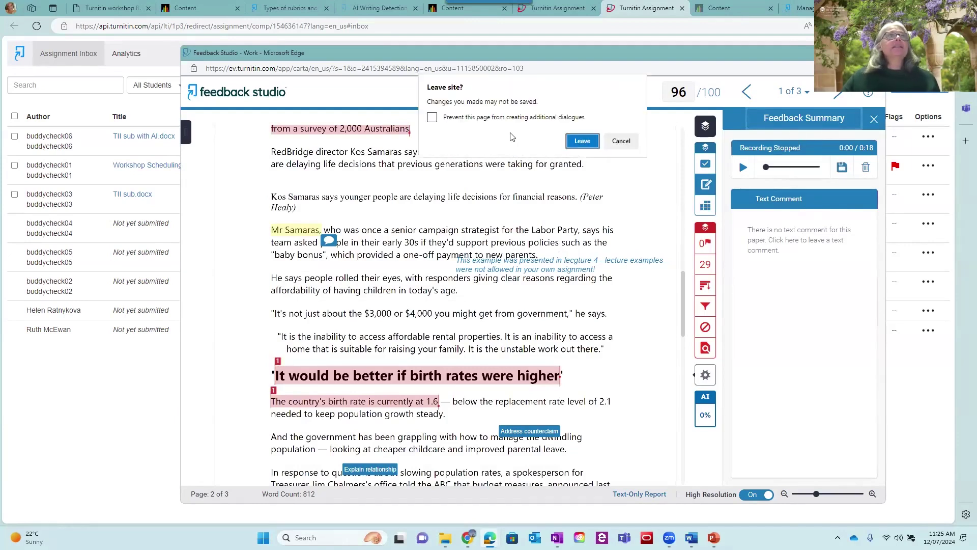
pyautogui.click(628, 145)
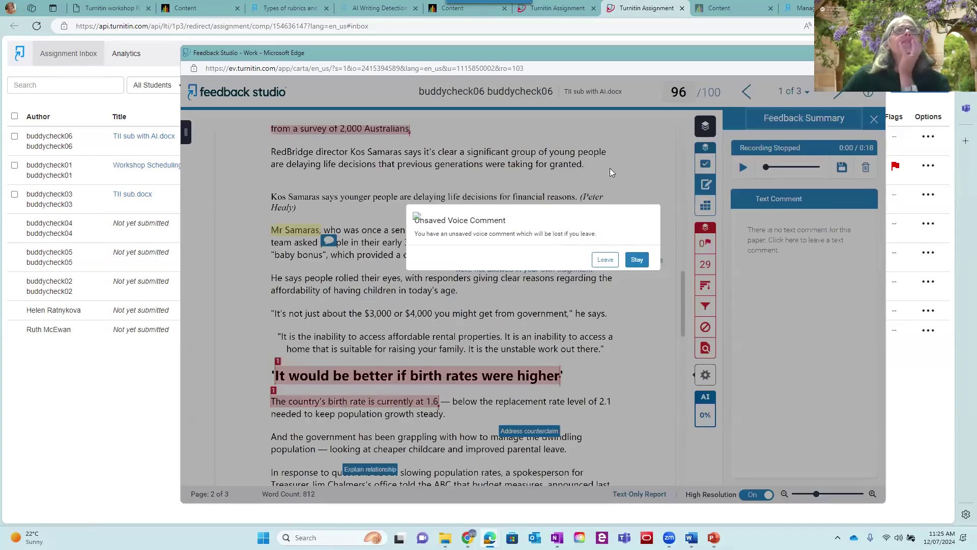
pyautogui.click(637, 260)
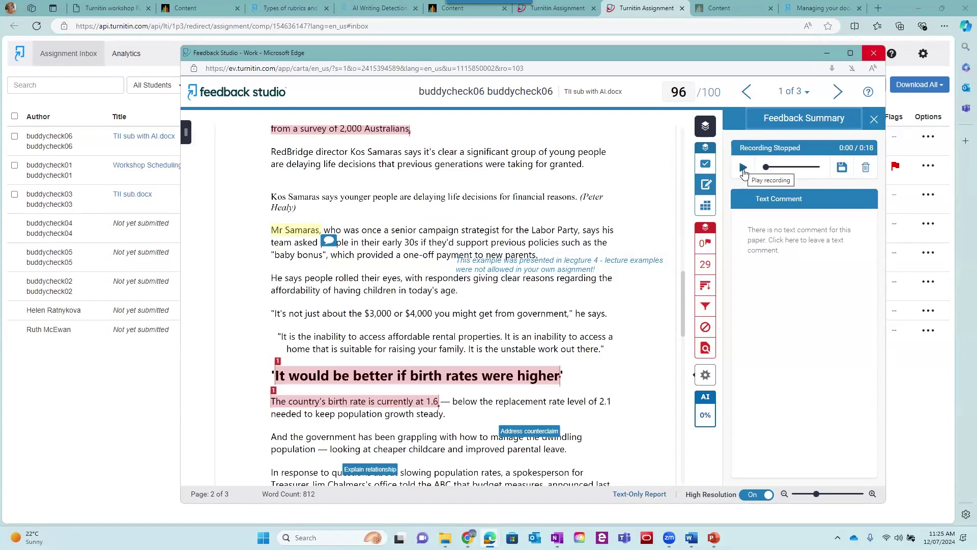
pyautogui.click(845, 168)
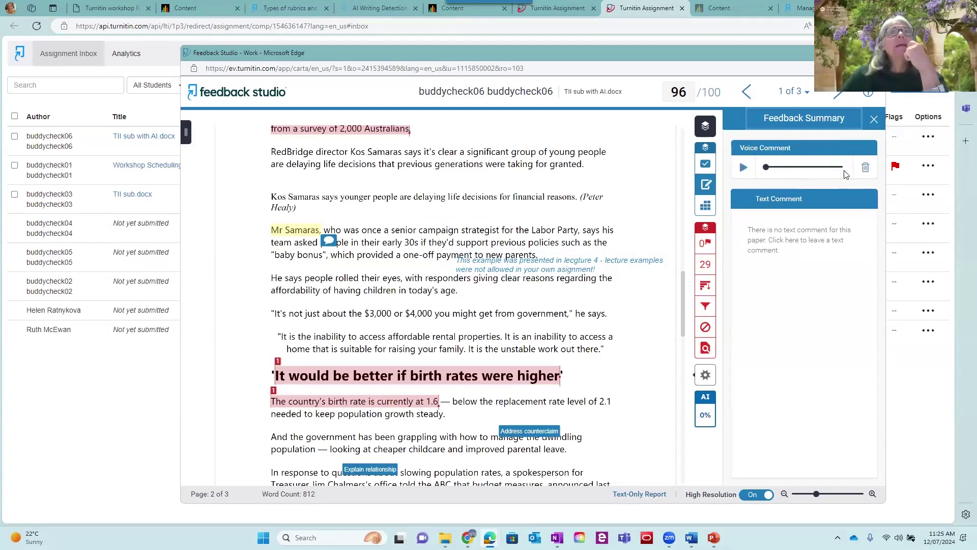
pyautogui.click(881, 98)
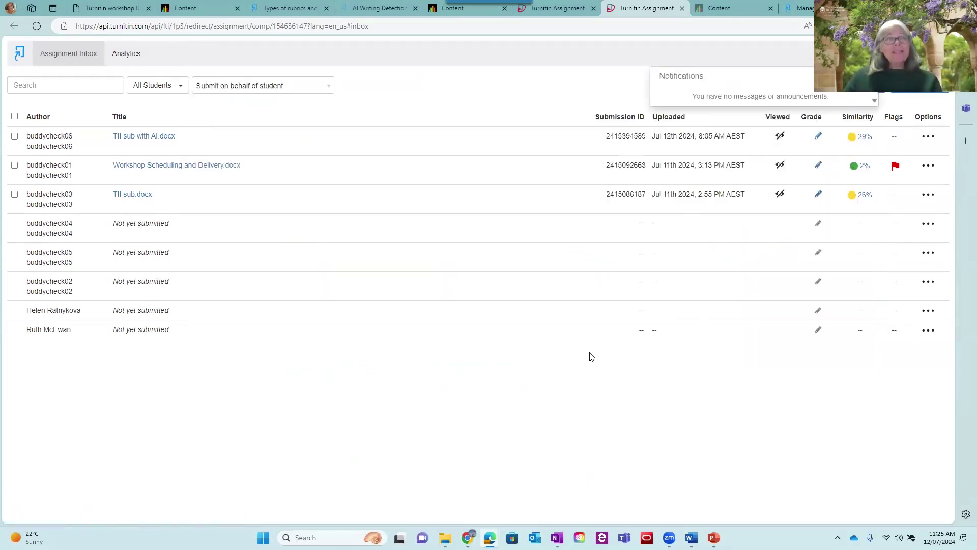
# Step: Close the Turnitin assignment inbox and open the Full Grade Centre of the ELRN0739 showcase course
pyautogui.click(682, 9)
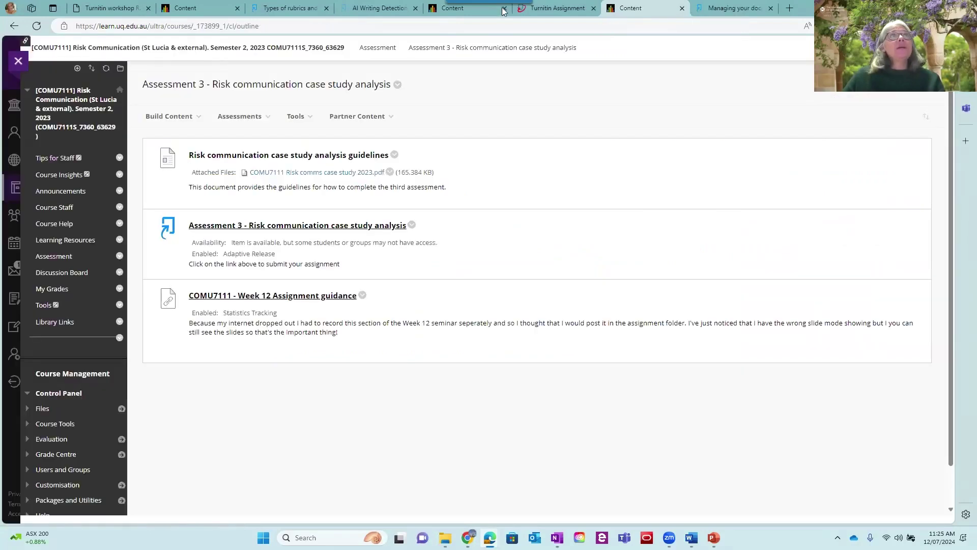
pyautogui.click(442, 13)
pyautogui.scroll(-2, 48, 432)
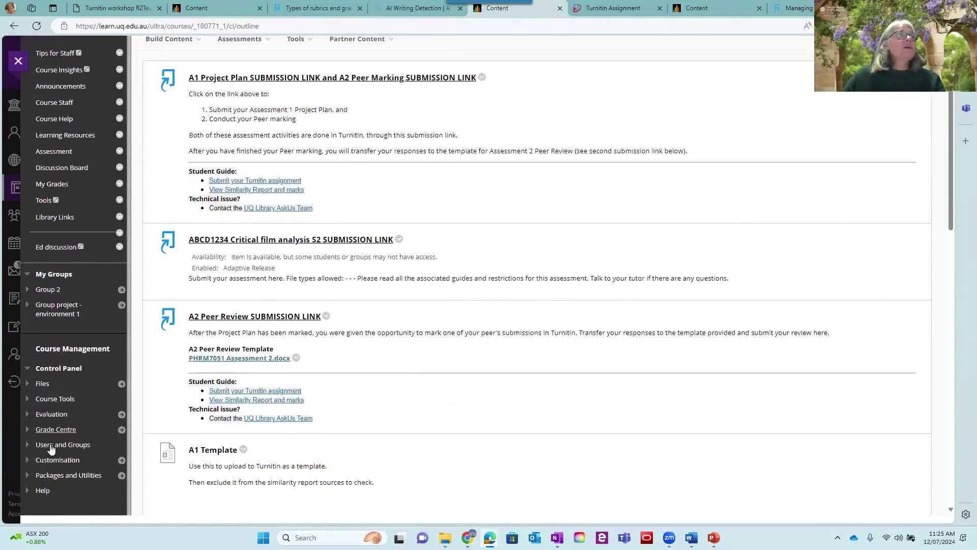
pyautogui.click(120, 407)
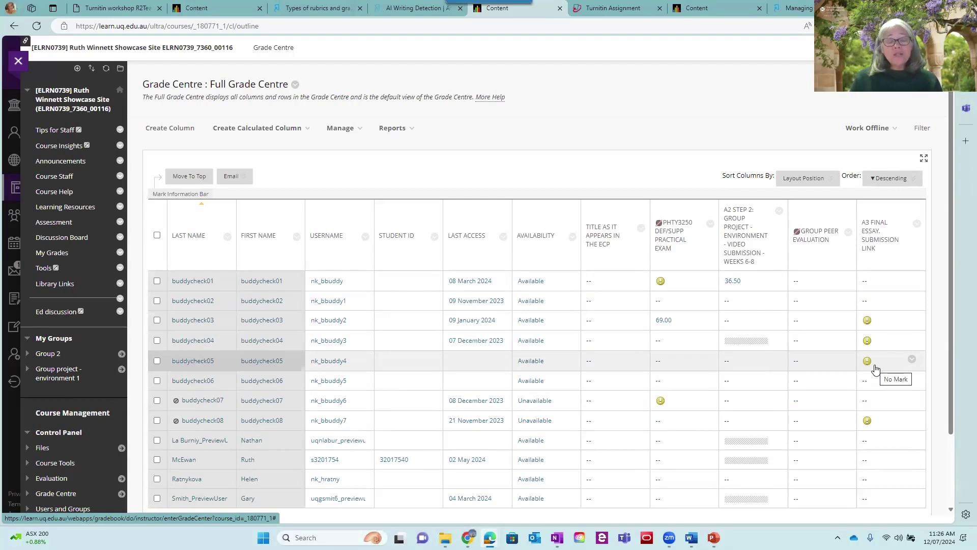
# Step: Check the A3 Final Essay mark options for buddycheck05 and hide the A3 Final Essay Submission Link column from students
pyautogui.click(912, 360)
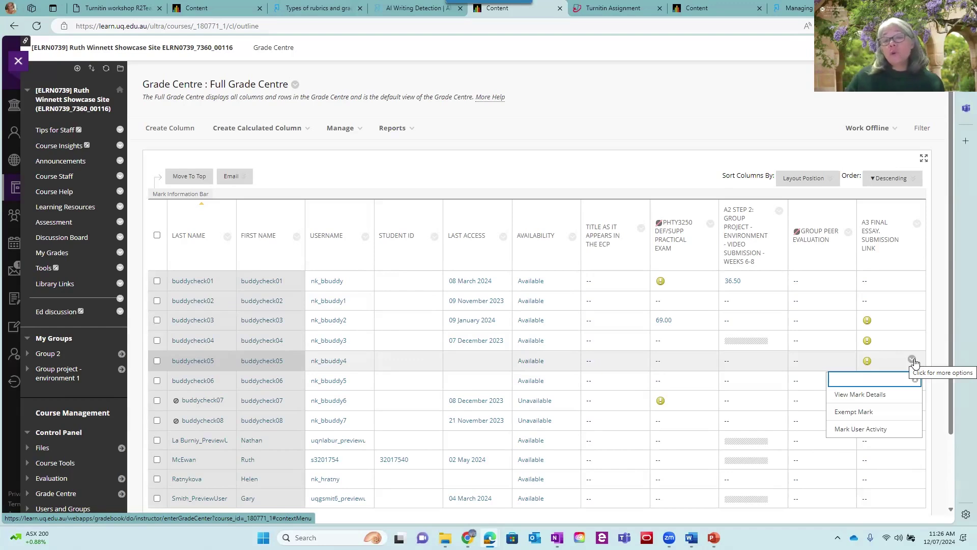
pyautogui.click(917, 224)
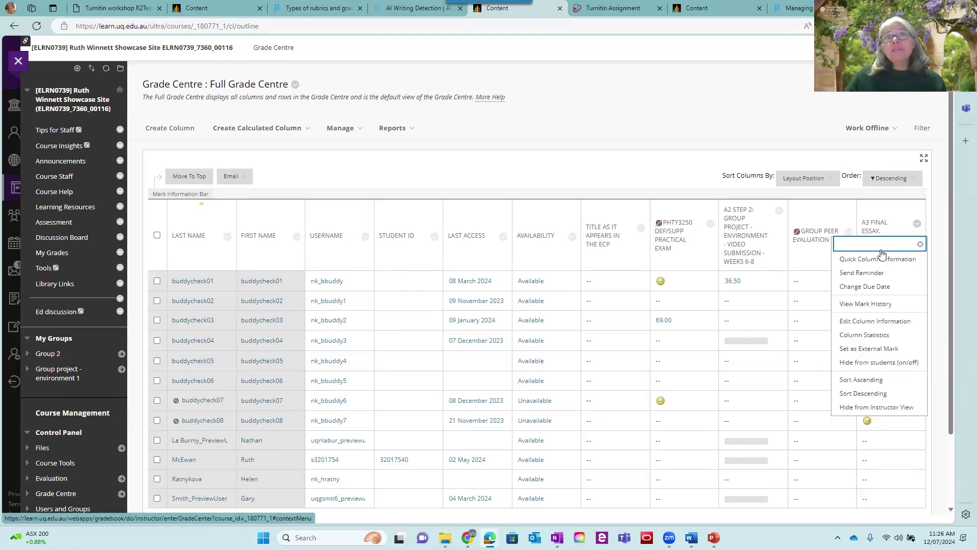
pyautogui.click(869, 362)
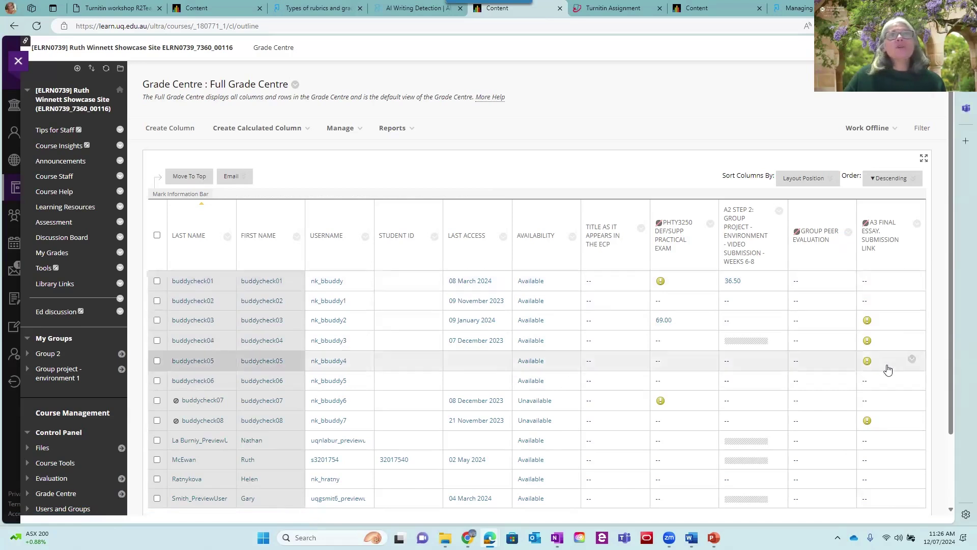
# Step: Check the mark options for buddycheck01's A2 Step 2 group project video submission in the Grade Centre
pyautogui.click(773, 280)
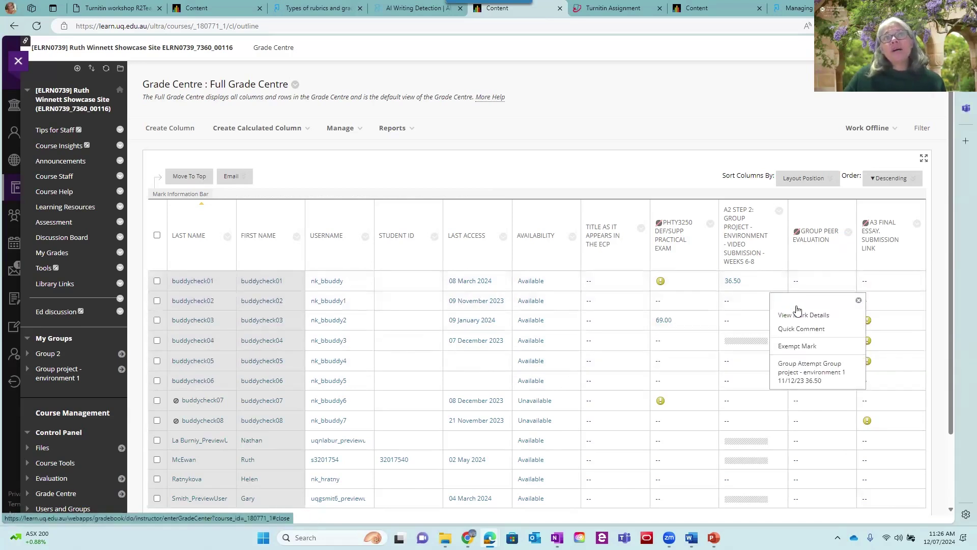
pyautogui.click(736, 281)
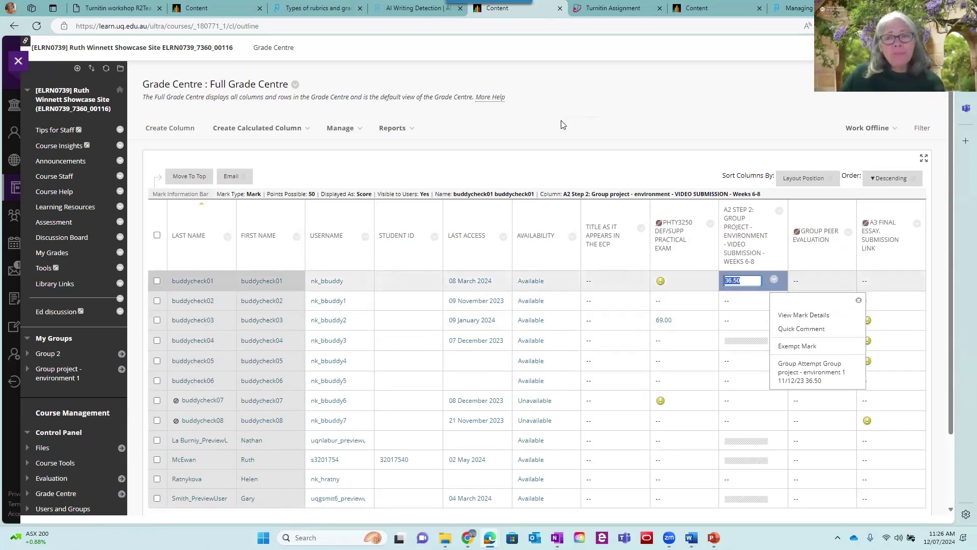
# Step: Switch to the Turnitin assignment inbox and filter its student list to Group 2 of the Practice BGM groups
pyautogui.click(127, 8)
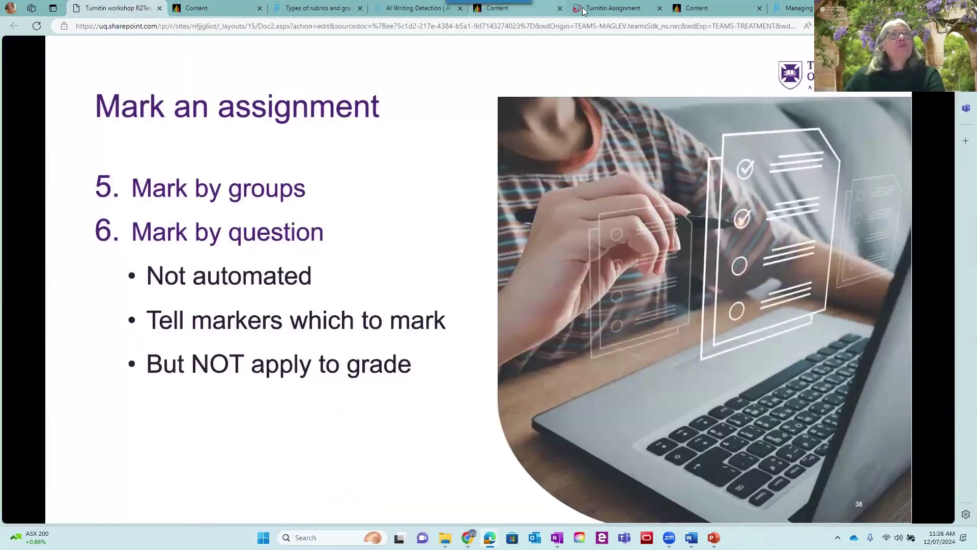
pyautogui.click(614, 8)
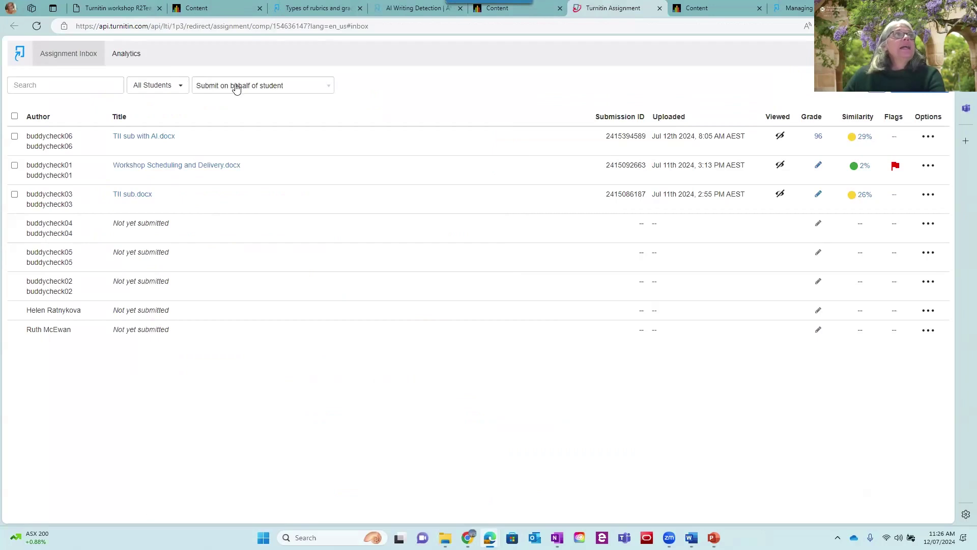
pyautogui.click(173, 86)
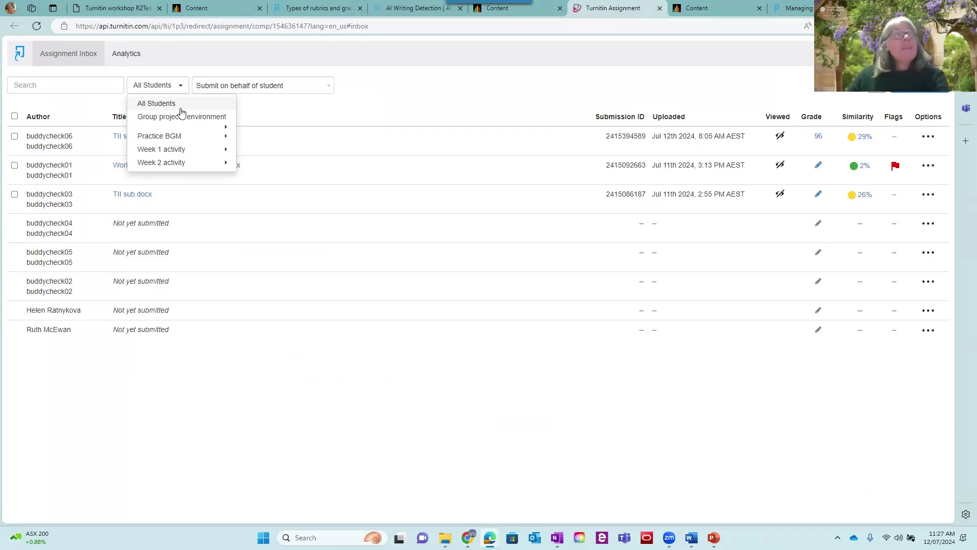
pyautogui.moveTo(173, 163)
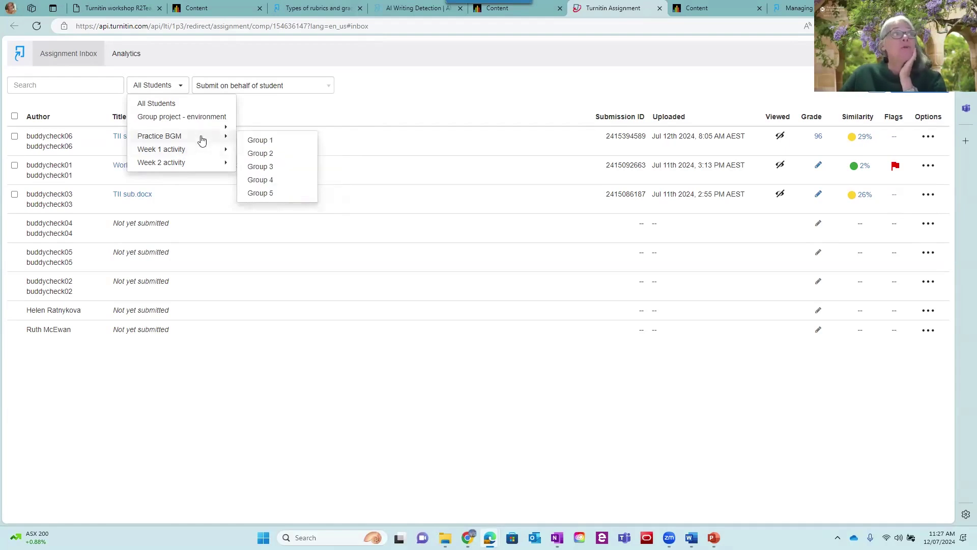
pyautogui.click(261, 158)
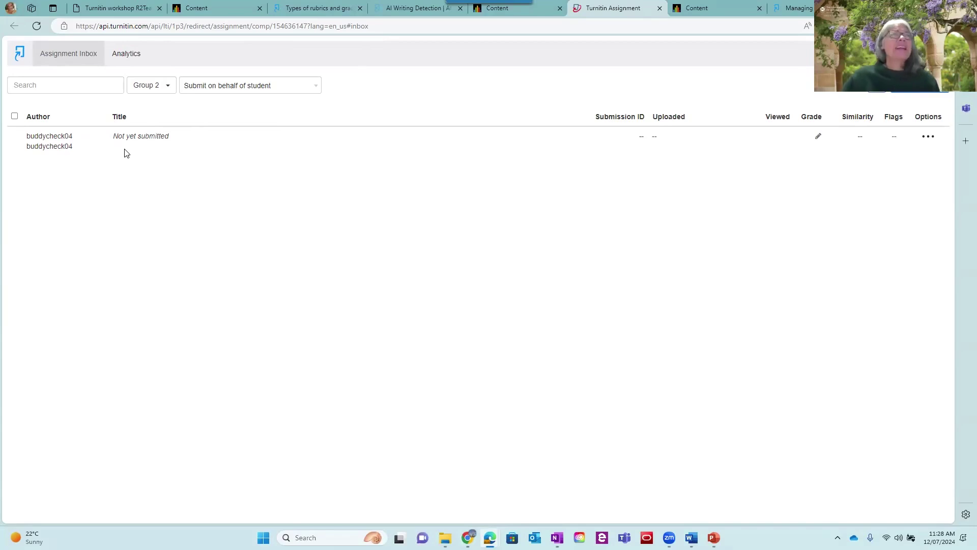
# Step: Return to the Turnitin workshop slides and advance from Mark an assignment to the Group Assignments slide
pyautogui.click(216, 9)
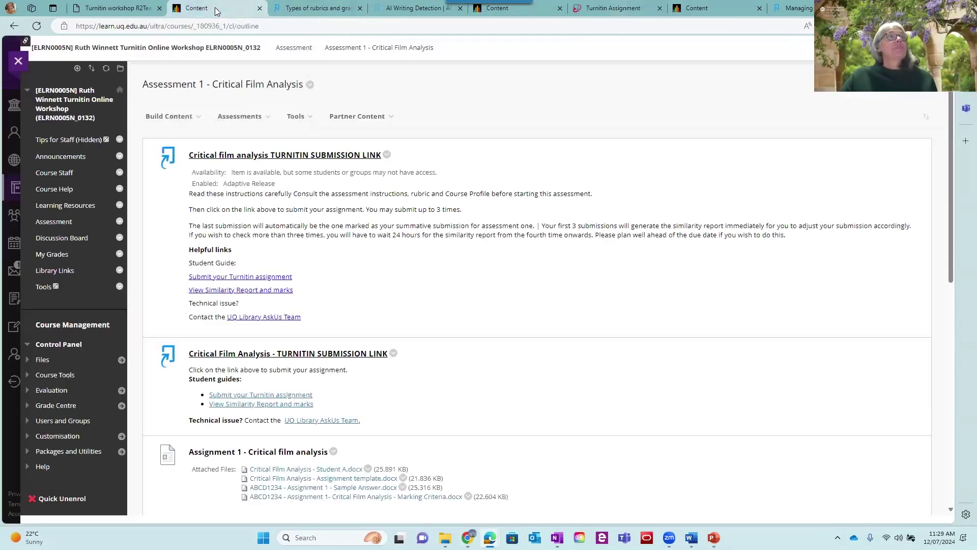
pyautogui.click(103, 11)
pyautogui.click(377, 436)
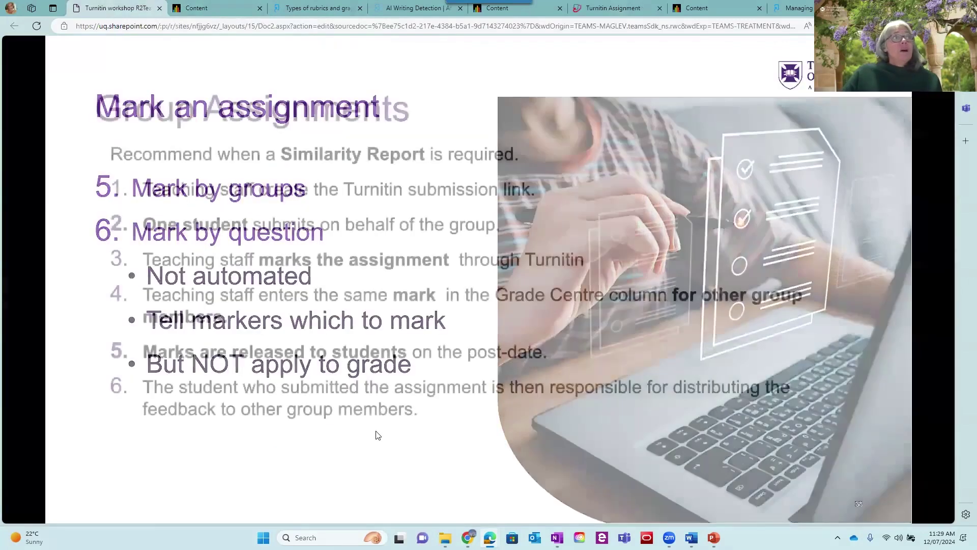